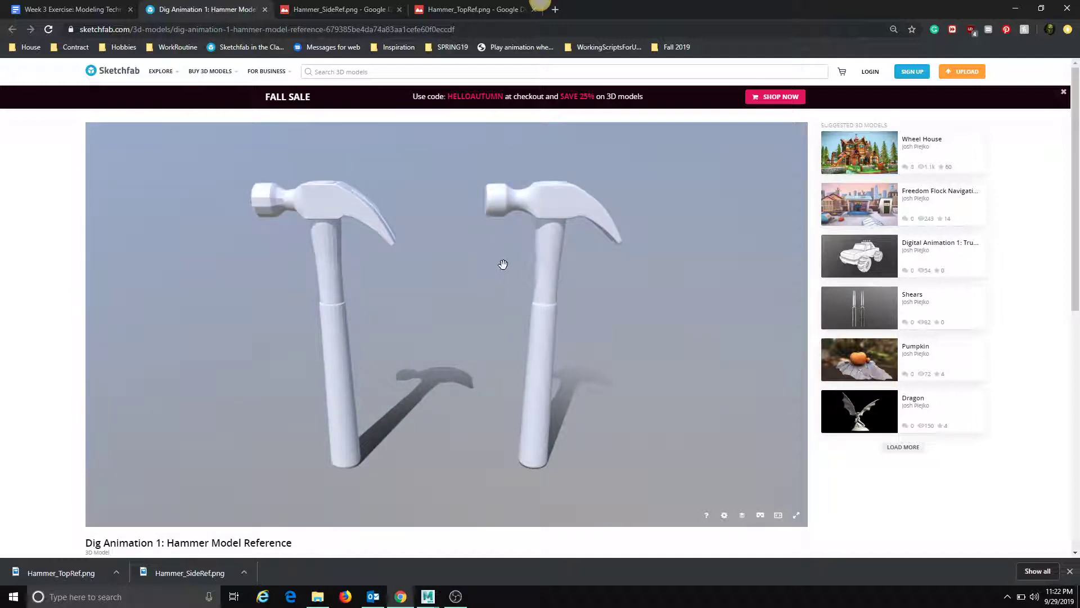
Step: Display the two hammer reference models in wireframe and examine their topology from several angles
mouse_move(441, 330)
left_mouse_down()
mouse_move(449, 345)
mouse_move(392, 343)
left_mouse_up()
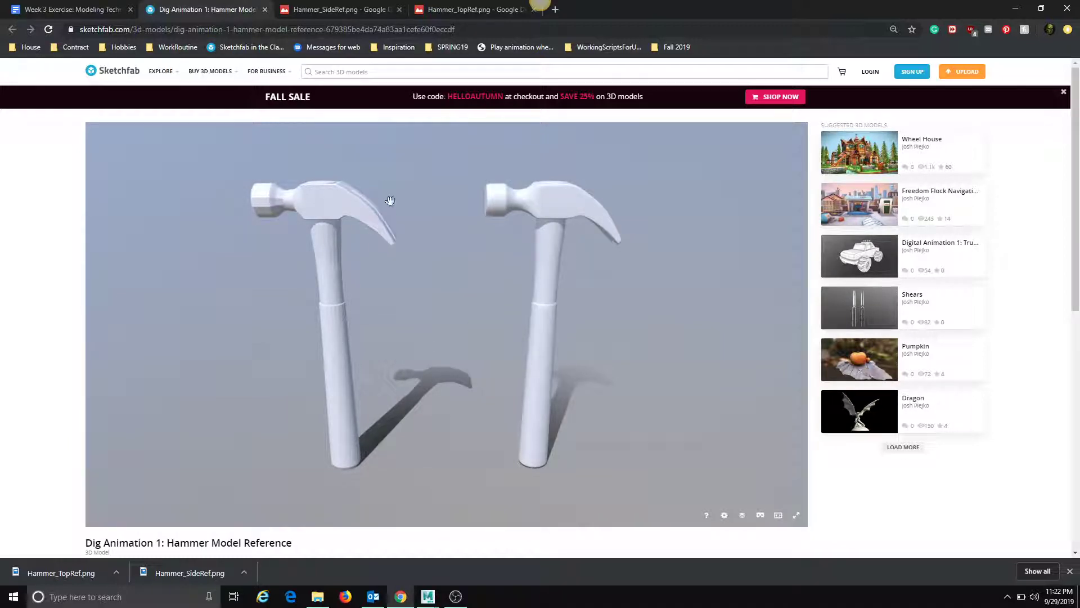
left_click(742, 516)
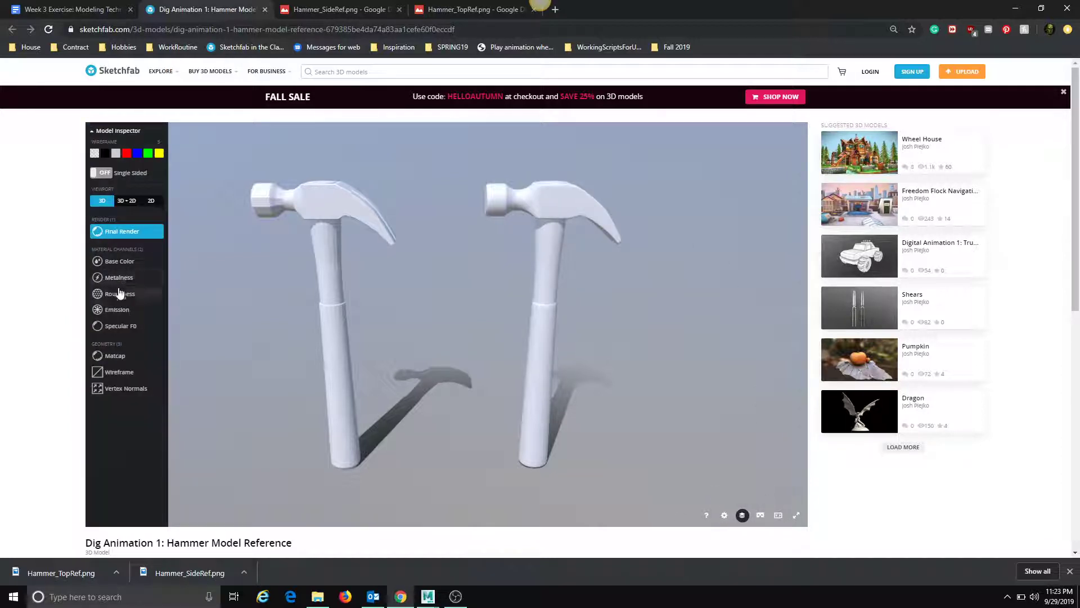
left_click(120, 372)
left_click_drag(285, 321, 404, 224)
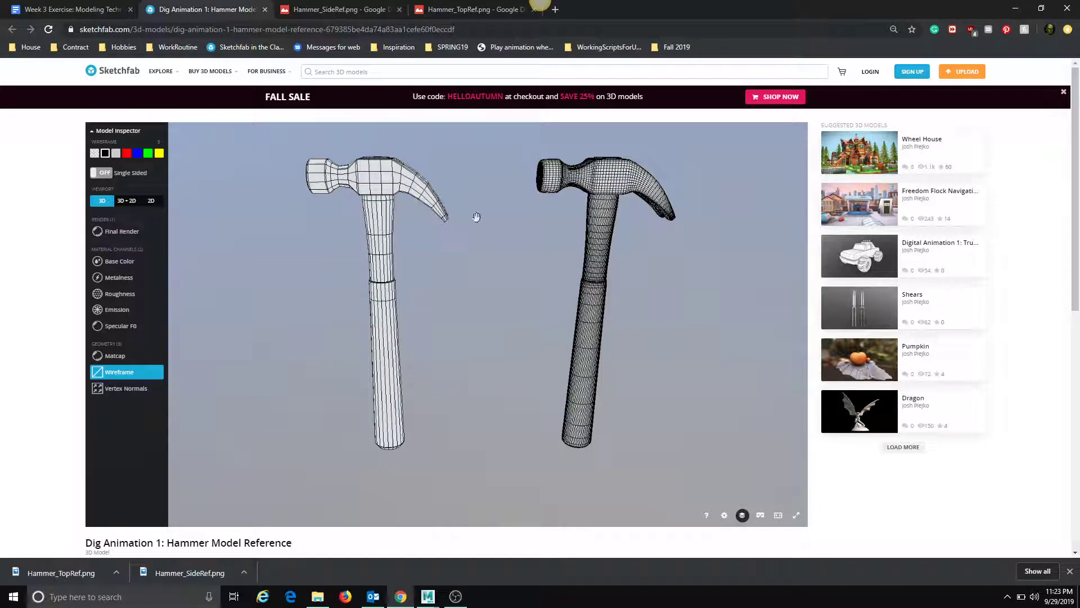
middle_click_drag(566, 188, 583, 193)
left_click_drag(583, 193, 540, 279)
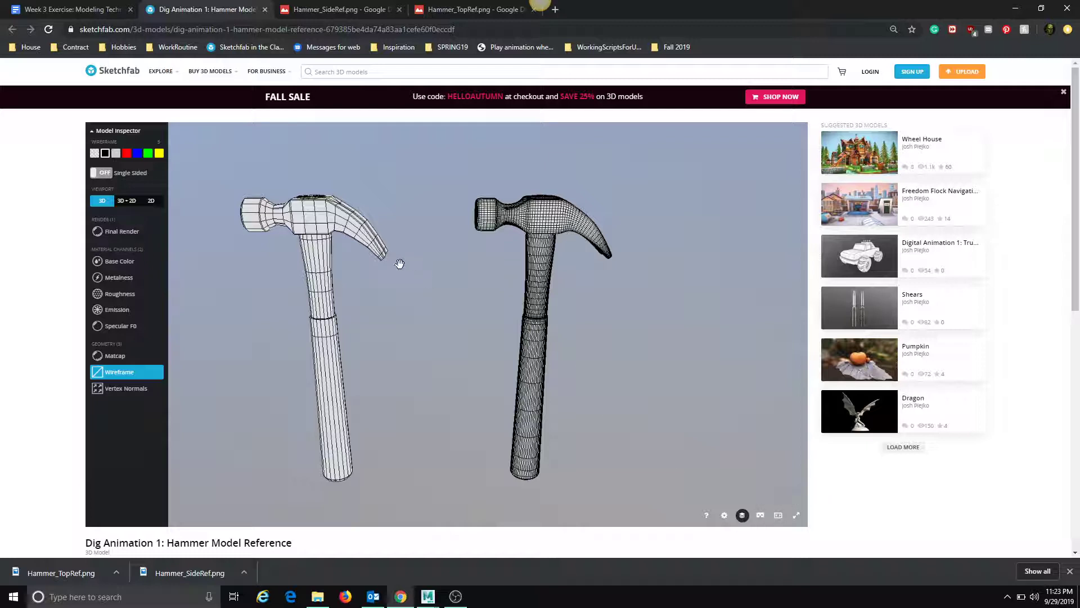
Step: Examine the hammers with Matcap shading and view the Hammer_SideRef.png and Hammer_TopRef.png reference images
left_click(138, 355)
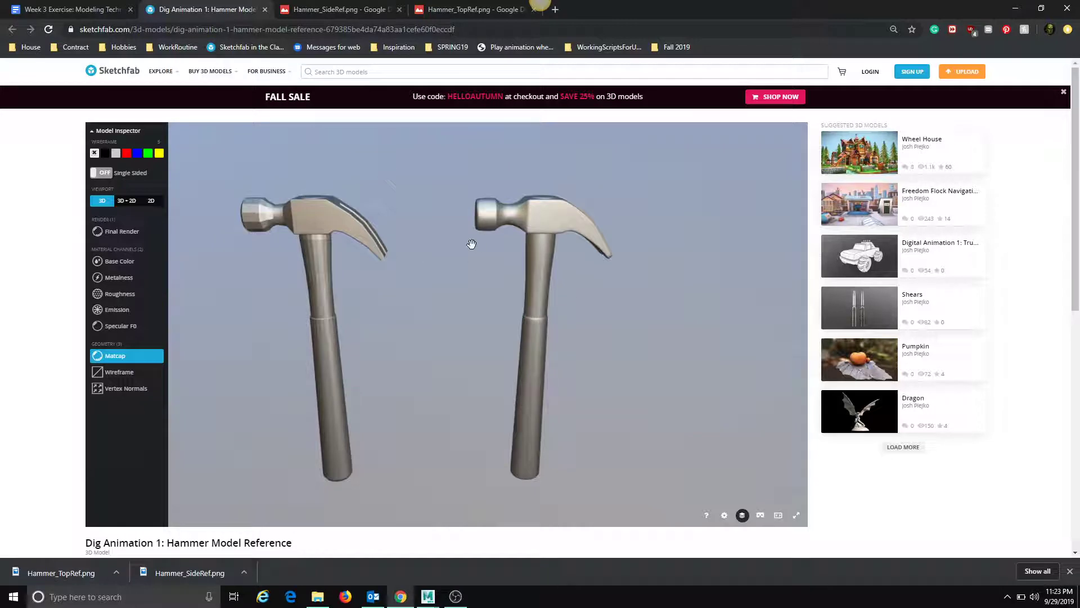
mouse_move(459, 250)
left_mouse_down()
mouse_move(490, 234)
mouse_move(530, 251)
mouse_move(429, 257)
mouse_move(281, 224)
mouse_move(502, 239)
mouse_move(507, 230)
mouse_move(480, 285)
mouse_move(497, 234)
left_mouse_up()
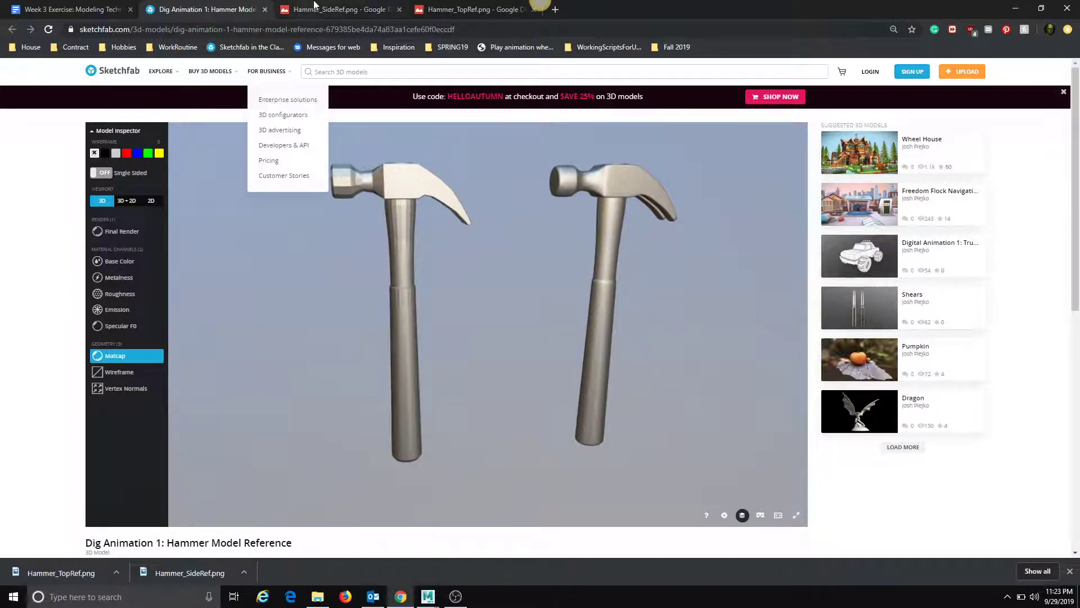
key("ctrl+Tab")
left_click(539, 7)
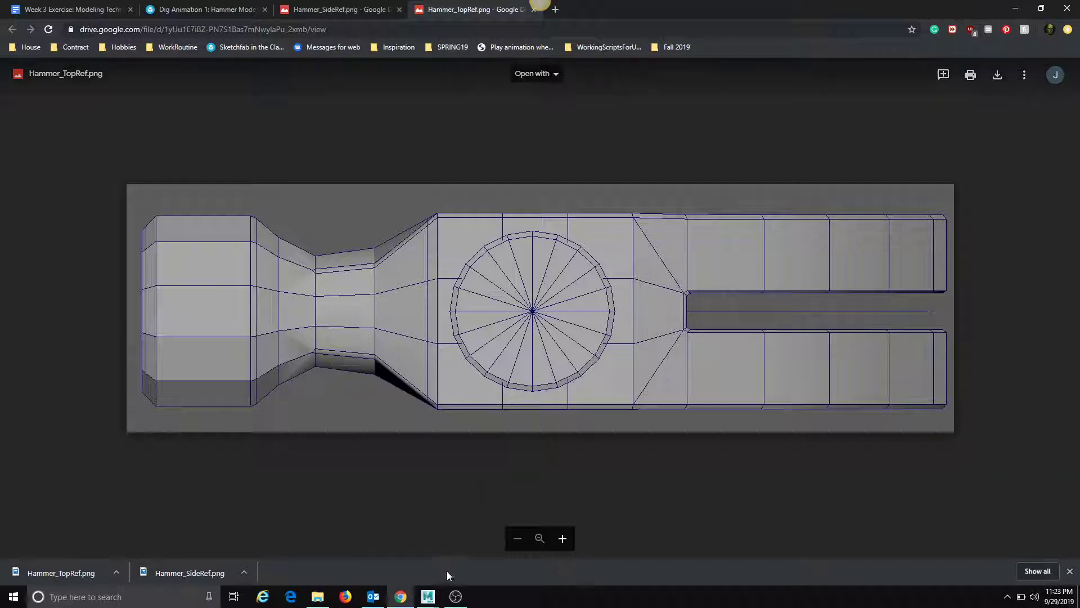
Step: Switch to Maya, start a new project in the Project Window and clear its default name
mouse_move(427, 595)
left_click(442, 520)
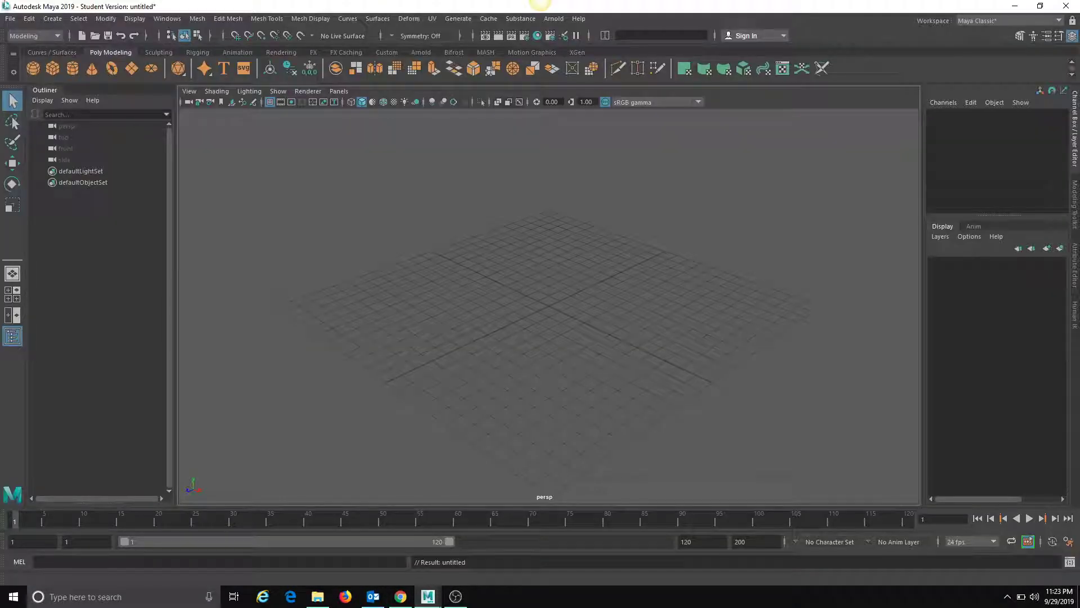
left_click(10, 18)
left_click(56, 353)
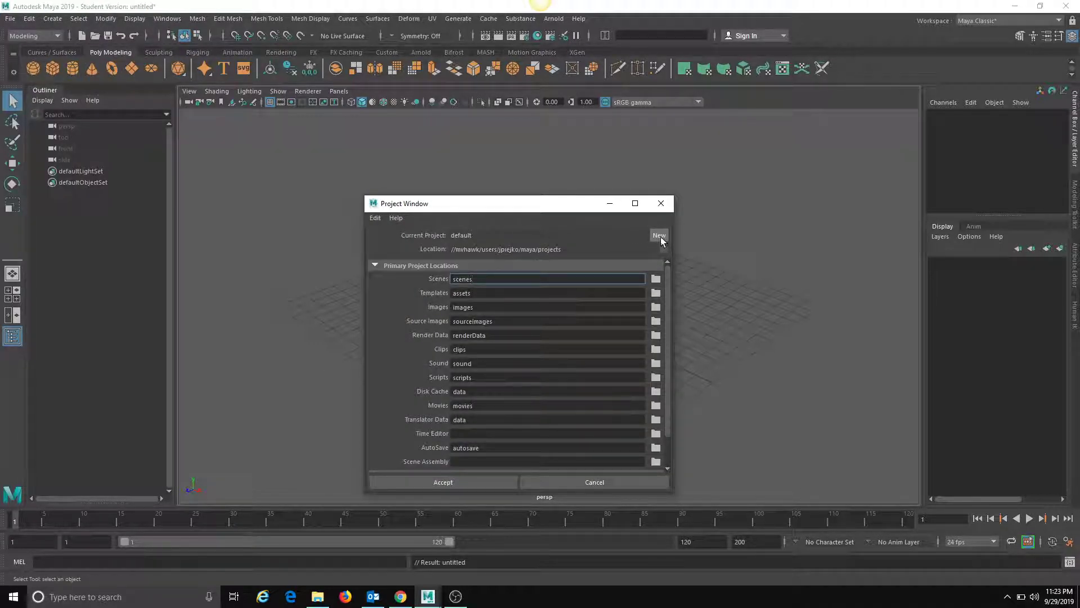
left_click(659, 236)
double_click(571, 239)
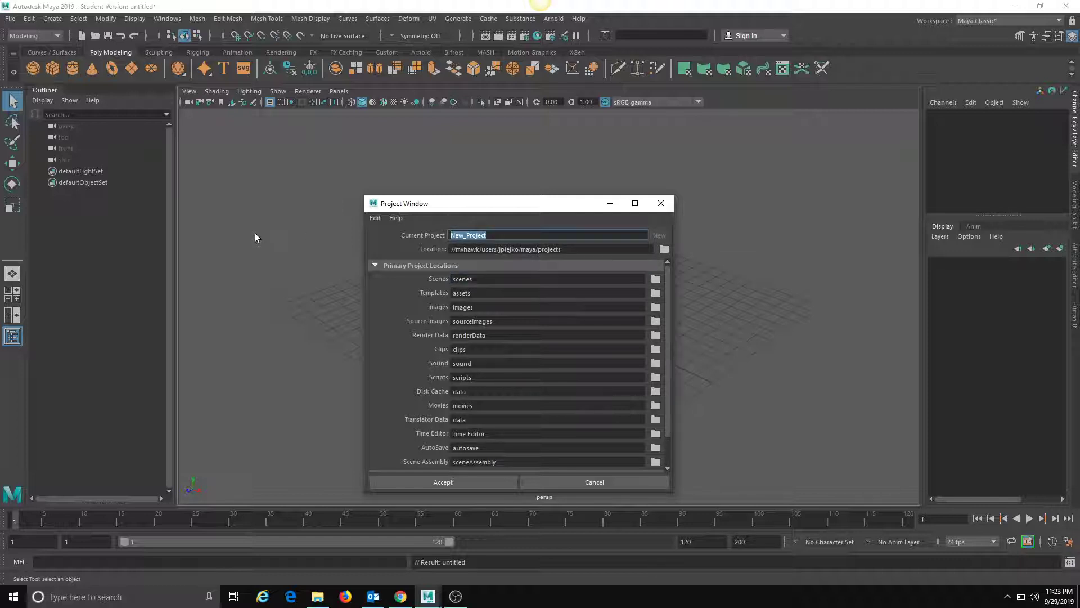
key("BackSpace")
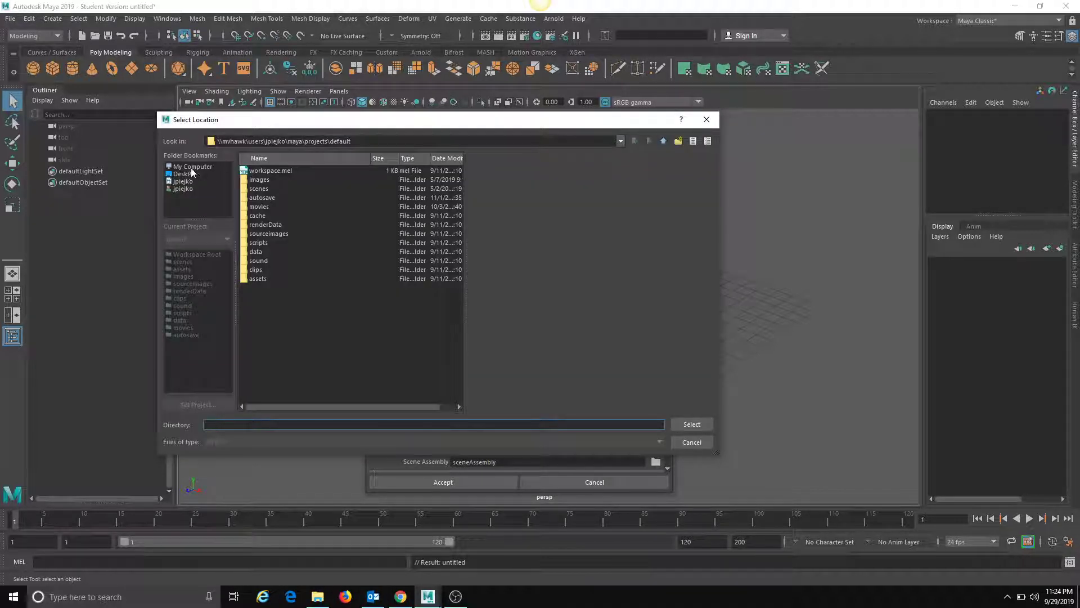
Step: Set the new project's location to E:/Maya Demos and create it with the name Hammer
left_click(192, 167)
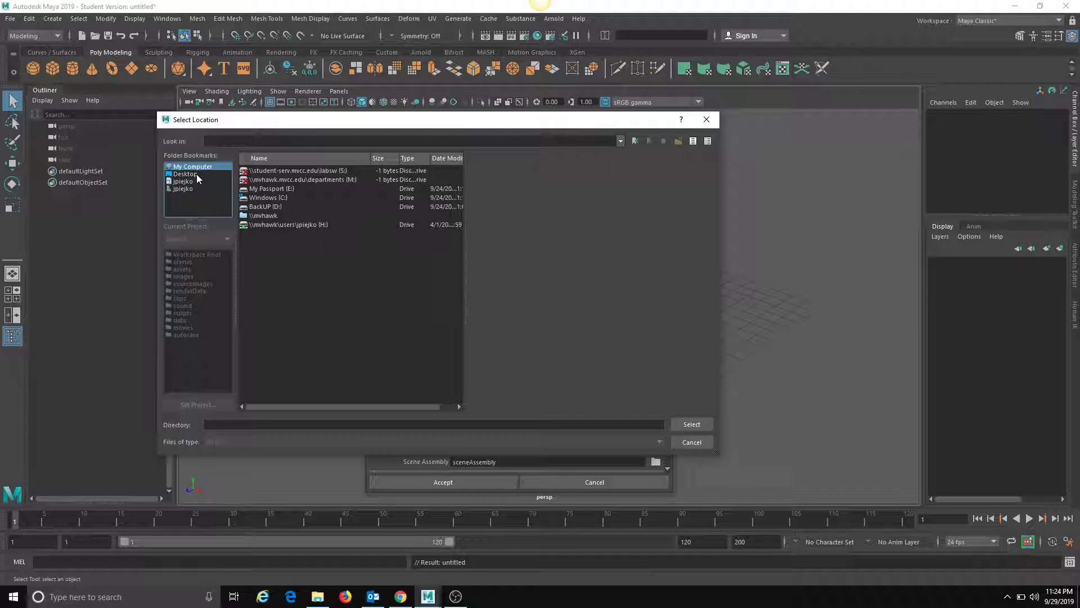
left_click(197, 174)
left_click(193, 181)
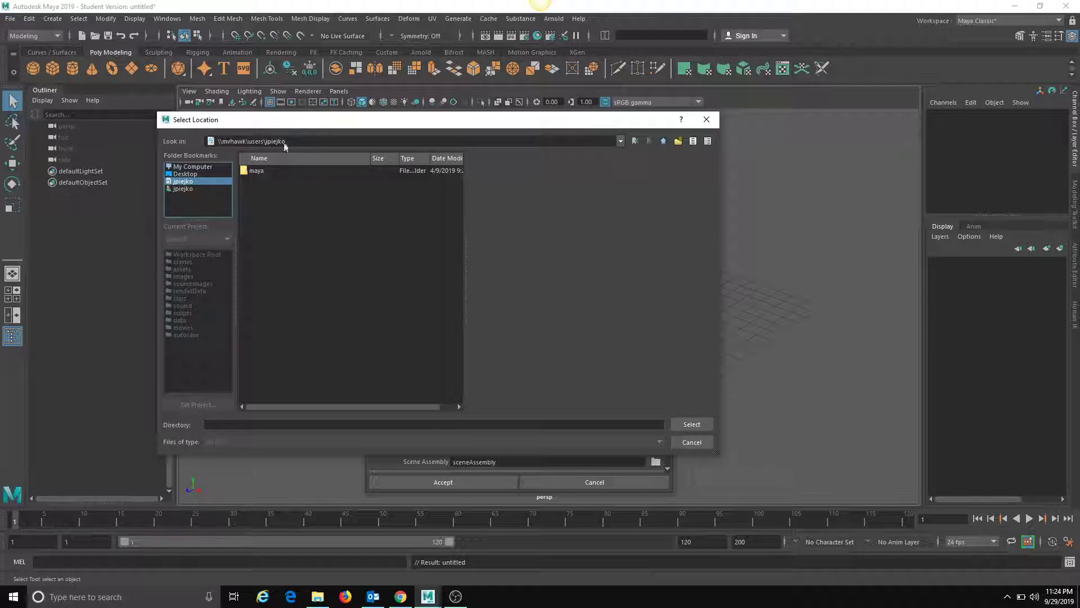
left_click_drag(273, 122, 317, 127)
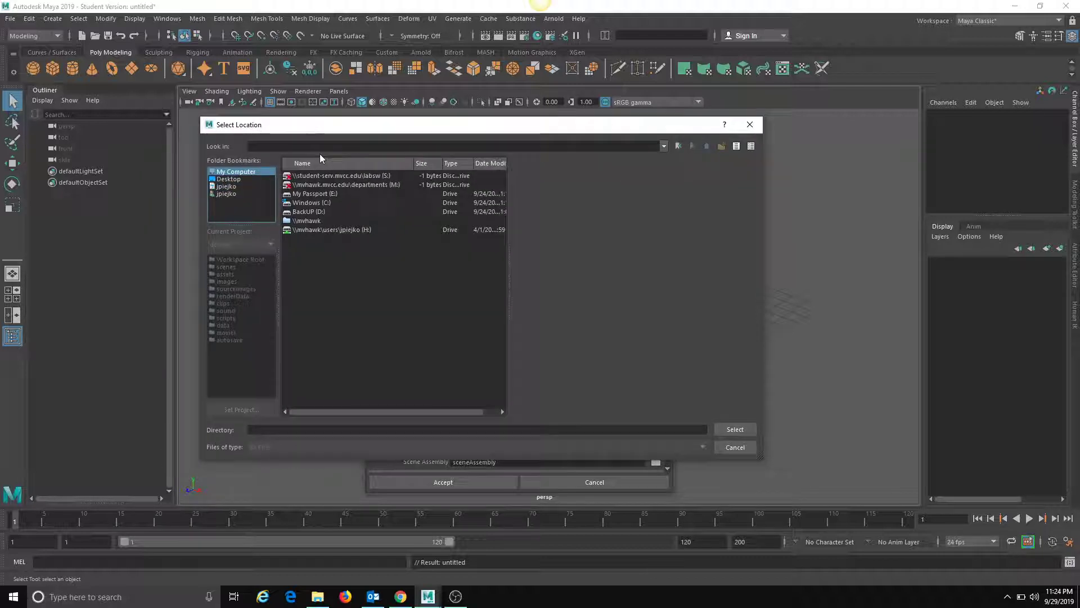
double_click(315, 194)
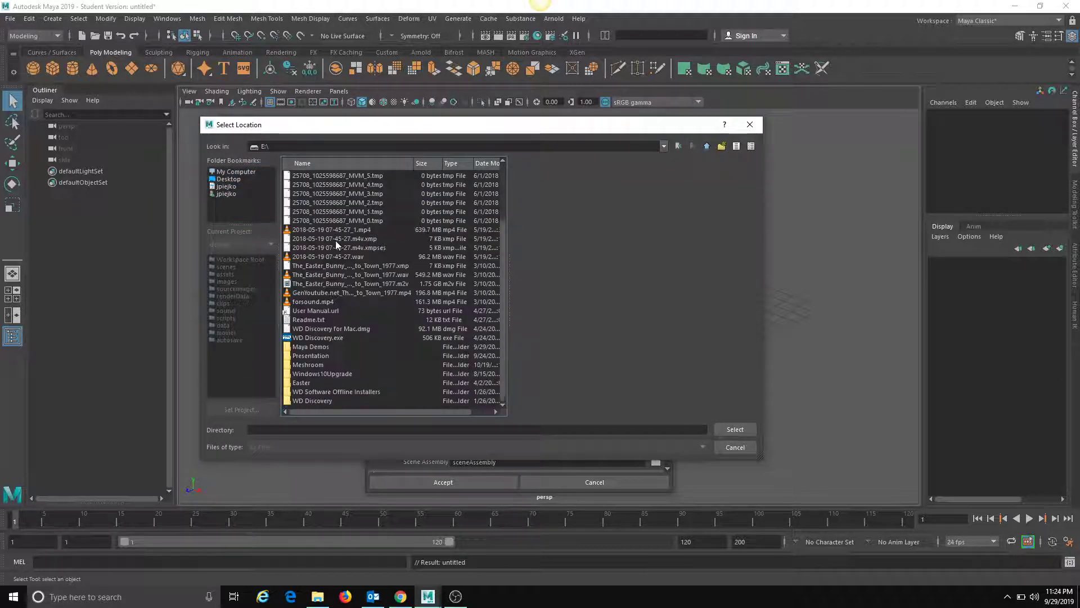
double_click(312, 347)
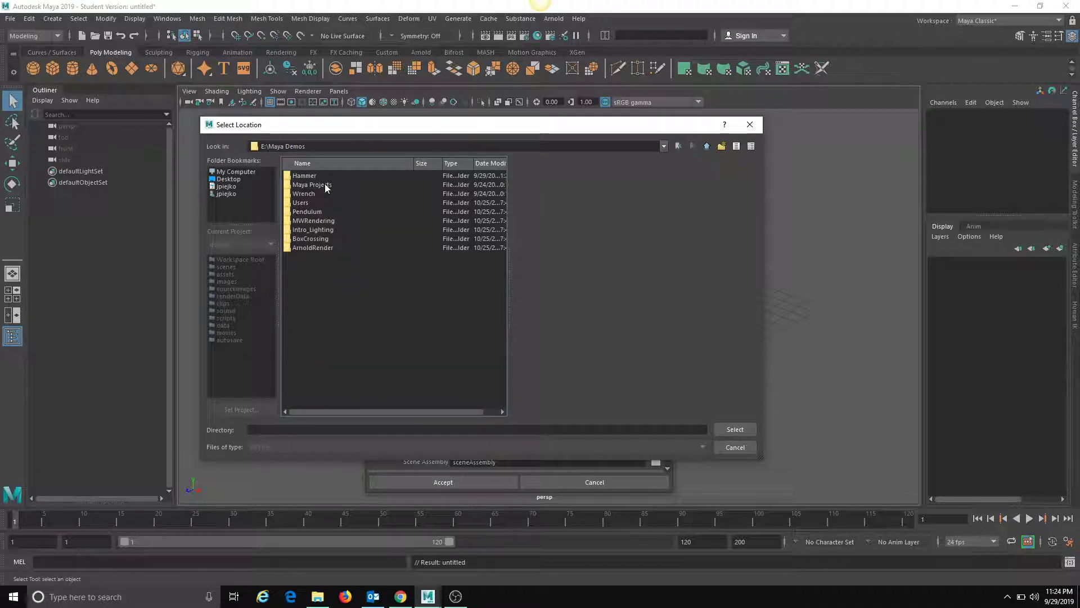
left_click(720, 428)
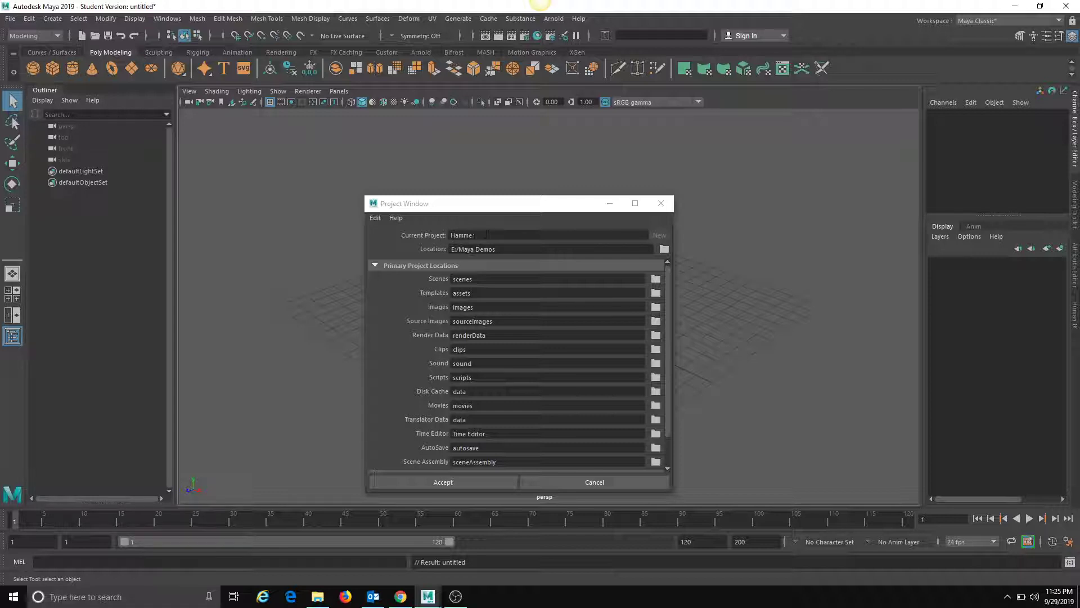
left_click(494, 483)
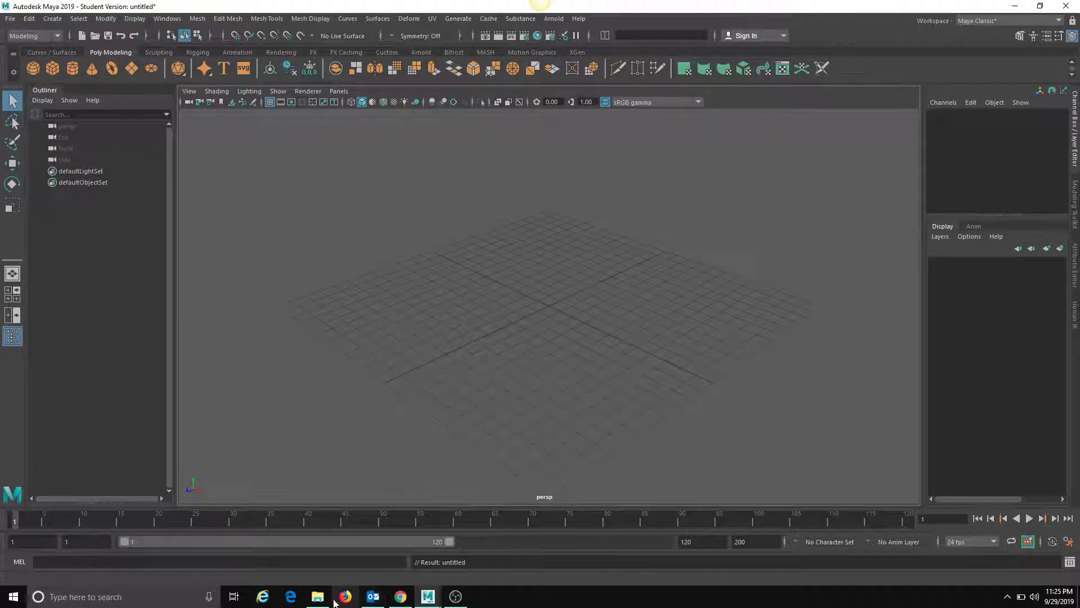
Step: Switch to File Explorer and open the sourceimages folder of the Hammer project in Maya Demos
left_click(318, 596)
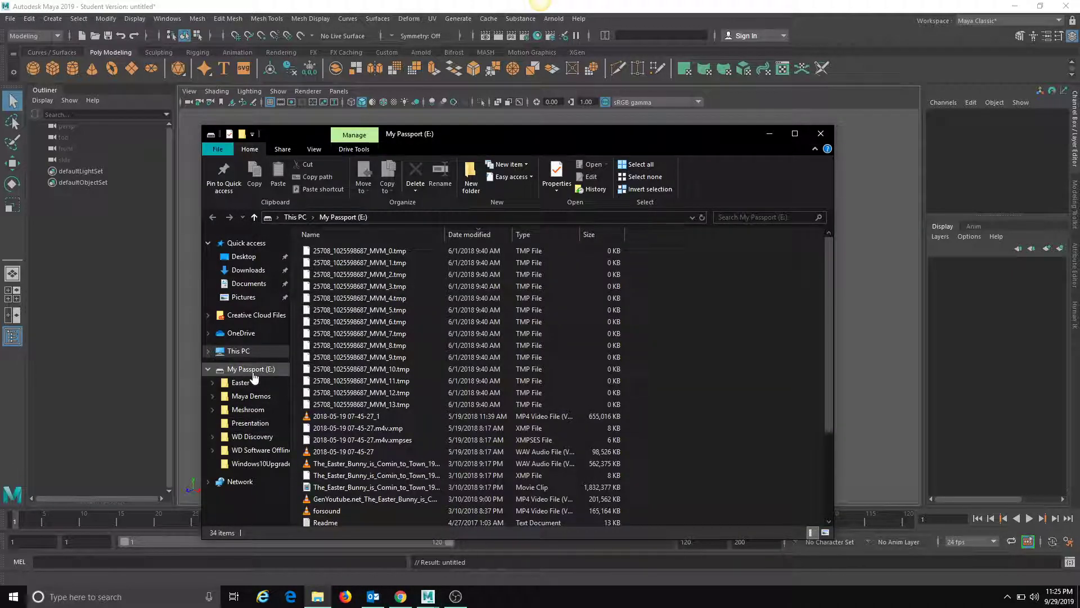
left_click(251, 397)
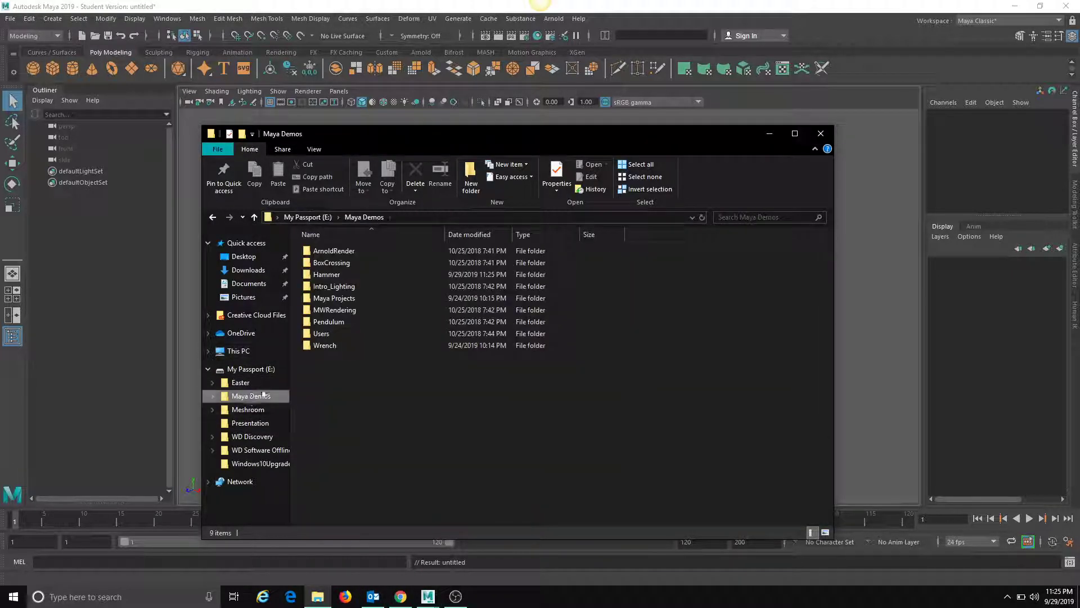
double_click(336, 276)
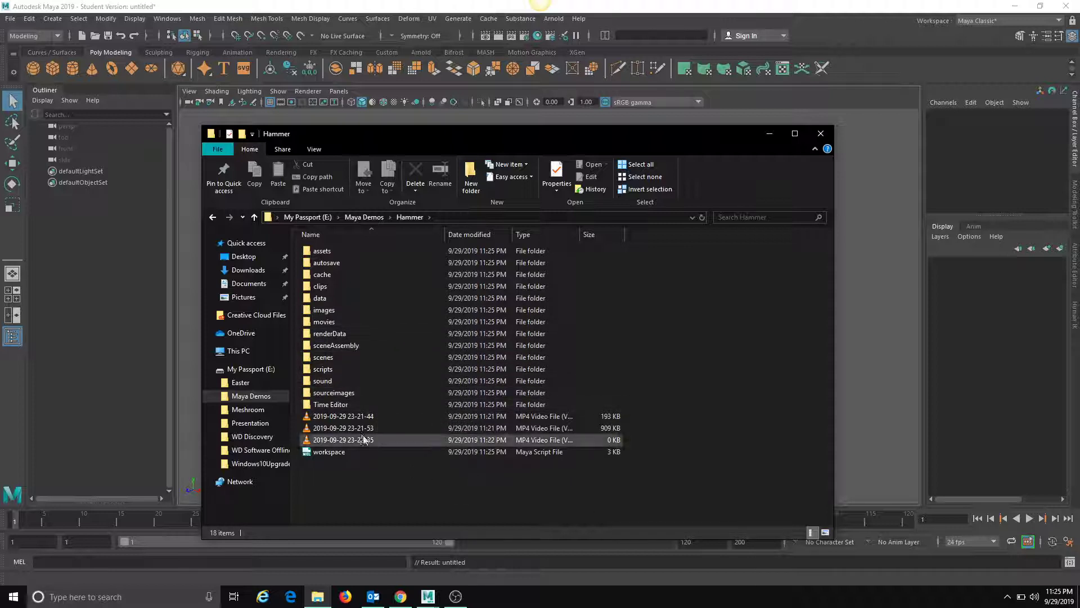
key("alt+Up")
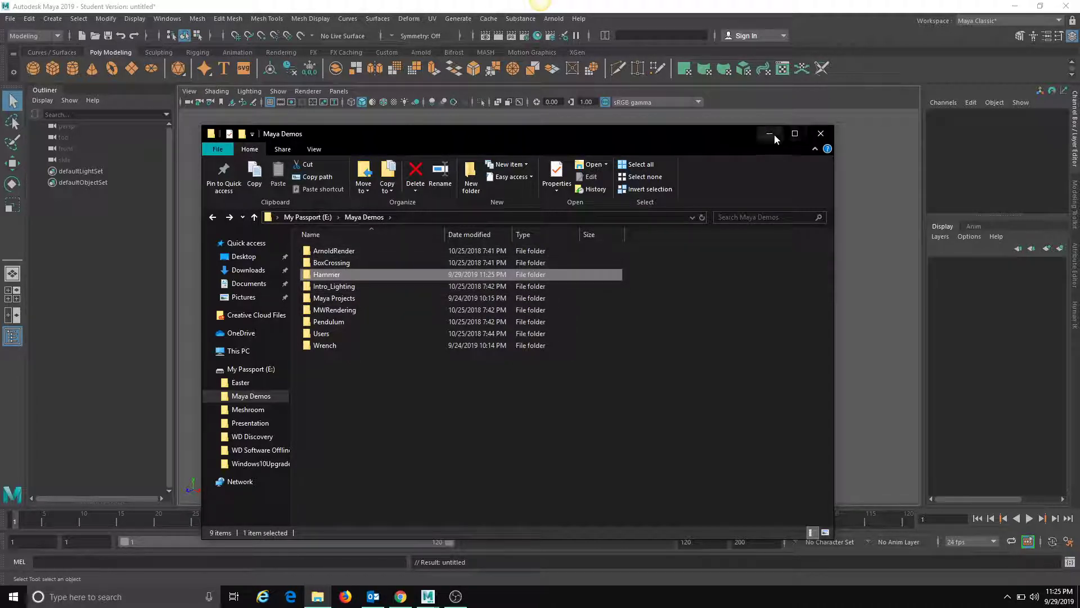
double_click(380, 275)
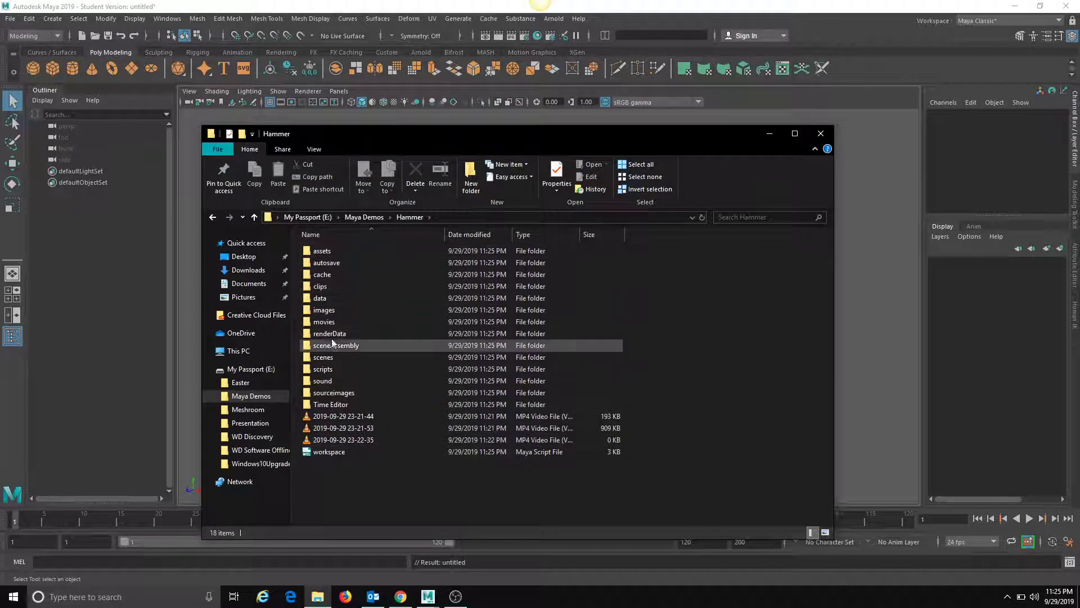
double_click(352, 393)
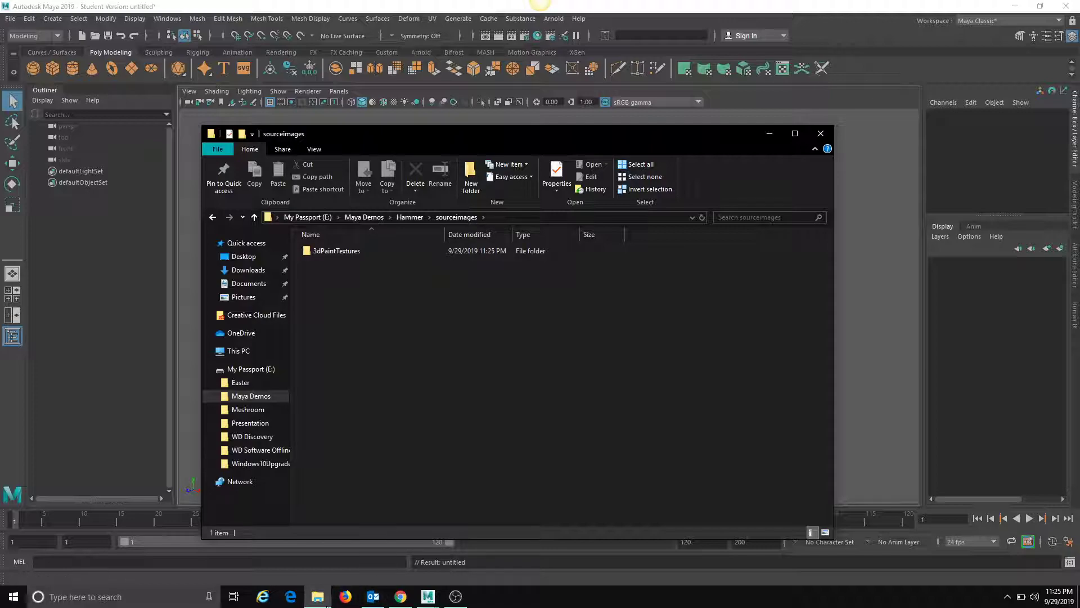
Step: Copy the downloaded Hammer_TopRef.png and Hammer_SideRef.png from Chrome into the sourceimages folder, and return to Maya
left_click(401, 596)
left_click_drag(824, 6, 1011, 14)
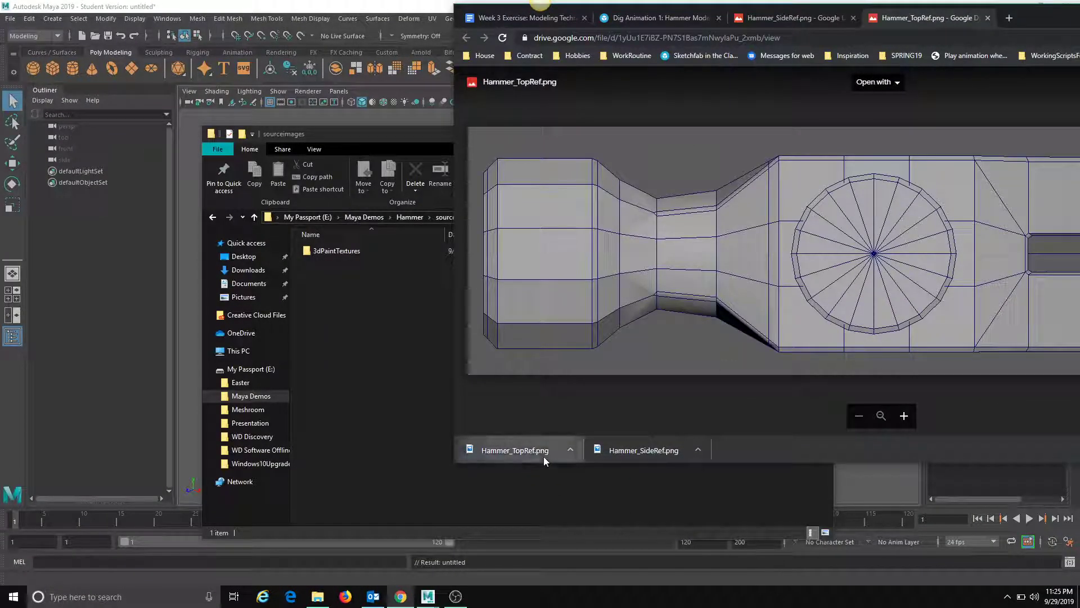
left_click_drag(543, 457, 428, 436)
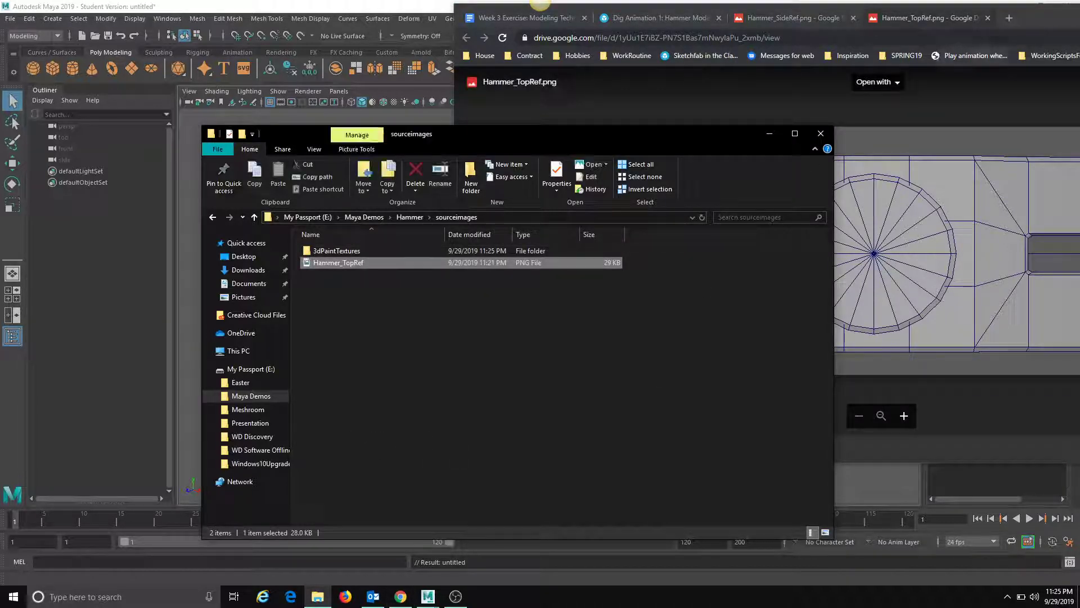
left_click(1042, 19)
left_click_drag(631, 453, 357, 381)
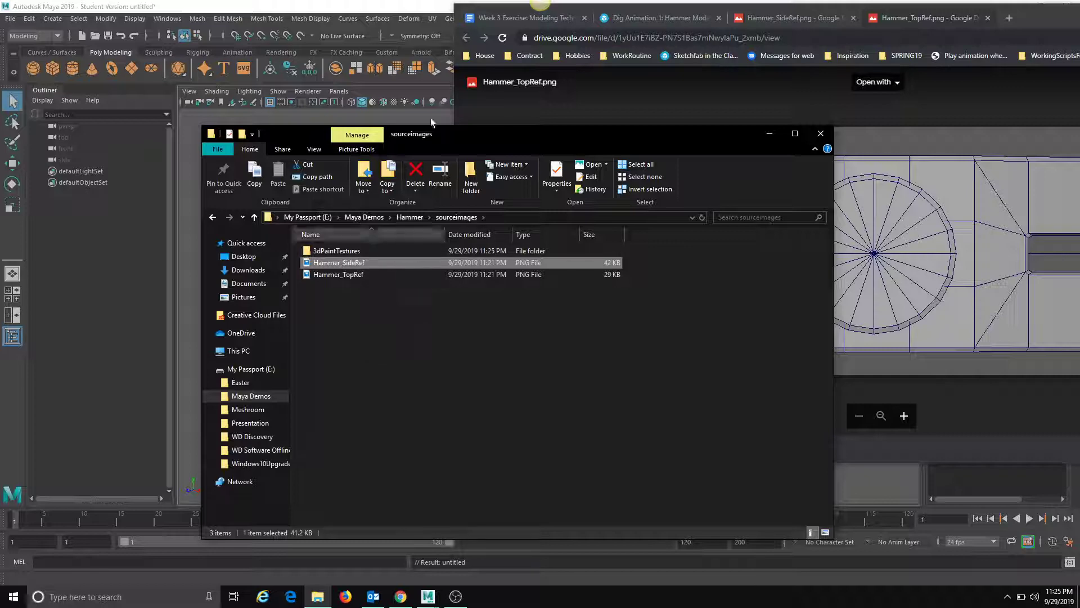
key("alt+Tab")
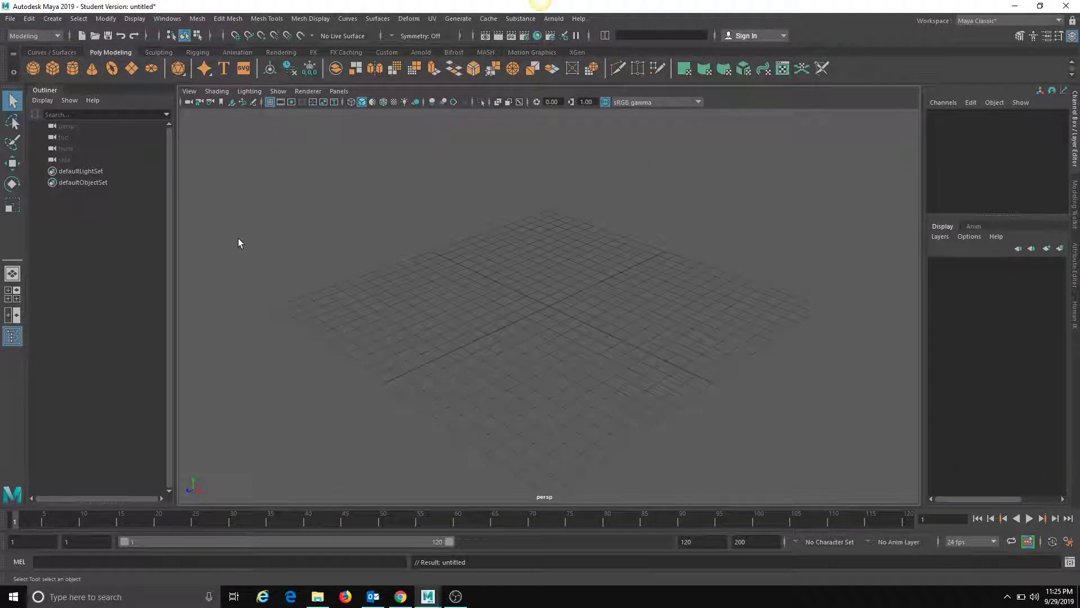
key("space")
key("space")
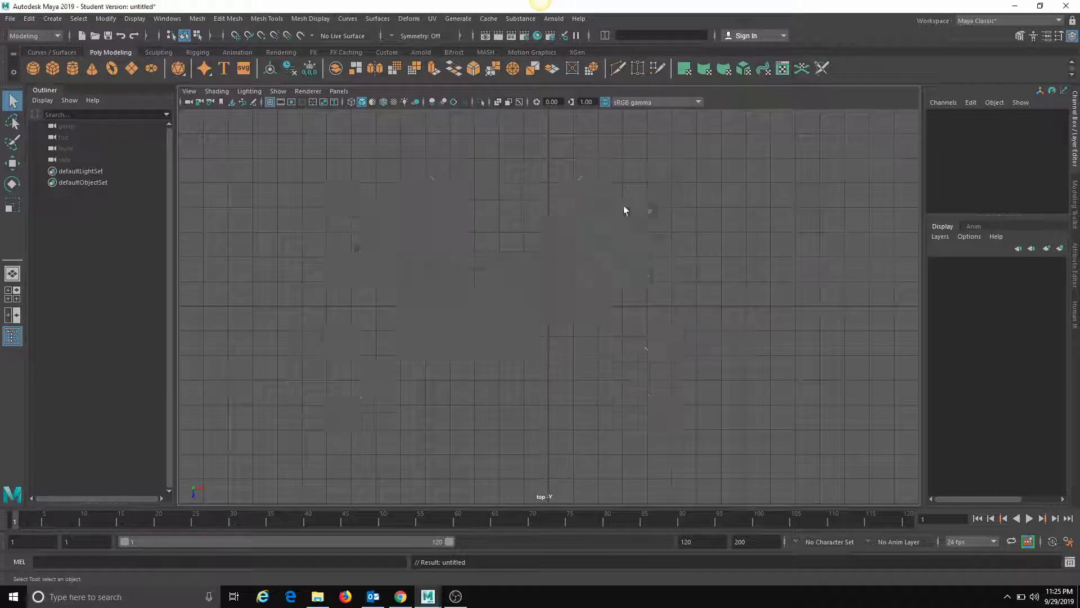
key("space")
key("space")
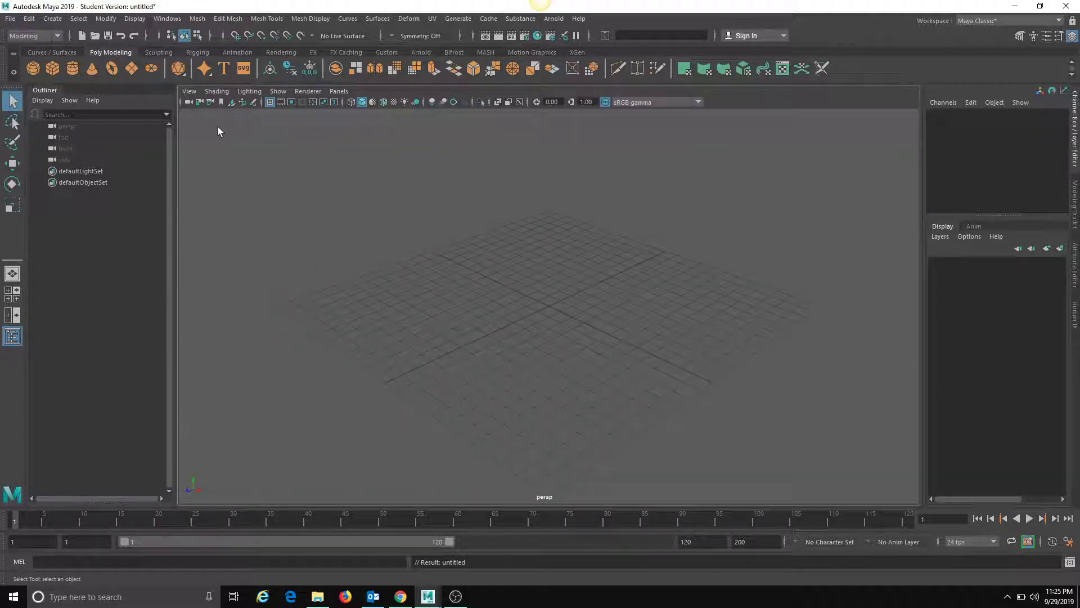
Step: Create a free image plane 10 wide and 10 high with the picture aspect ratio maintained
left_click(52, 19)
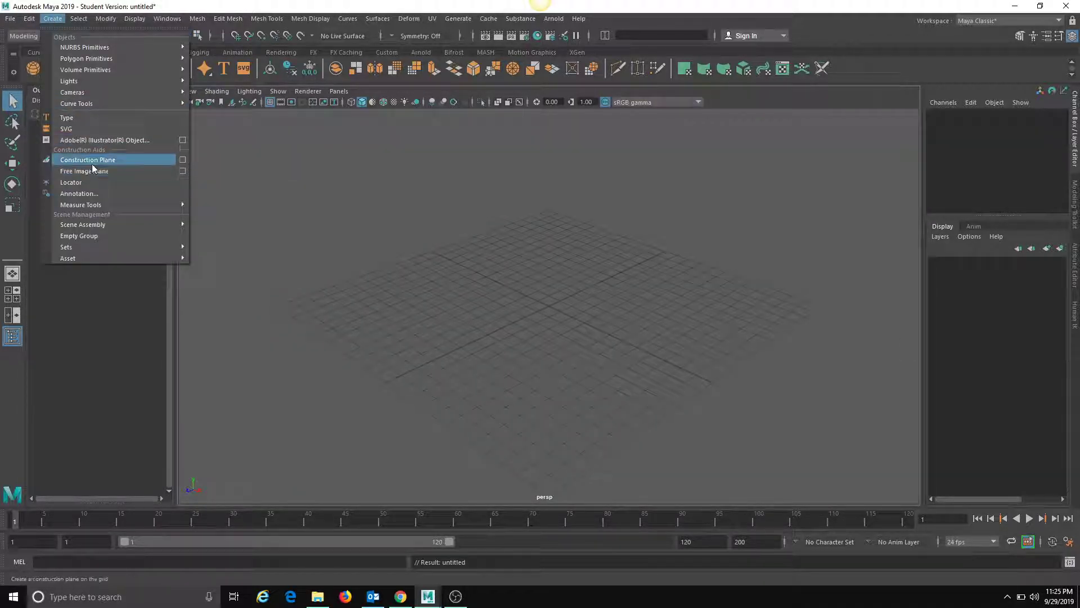
left_click(181, 172)
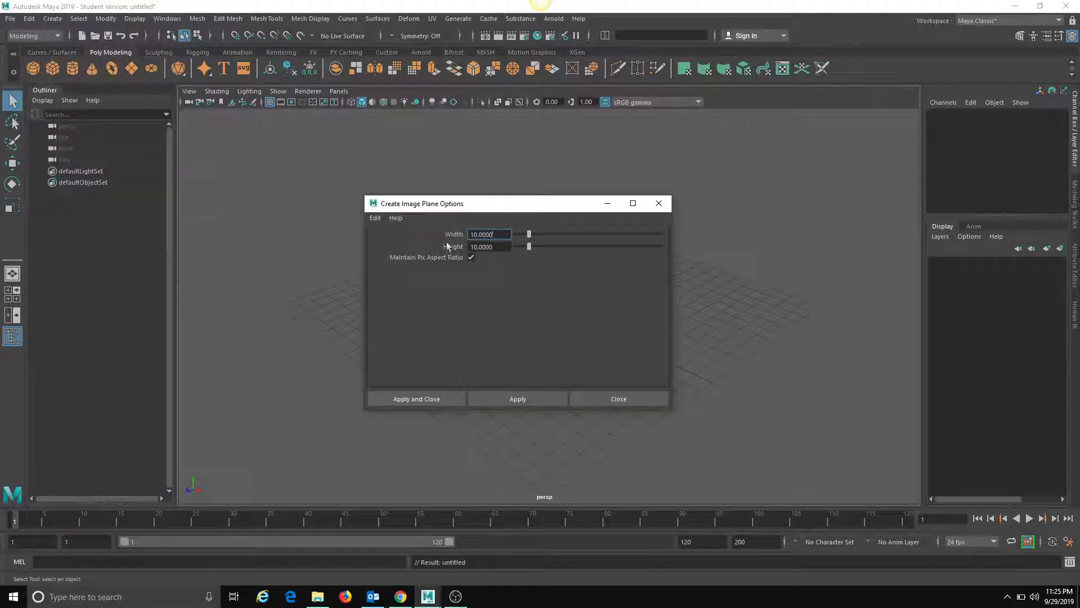
left_click(502, 400)
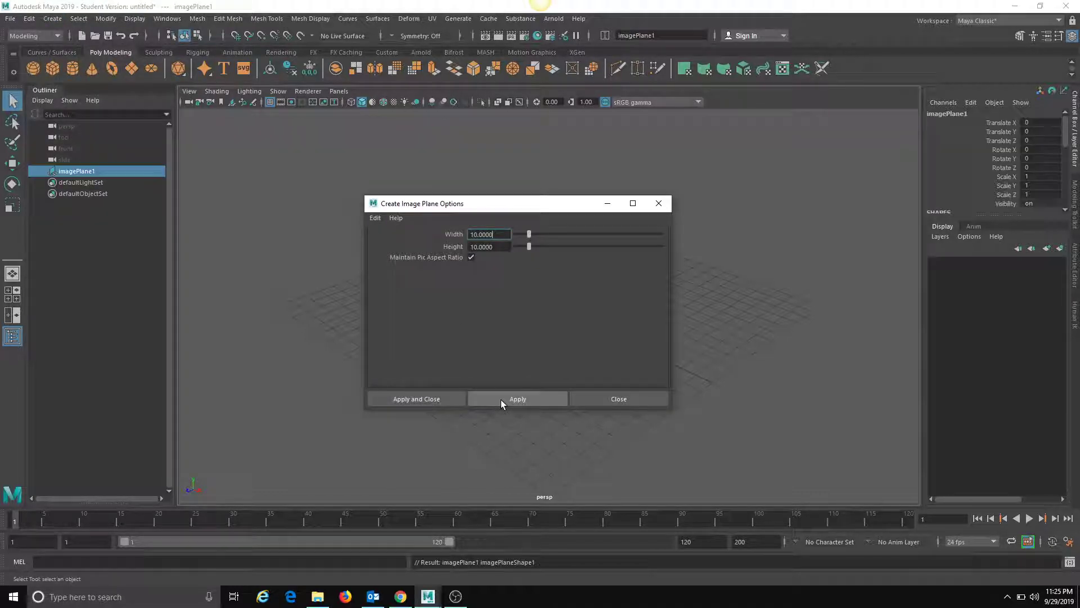
left_click(618, 397)
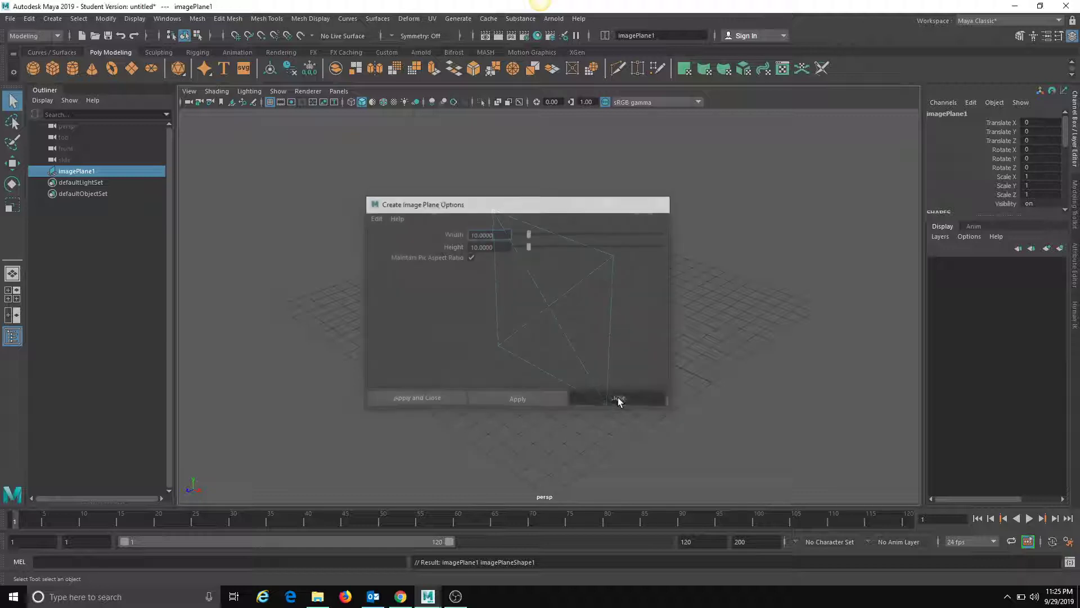
left_click_drag(543, 235, 572, 219, "alt")
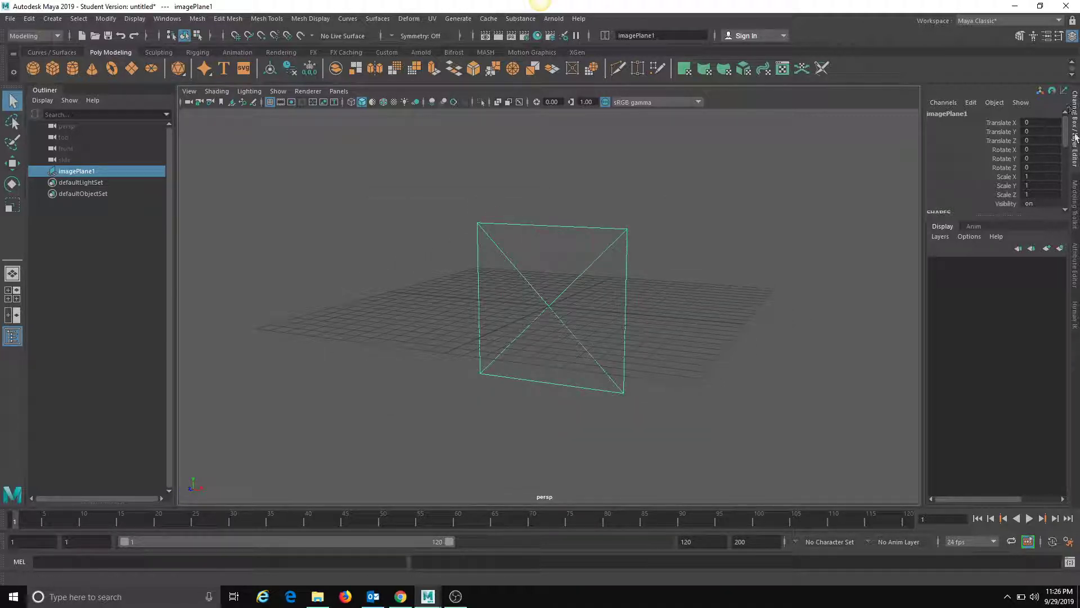
Step: Load Hammer_TopRef.png from the project's sourceimages folder as the image of the selected image plane
left_click(1075, 248)
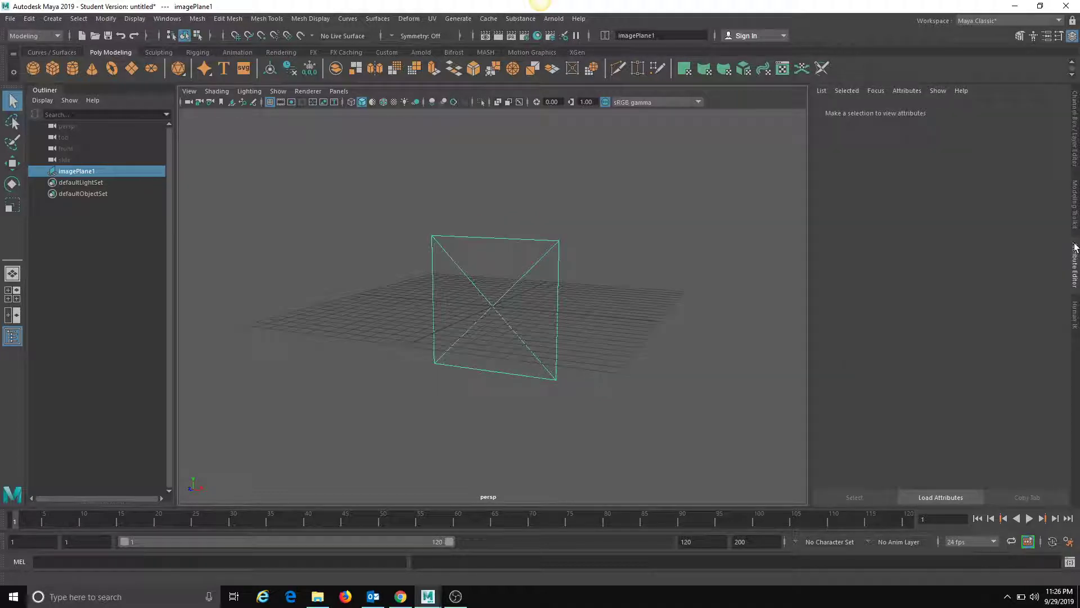
left_click(1075, 129)
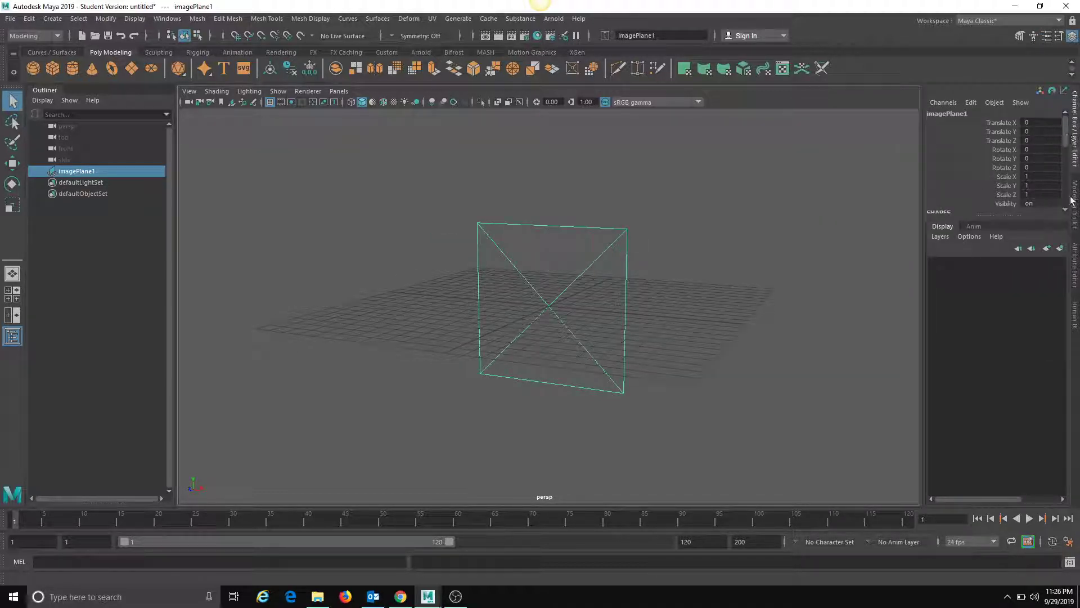
left_click(1076, 262)
left_click(1075, 129)
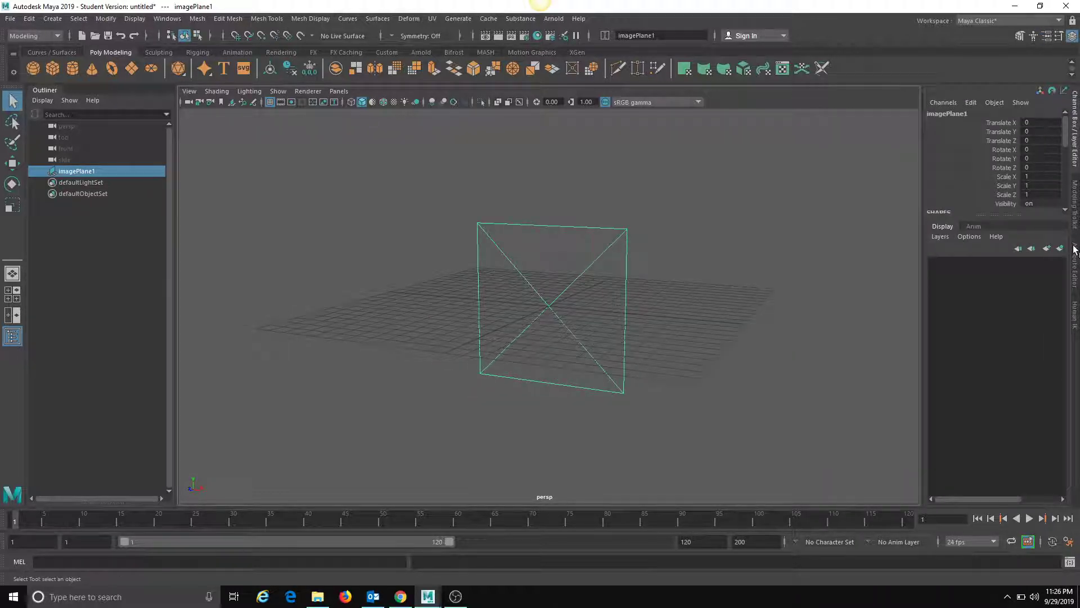
left_click(1075, 263)
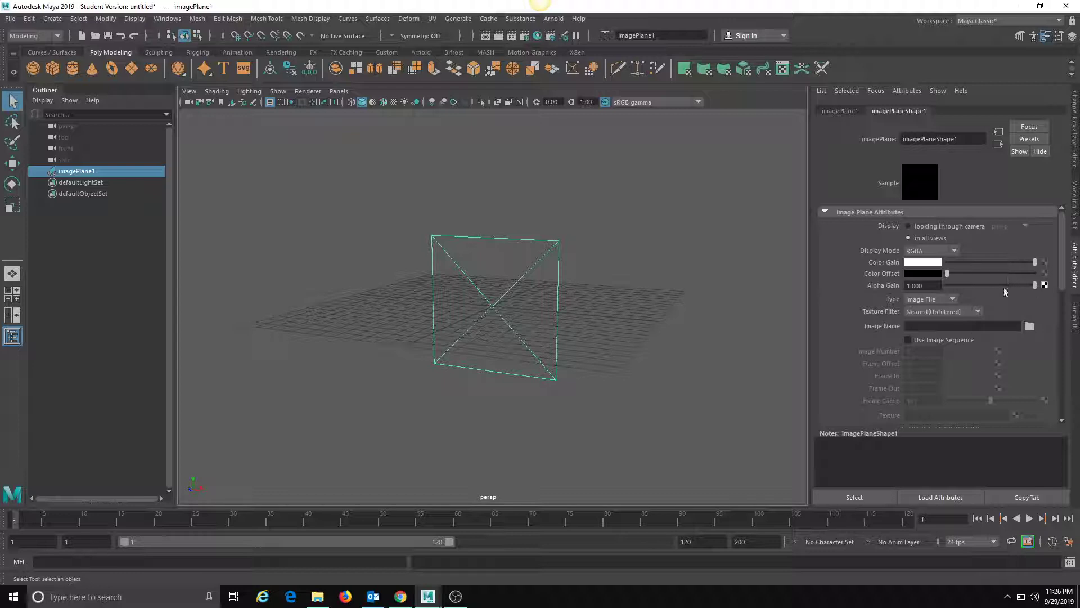
left_click(1029, 326)
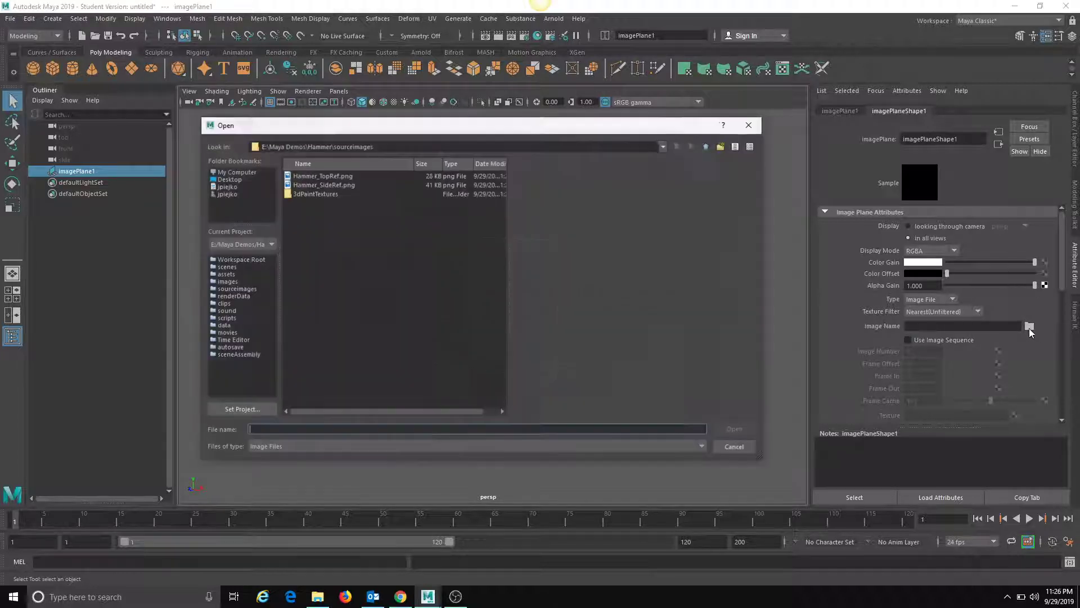
left_click(338, 177)
left_click(735, 430)
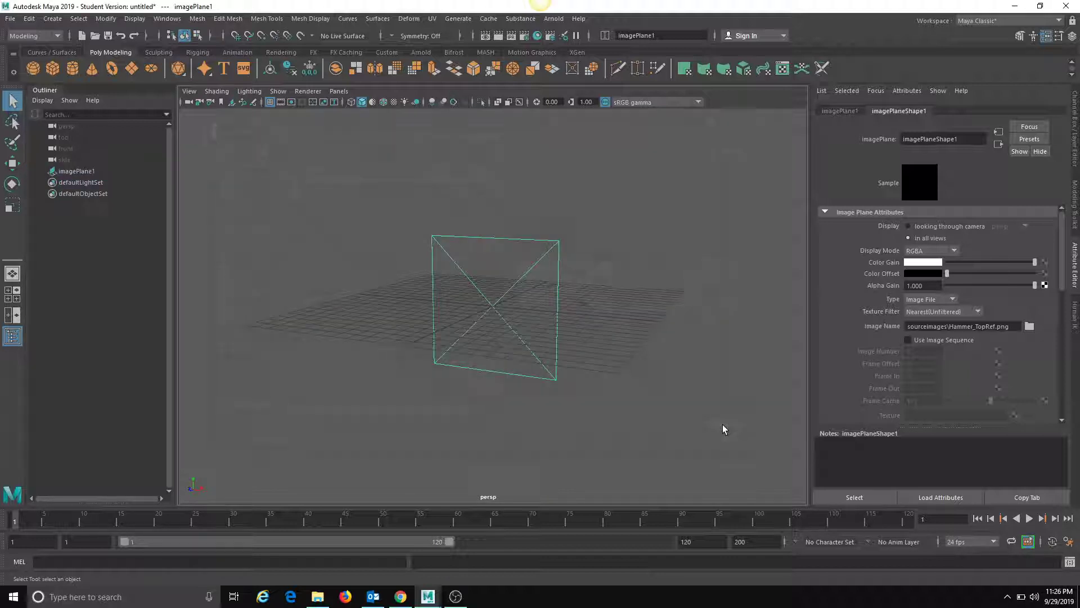
Step: Create a second free image plane and load Hammer_SideRef.png from the sourceimages folder onto it
left_click(53, 18)
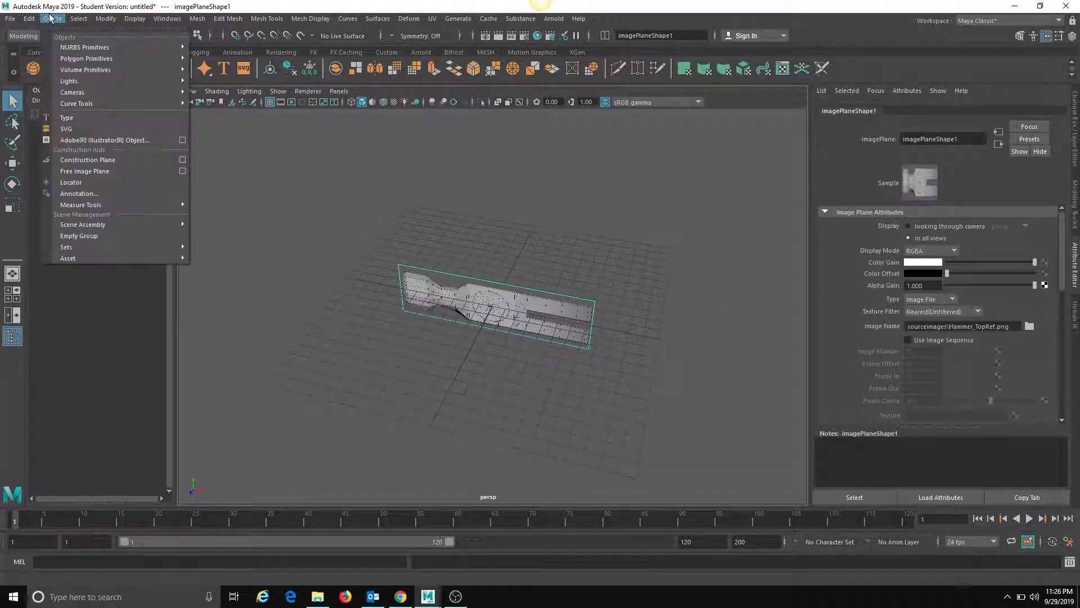
left_click(84, 171)
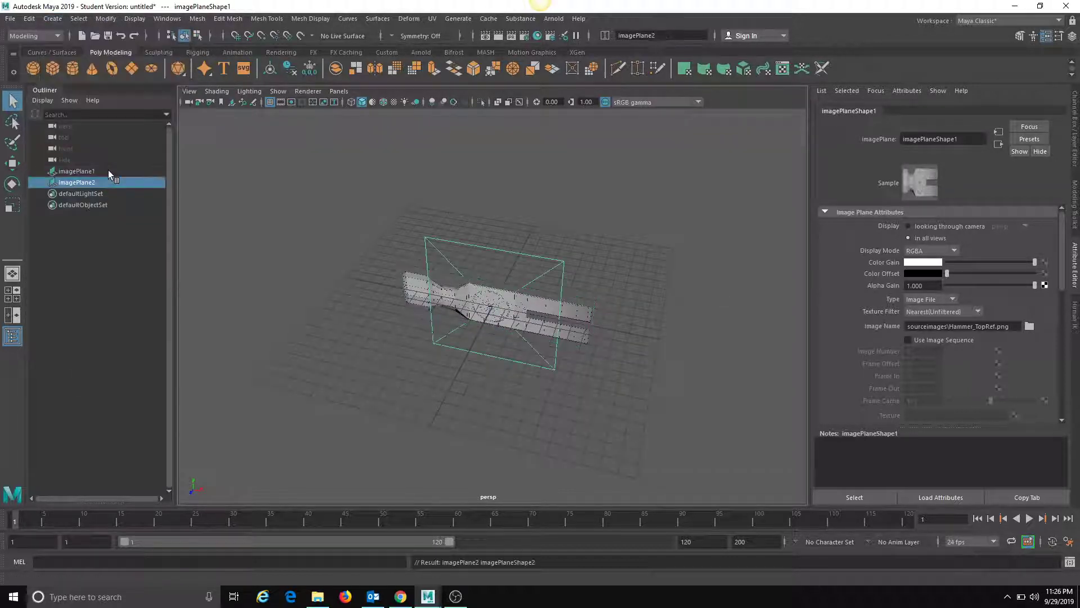
left_click(1029, 327)
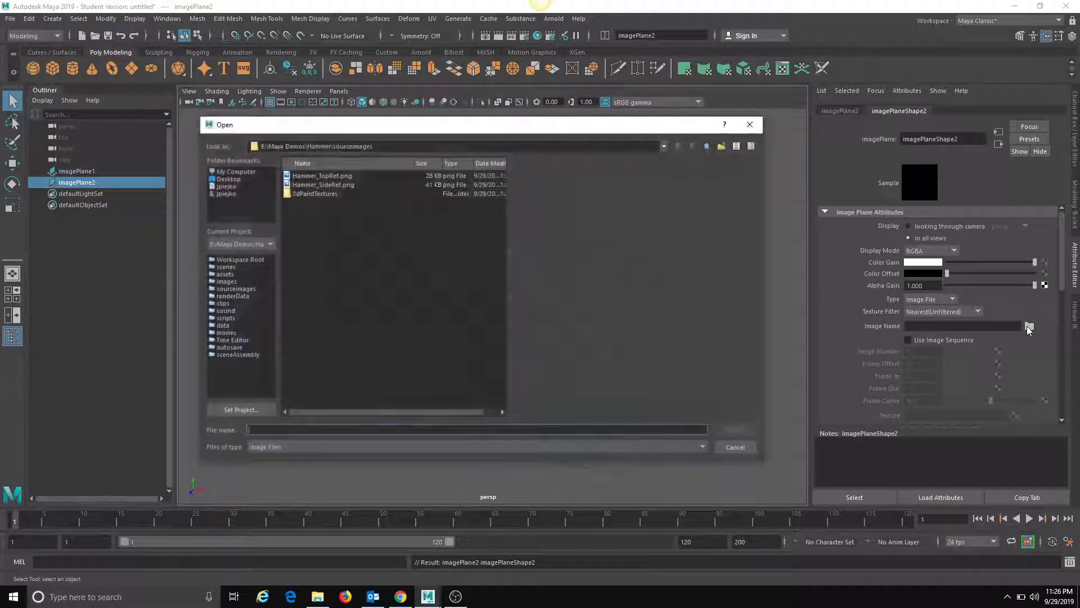
left_click(323, 184)
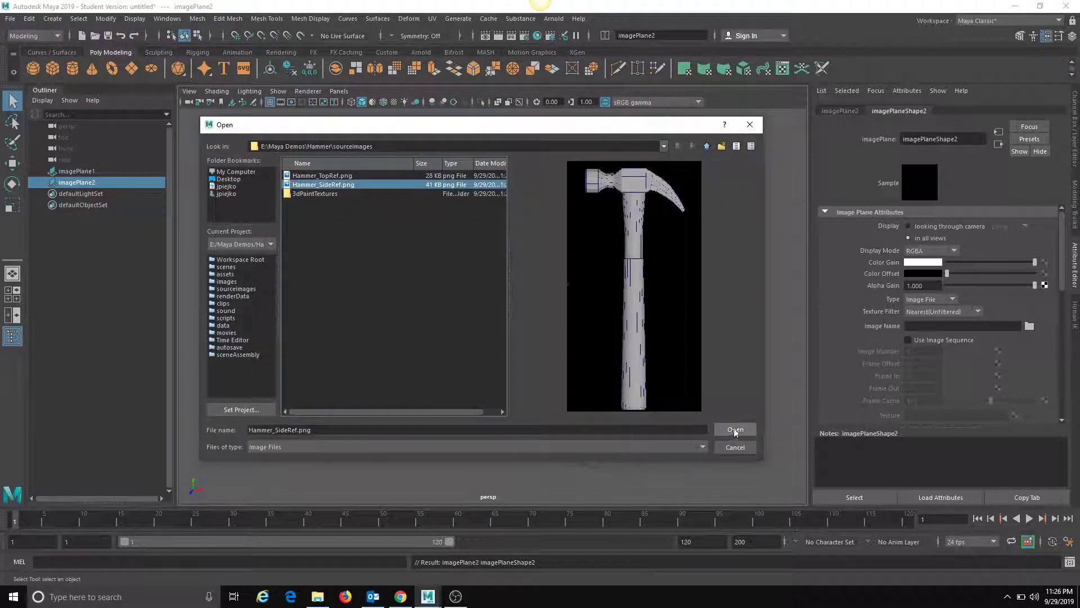
left_click(735, 430)
Step: Move the top reference image plane up to about 8.1 in Y, level with the hammer head in the side reference
left_click_drag(612, 376, 601, 373, "alt")
left_click(564, 326)
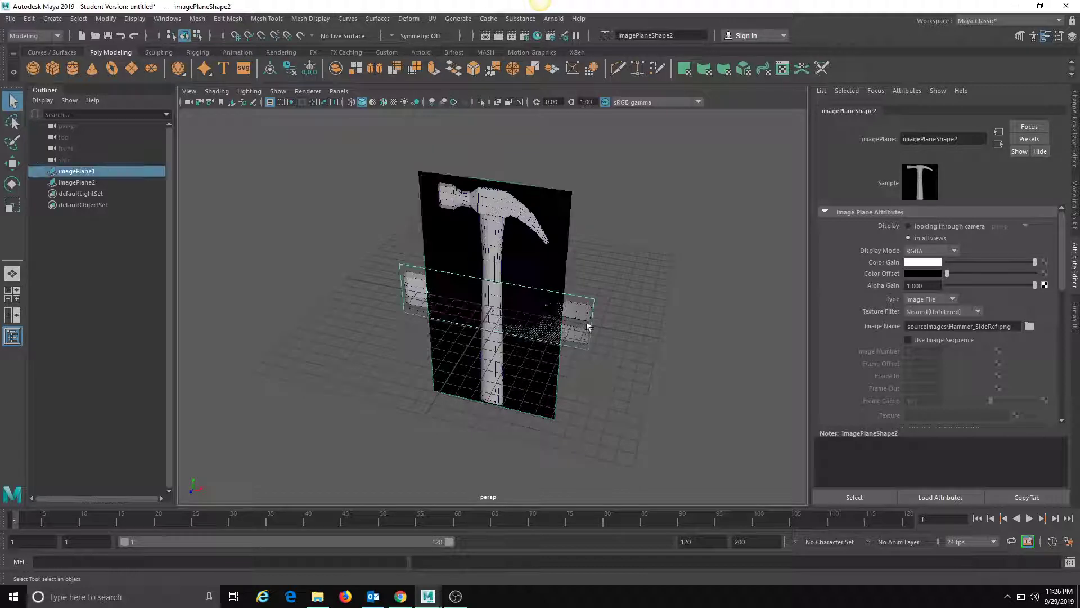
left_click_drag(678, 393, 619, 403, "alt")
key("w")
key("e")
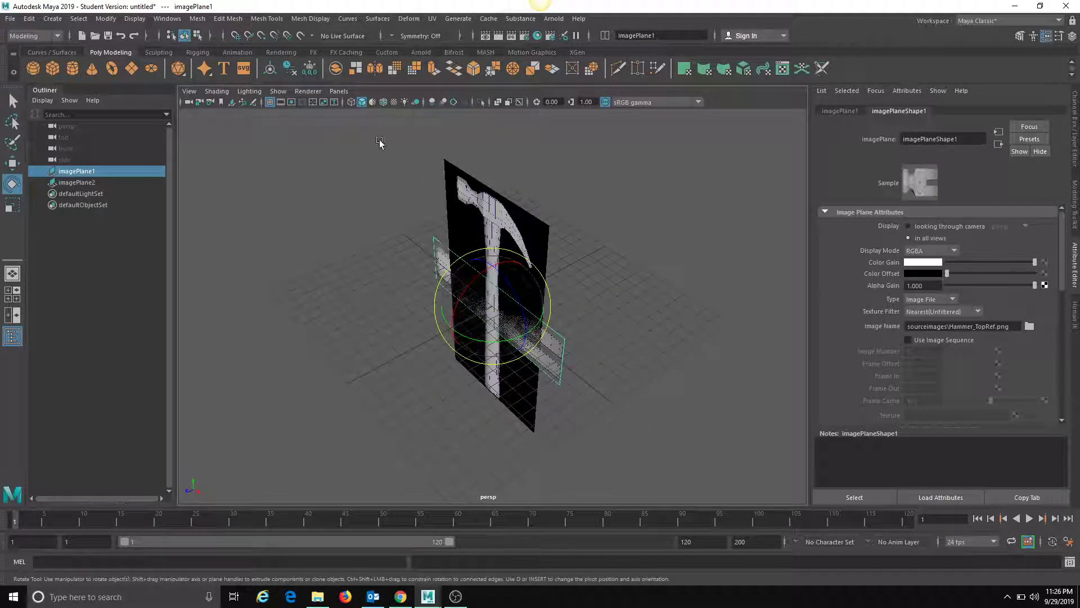
key("w")
left_click_drag(491, 276, 473, 252)
right_click_drag(473, 251, 589, 254, "alt")
left_click_drag(590, 253, 625, 261, "alt")
left_click_drag(553, 262, 574, 252, "alt")
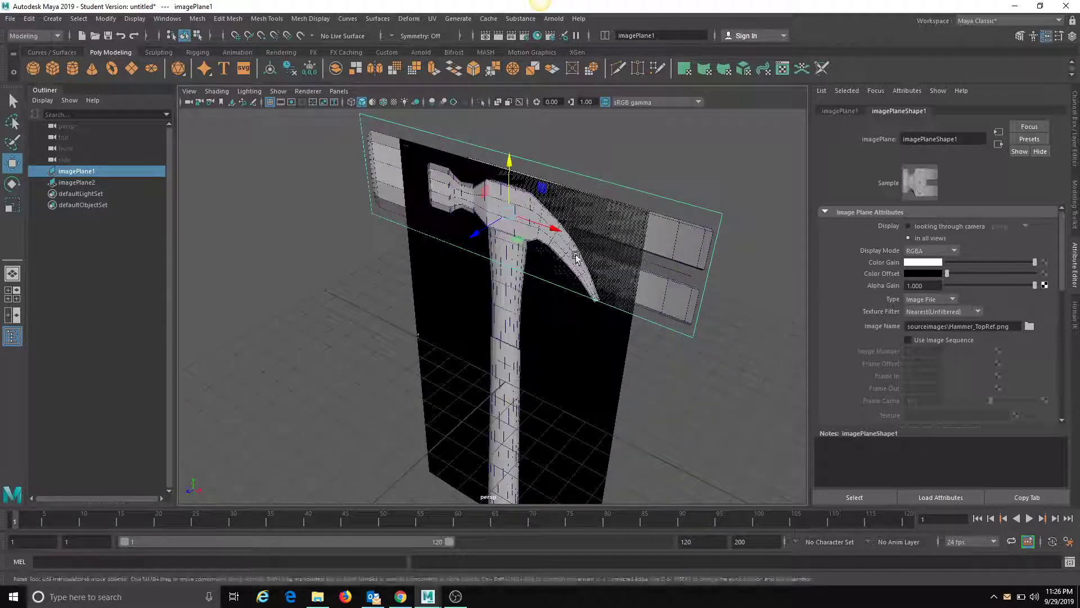
Step: Switch to the orthographic top view and set the top reference plane's Rotate X to -90 so it lies flat
left_click(339, 91)
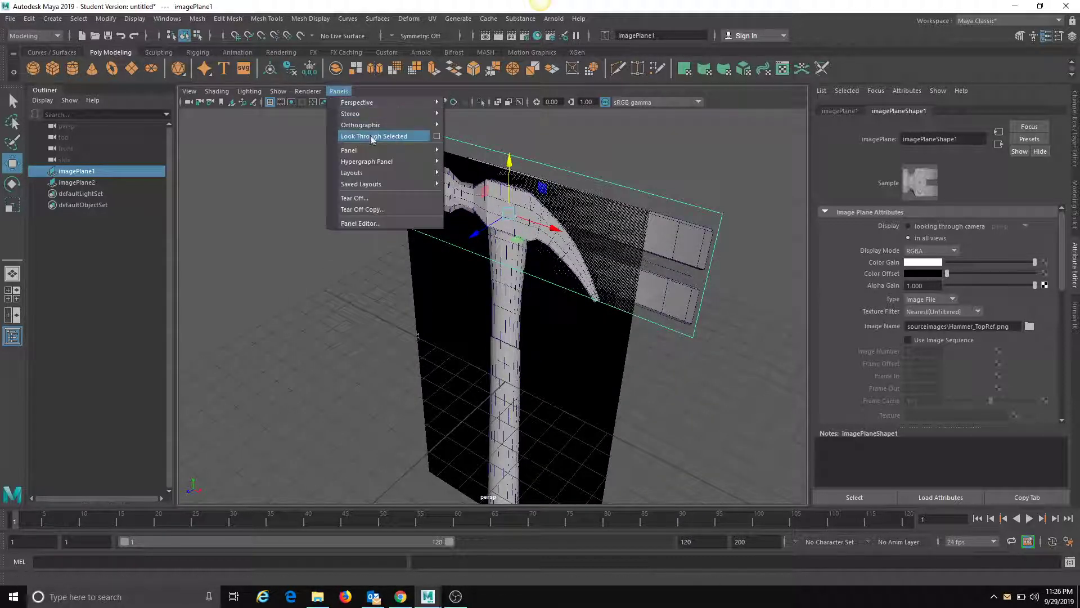
mouse_move(433, 125)
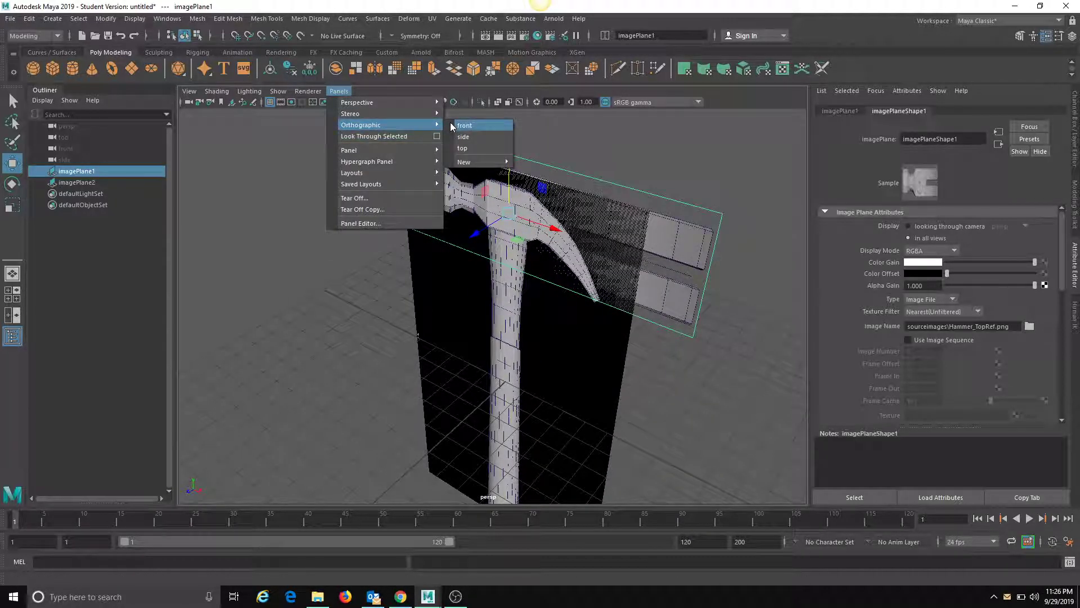
left_click(462, 148)
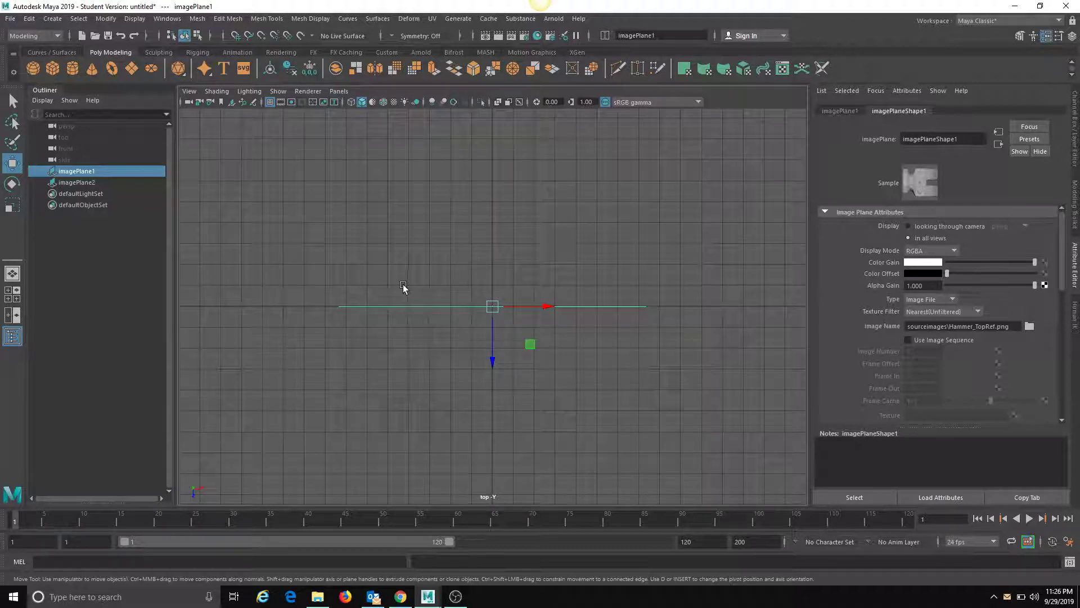
right_click_drag(404, 289, 746, 289, "alt")
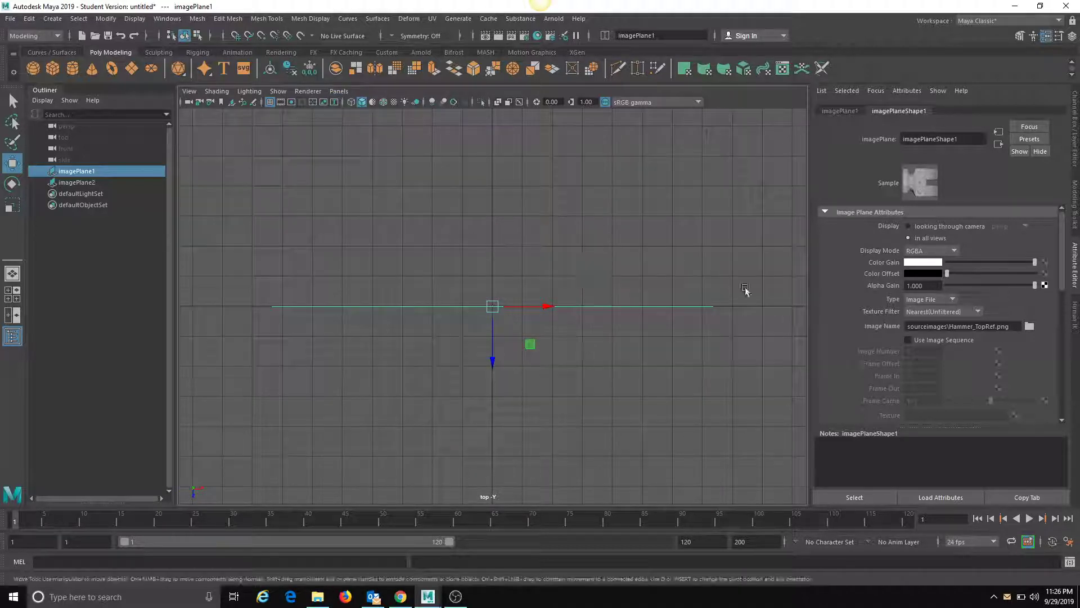
left_click(1076, 152)
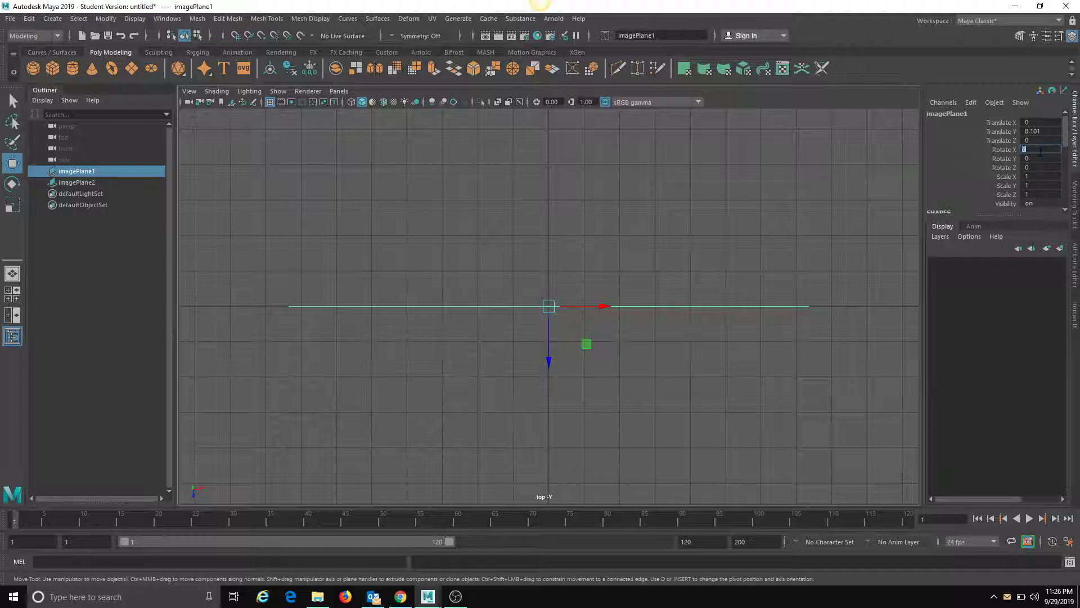
key("Return")
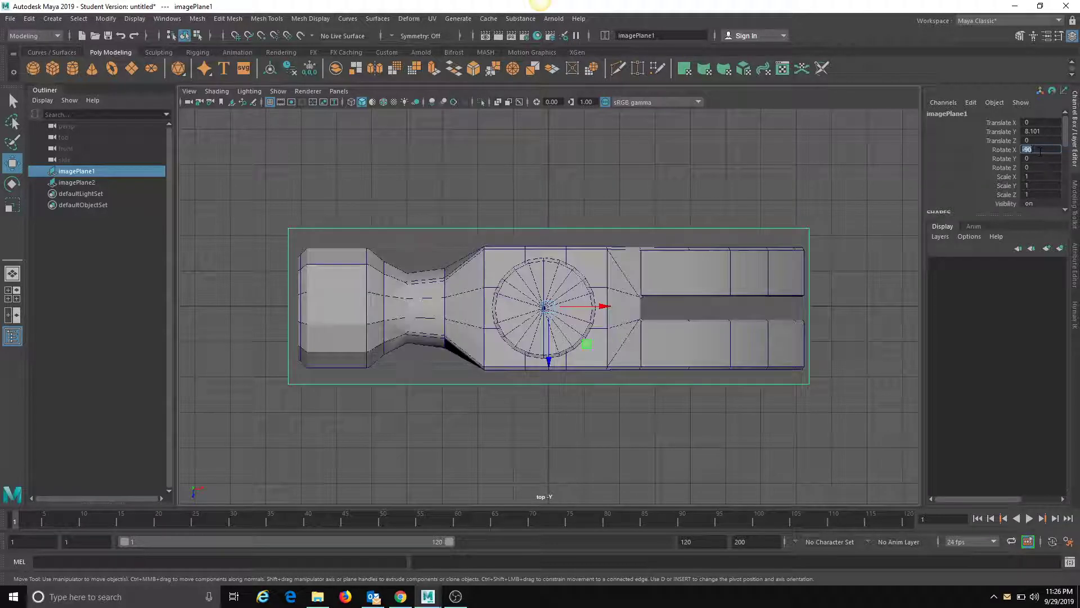
Step: In the perspective view, scale the top reference plane uniformly to about 0.545 to match the side reference's hammer head
left_click(338, 90)
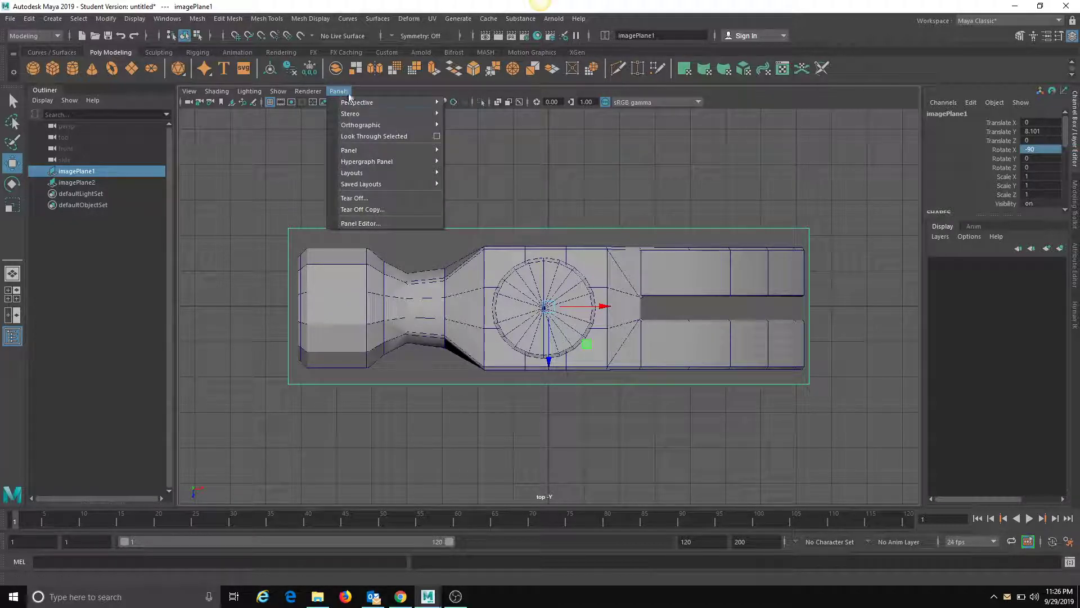
mouse_move(379, 104)
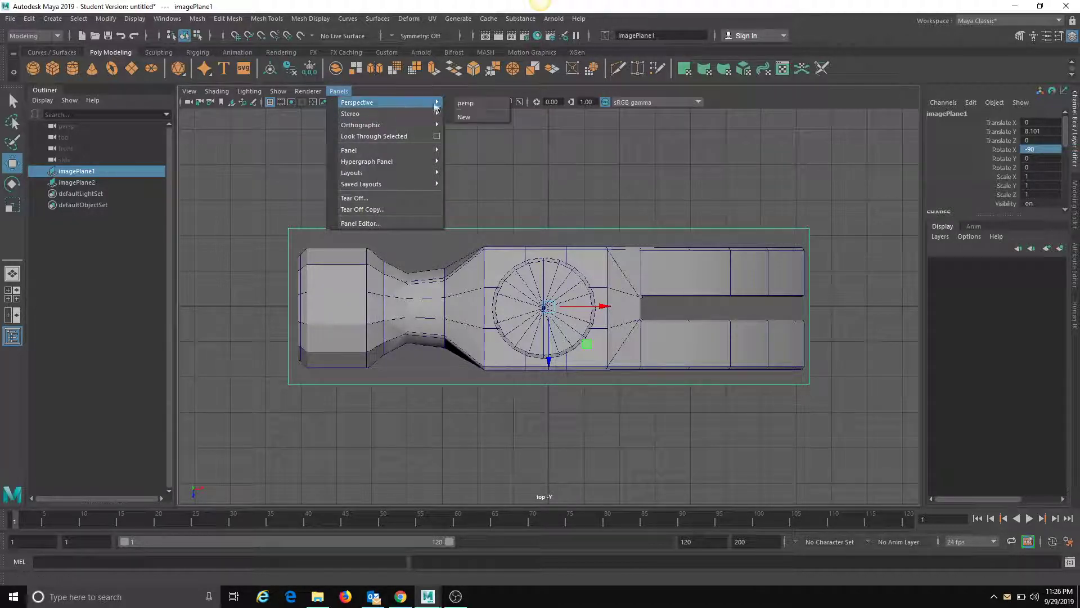
left_click(464, 103)
left_click_drag(454, 193, 480, 154, "alt")
key("r")
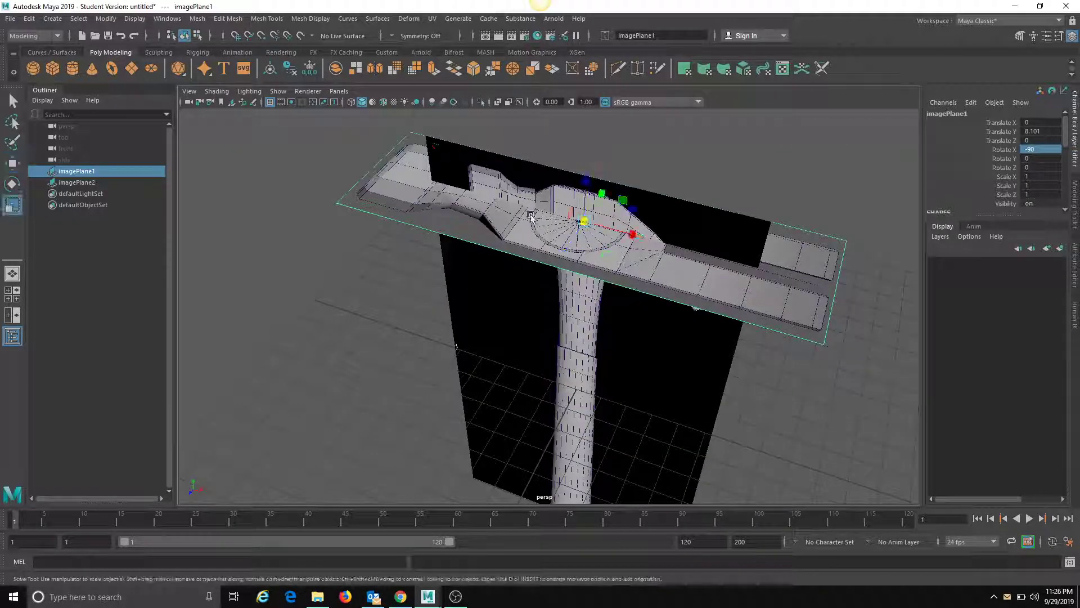
left_click_drag(583, 223, 474, 207)
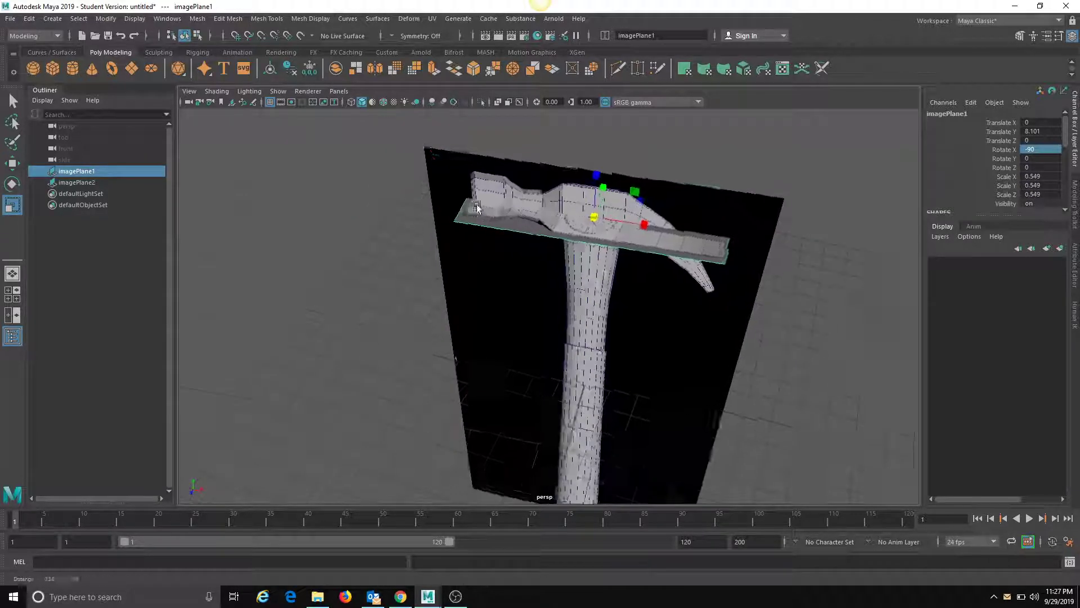
mouse_move(475, 207)
right_mouse_down("alt")
mouse_move(625, 190)
mouse_move(491, 201)
right_mouse_up("alt")
left_click_drag(491, 201, 499, 268, "alt")
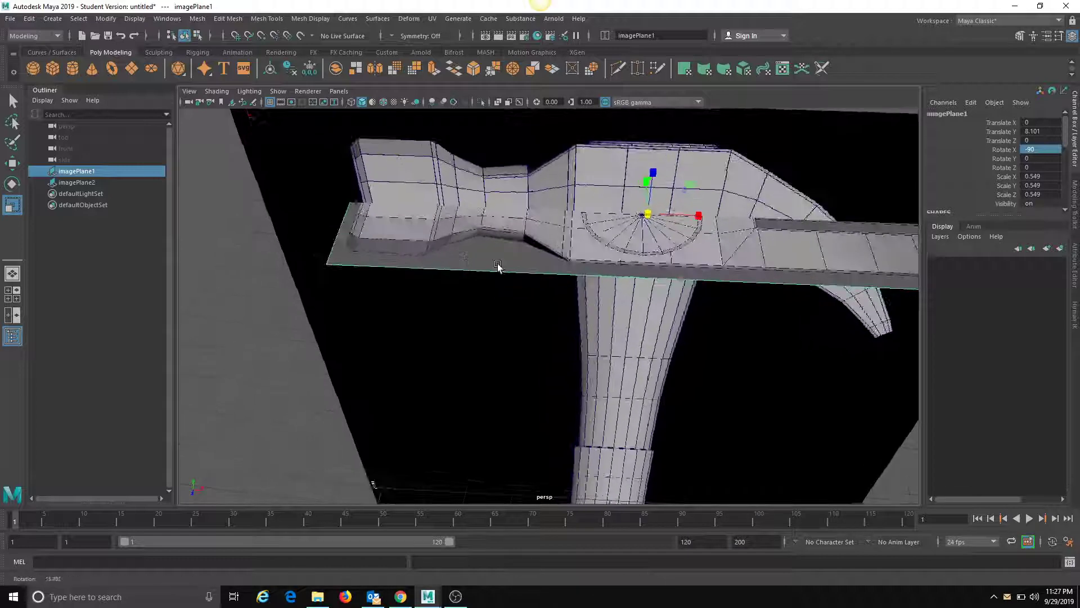
right_click_drag(430, 234, 692, 256, "alt")
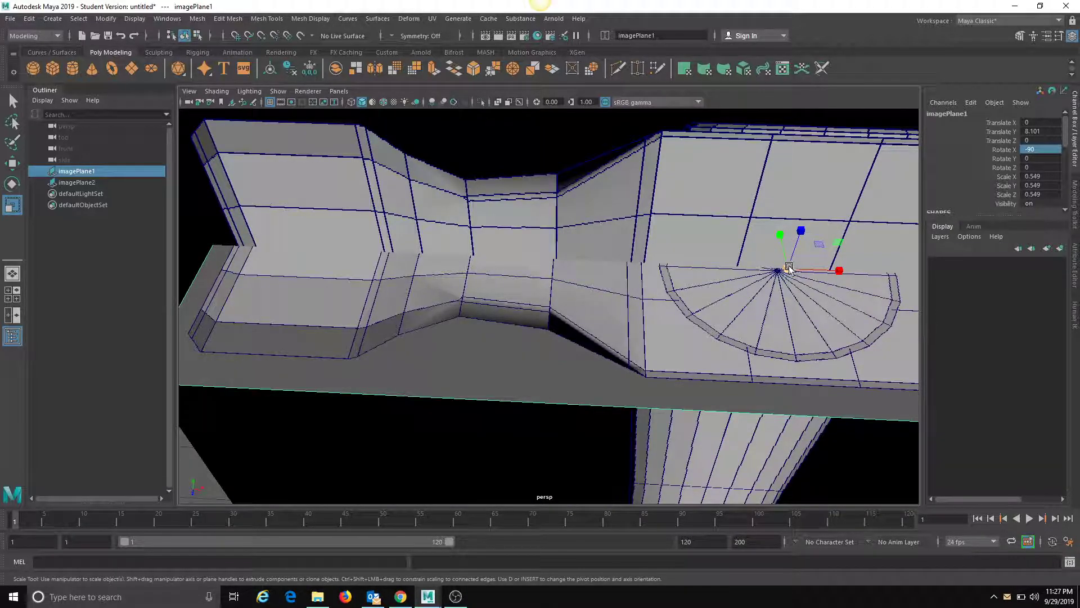
left_click_drag(789, 268, 688, 253)
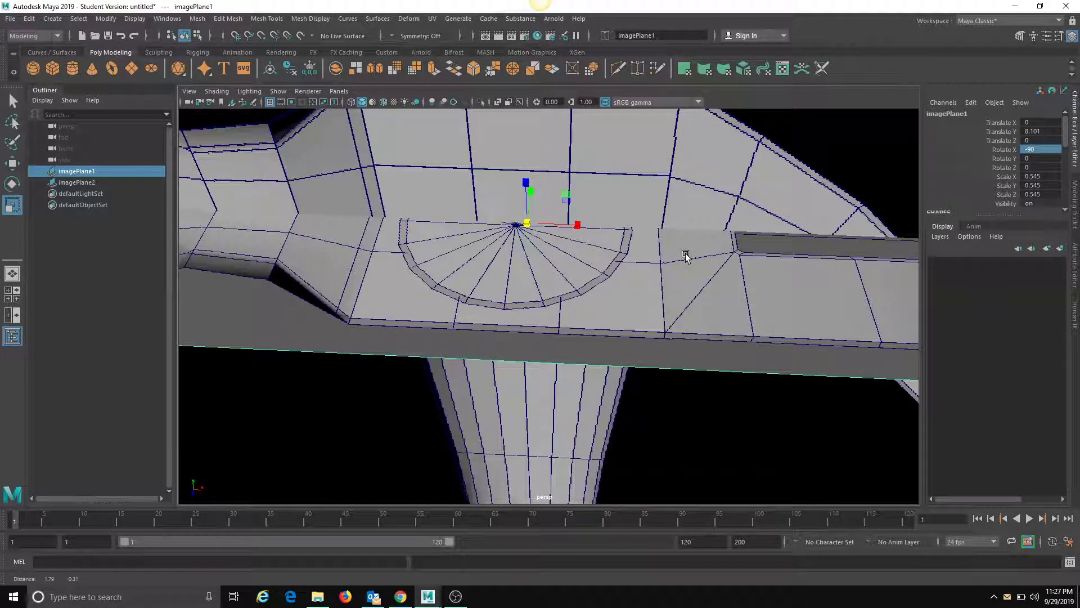
middle_click_drag(686, 254, 569, 250, "alt")
Step: Move the top reference plane down to about -9.5 in Y, at the base of the hammer handle
right_click_drag(569, 250, 352, 259, "alt")
left_click_drag(353, 258, 535, 306, "alt")
key("w")
right_click_drag(535, 306, 299, 275, "alt")
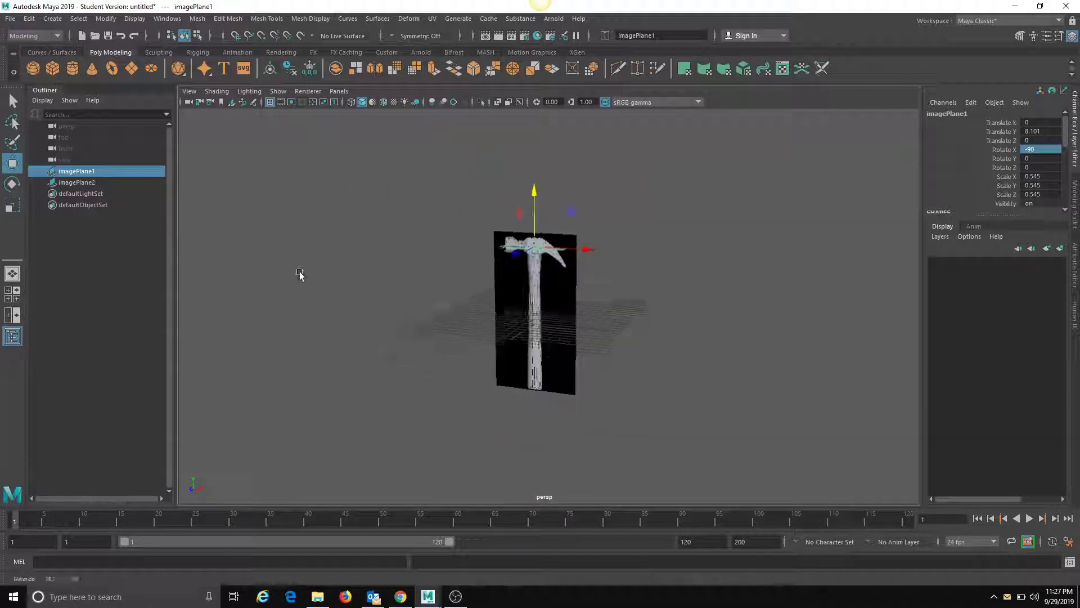
left_click_drag(530, 179, 552, 368)
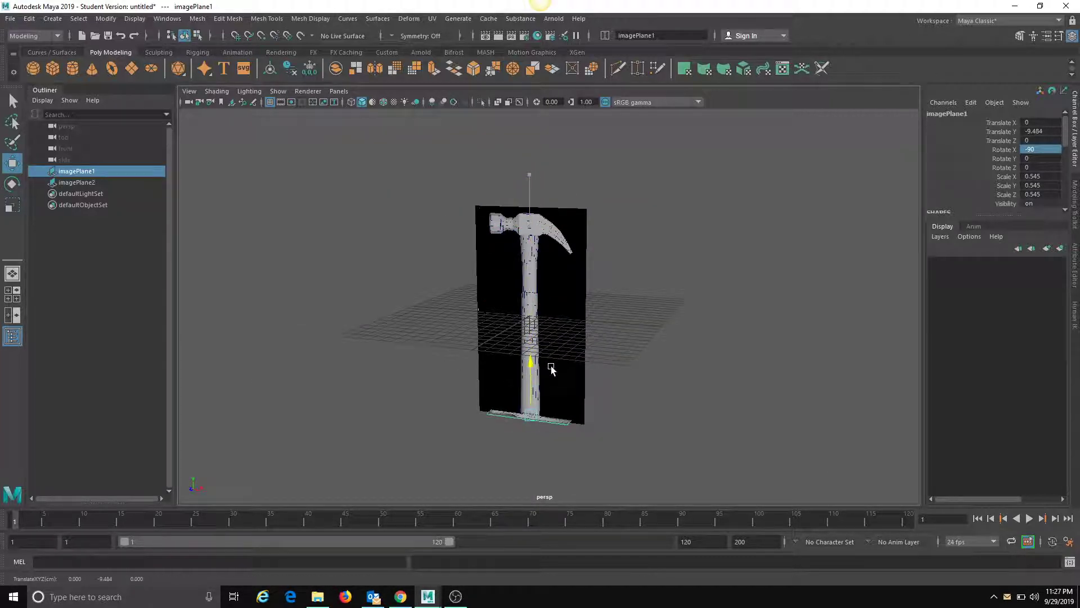
Step: Move the side reference plane back to about -2.6 in Z and switch to the orthographic top view
left_click(552, 294)
left_click_drag(552, 294, 522, 345, "alt")
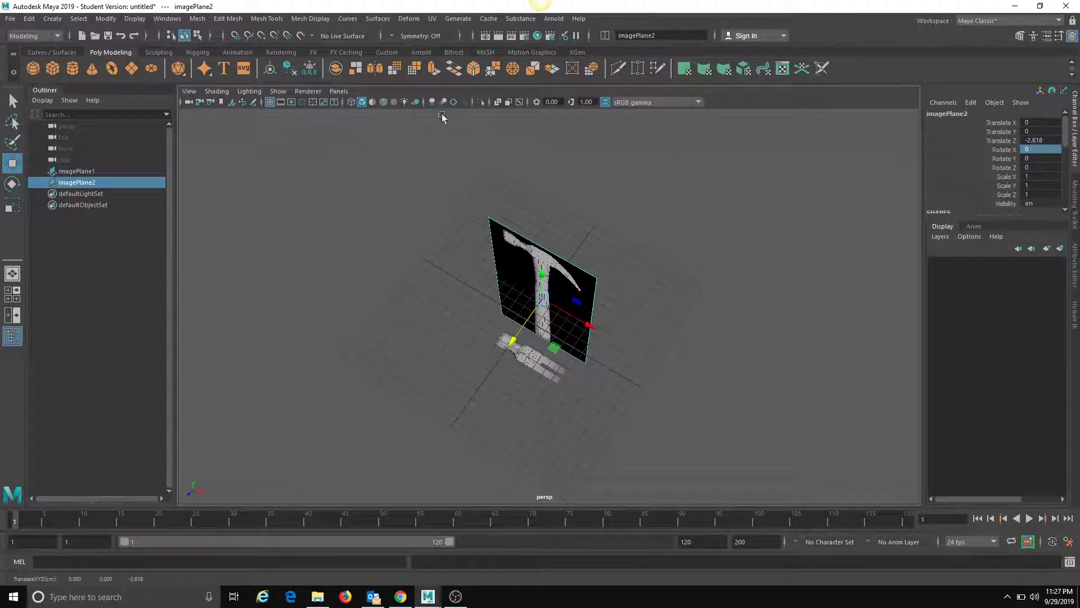
left_click(339, 91)
mouse_move(388, 125)
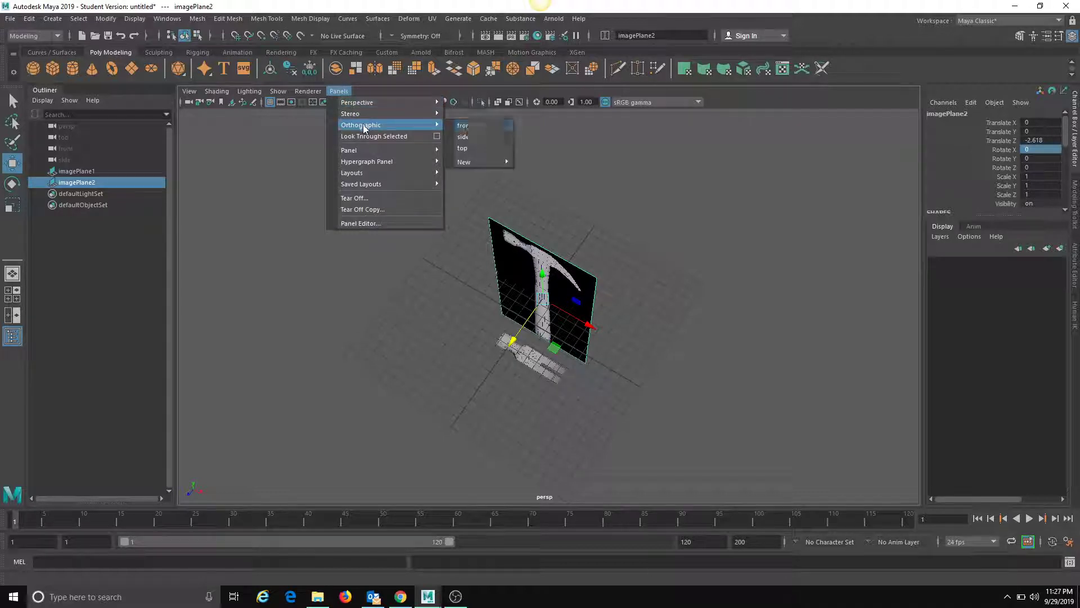
left_click(475, 147)
Step: Add both reference image planes to a new display layer named ref
left_click(675, 345)
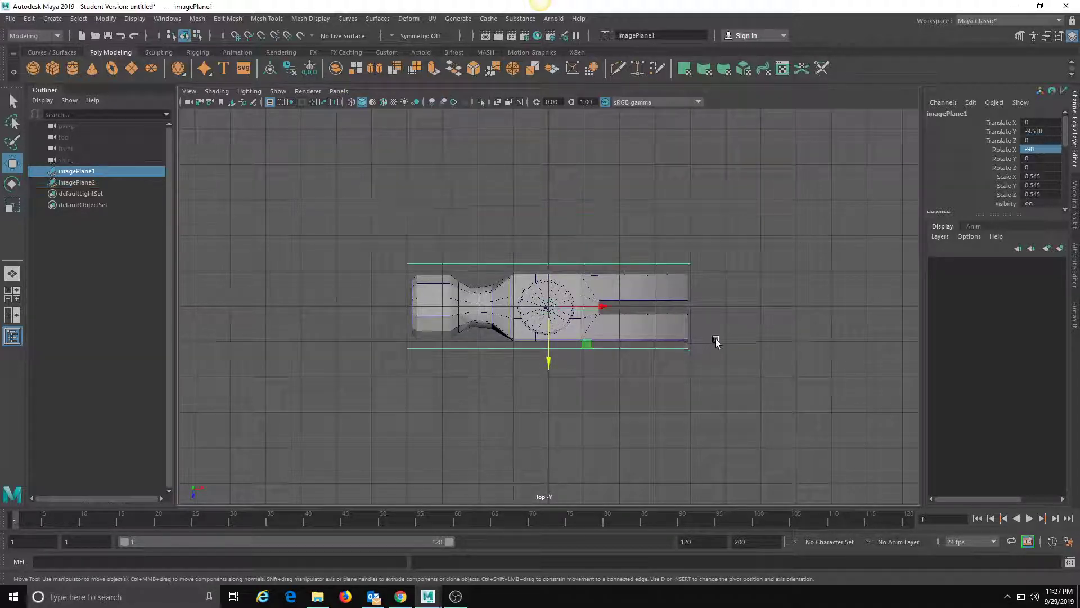
left_click_drag(271, 164, 750, 409)
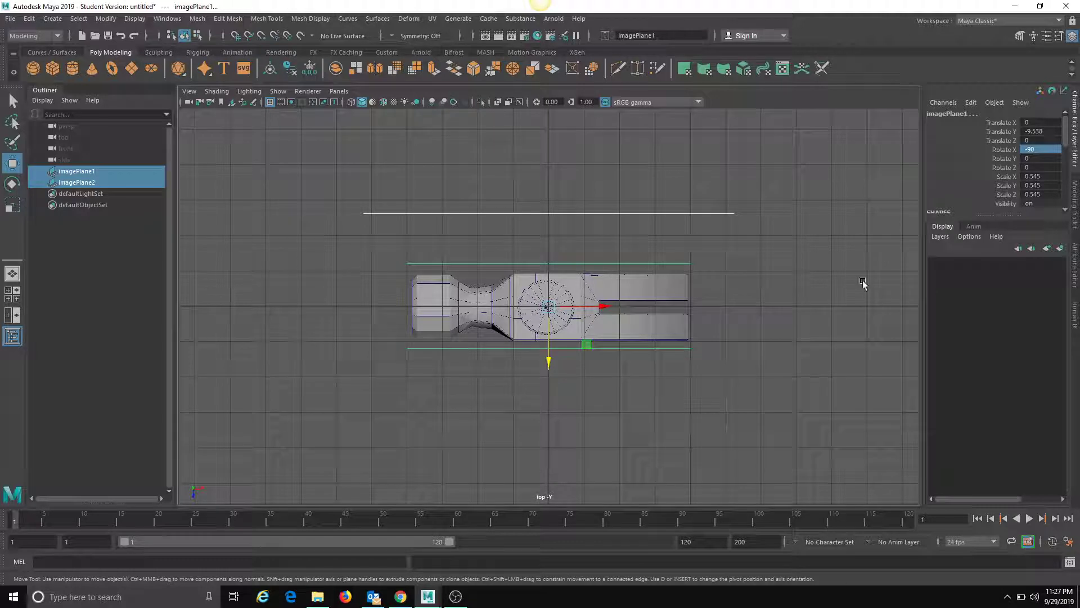
left_click(1060, 248)
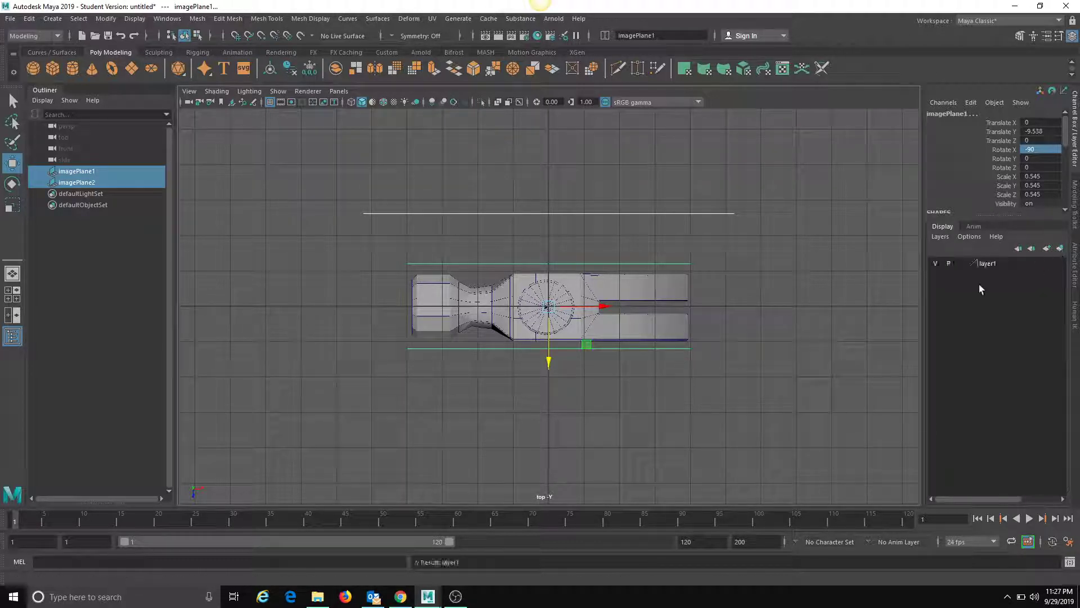
left_click(989, 265)
double_click(989, 265)
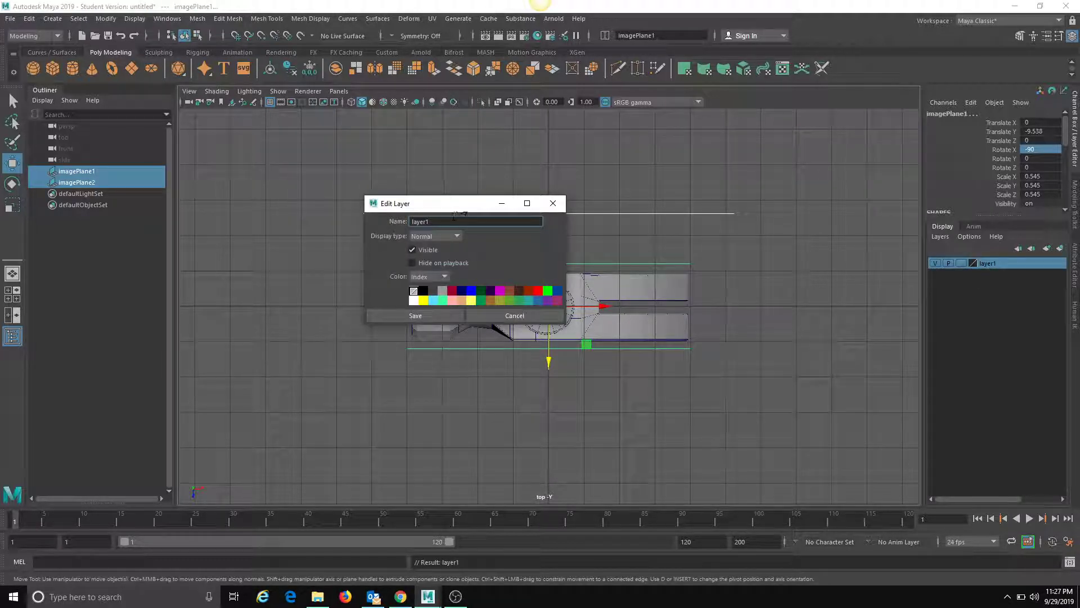
type("ref")
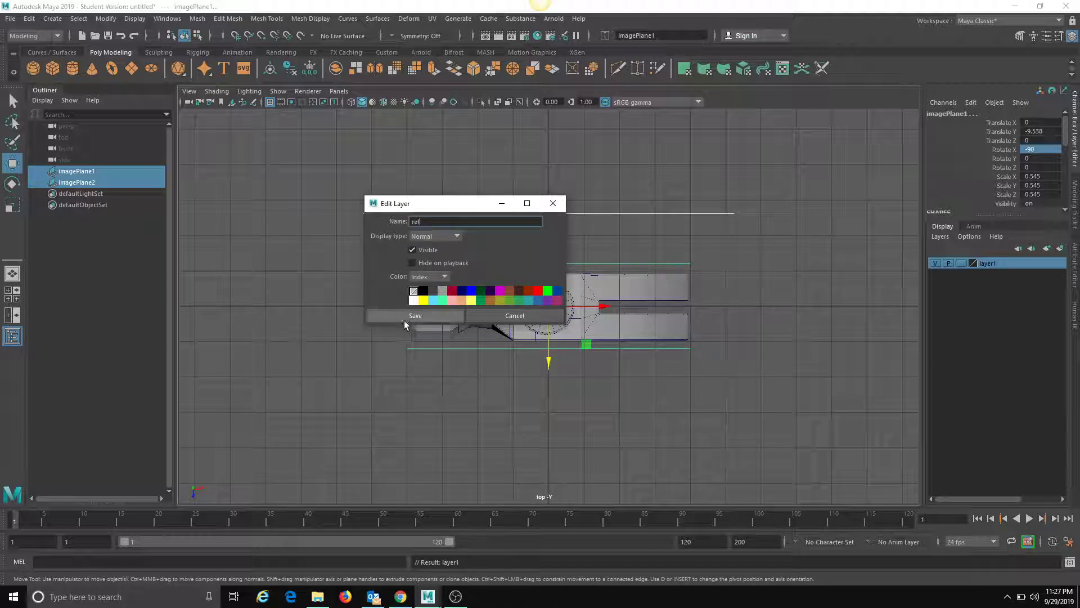
left_click(407, 318)
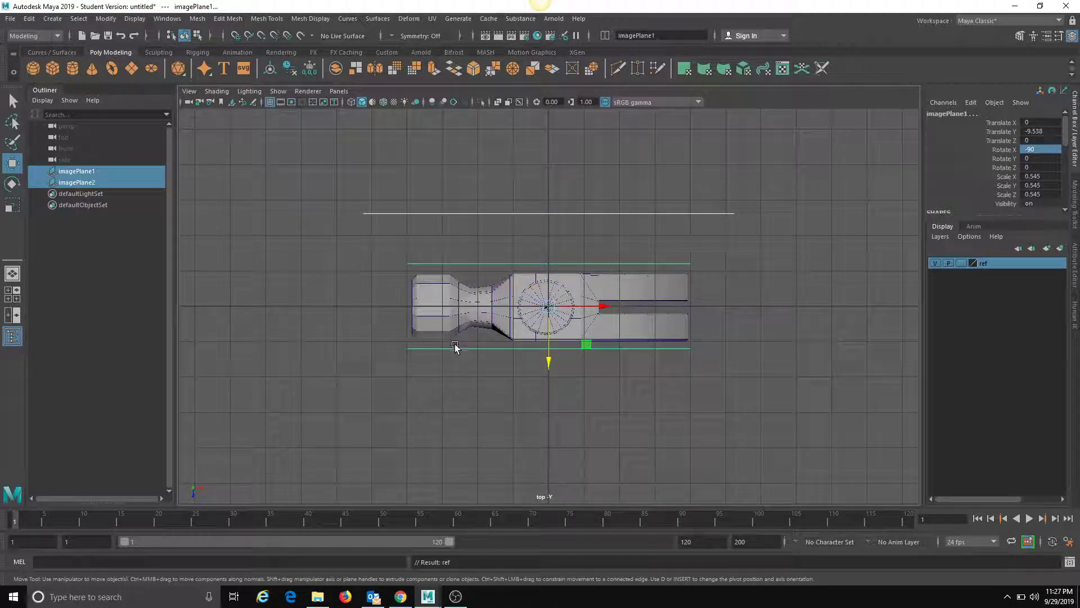
Step: Set the ref layer's display type to Reference so the image planes cannot be selected
left_click(964, 264)
left_click(962, 264)
left_click(766, 312)
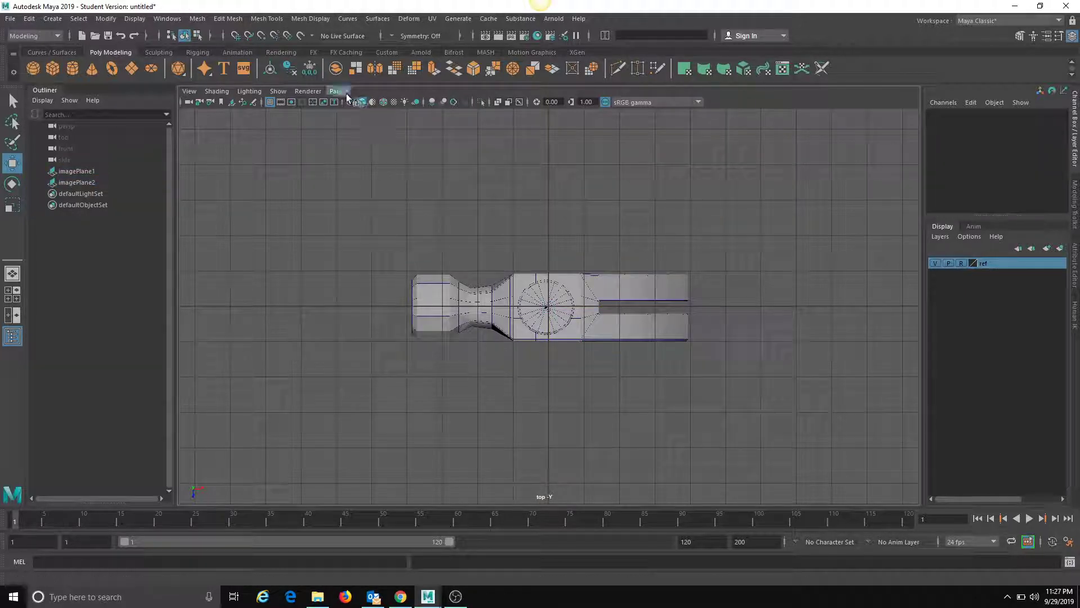
Step: Return to the perspective view and examine the head, claw and handle topology in the side reference
left_click(345, 94)
mouse_move(363, 103)
left_click(475, 107)
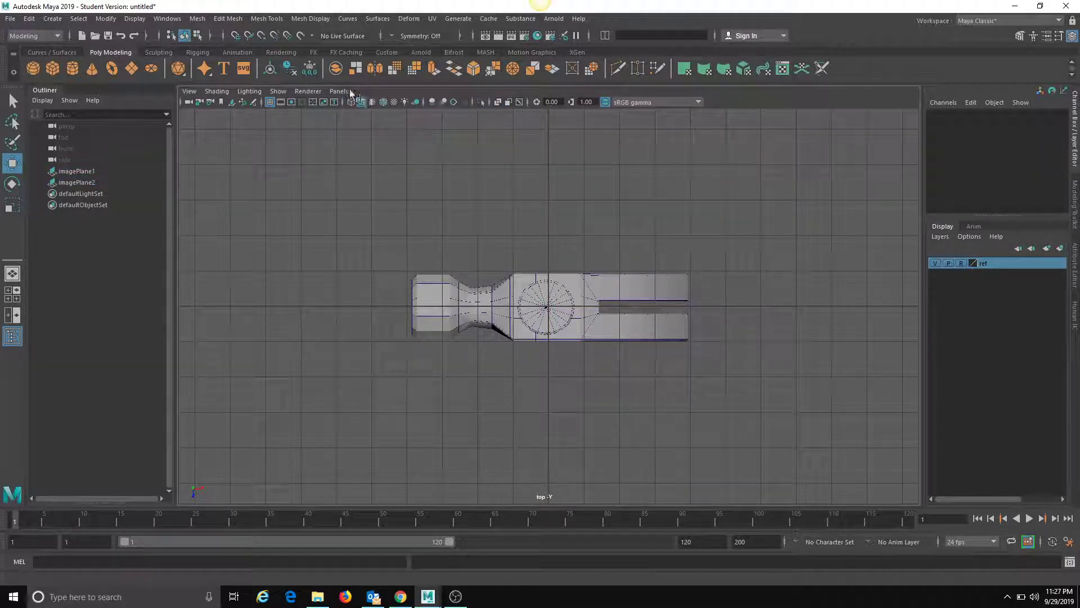
left_click(341, 92)
left_click(475, 106)
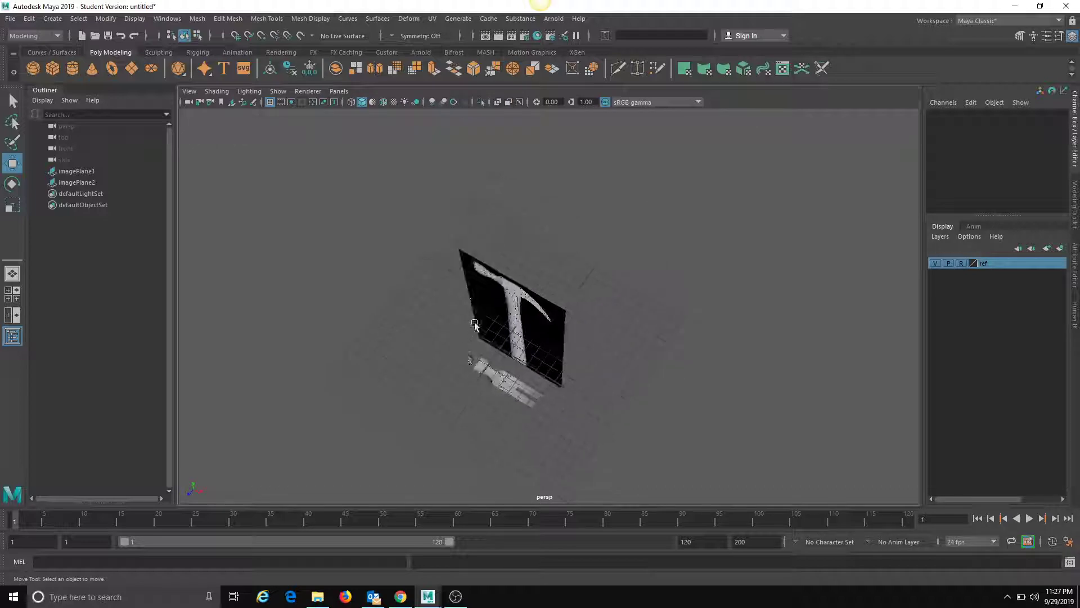
left_click_drag(474, 323, 529, 281, "alt")
right_click_drag(529, 281, 679, 326, "alt")
right_click_drag(491, 256, 683, 304, "alt")
middle_click_drag(418, 183, 464, 318, "alt")
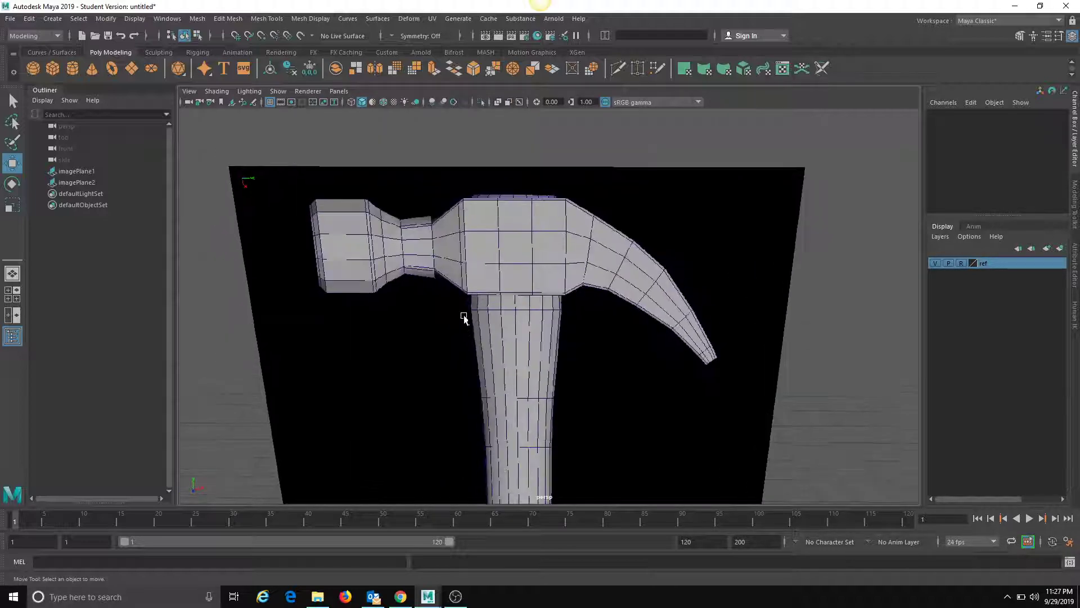
right_click_drag(464, 318, 489, 258, "alt")
middle_click_drag(490, 258, 497, 181, "alt")
right_click_drag(497, 181, 337, 246, "alt")
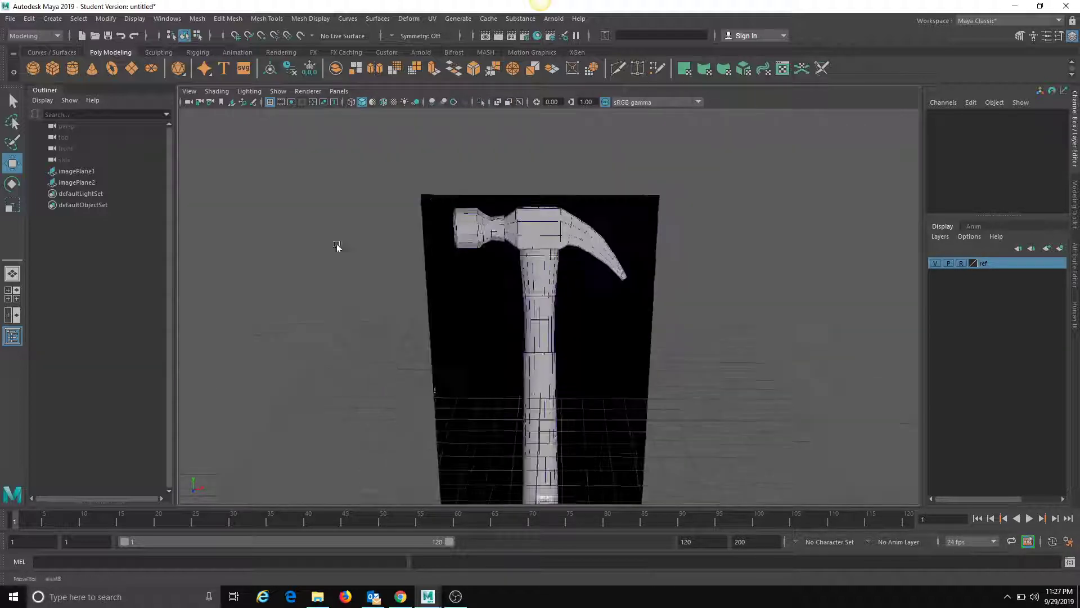
middle_click_drag(560, 358, 501, 292, "alt")
right_click_drag(532, 292, 828, 310, "alt")
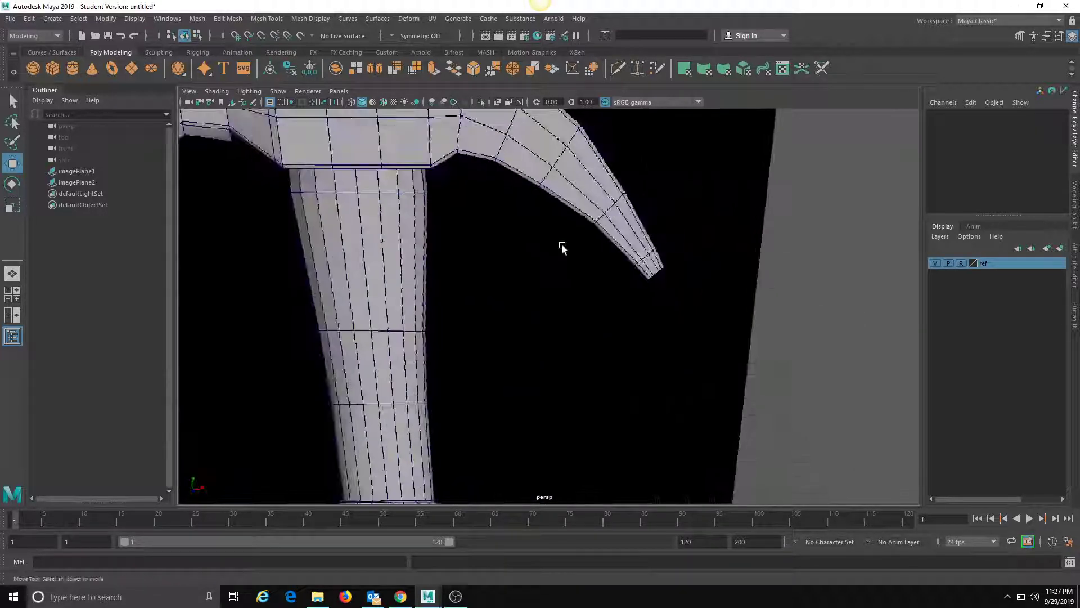
middle_click_drag(548, 261, 578, 317, "alt")
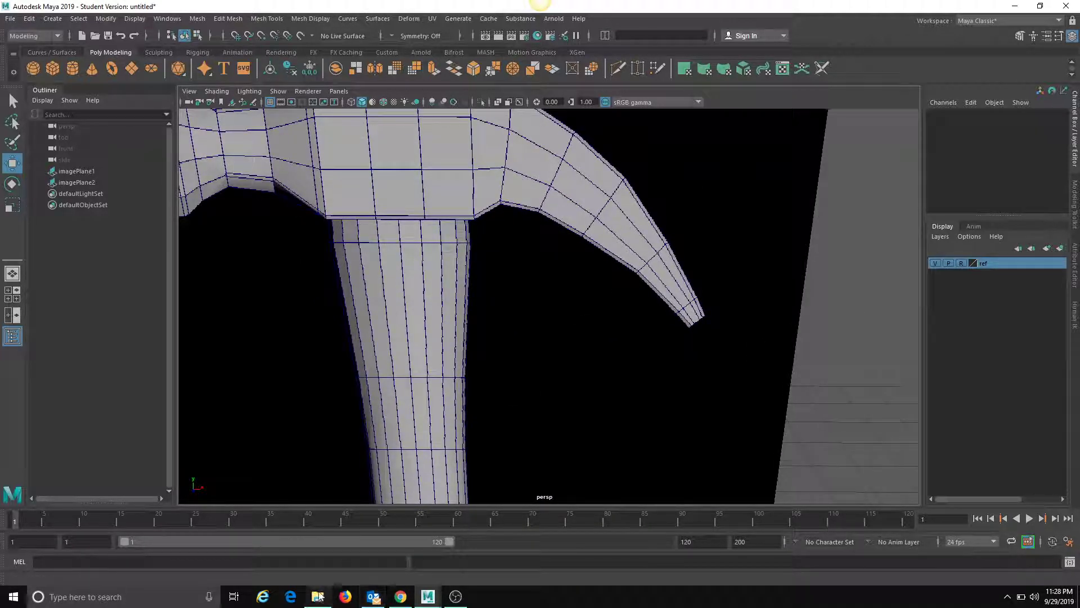
Step: Switch to Chrome, bring up the Sketchfab hammer model reference full screen and display it as a wireframe
left_click(401, 597)
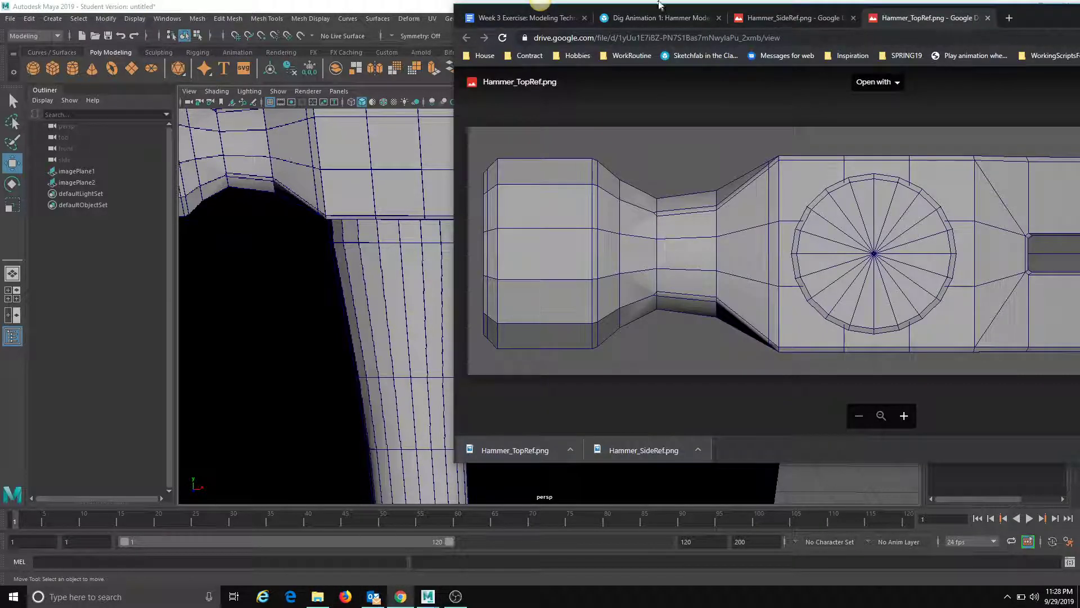
left_click(661, 18)
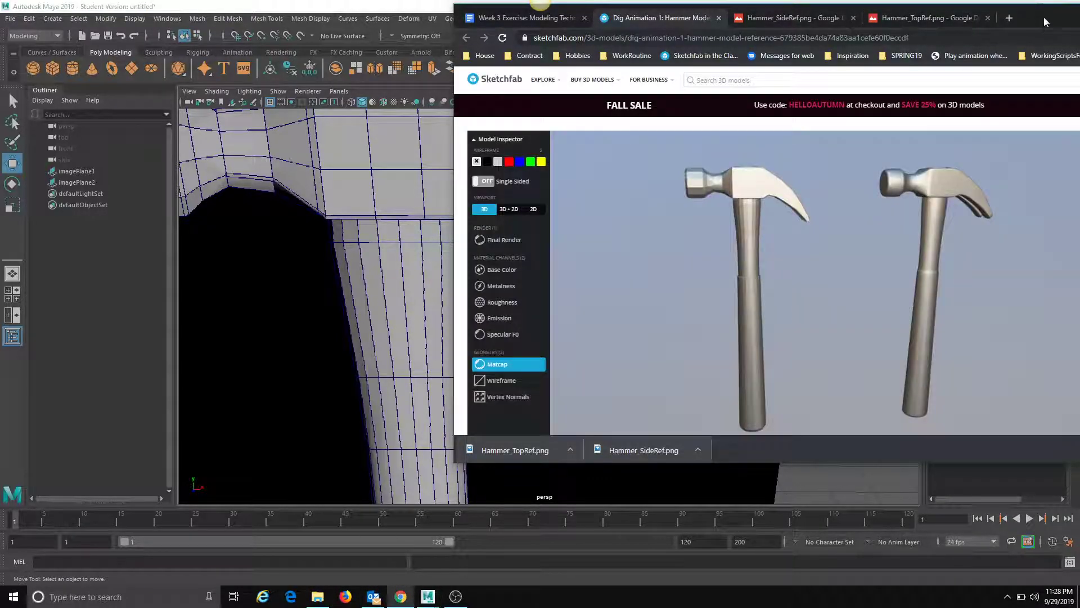
left_click_drag(1045, 21, 675, 53)
left_click(905, 45)
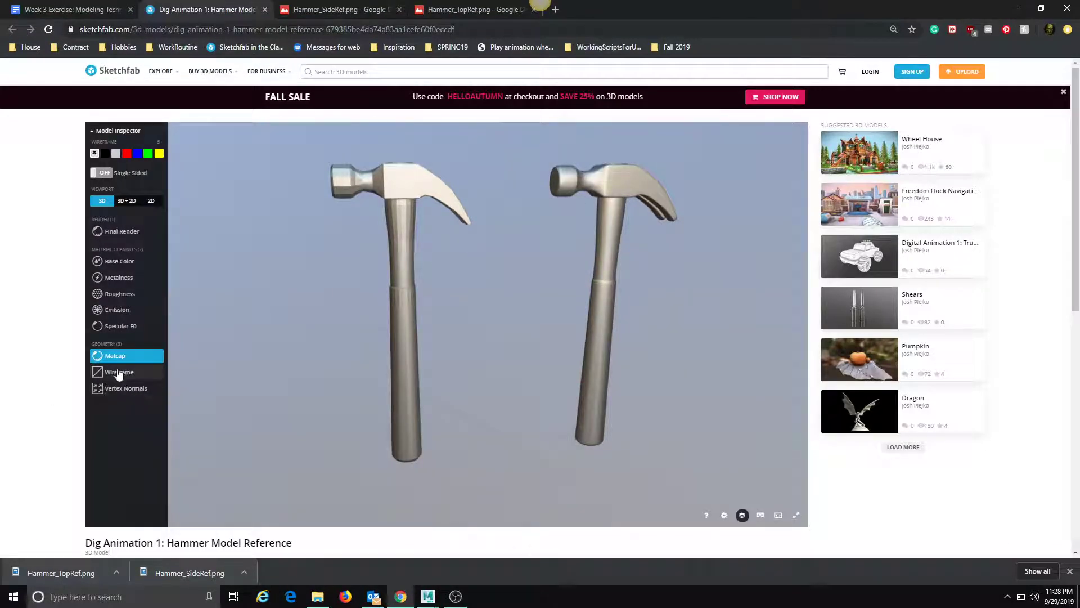
left_click(118, 372)
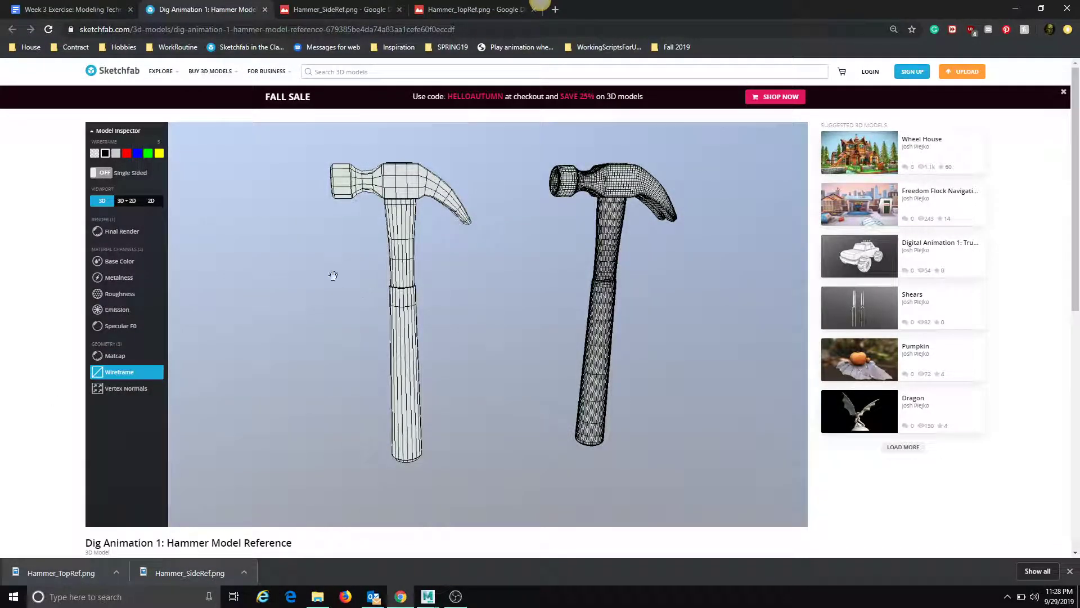
Step: Examine the low-poly hammer's wireframe around the head, claw and handle, and return to Maya
mouse_move(333, 273)
right_mouse_down()
mouse_move(369, 302)
mouse_move(412, 270)
mouse_move(414, 253)
mouse_move(393, 378)
right_mouse_up()
scroll(394, 301, "up", 4)
mouse_move(394, 371)
left_mouse_down()
mouse_move(408, 326)
mouse_move(395, 349)
left_mouse_up()
scroll(395, 349, "up", 4)
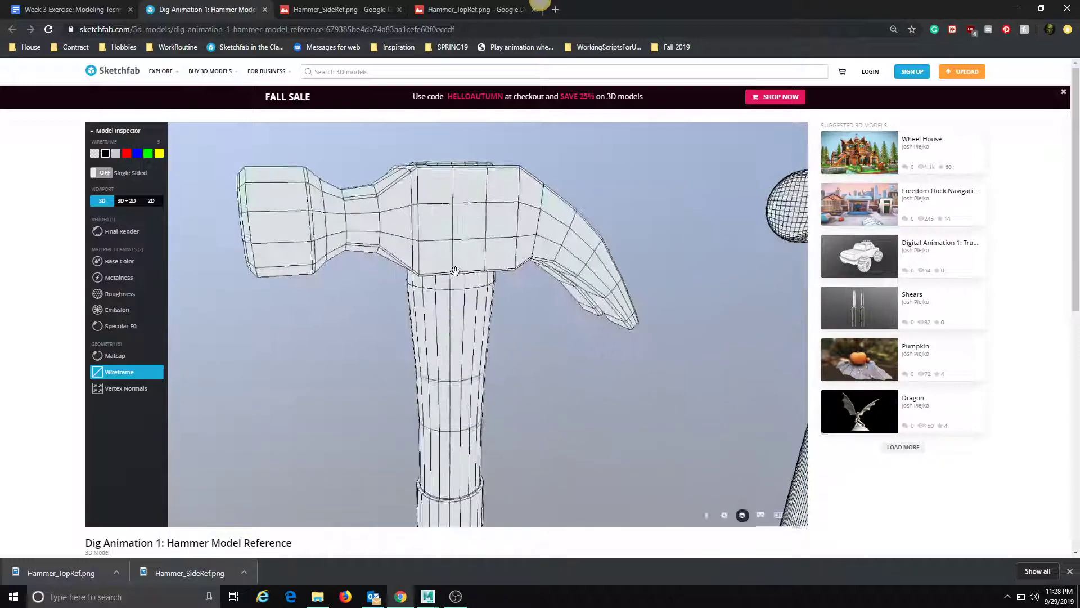
scroll(507, 208, "up", 2)
mouse_move(507, 208)
left_mouse_down()
mouse_move(443, 212)
mouse_move(497, 210)
mouse_move(452, 295)
mouse_move(495, 304)
mouse_move(511, 272)
mouse_move(398, 366)
mouse_move(309, 388)
mouse_move(388, 372)
mouse_move(438, 384)
mouse_move(381, 411)
mouse_move(472, 337)
mouse_move(491, 358)
left_mouse_up()
scroll(492, 358, "down", 3)
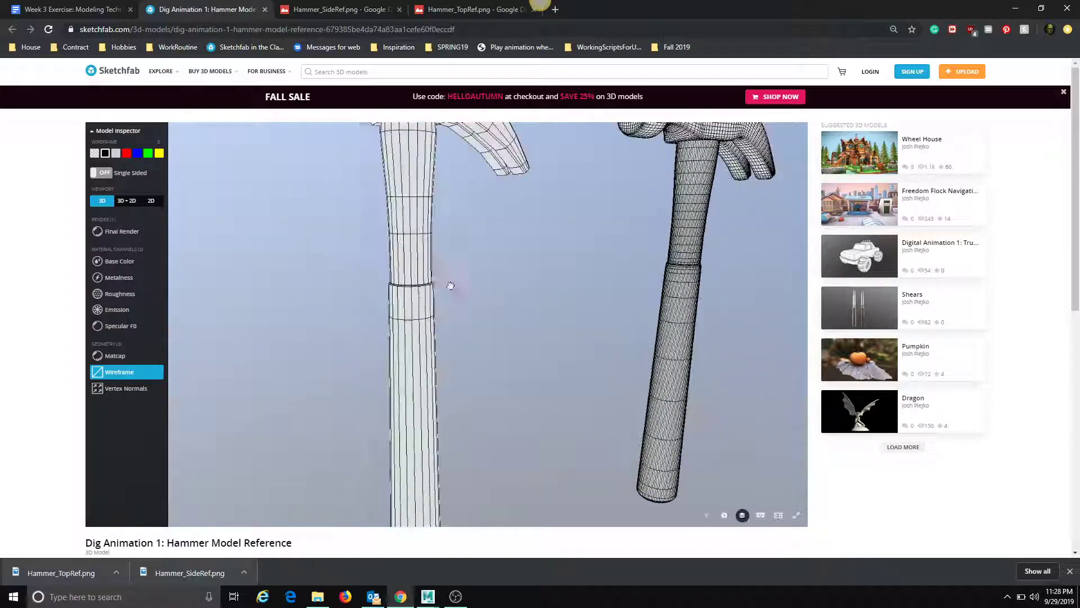
double_click(430, 280)
scroll(430, 278, "down", 3)
left_click(1017, 8)
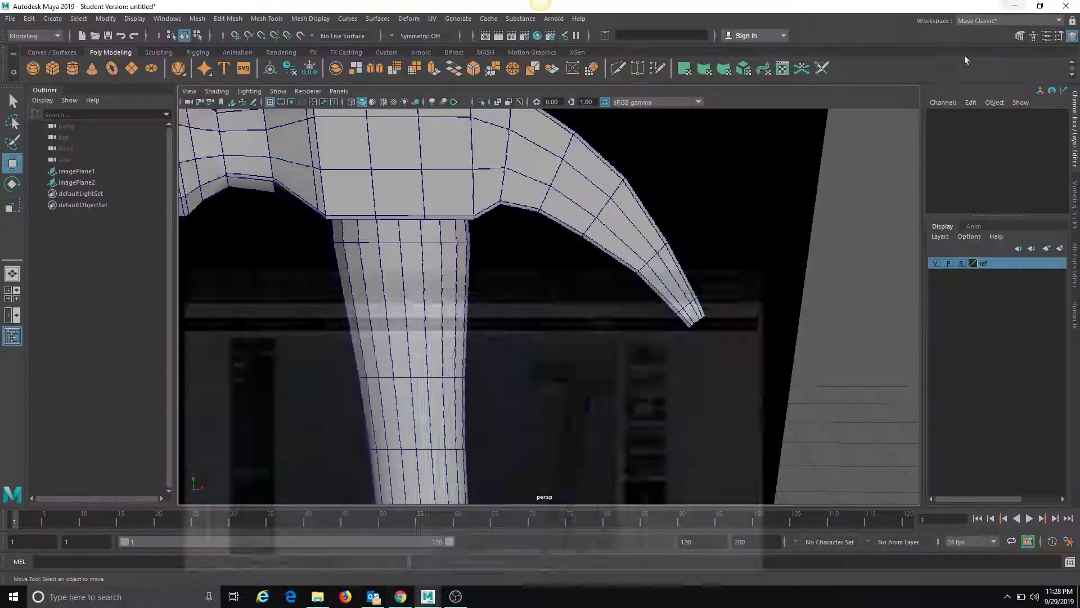
Step: Create a polygon cube with 3 width, 3 height and 3 depth divisions
scroll(712, 200, "down", 4)
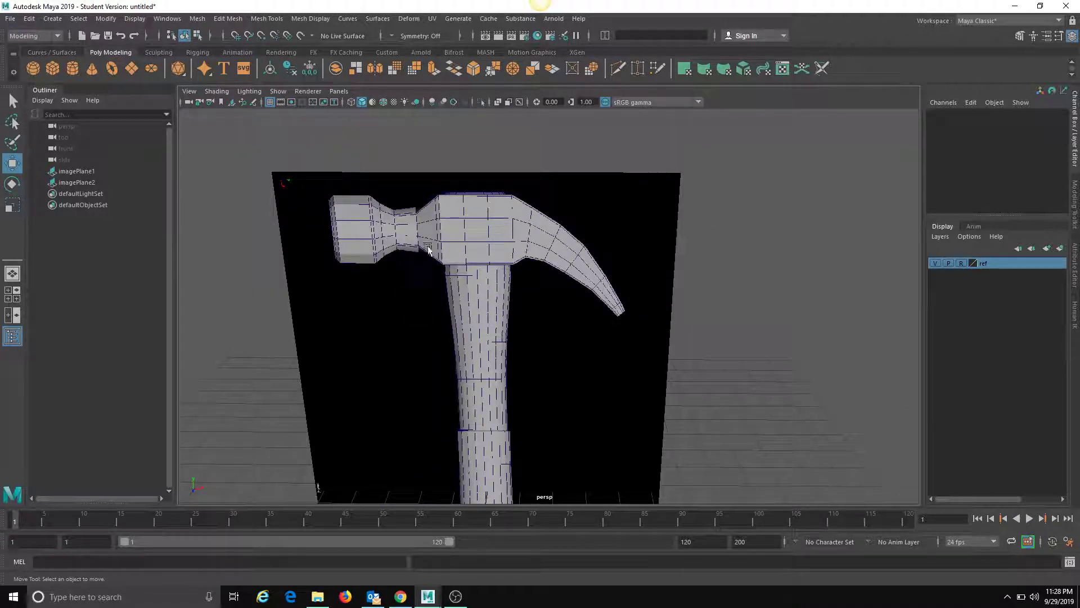
middle_click_drag(453, 236, 490, 240, "alt")
right_click_drag(490, 240, 694, 183, "alt")
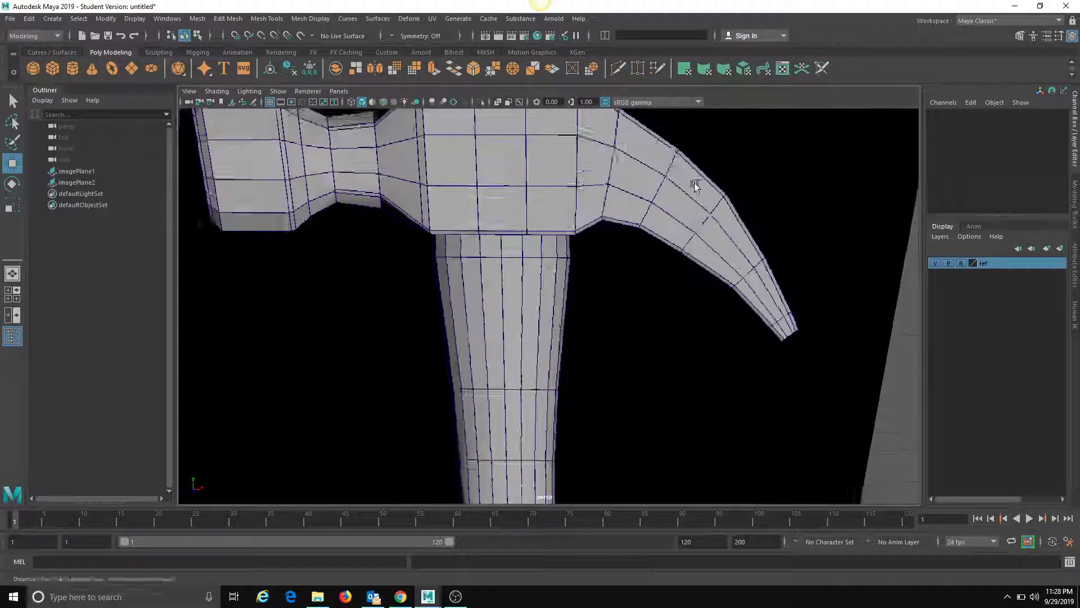
middle_click_drag(695, 183, 687, 237, "alt")
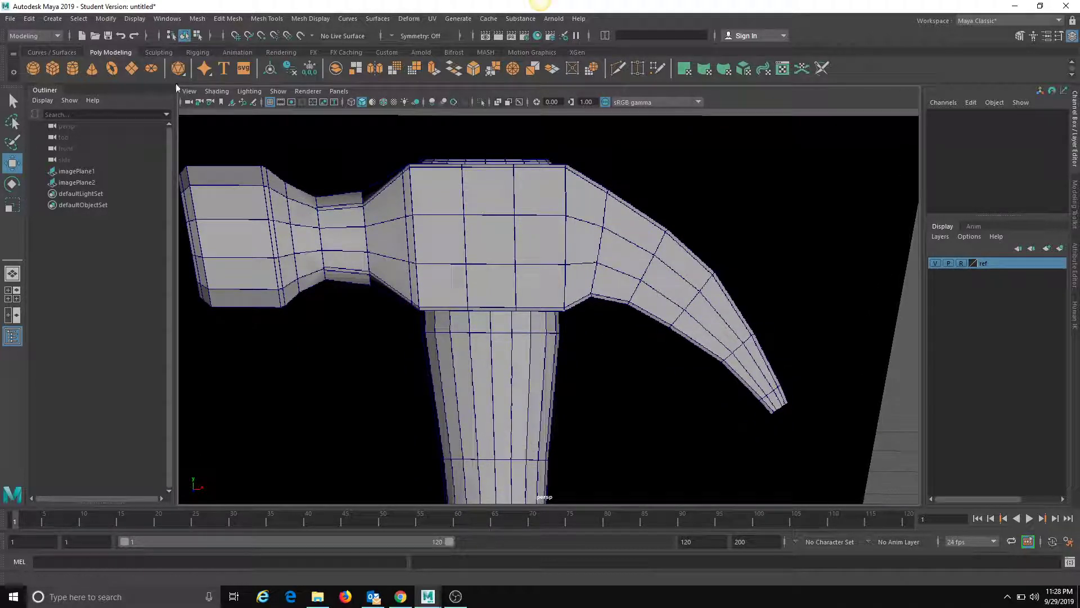
left_click(53, 20)
mouse_move(84, 59)
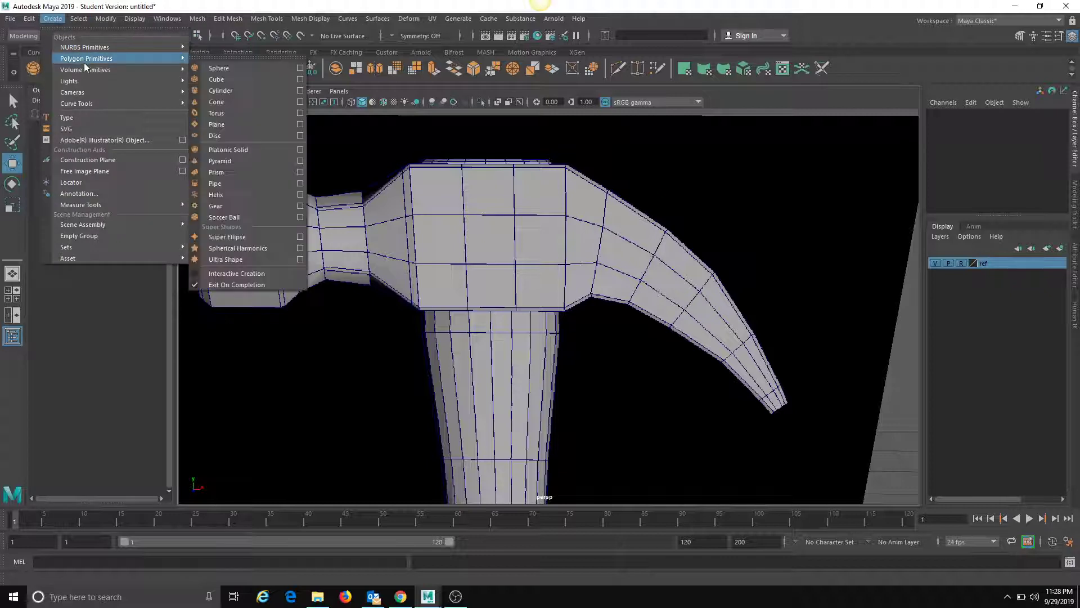
left_click(301, 80)
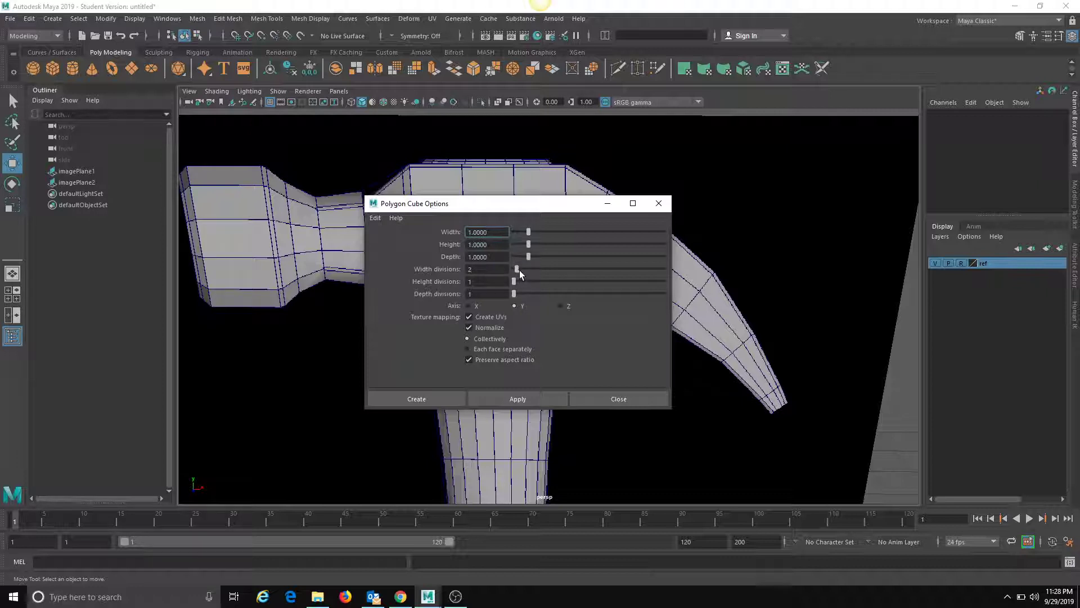
left_click_drag(519, 270, 522, 285)
left_click(518, 399)
left_click(645, 397)
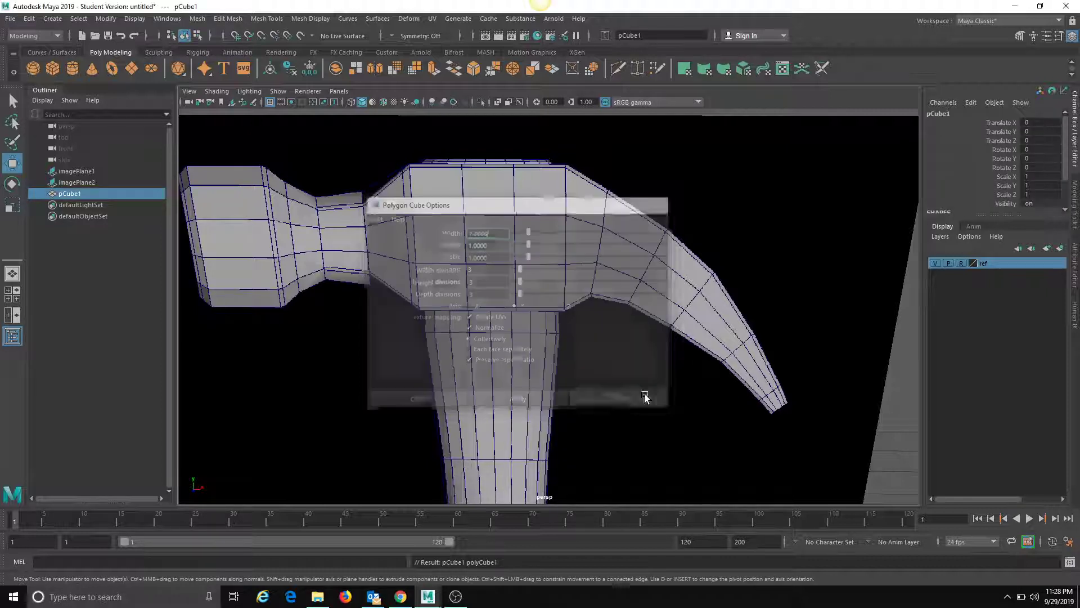
Step: Move the cube up to about 8.94 in Y, onto the hammer head
scroll(457, 385, "down", 5)
left_click_drag(530, 447, 530, 270)
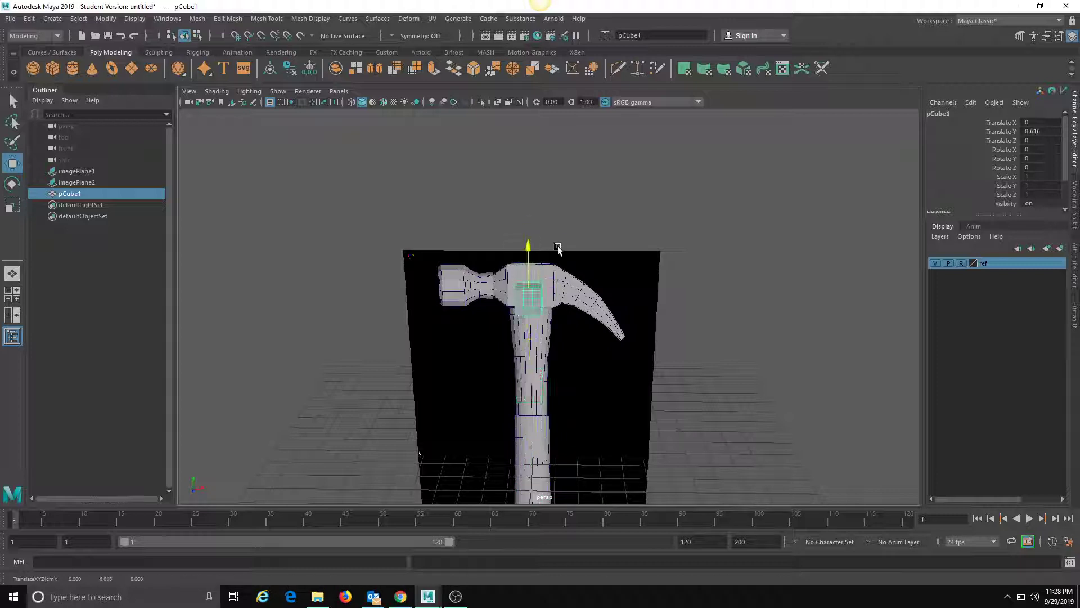
left_click_drag(540, 185, 622, 203, "alt")
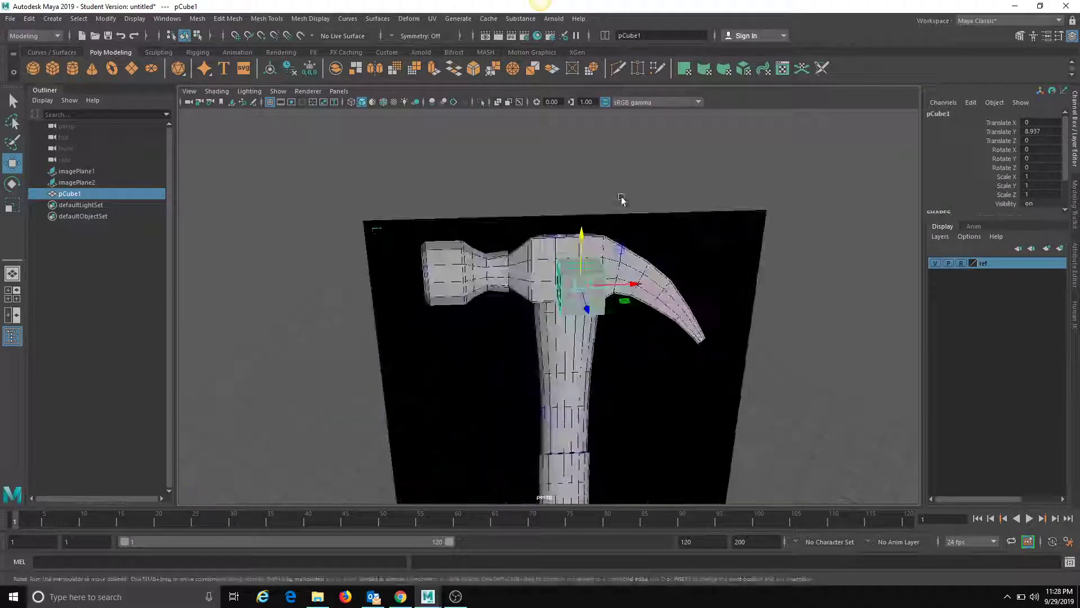
Step: In the orthographic front view, fit the cube to the head's middle block at about X -0.024, Y 8.224 and uniform scale 1.896
left_click(341, 91)
mouse_move(431, 124)
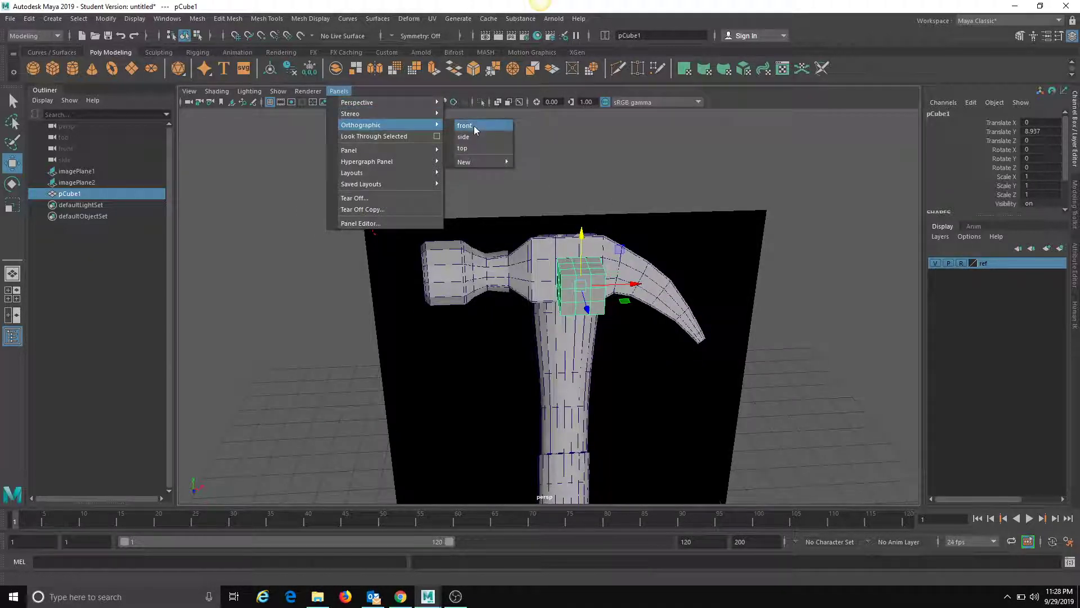
left_click(474, 126)
scroll(526, 234, "up", 8)
scroll(540, 242, "down", 3)
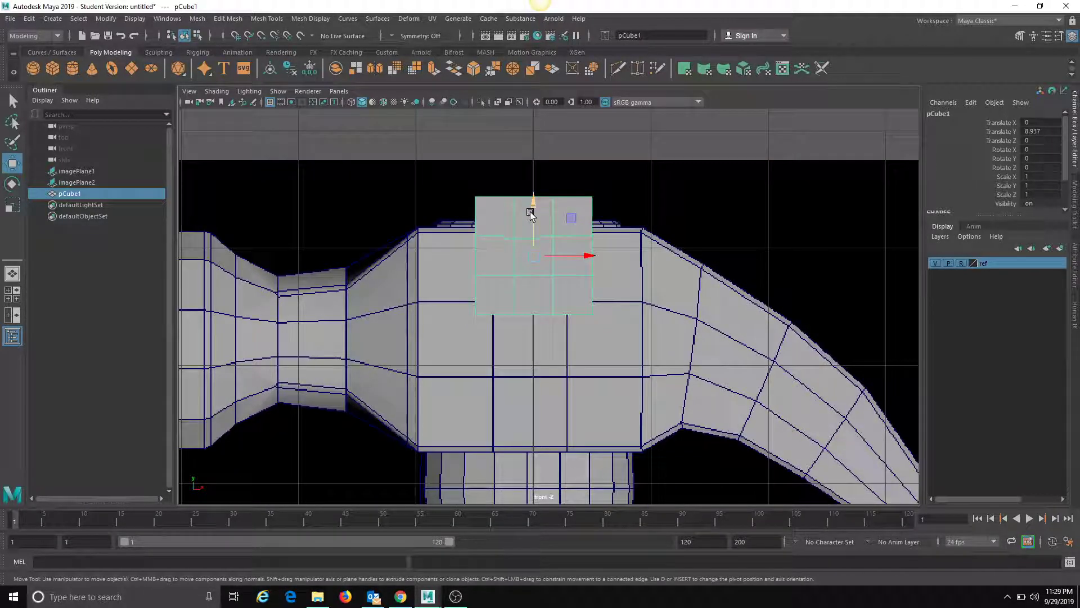
left_click_drag(530, 213, 537, 288)
key("r")
left_click_drag(547, 336, 618, 317)
key("w")
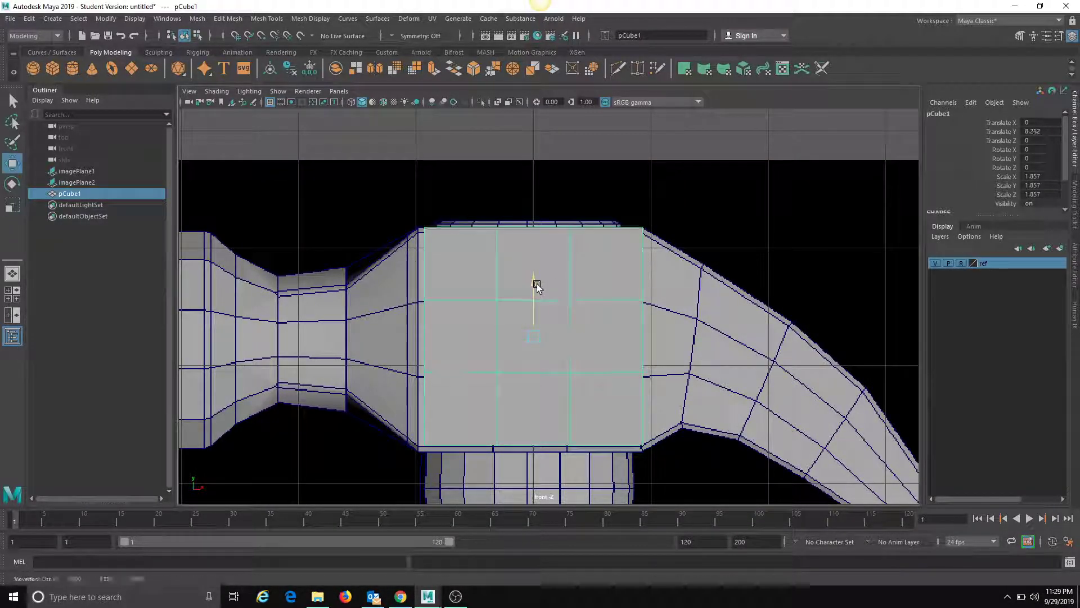
left_click_drag(537, 284, 535, 284)
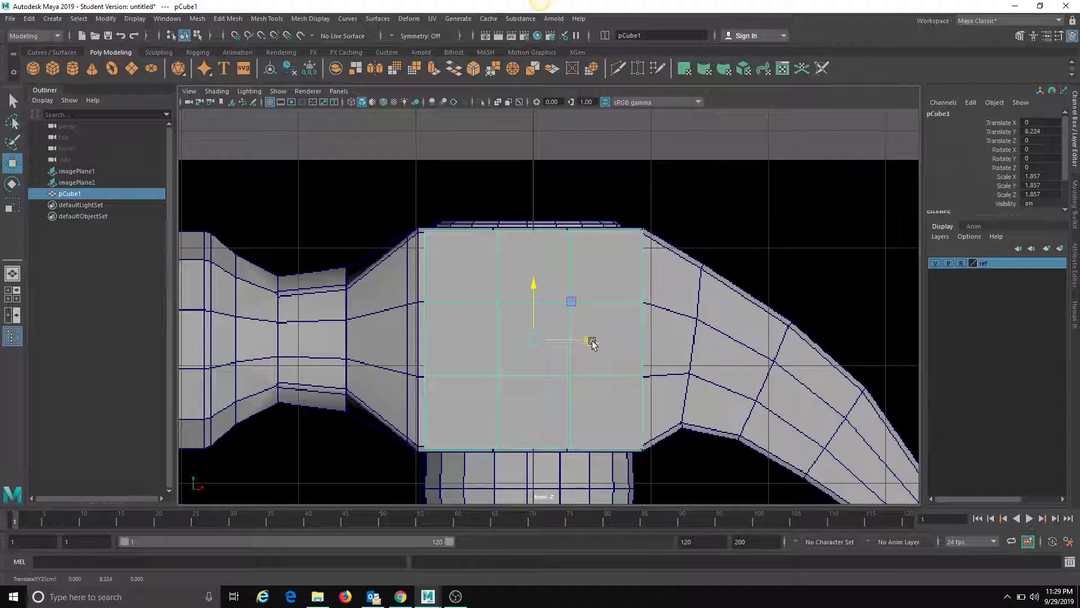
left_click_drag(591, 340, 539, 339)
key("r")
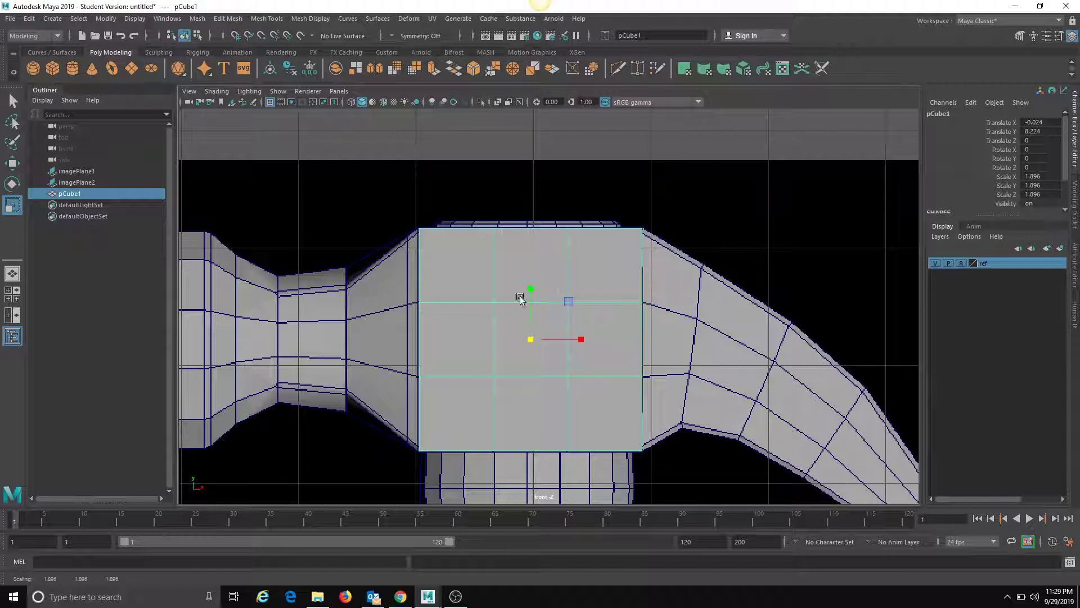
Step: Switch to the orthographic top view to compare the cube with the top reference
left_click(339, 92)
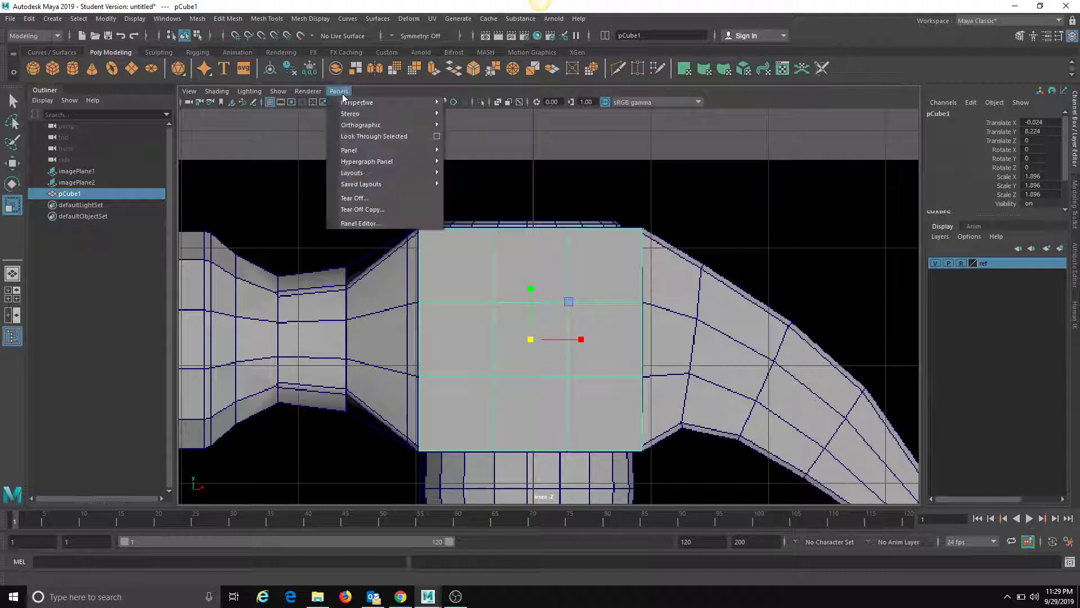
mouse_move(369, 125)
left_click(501, 148)
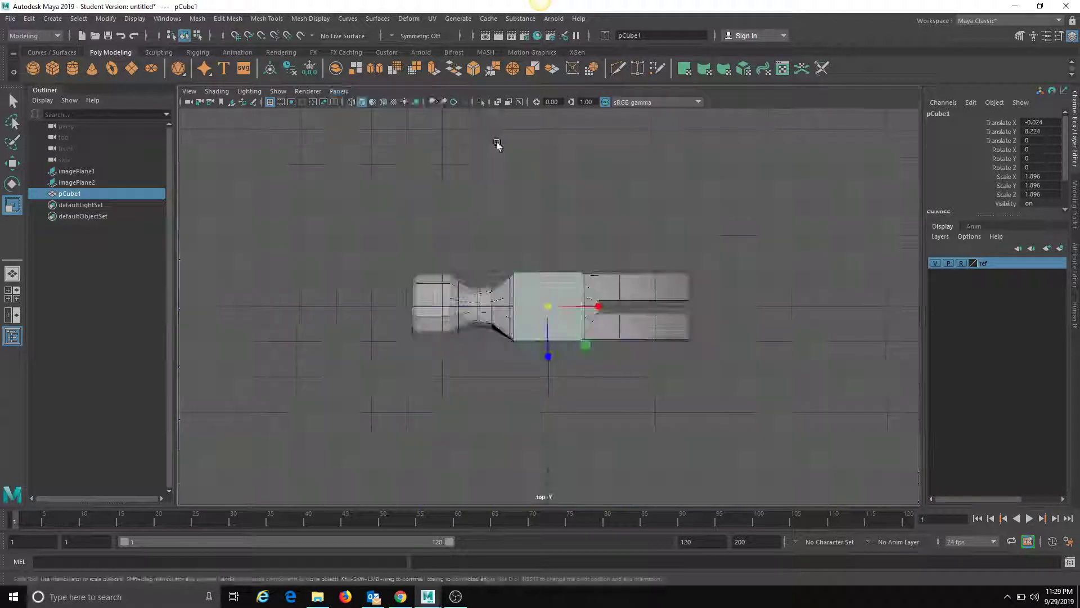
scroll(799, 350, "up", 5)
scroll(799, 350, "up", 2)
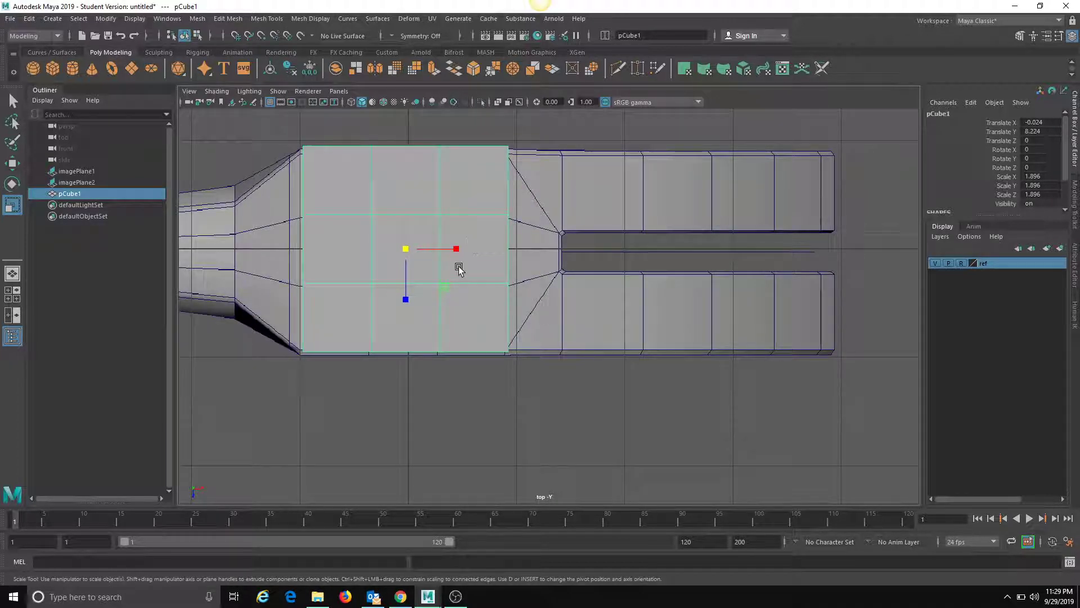
key("w")
left_click_drag(461, 245, 433, 248)
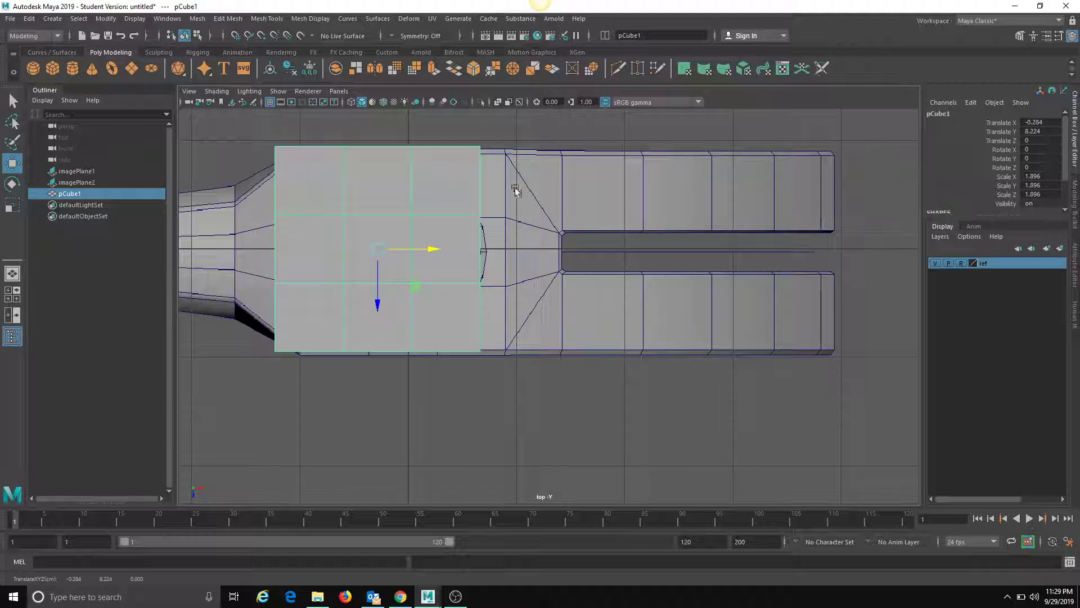
key("ctrl+z")
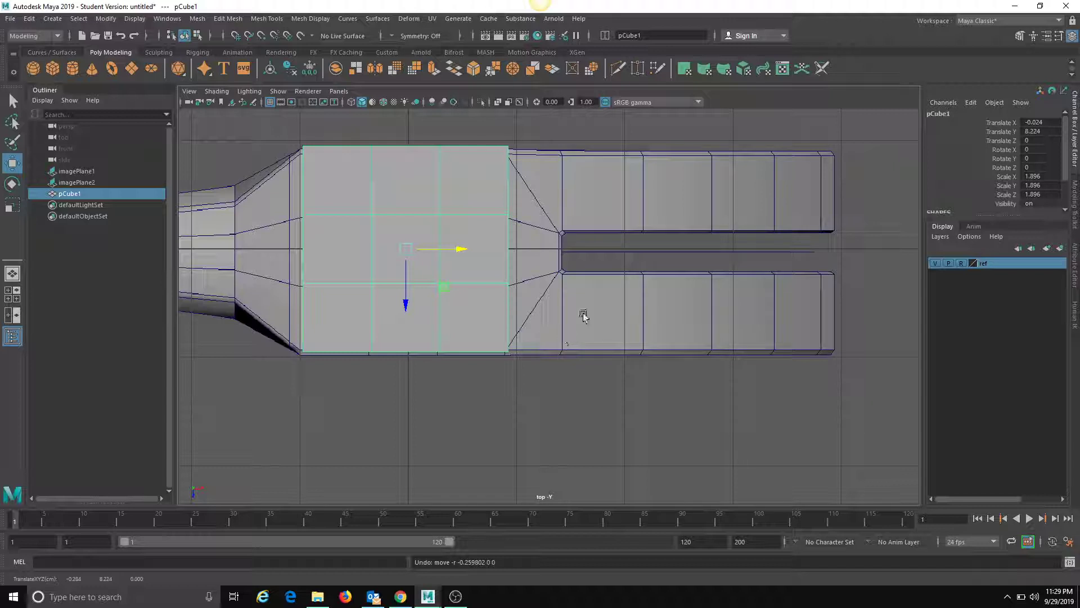
Step: In the perspective view, select all nine faces on the cube's side facing the claw
left_click(340, 90)
mouse_move(365, 101)
left_click(465, 103)
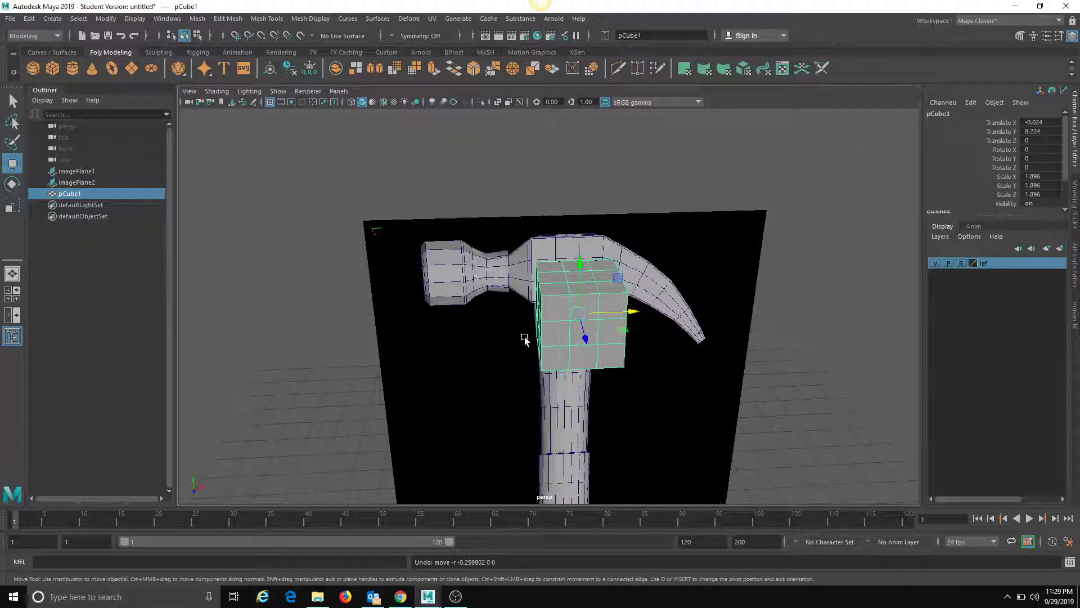
left_click_drag(525, 338, 505, 304, "alt")
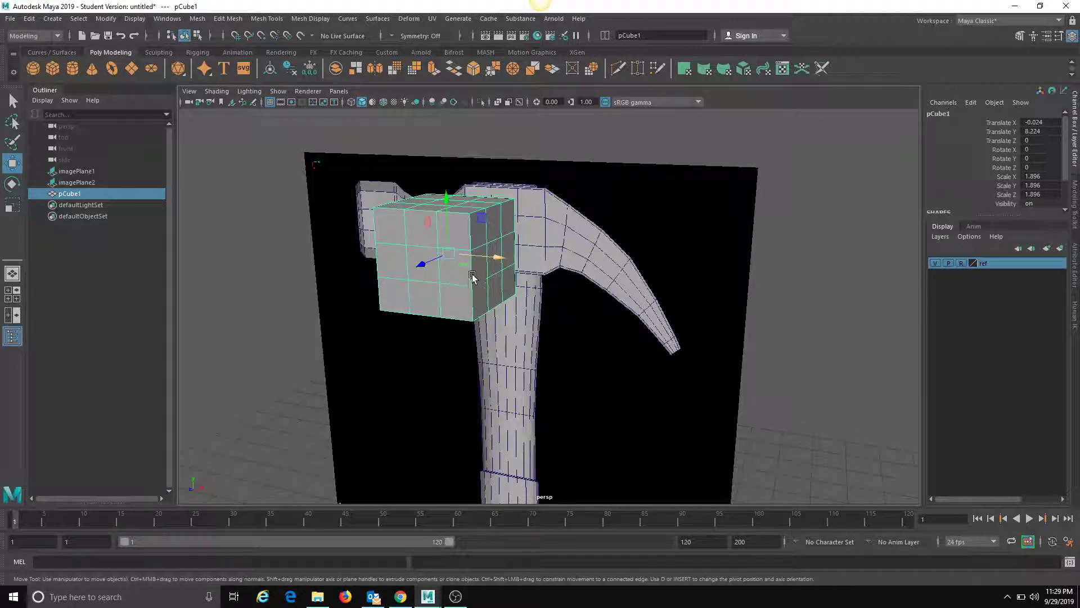
right_click_drag(472, 277, 470, 301)
left_click(484, 231)
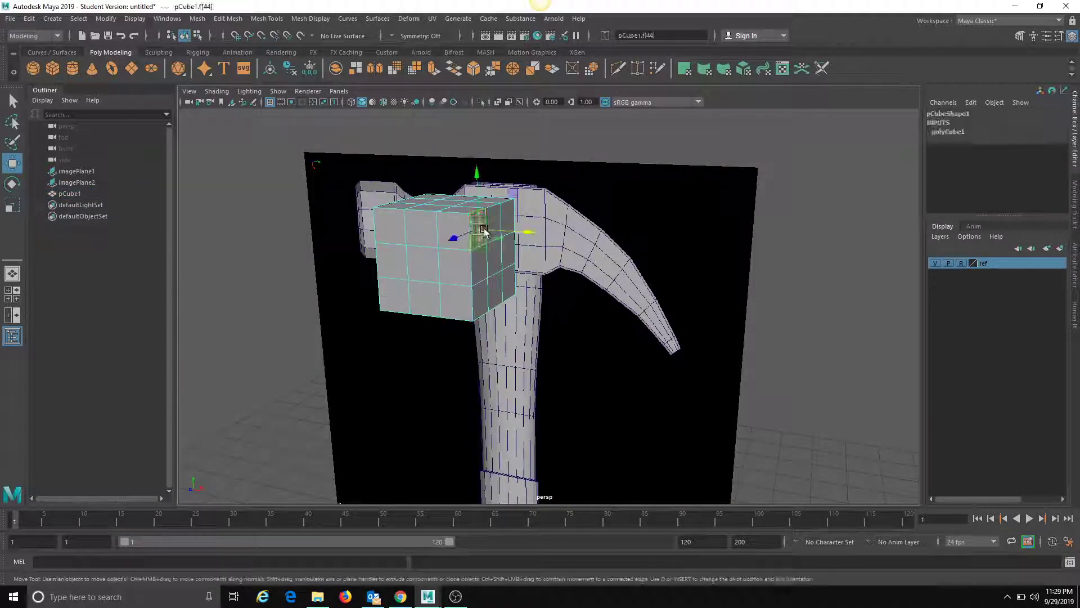
left_click(497, 225, "shift")
left_click(509, 218, "shift")
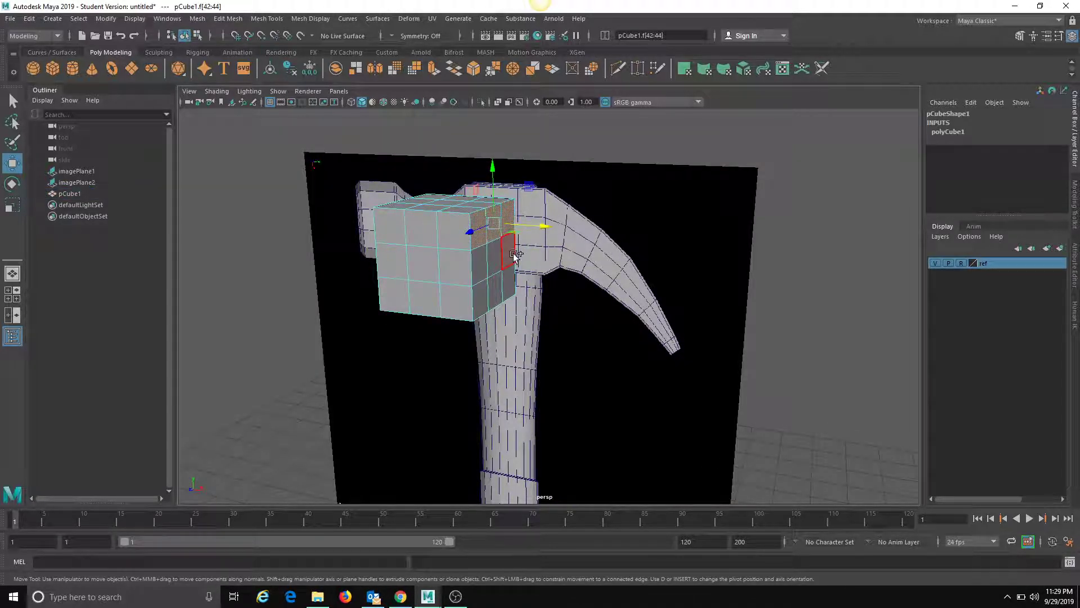
left_click(503, 257, "shift")
left_click_drag(504, 262, 483, 344, "alt")
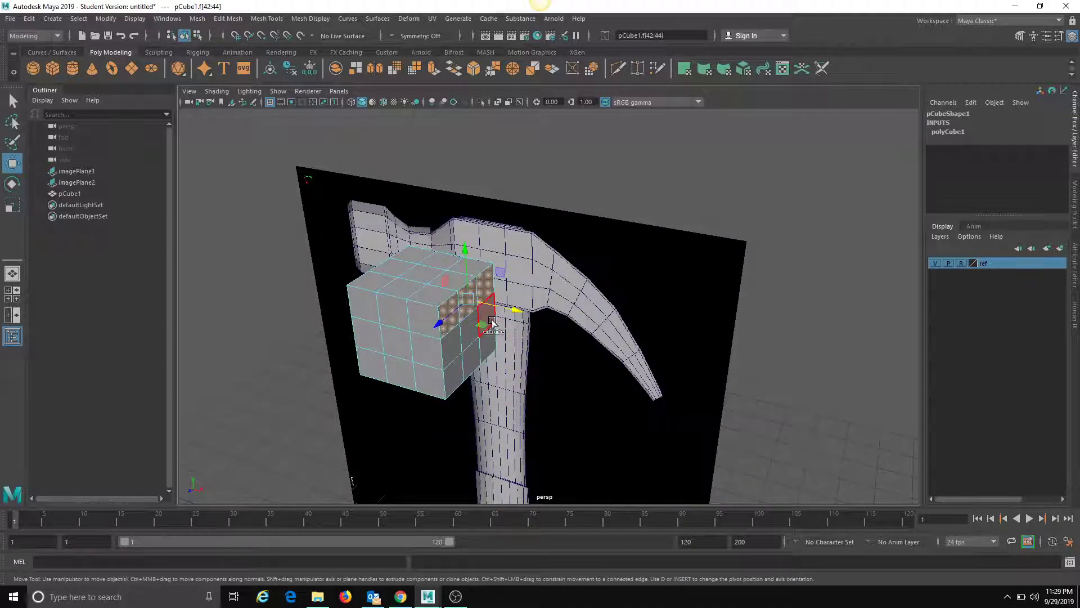
left_click(492, 323, "shift")
left_click(475, 362, "shift")
key("q")
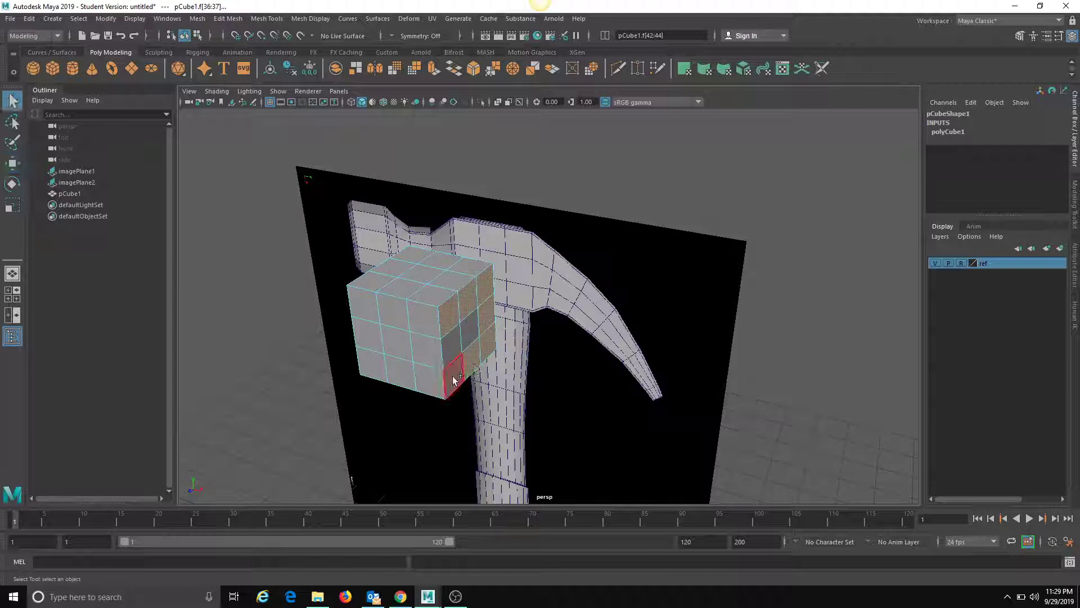
left_click(452, 359, "shift")
left_click_drag(452, 359, 534, 338, "alt")
Step: In the orthographic top view, extrude the selected faces about 0.1 units along X toward the claw
key("w")
right_click_drag(533, 338, 647, 371, "alt")
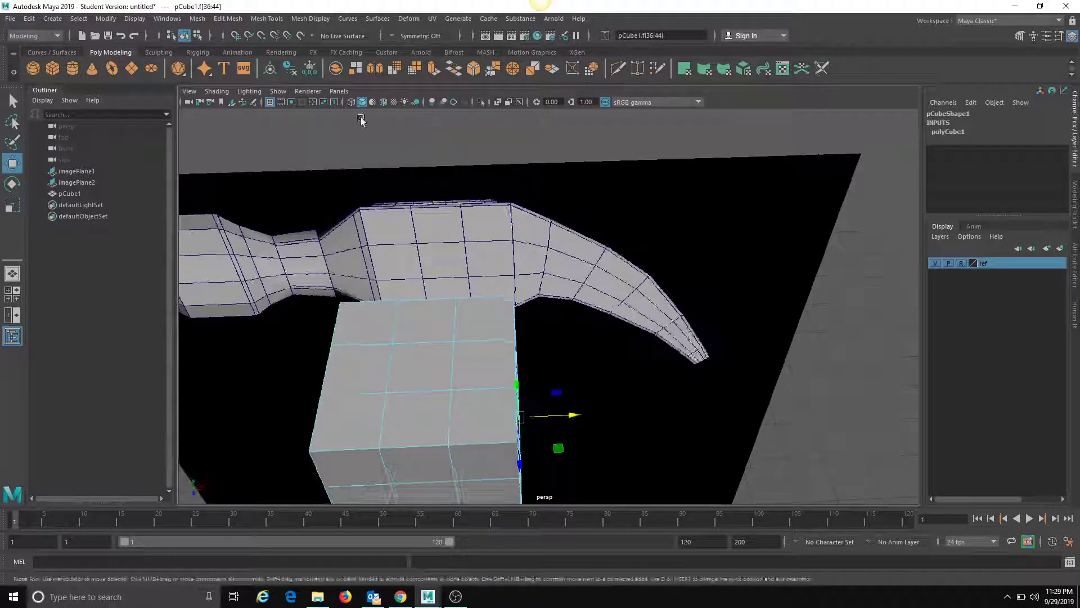
left_click(339, 91)
mouse_move(371, 125)
left_click(475, 146)
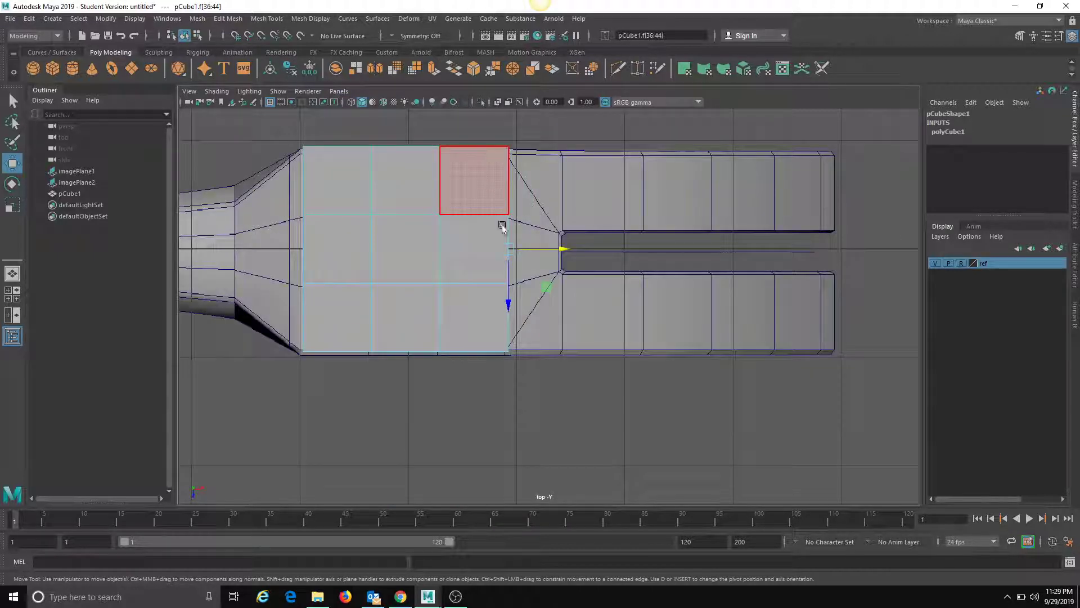
right_click_drag(349, 285, 524, 282, "alt")
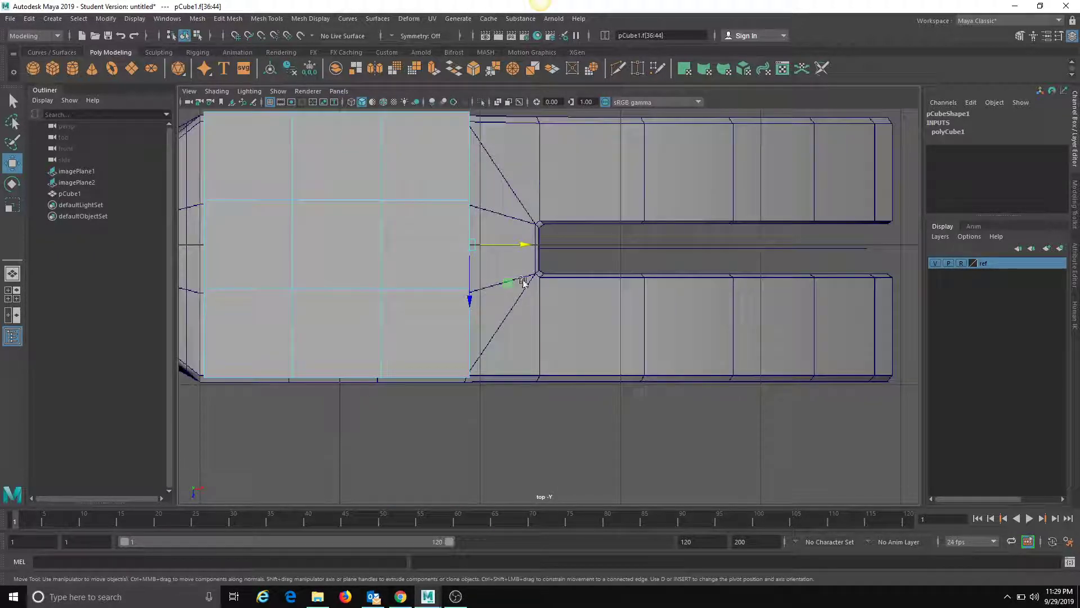
left_click_drag(524, 243, 539, 246, "shift")
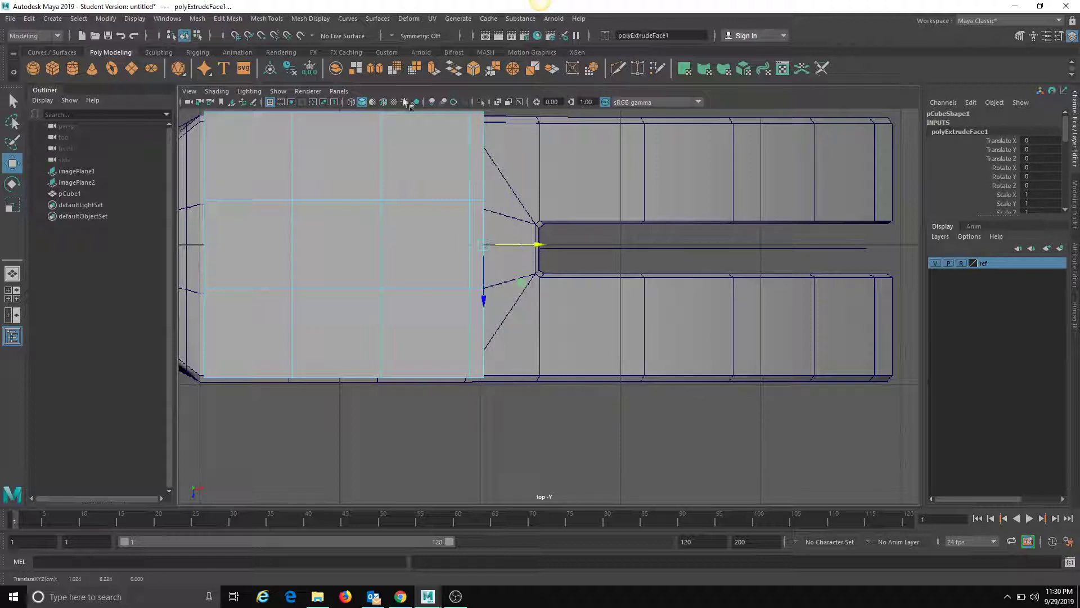
Step: Return to the perspective view, and examine the claw's wireframe topology on the Sketchfab hammer reference in Chrome
left_click(345, 92)
mouse_move(394, 104)
left_click(478, 105)
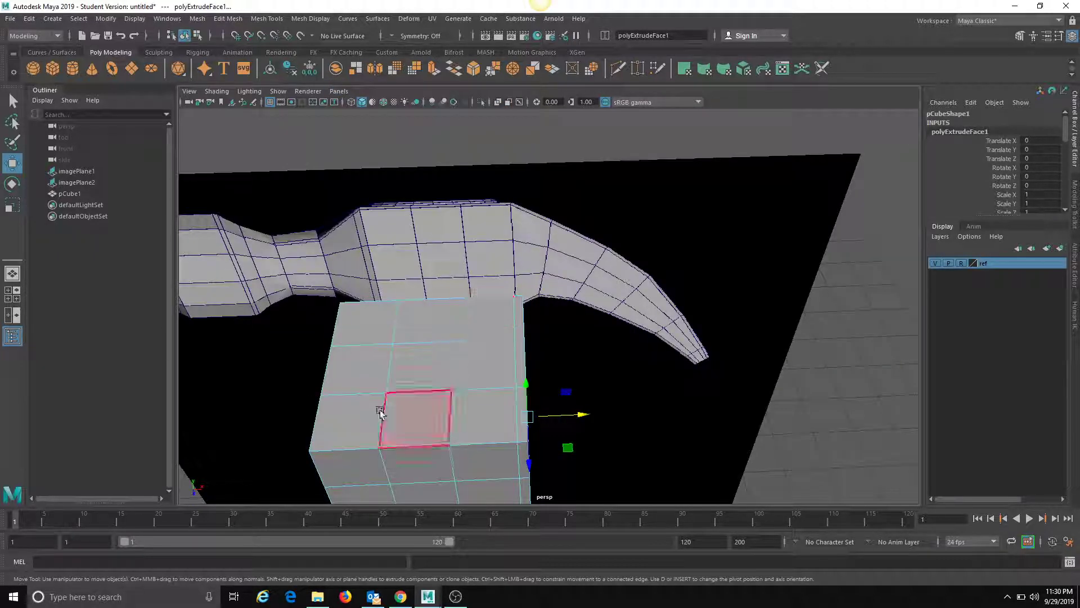
left_click(400, 596)
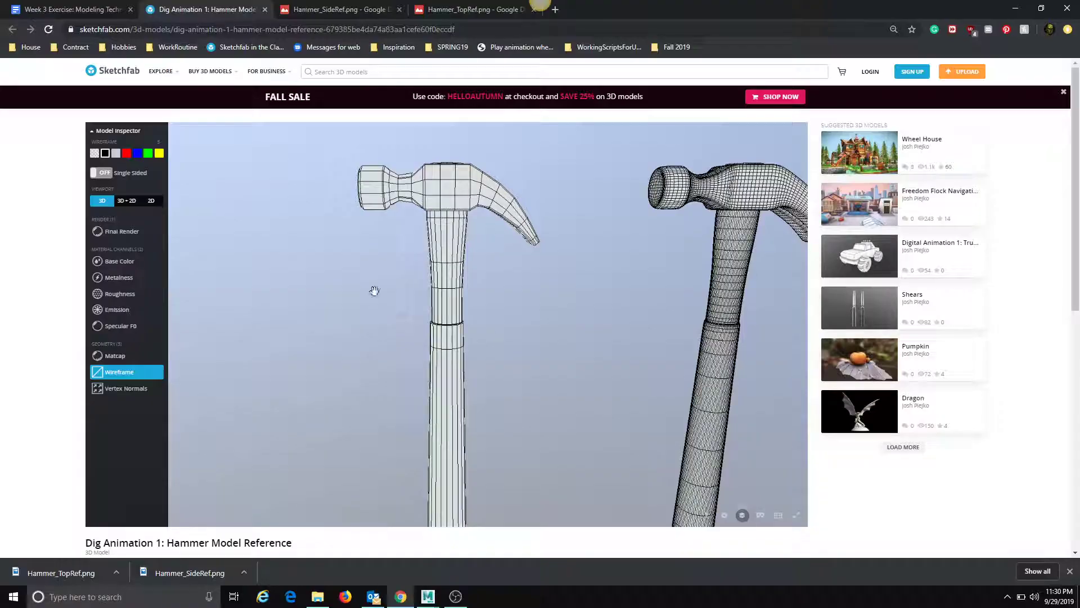
left_click_drag(441, 207, 440, 282)
scroll(439, 299, "up", 5)
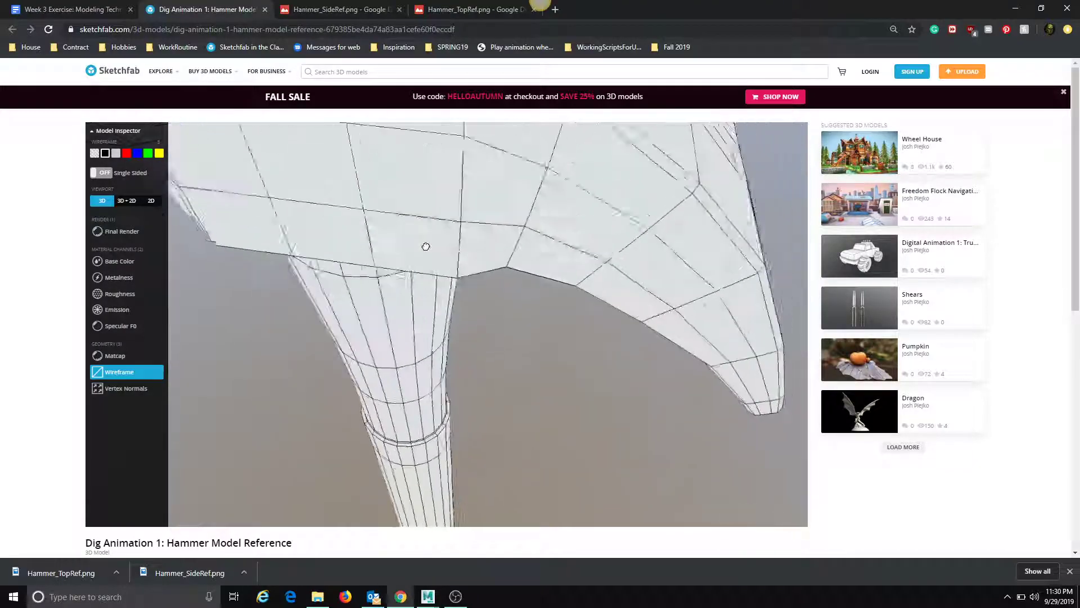
left_click_drag(425, 243, 406, 265)
scroll(405, 265, "down", 3)
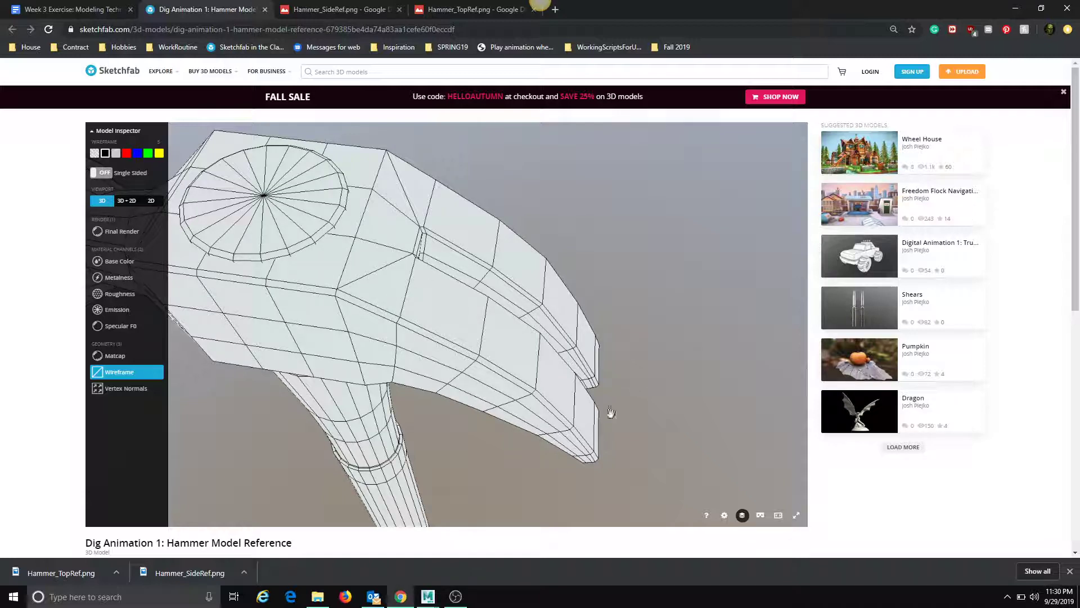
left_click(1015, 8)
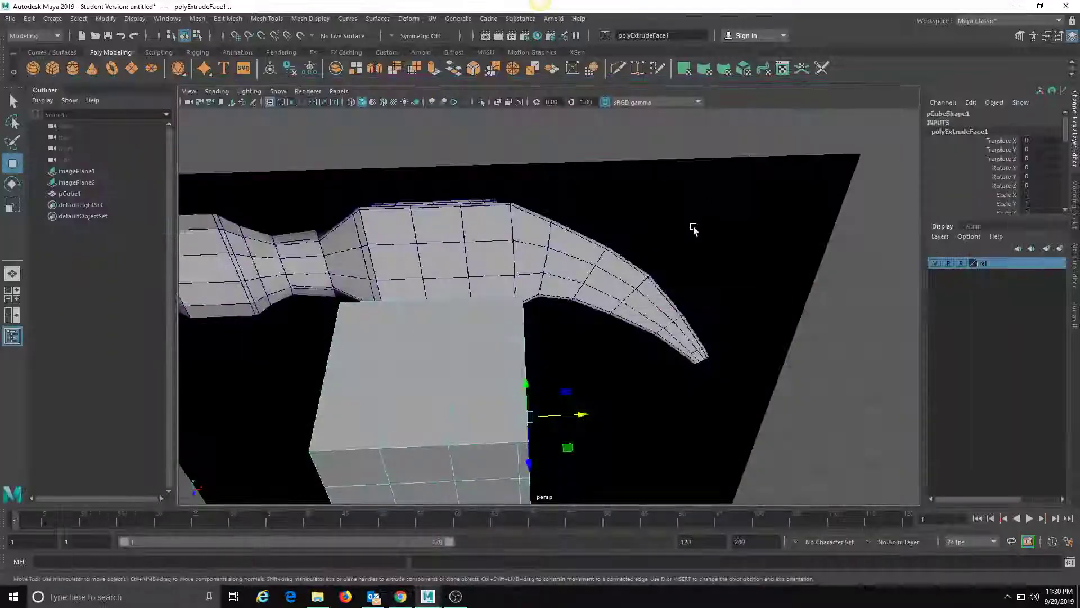
Step: Pull the extruded end faces farther out along X toward the claw and switch to the orthographic front view
left_click_drag(590, 417, 647, 414)
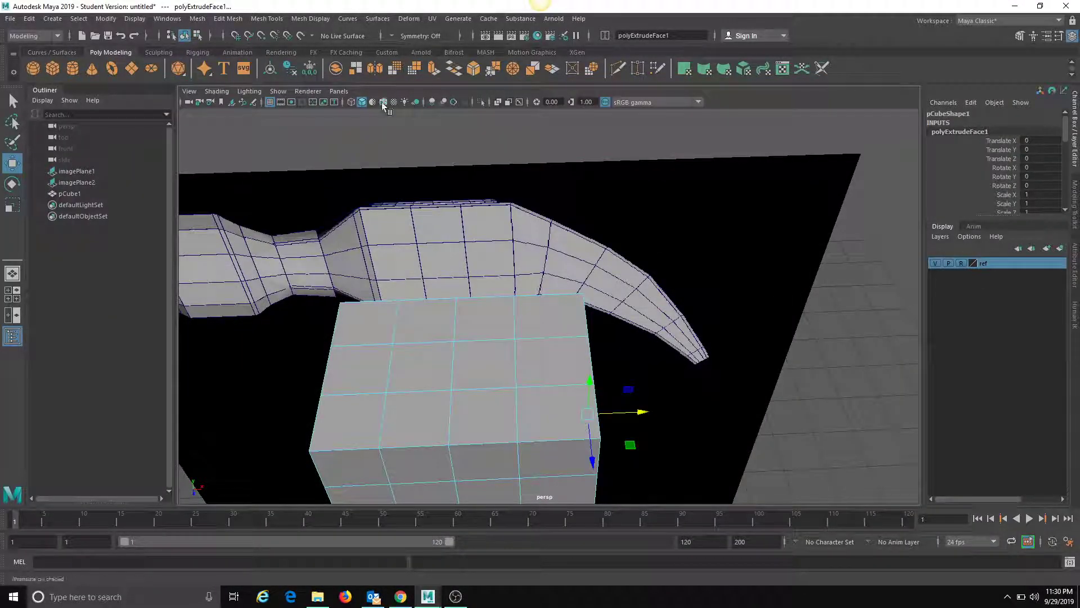
left_click(342, 92)
left_click_drag(725, 254, 647, 203, "alt")
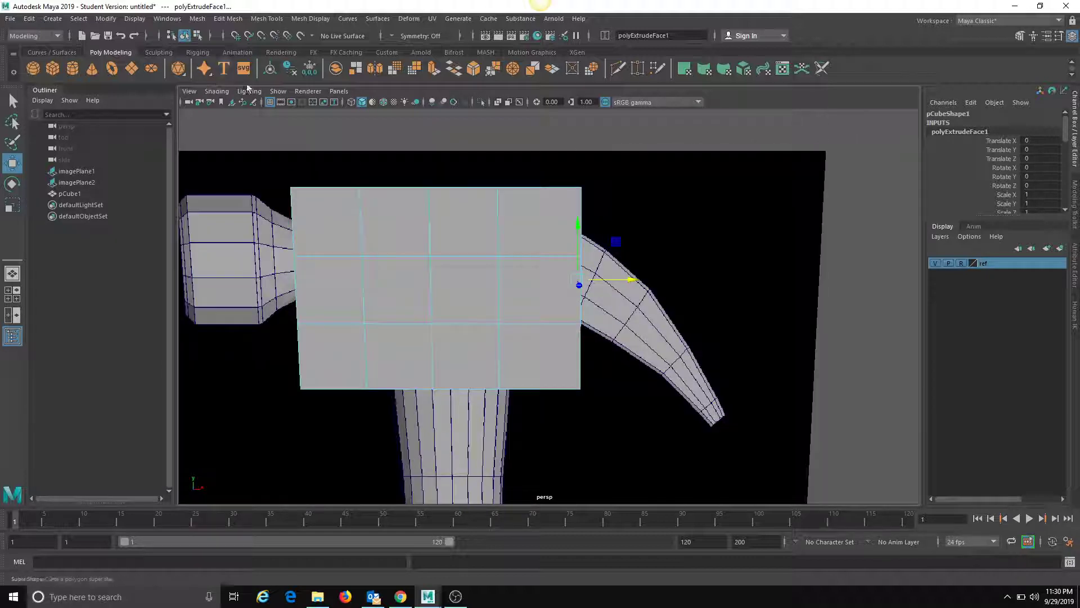
left_click(344, 91)
mouse_move(368, 125)
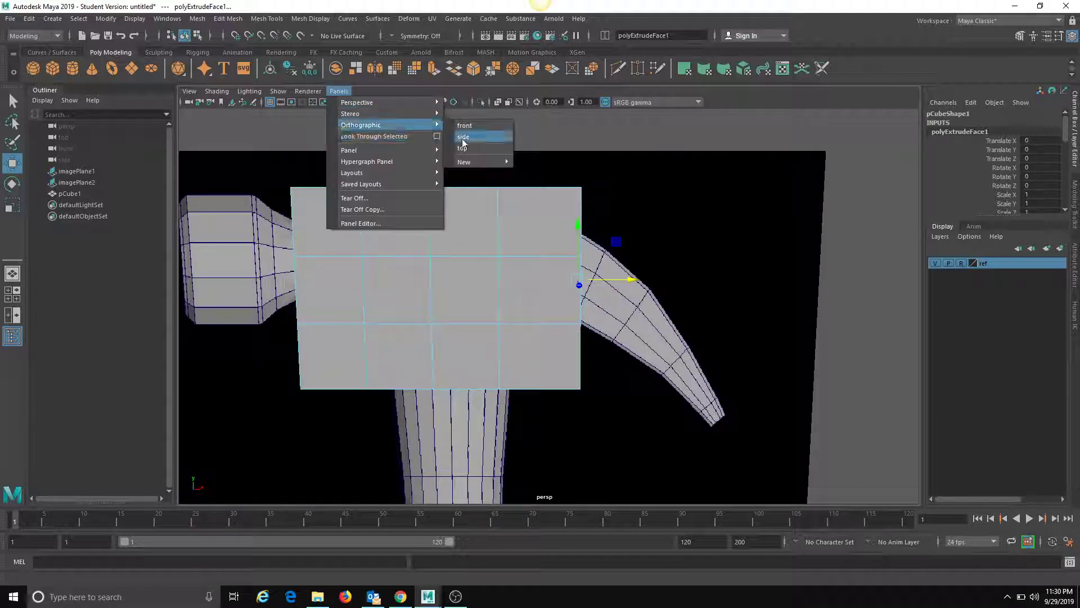
left_click(463, 138)
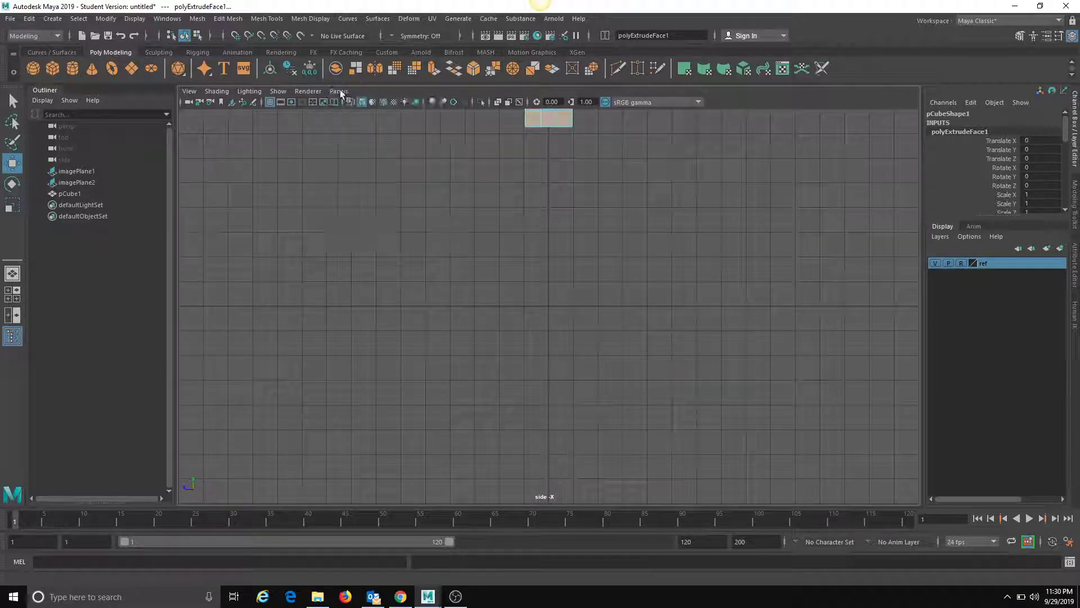
left_click(340, 92)
mouse_move(368, 124)
left_click(463, 125)
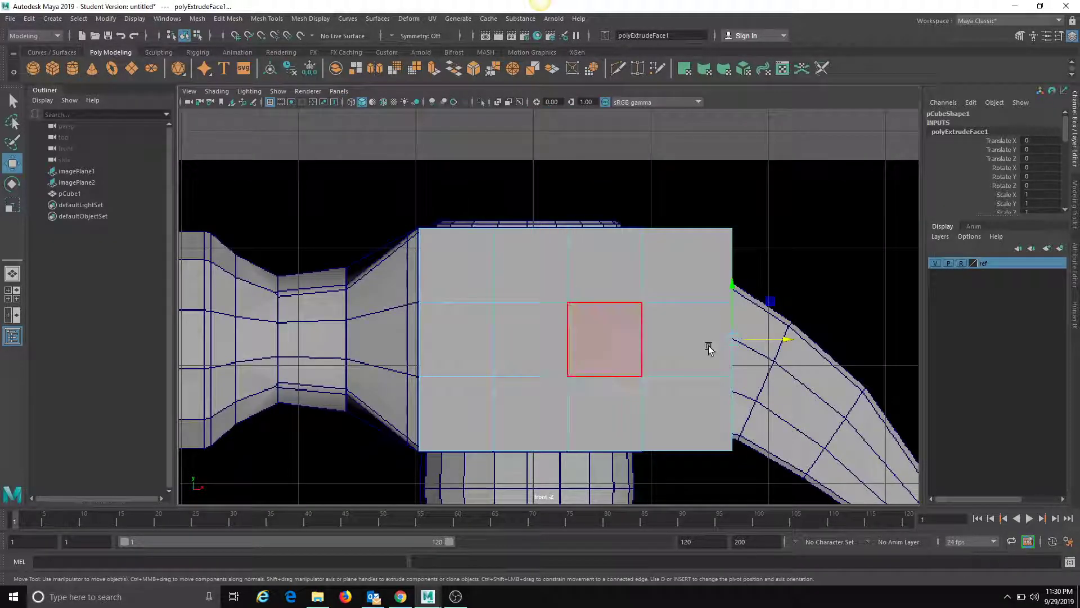
Step: Move the extruded end faces back along X, close to the claw's first cross-section in the side reference
middle_click_drag(767, 347, 594, 276, "alt")
right_click_drag(594, 276, 719, 308, "alt")
left_click_drag(616, 257, 580, 257)
middle_click_drag(570, 246, 570, 302, "alt")
left_click(578, 141)
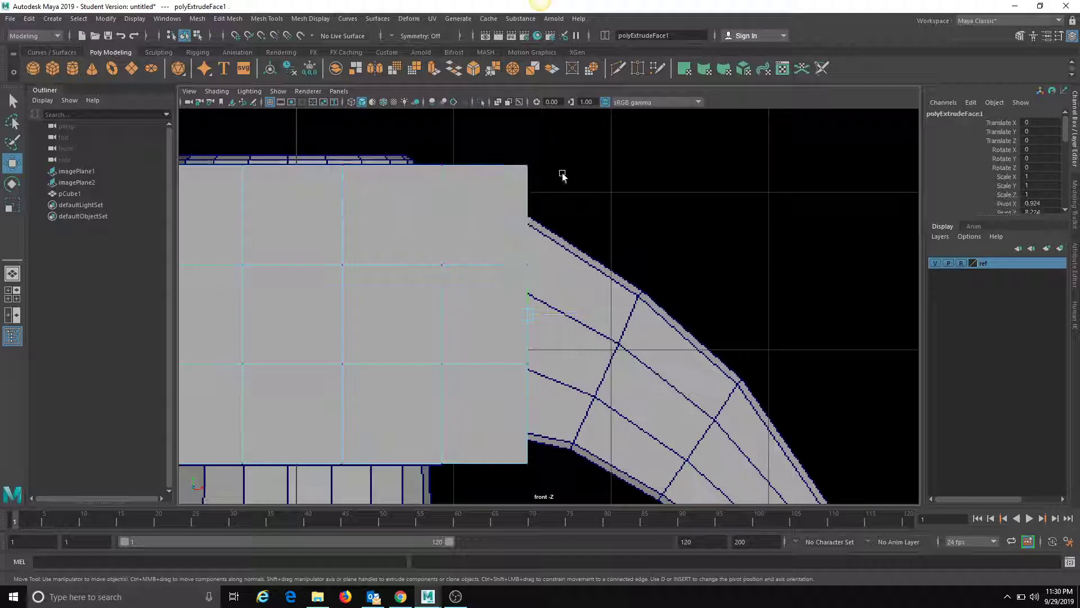
Step: Rotate the extruded end's vertices to match the slant of the claw's first cross-section, and turn on X-ray shading
right_click_drag(514, 202, 487, 198)
left_click_drag(590, 146, 498, 481)
key("e")
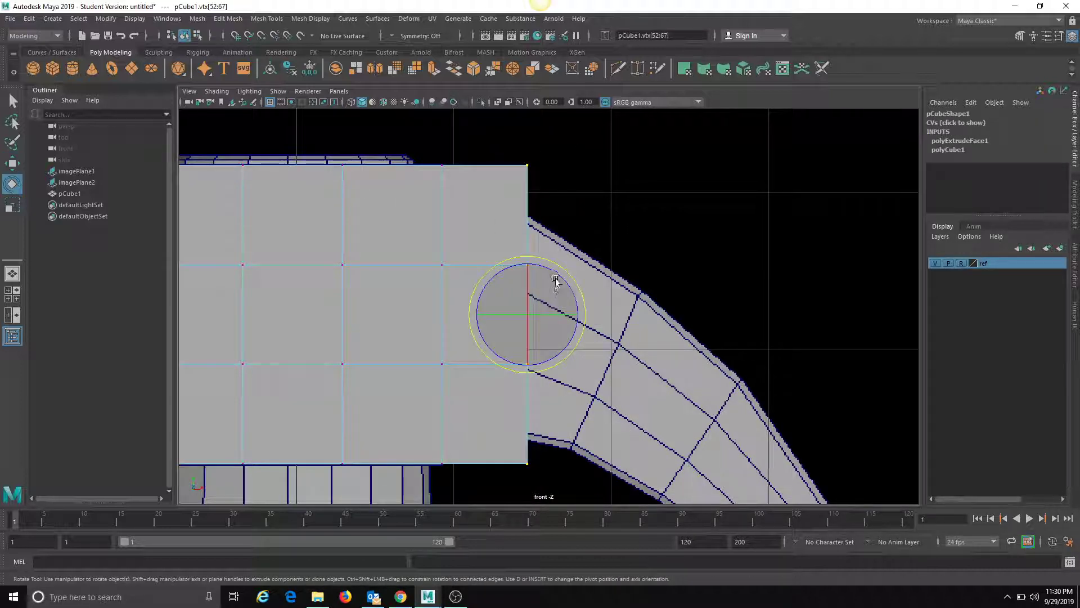
left_click_drag(557, 268, 568, 287)
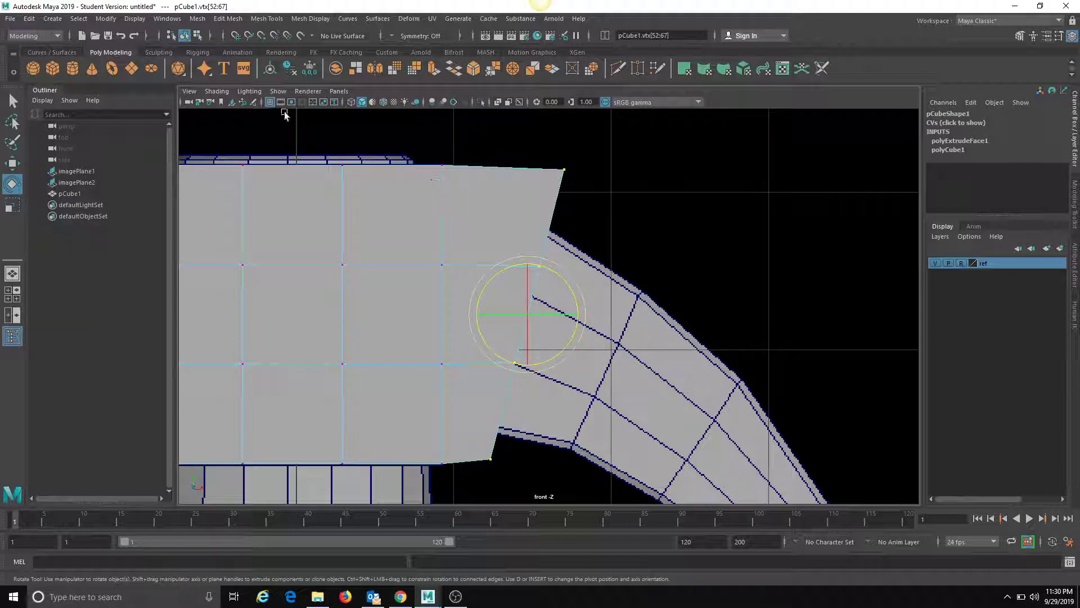
left_click(218, 91)
left_click(234, 209)
Step: Scale down, rotate and move the end vertices to about X 1.358, onto the claw's first reference edge
key("r")
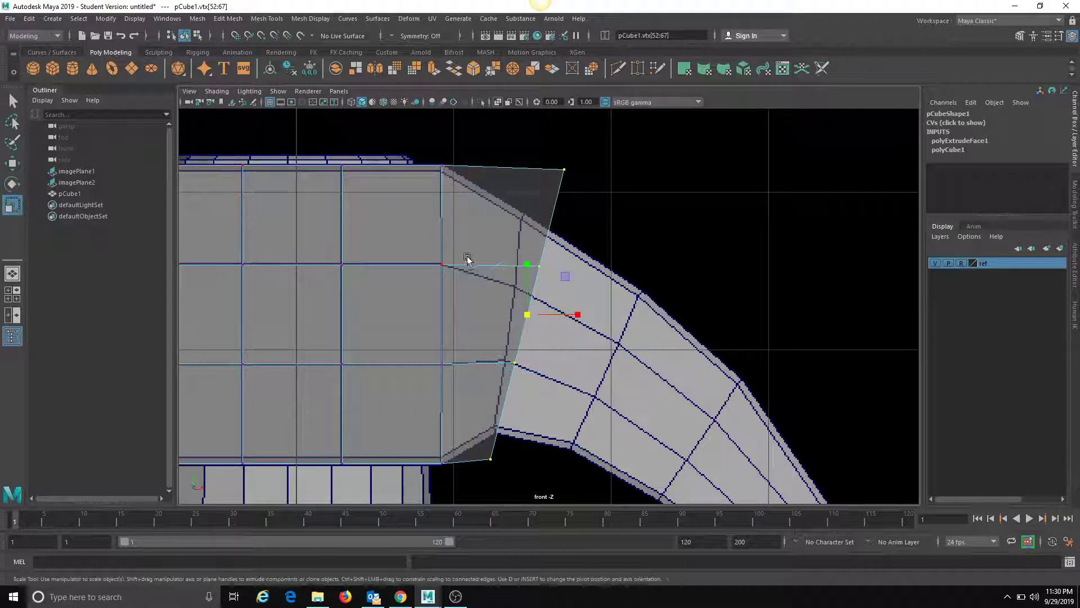
left_click_drag(528, 321, 492, 328)
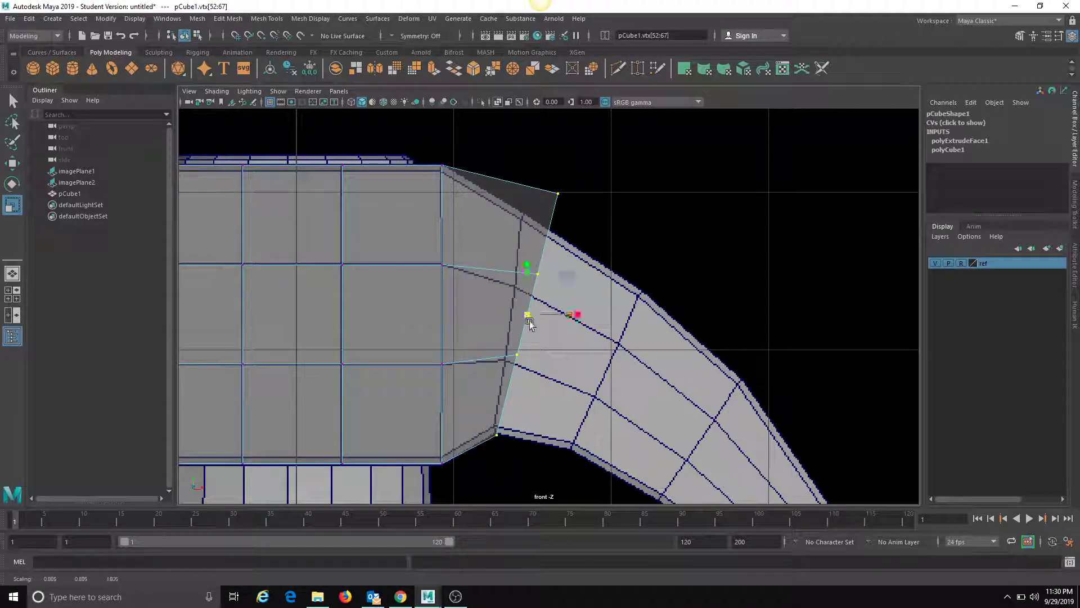
key("e")
left_click_drag(567, 282, 563, 316)
key("w")
key("ctrl+z")
key("ctrl+z")
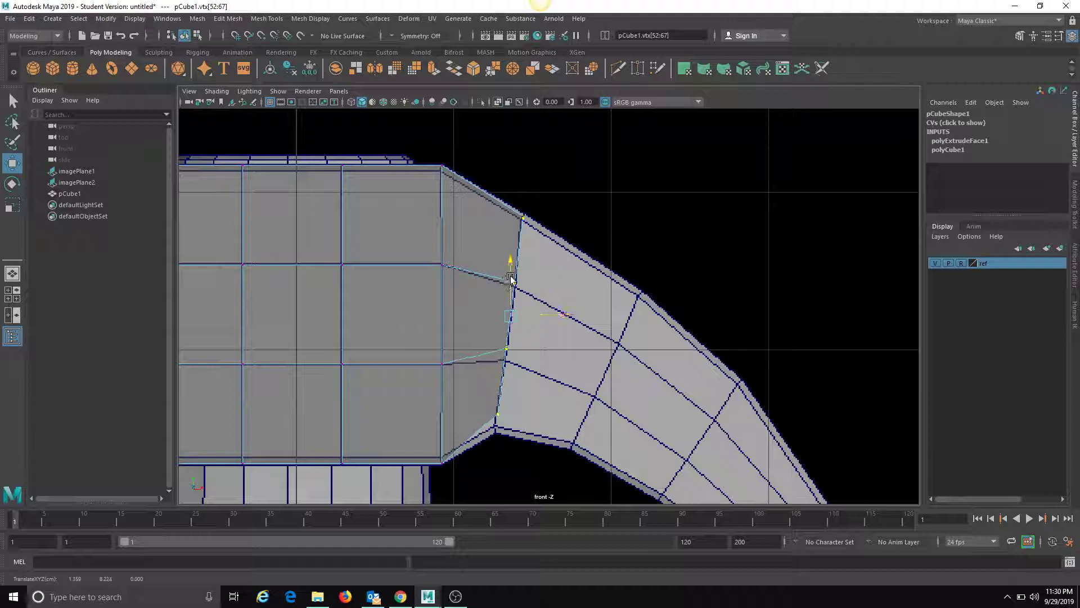
Step: Stretch the end vertices vertically by about 1.08 and lower them to about Y 8.170 to match the reference edge
key("r")
left_click_drag(511, 272, 510, 269)
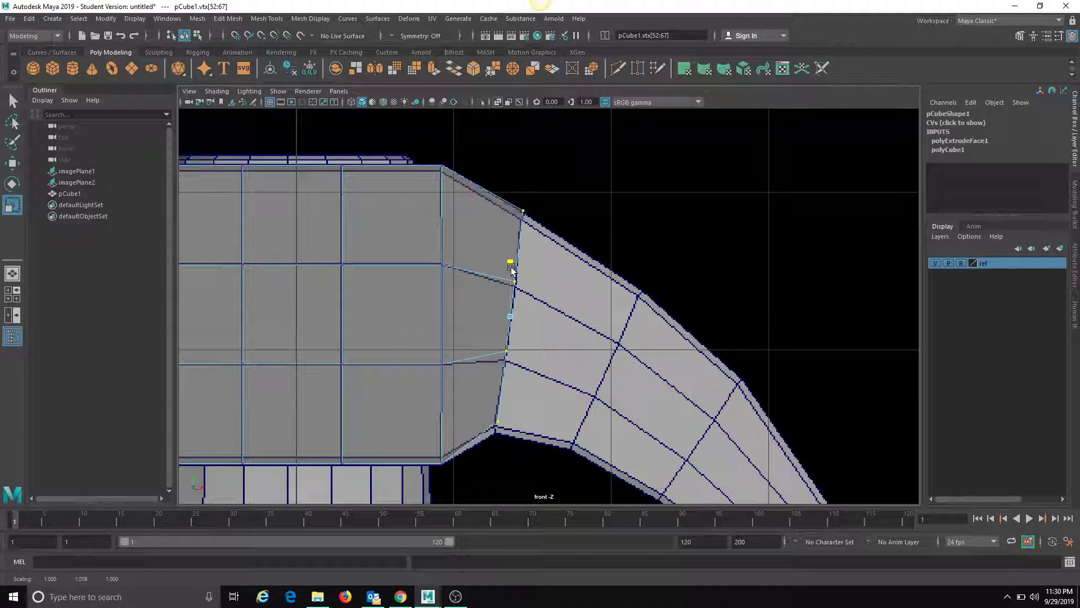
key("w")
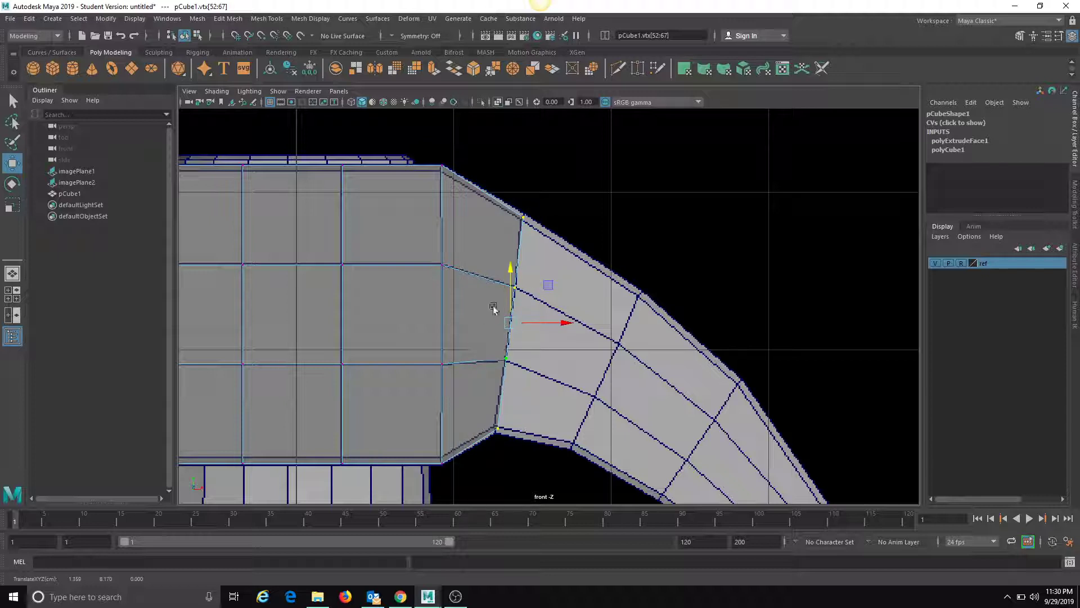
left_click(514, 289)
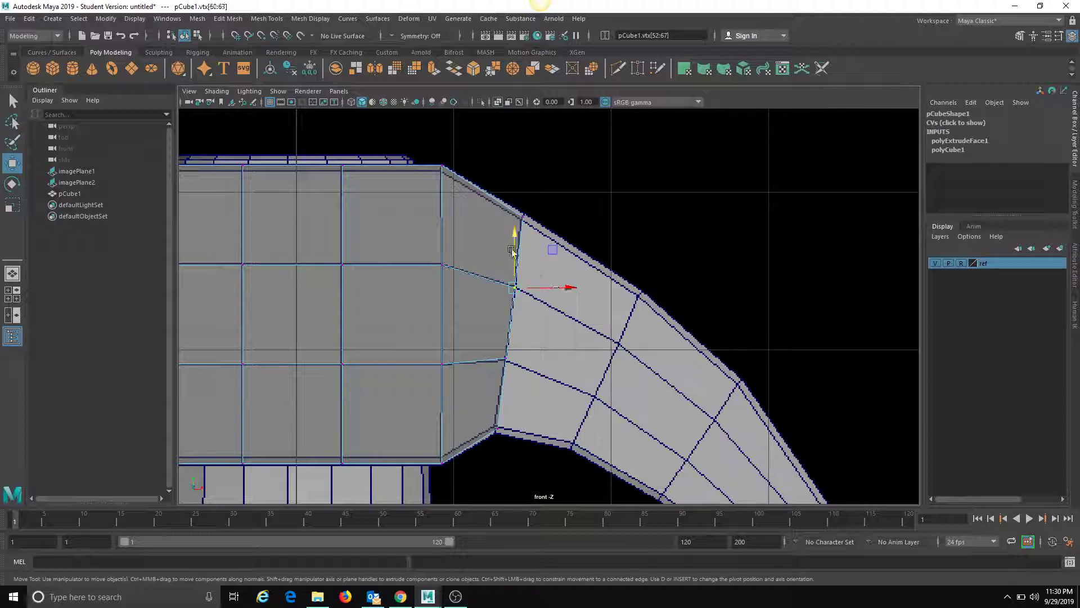
left_click_drag(512, 251, 512, 248)
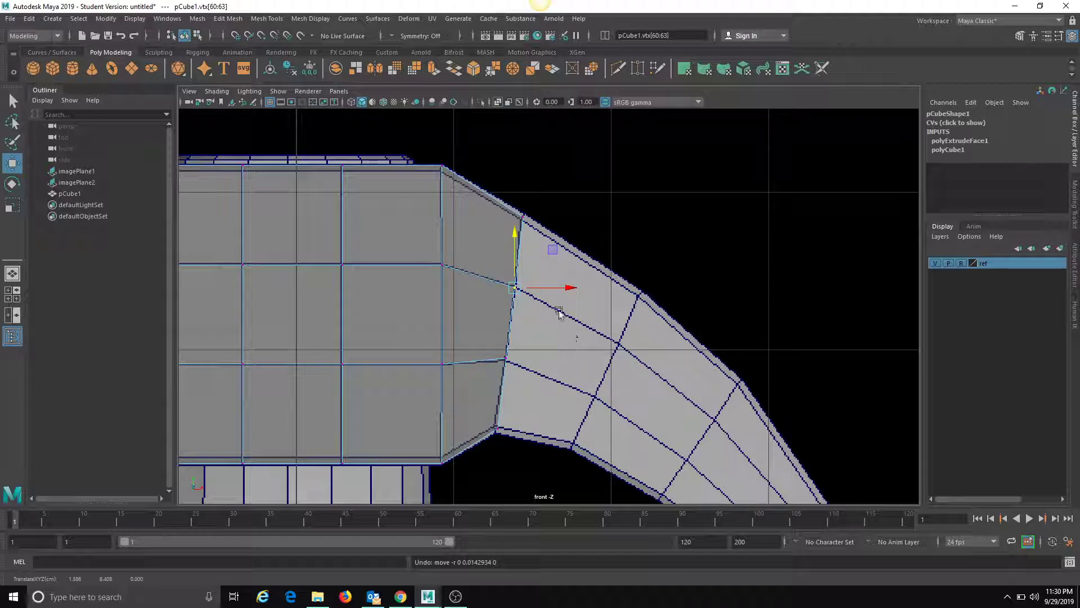
Step: Switch to the perspective view and examine the reshaped claw end of the head from above
left_click(339, 91)
mouse_move(358, 102)
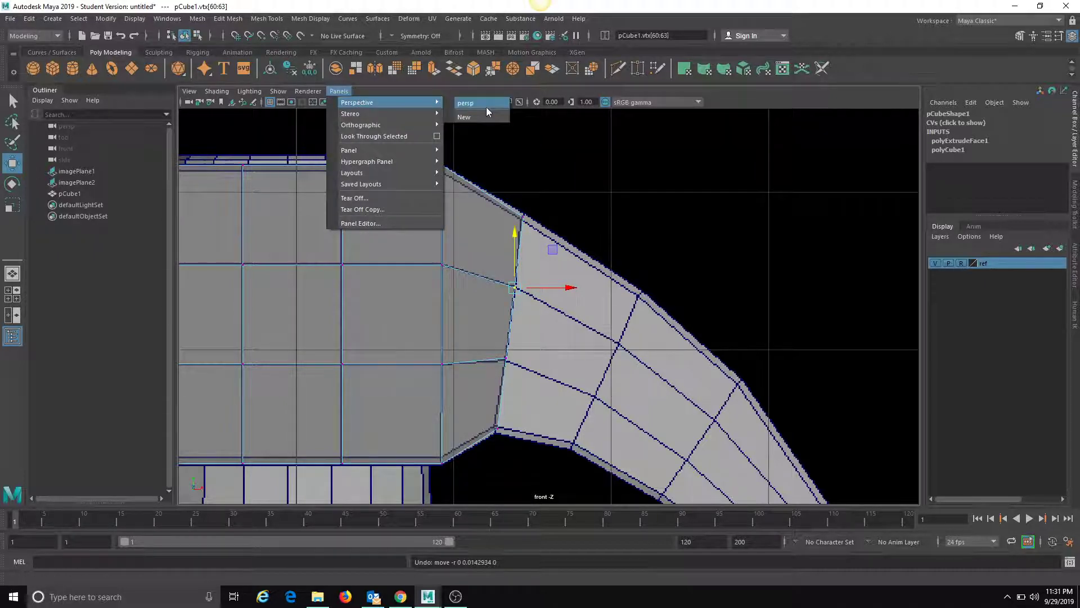
left_click(466, 104)
mouse_move(631, 273)
left_mouse_down("alt")
mouse_move(616, 314)
mouse_move(516, 349)
mouse_move(508, 340)
mouse_move(644, 276)
mouse_move(727, 266)
mouse_move(631, 272)
mouse_move(656, 169)
mouse_move(644, 289)
left_mouse_up("alt")
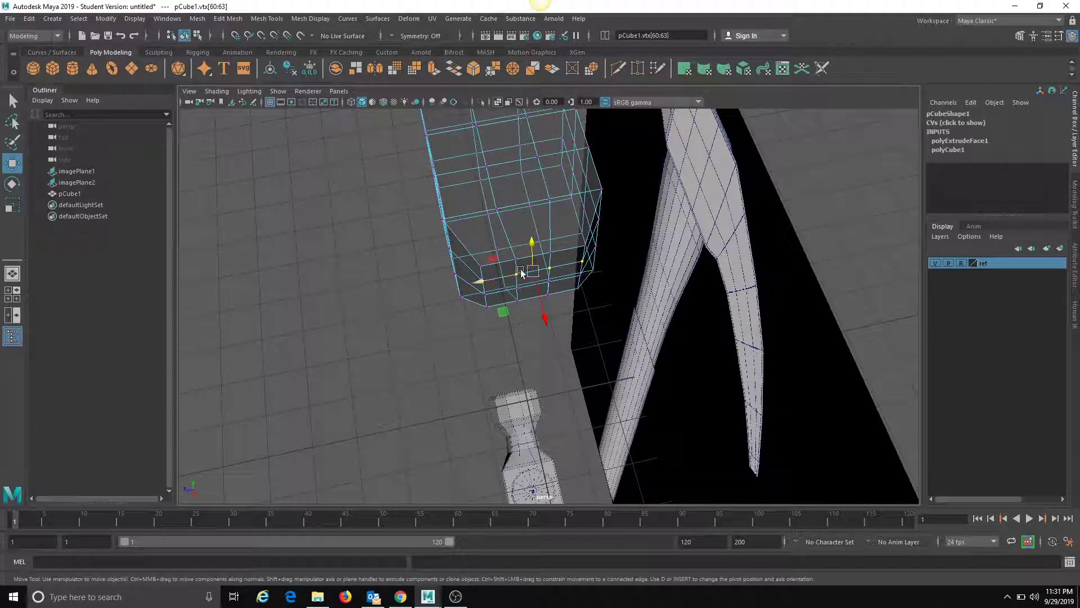
Step: In the top view, widen the claw-end vertices along Z to match the full outer width of the reference head
left_click_drag(521, 269, 467, 161, "alt")
left_click(339, 91)
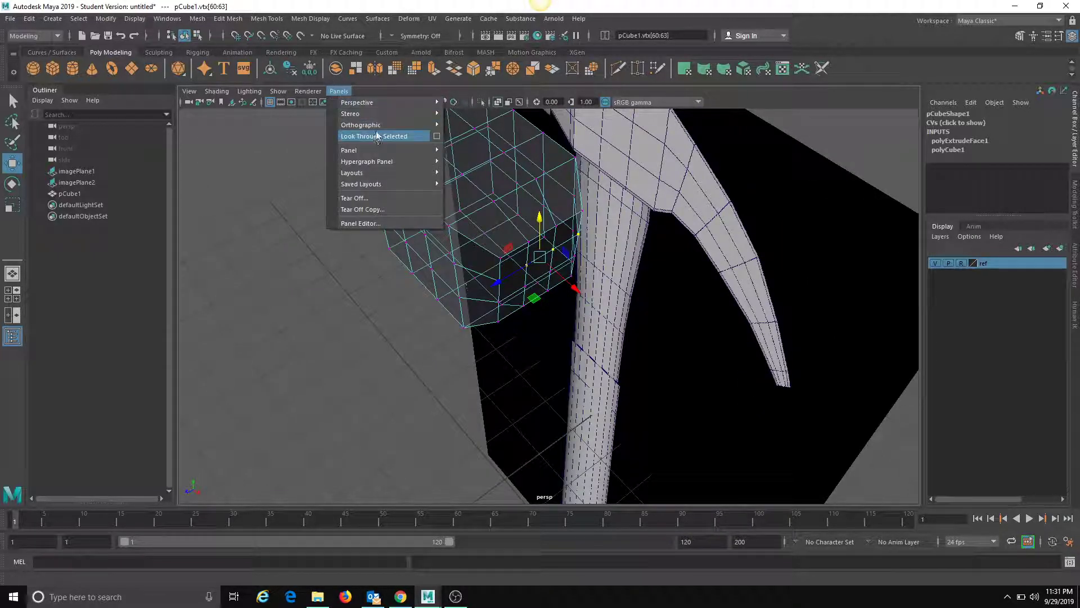
mouse_move(435, 126)
left_click(473, 146)
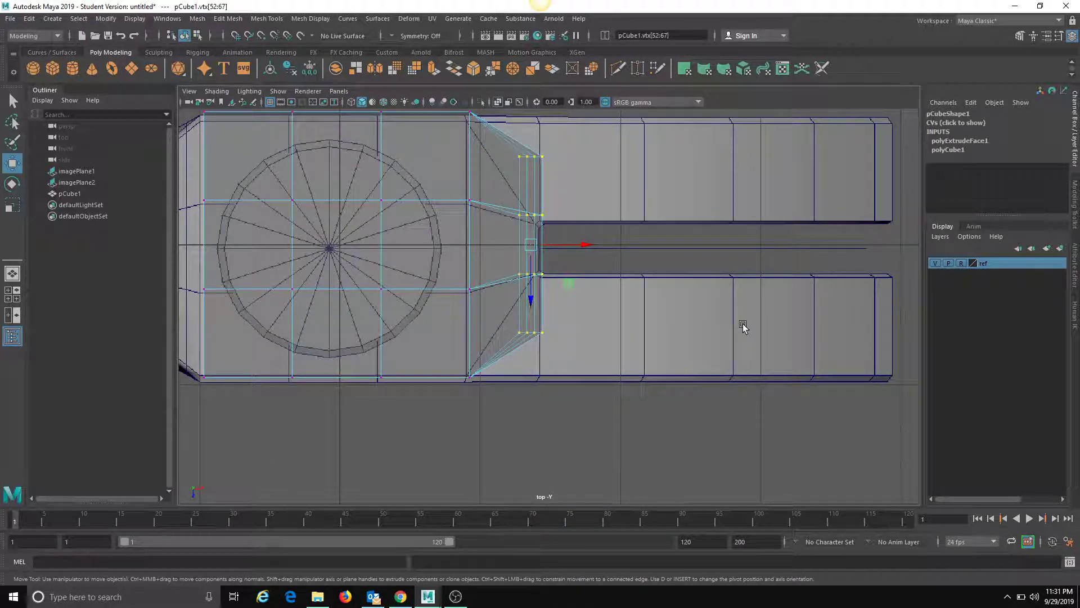
key("r")
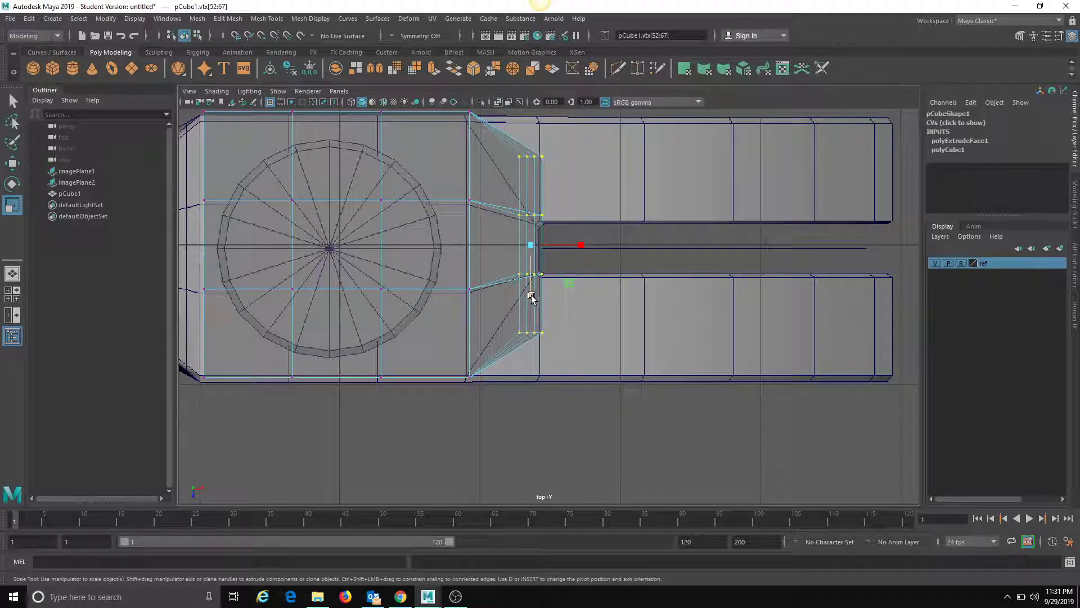
left_click_drag(531, 295, 544, 317)
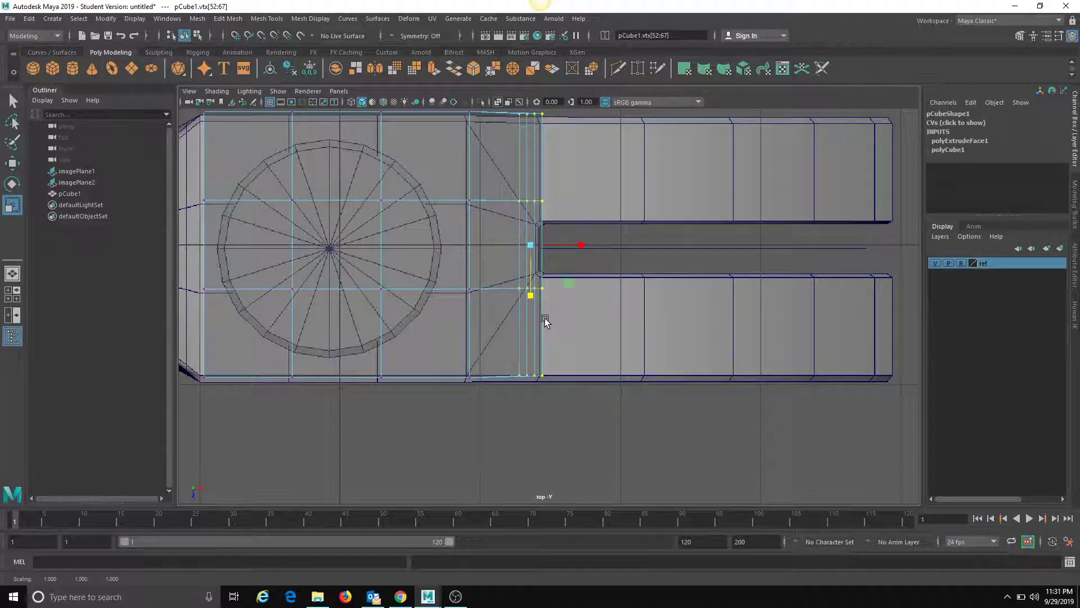
middle_click_drag(544, 319, 557, 335, "alt")
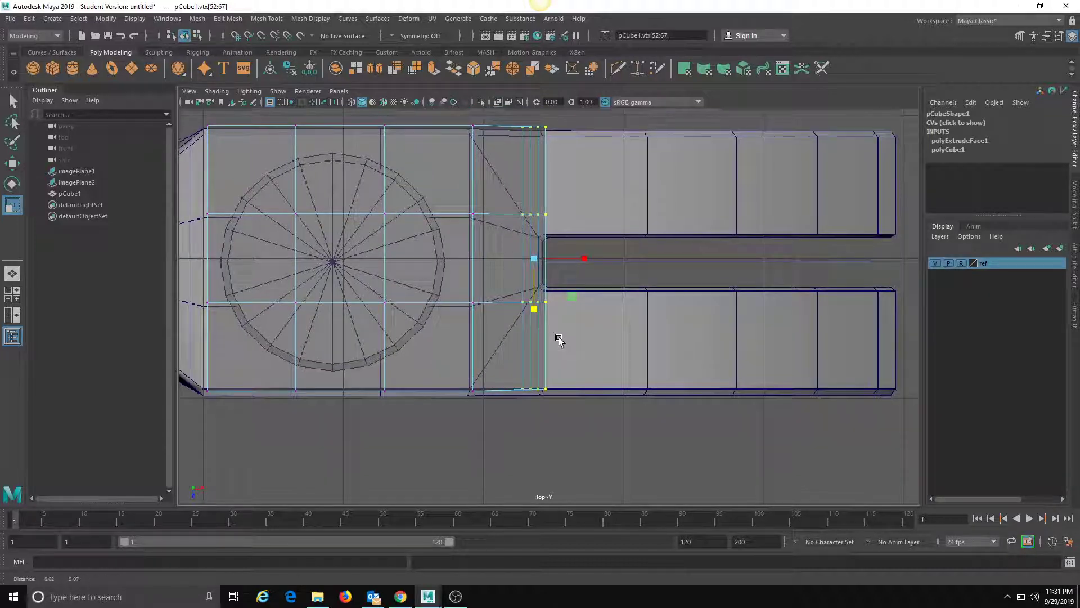
Step: Scale the two inner rows of claw-end vertices together along Z by about 0.61 to match the gap between the claws
left_click(340, 91)
left_click(511, 236)
right_click_drag(512, 236, 625, 219, "alt")
middle_click_drag(624, 219, 579, 238, "alt")
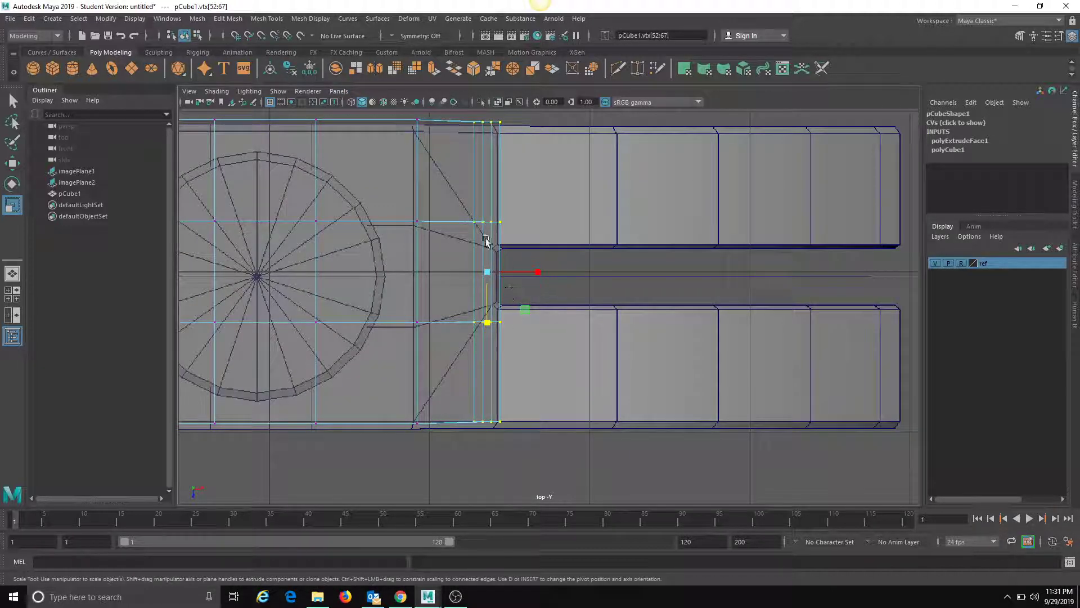
left_click_drag(447, 188, 569, 364)
left_click_drag(488, 325, 488, 314)
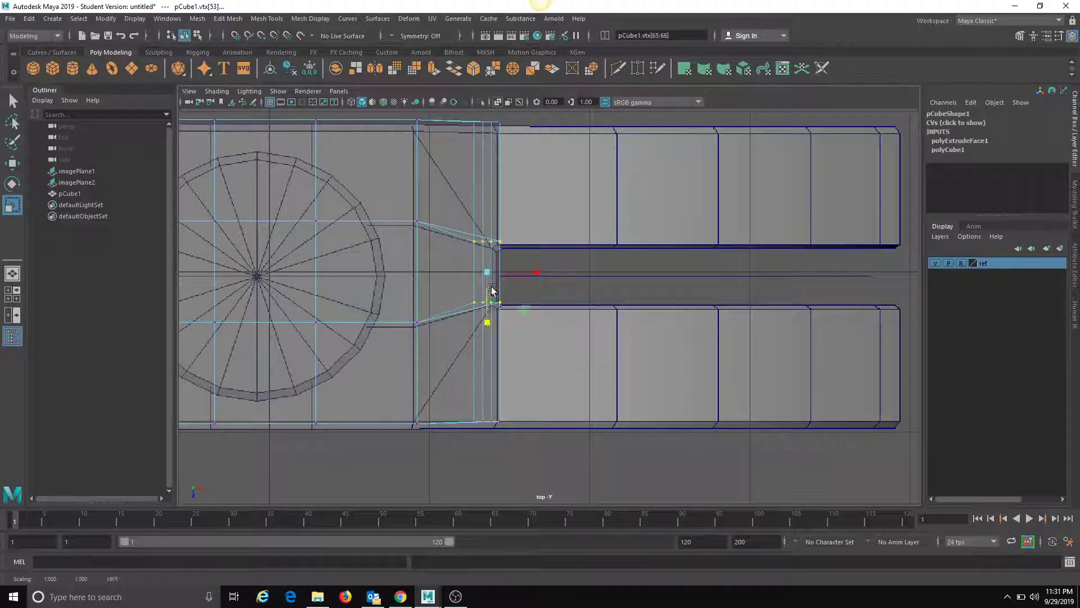
Step: In the perspective view, select all nine faces on the end of the head opposite the claw
left_click(344, 92)
mouse_move(359, 106)
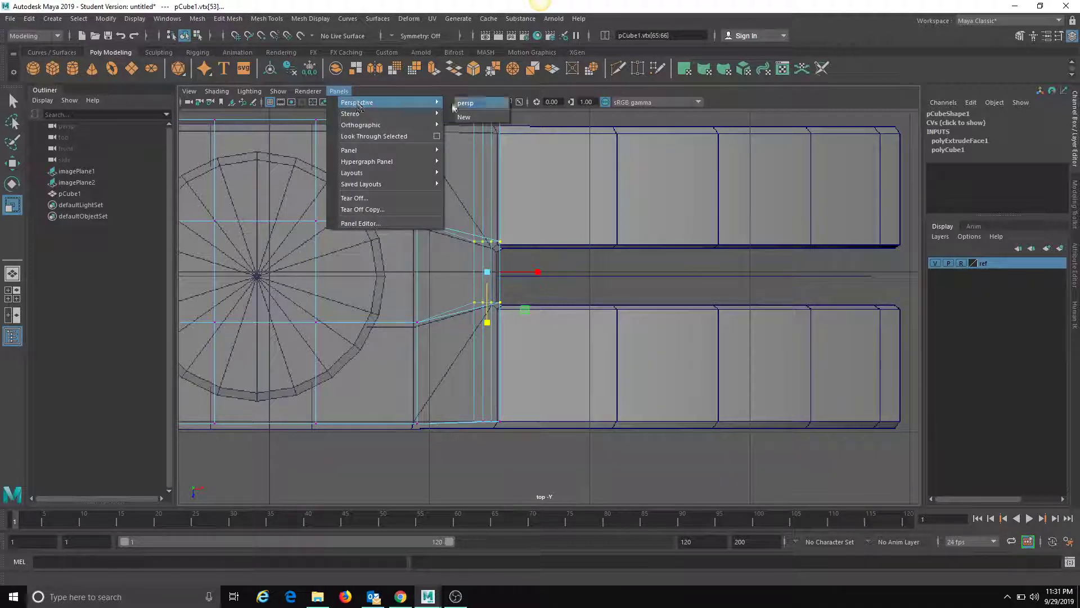
left_click(486, 107)
left_click_drag(505, 217, 660, 189, "alt")
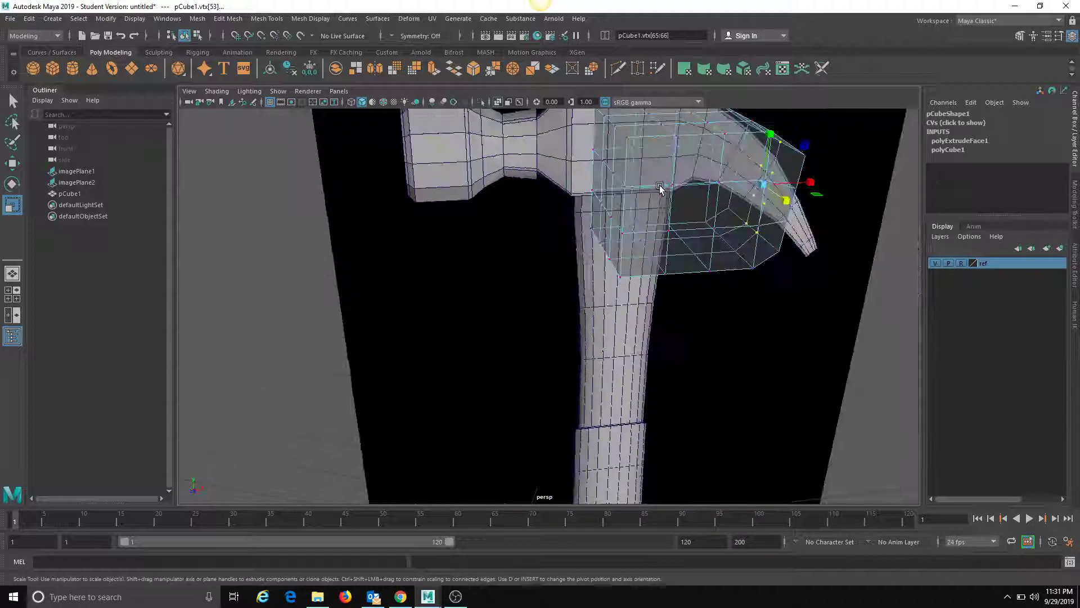
scroll(660, 189, "down", 3)
left_click_drag(579, 241, 566, 239, "alt")
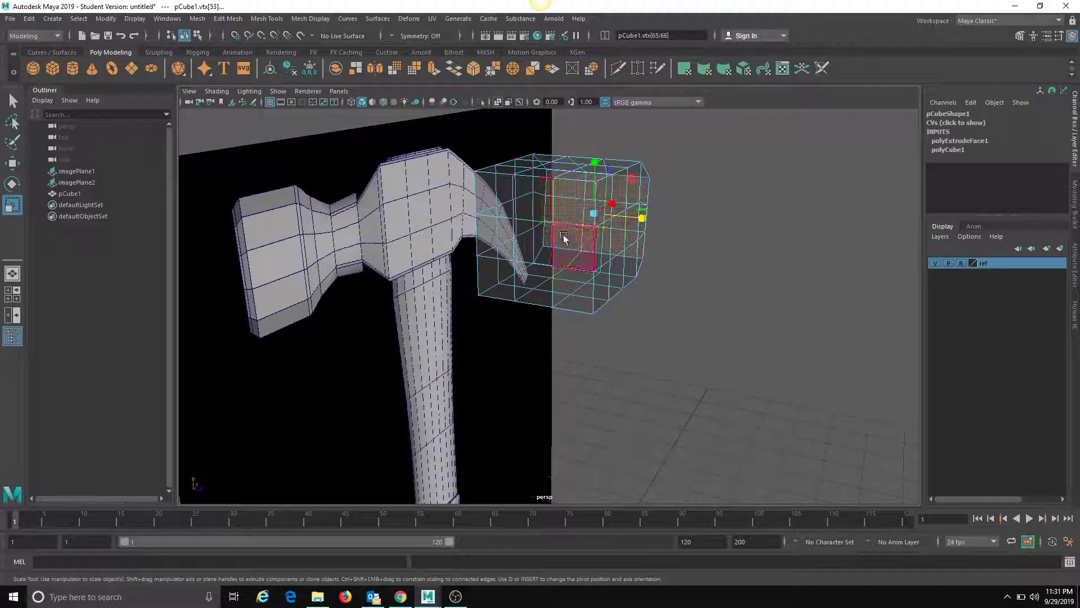
left_click(507, 209)
left_click(537, 212, "shift")
left_click(562, 220, "shift")
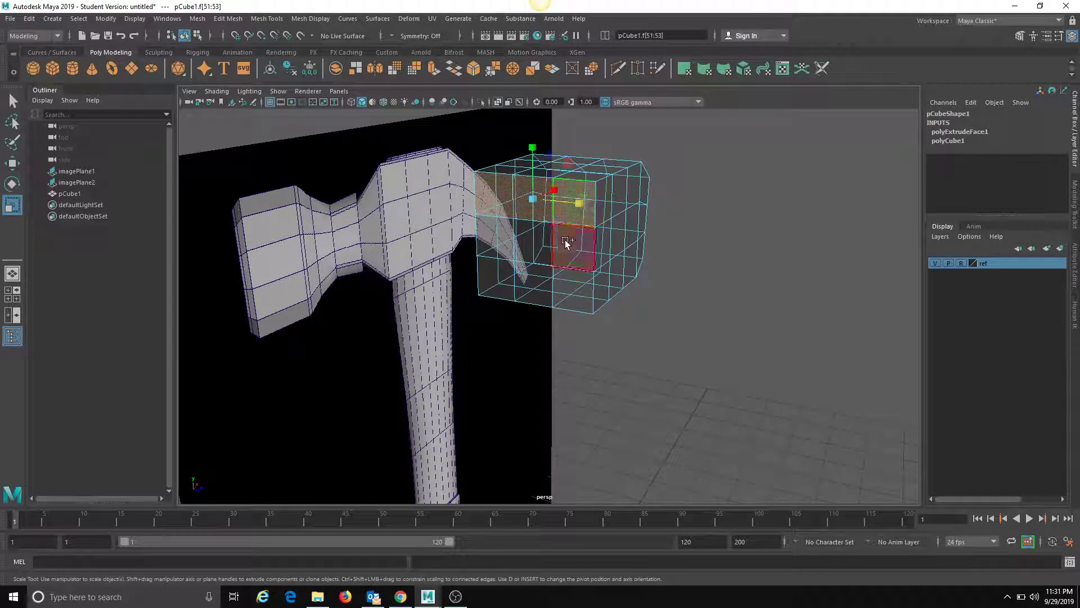
left_click(566, 241, "shift")
left_click(568, 289, "shift")
left_click(544, 287, "shift")
left_click(502, 247, "shift")
left_click(501, 266, "shift")
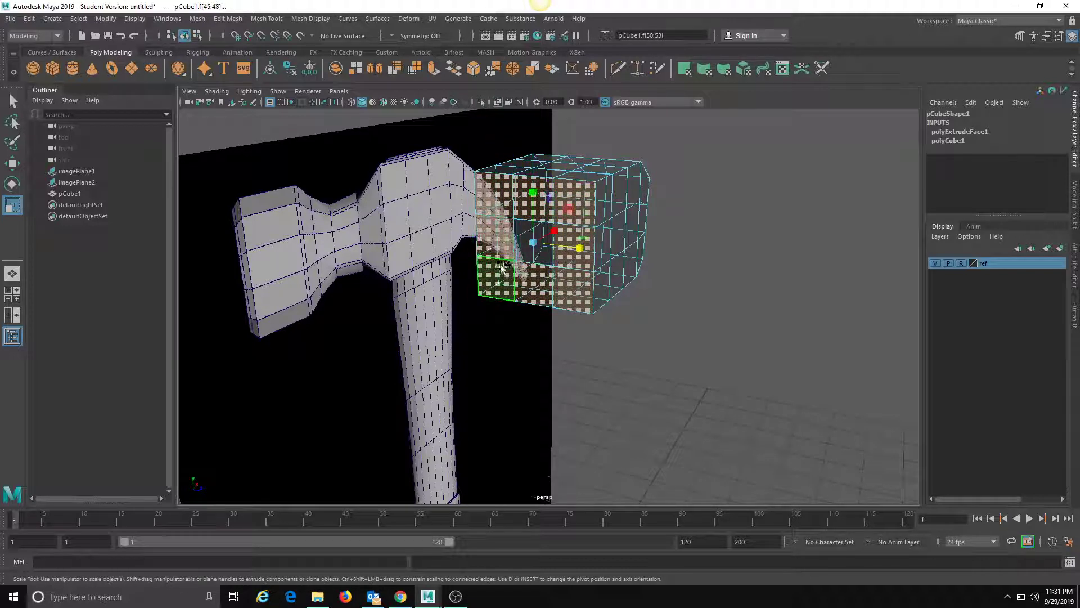
left_click(555, 266, "shift")
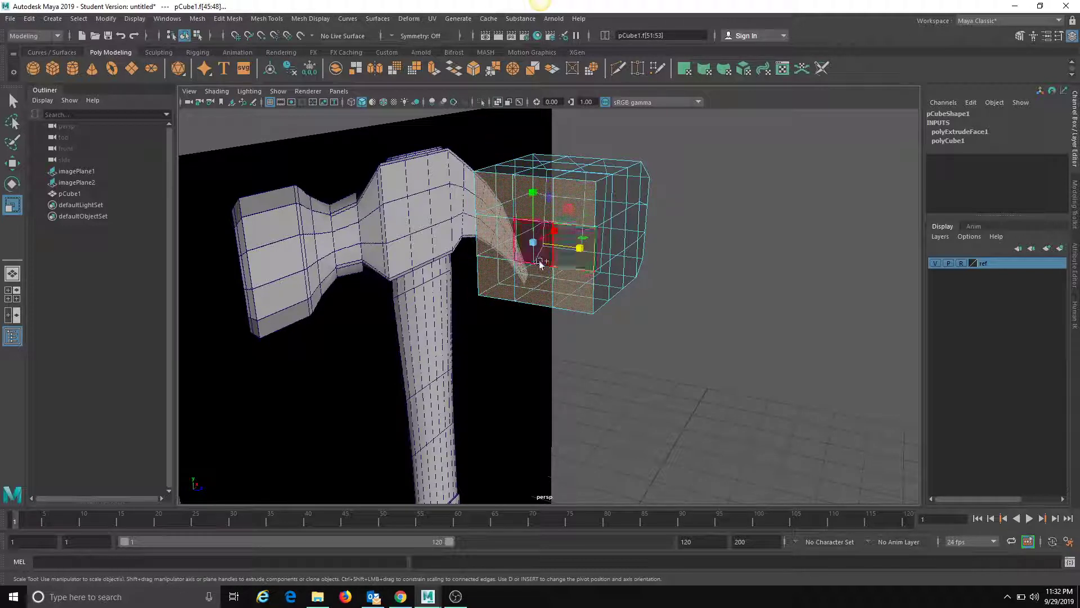
left_click(560, 259, "shift")
Step: In the front view, extrude the selected end faces outward along X to the start of the hammer's neck
key("w")
left_click_drag(603, 296, 513, 293, "alt")
left_click(339, 92)
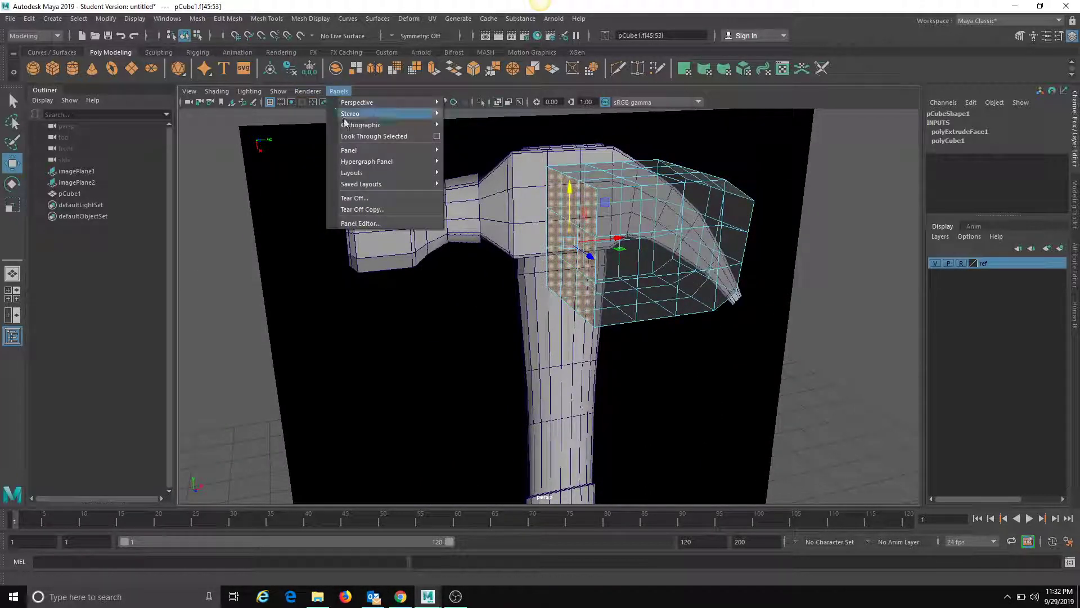
mouse_move(383, 125)
left_click(461, 127)
middle_click_drag(410, 277, 782, 216, "alt")
middle_click_drag(511, 250, 544, 260, "alt")
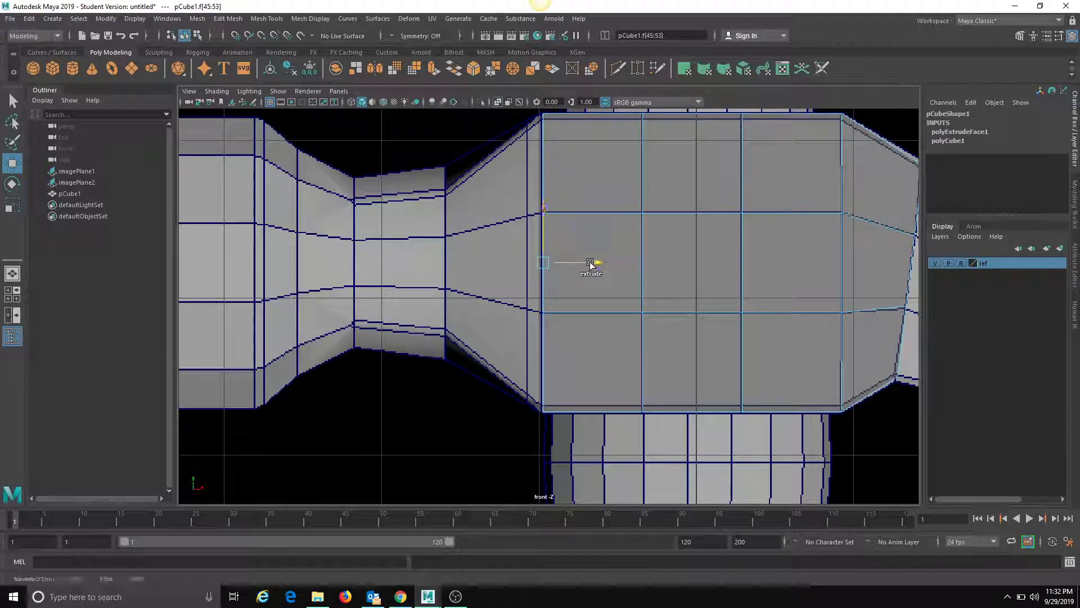
left_click_drag(588, 262, 490, 256, "shift")
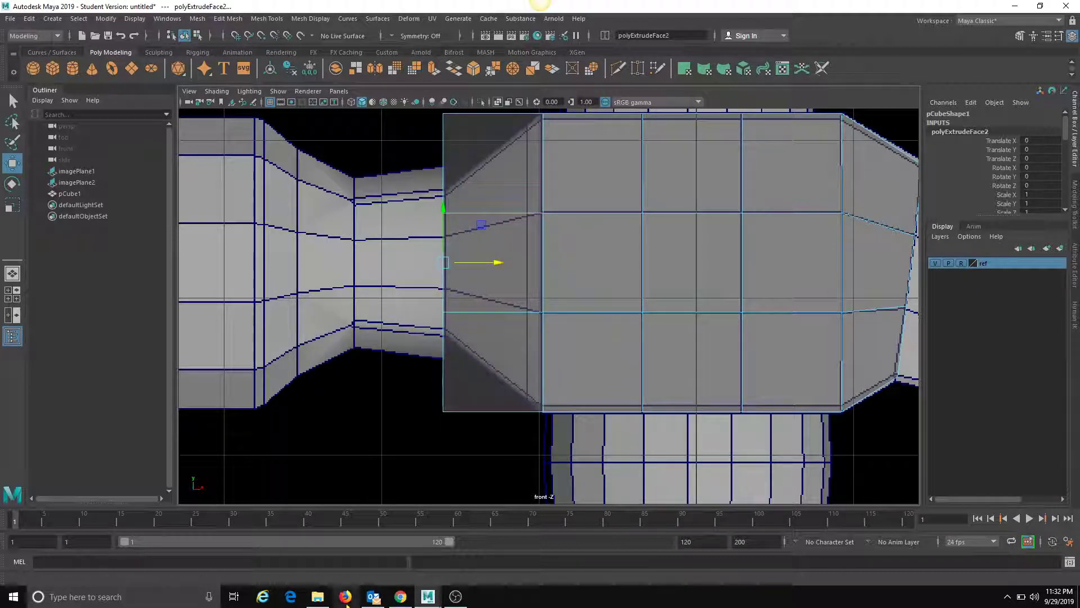
Step: Switch to Chrome and inspect the head's edge layout on the Sketchfab hammer wireframe, then return to Maya
left_click(406, 603)
mouse_move(431, 382)
left_mouse_down()
mouse_move(467, 197)
mouse_move(421, 304)
mouse_move(322, 355)
mouse_move(471, 293)
mouse_move(356, 277)
mouse_move(413, 317)
mouse_move(454, 319)
left_mouse_up()
scroll(454, 318, "up", 5)
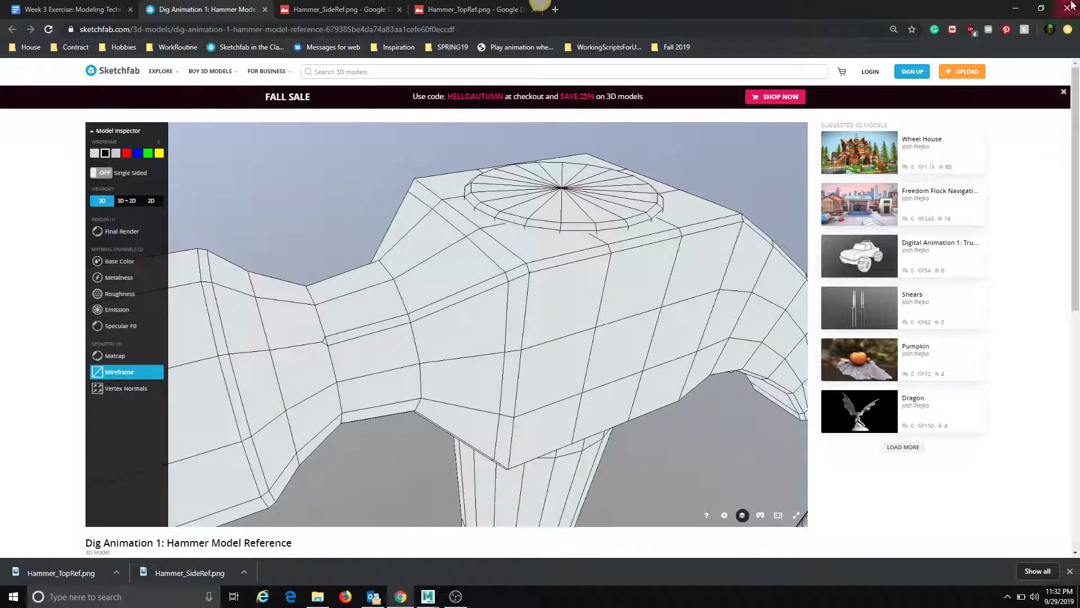
left_click(1017, 6)
Step: Pull the extruded faces back to a narrow strip beside the head block and scale them down slightly in Y and Z
left_click_drag(505, 260, 585, 253)
key("r")
middle_click_drag(529, 263, 519, 297, "alt")
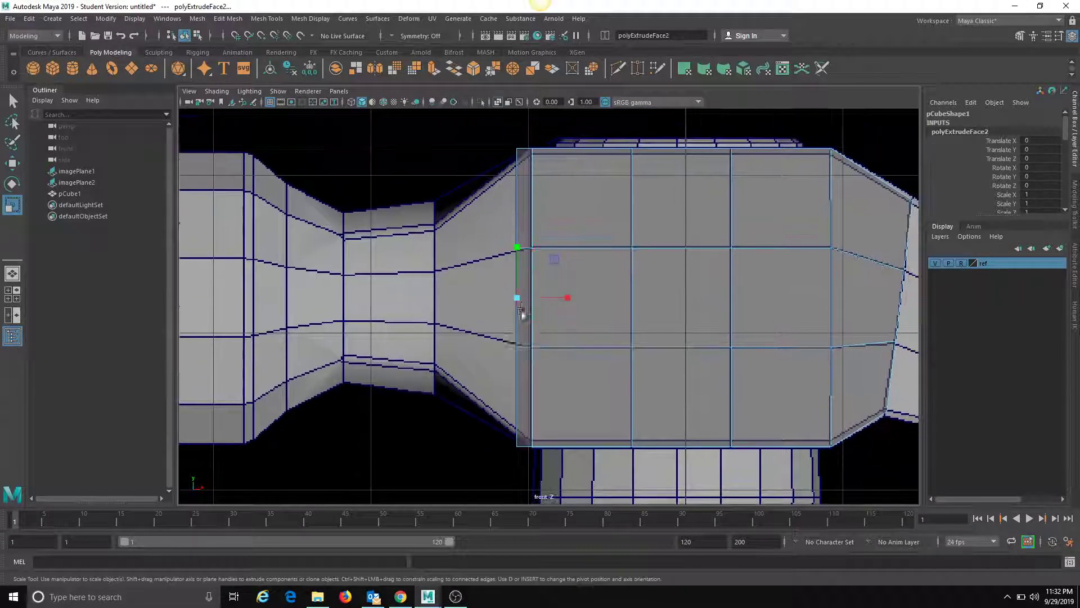
left_click_drag(520, 299, 511, 299)
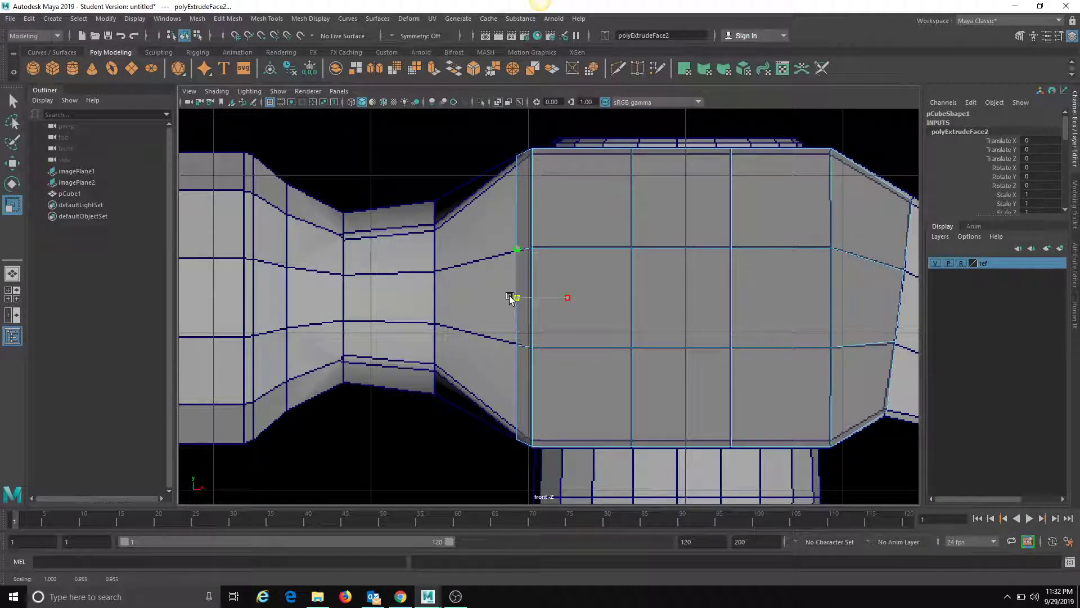
Step: Extrude the end faces again to the start of the neck and scale them down to the reference height
key("w")
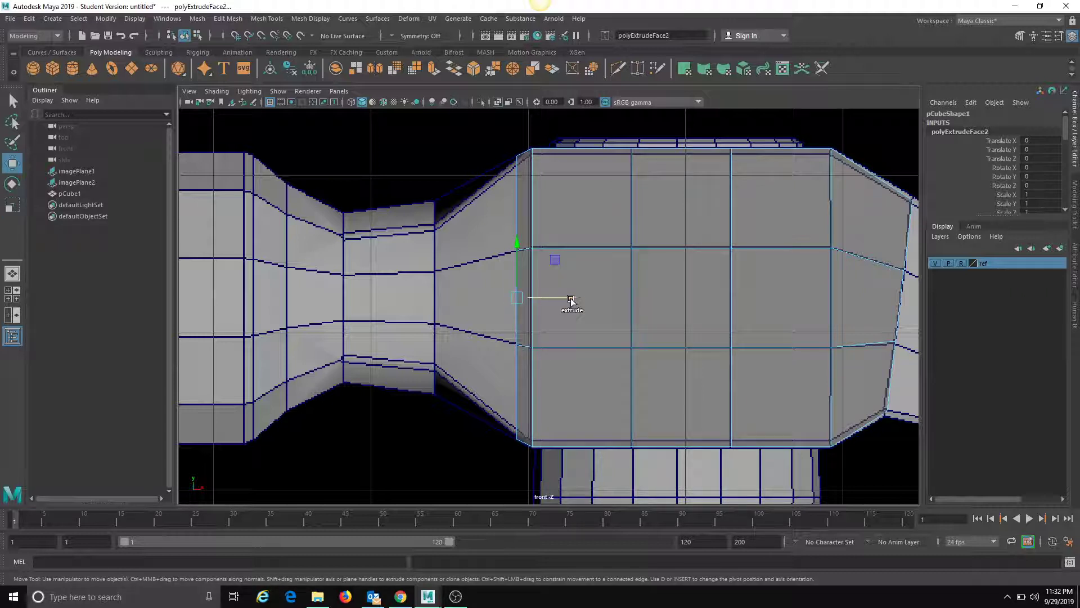
middle_click_drag(571, 300, 490, 297, "shift")
key("r")
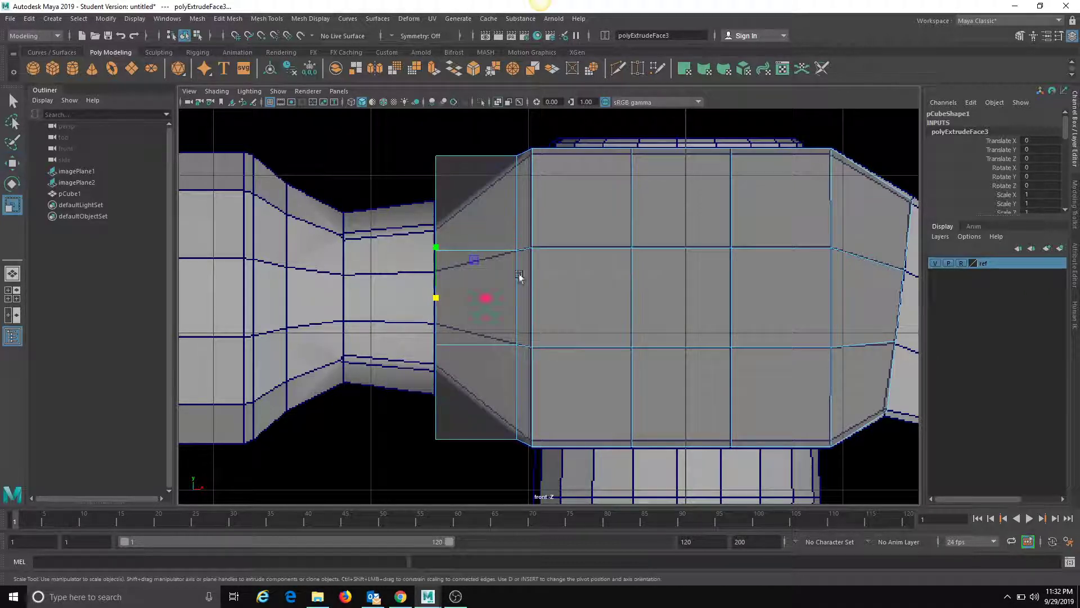
left_click_drag(438, 302, 407, 304)
Step: Circularize the extruded end faces, using the perspective view
left_click(339, 91)
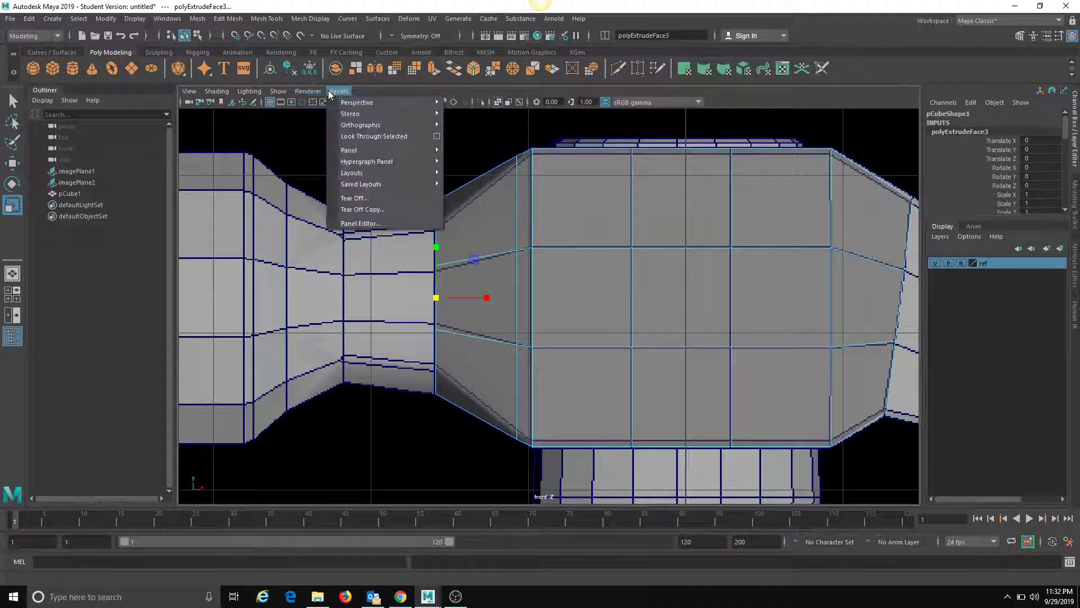
mouse_move(360, 102)
left_click(470, 102)
left_click_drag(461, 123, 266, 311, "alt")
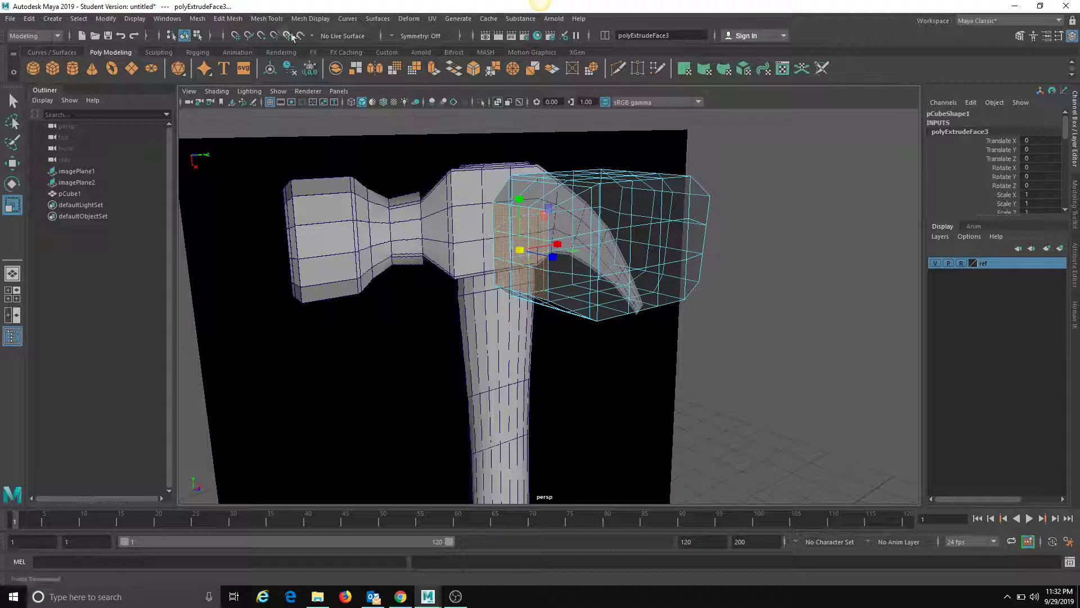
left_click(246, 20)
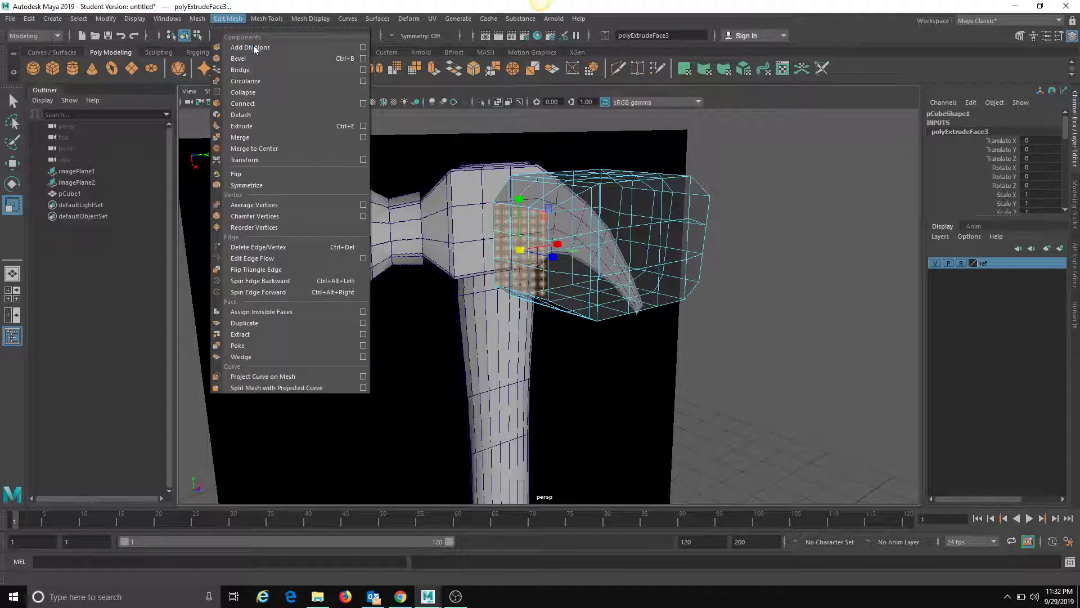
left_click(252, 82)
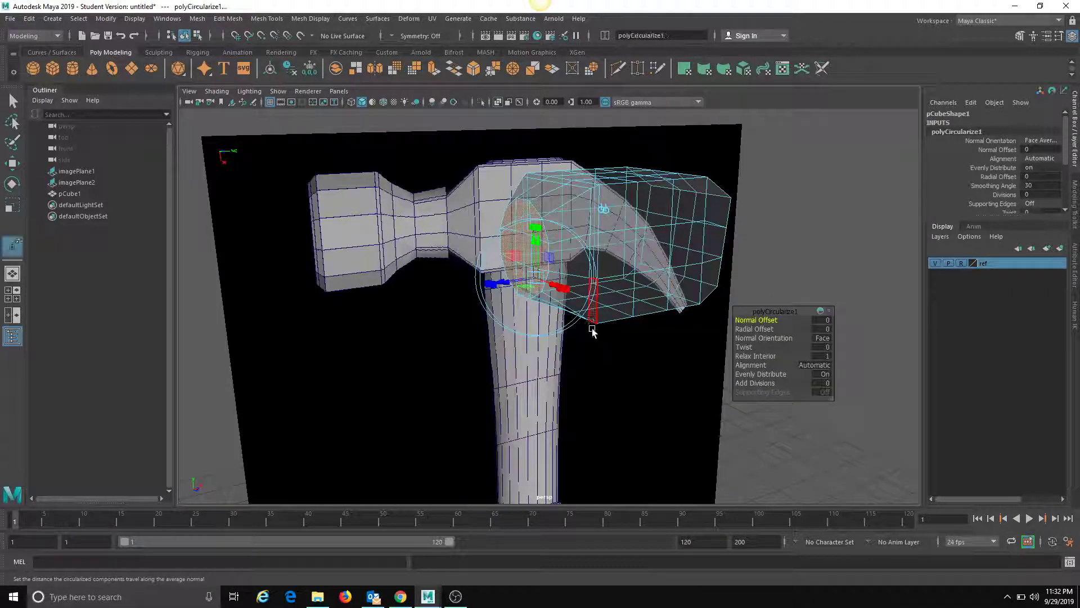
Step: In the front view, scale the circularized end faces to 0.883 in Y and Z to fit the neck's reference outline
left_click_drag(591, 330, 563, 304, "alt")
left_click(337, 91)
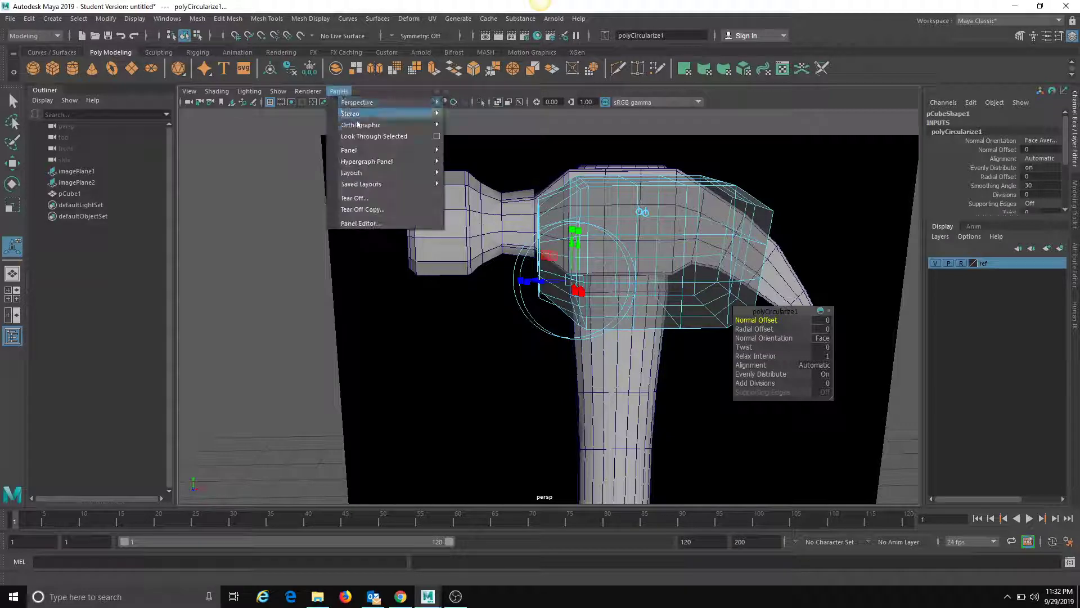
mouse_move(372, 125)
left_click(484, 134)
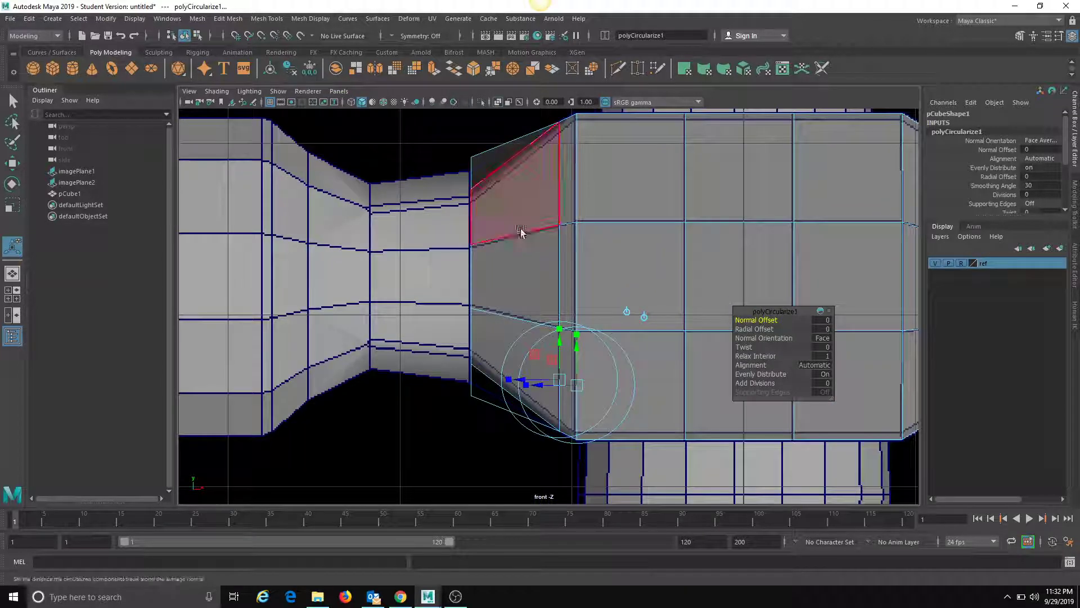
key("w")
scroll(571, 383, "up", 1)
key("r")
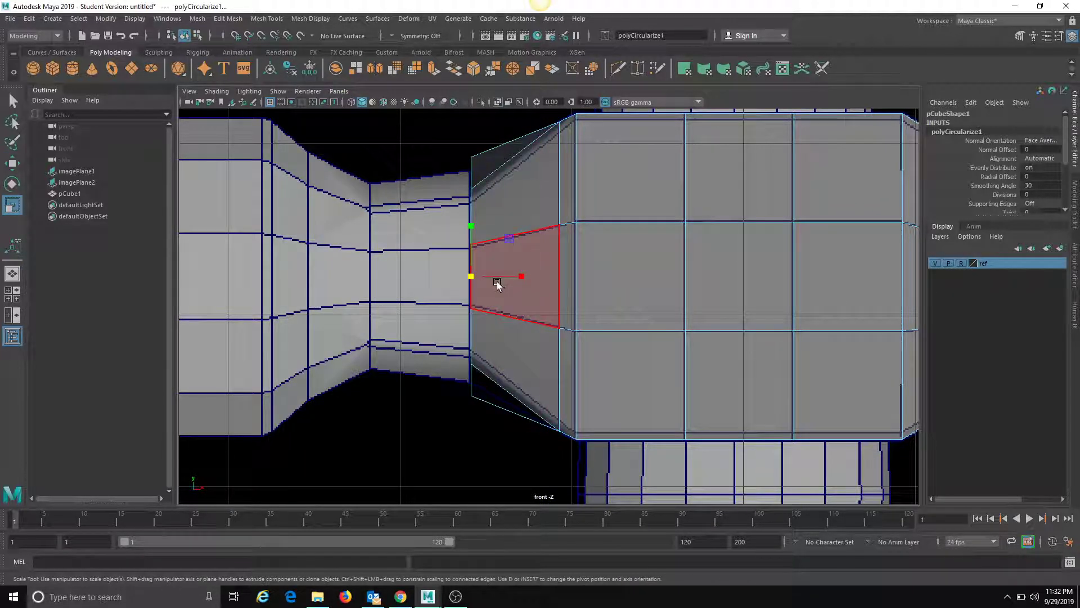
left_click_drag(522, 276, 451, 280, "ctrl")
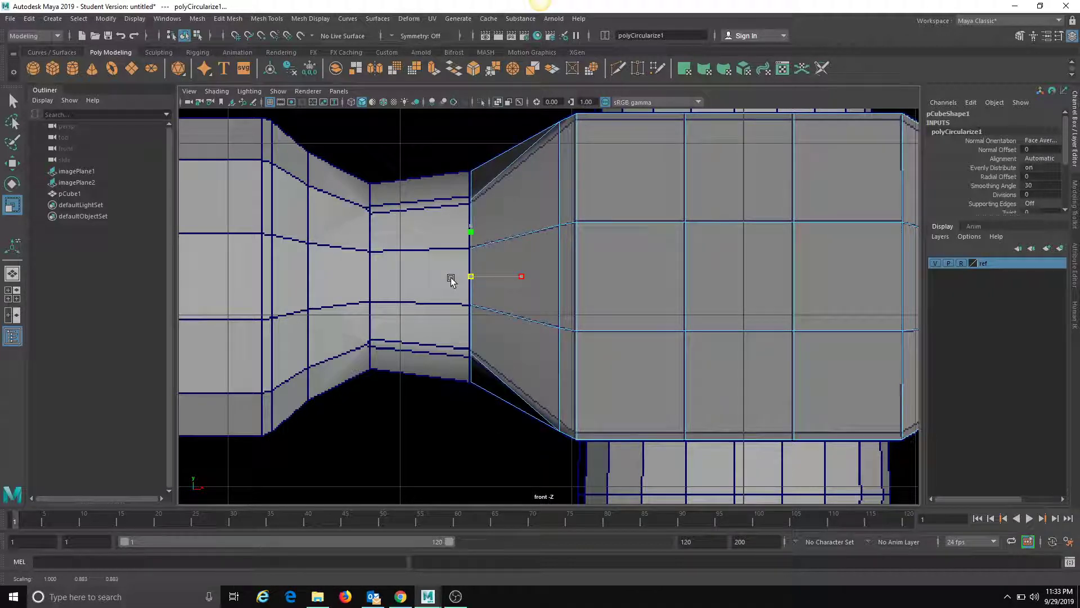
Step: Extrude the round end faces along X to the neck's narrowest edge and scale them down to match the reference
key("w")
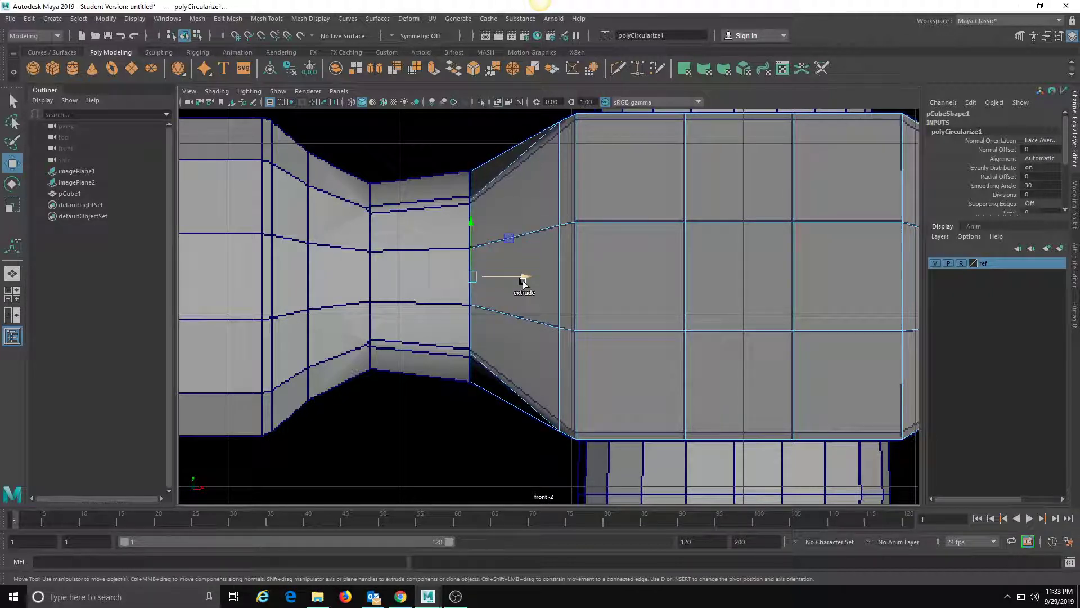
left_click_drag(522, 283, 352, 282, "shift")
key("r")
middle_click_drag(351, 283, 402, 283, "alt")
Step: Extrude the end faces to the next reference edge past the narrowest section and scale them up to the flaring outline
key("w")
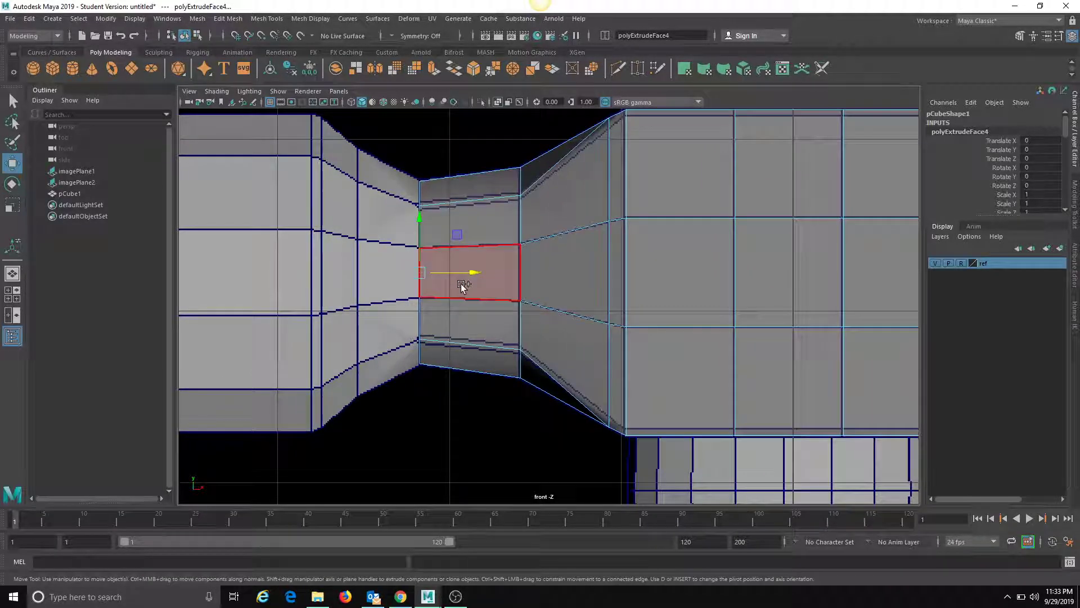
left_click_drag(469, 275, 403, 282, "shift")
key("r")
middle_click_drag(401, 281, 512, 284, "alt")
Step: Extrude the end faces to the edge of the striking head and scale them up by about 1.26 in Y and Z
key("w")
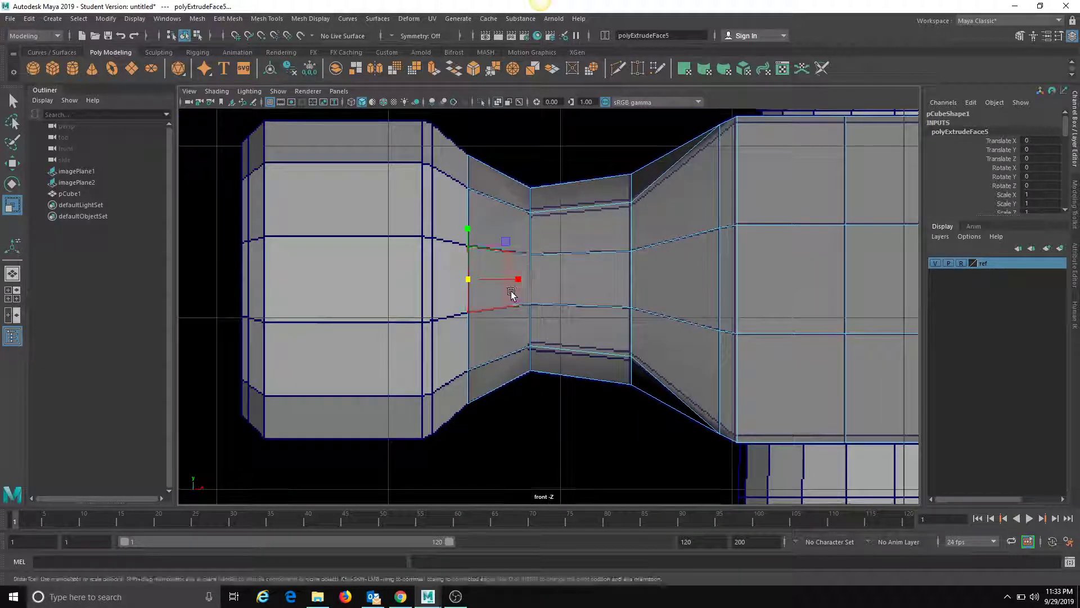
left_click_drag(526, 281, 482, 287, "shift")
key("r")
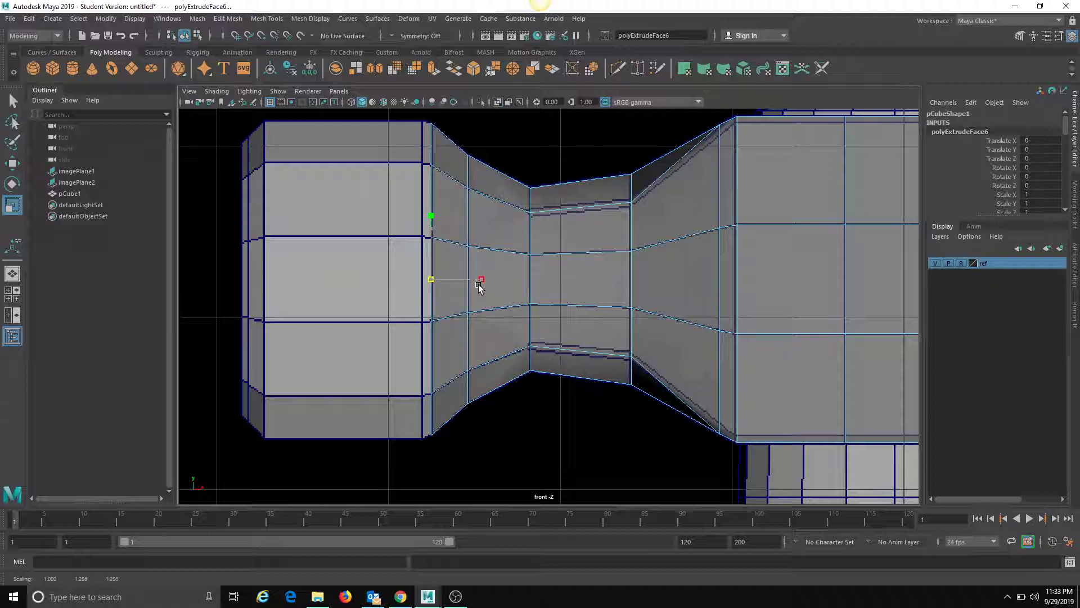
key("w")
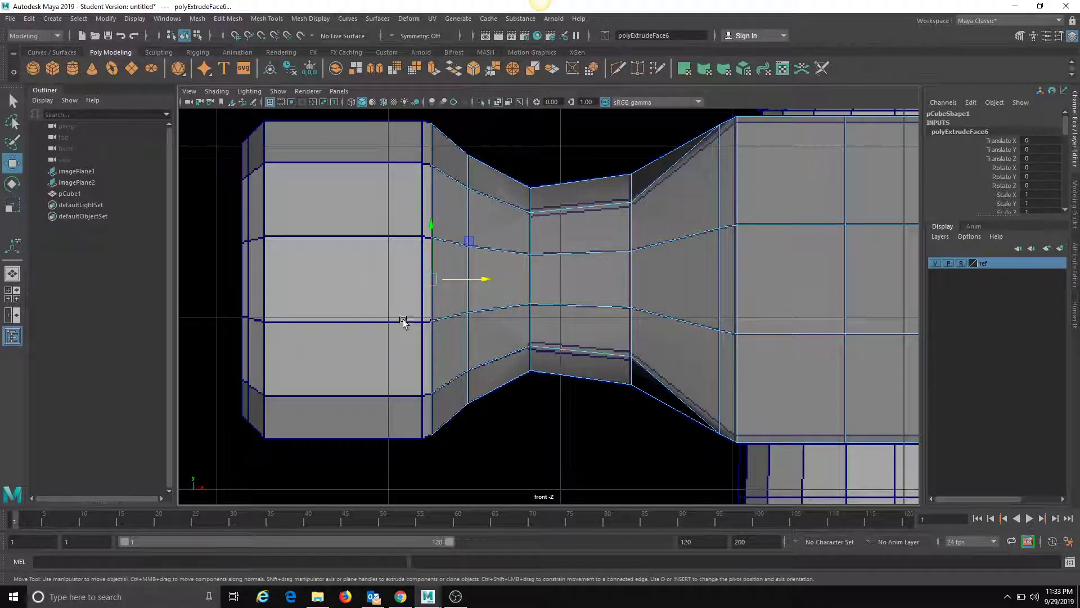
middle_click_drag(403, 321, 408, 348, "alt")
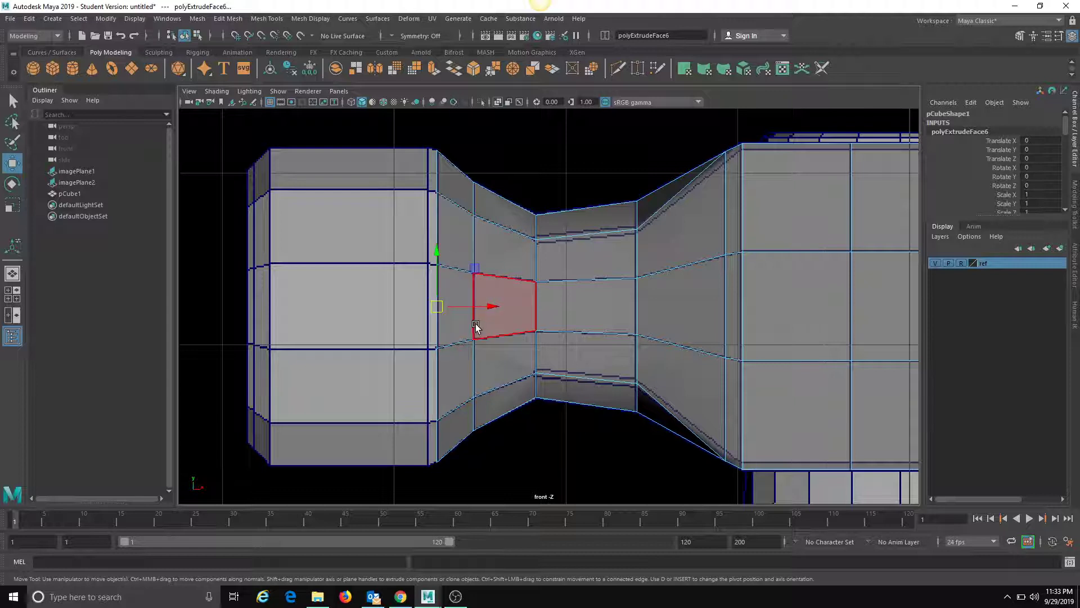
Step: Extrude the end faces a short distance for the striking head's inner edge, and again along its straight section to the outer chamfer
left_click_drag(490, 304, 484, 303, "shift")
middle_click_drag(372, 325, 423, 328, "alt")
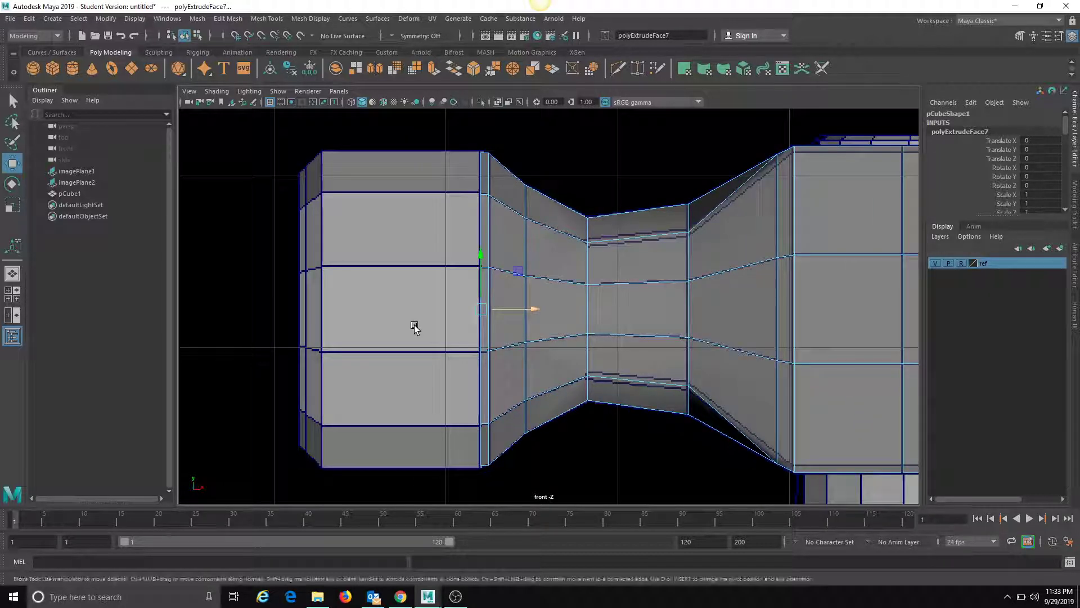
left_click_drag(535, 315, 372, 320, "shift")
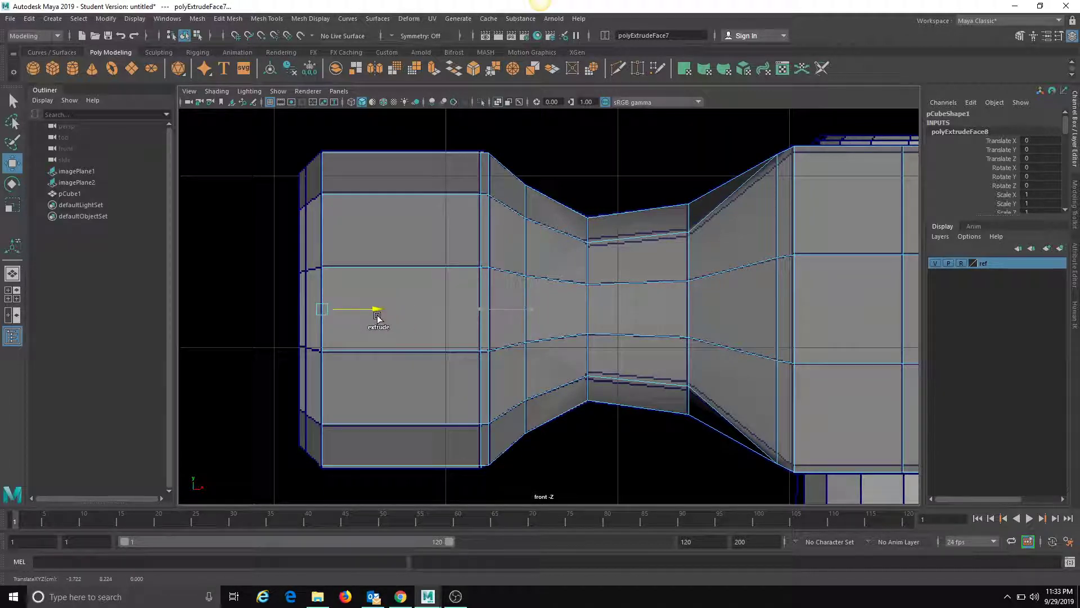
middle_click_drag(345, 321, 425, 323, "alt")
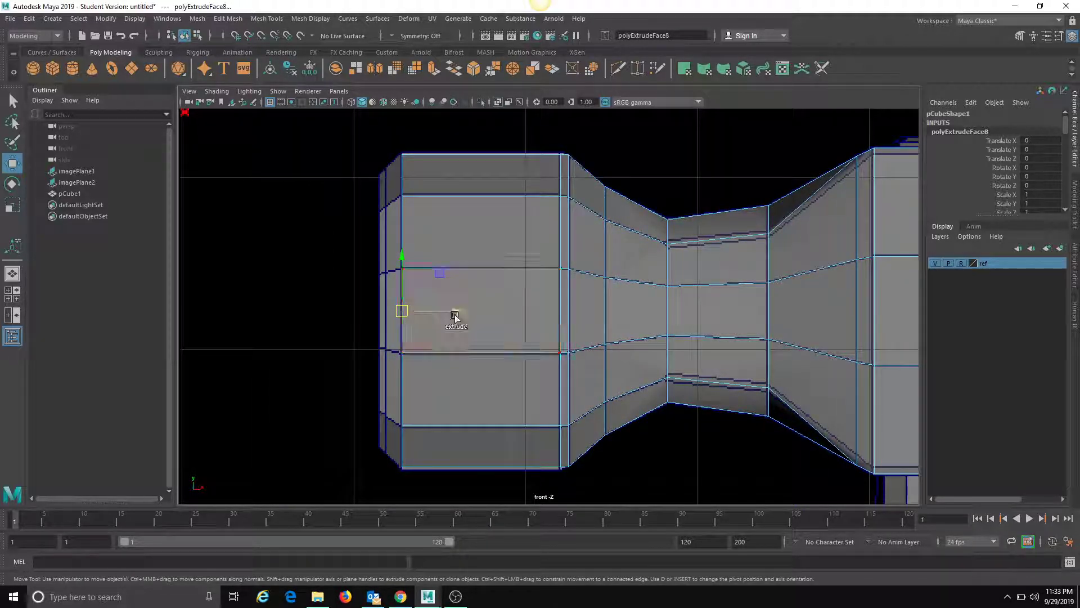
Step: Extrude the end faces twice to the tip of the striking head, scaling each down in Y and Z, the last to about 0.904
left_click_drag(456, 314, 364, 314, "shift")
key("r")
key("w")
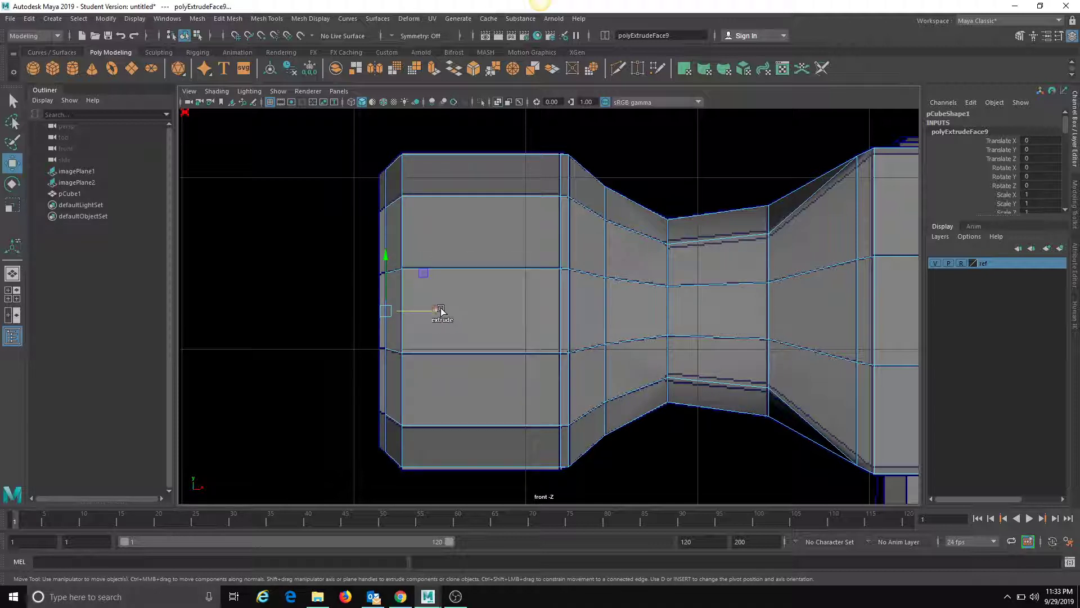
left_click_drag(441, 310, 432, 310, "shift")
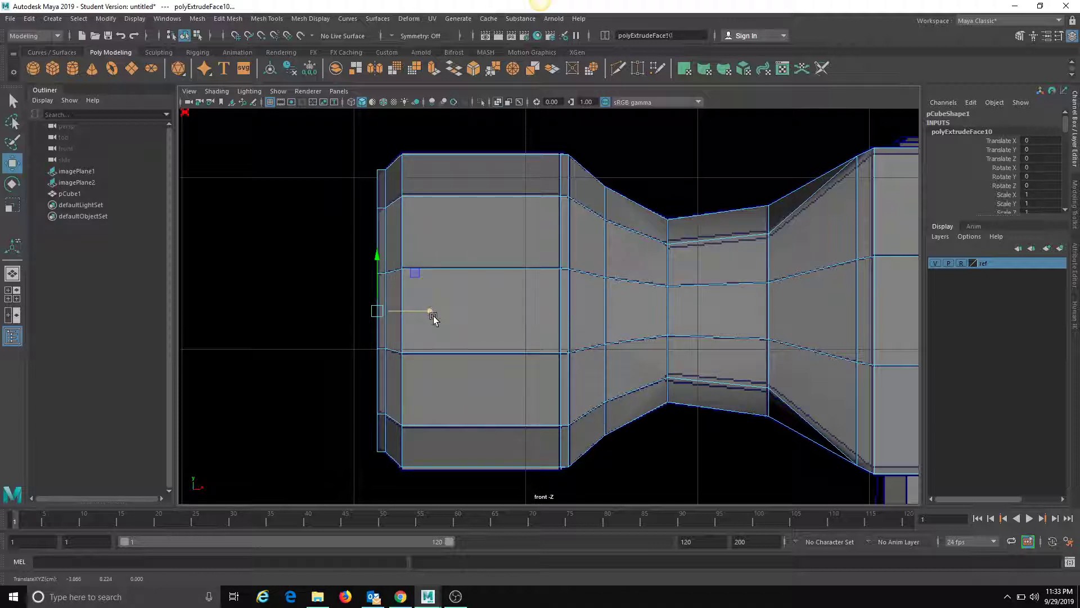
key("r")
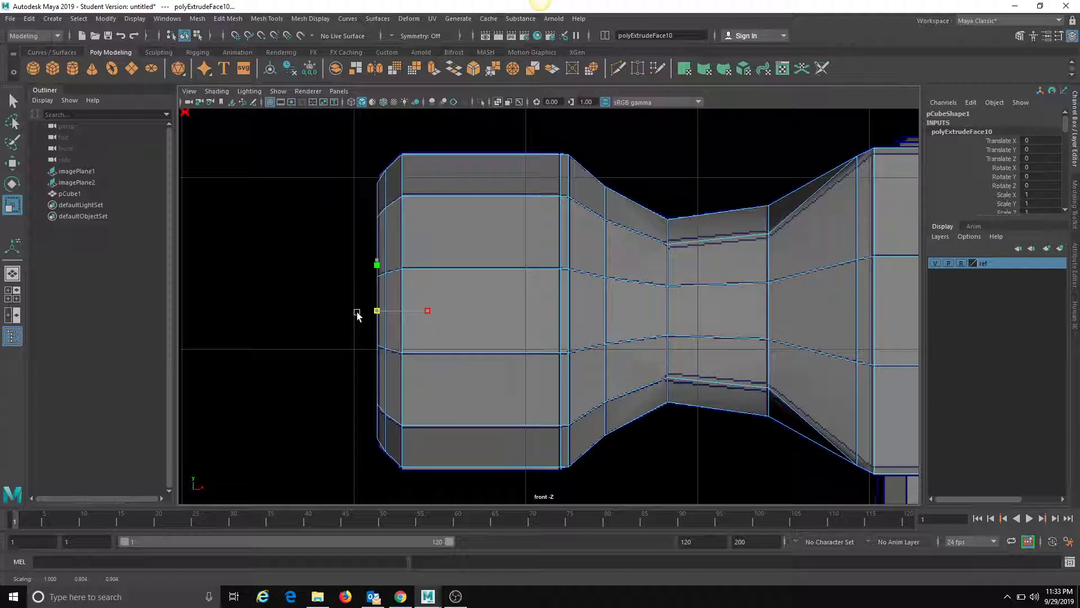
Step: Switch the viewport from the front view to the perspective view
left_click(339, 91)
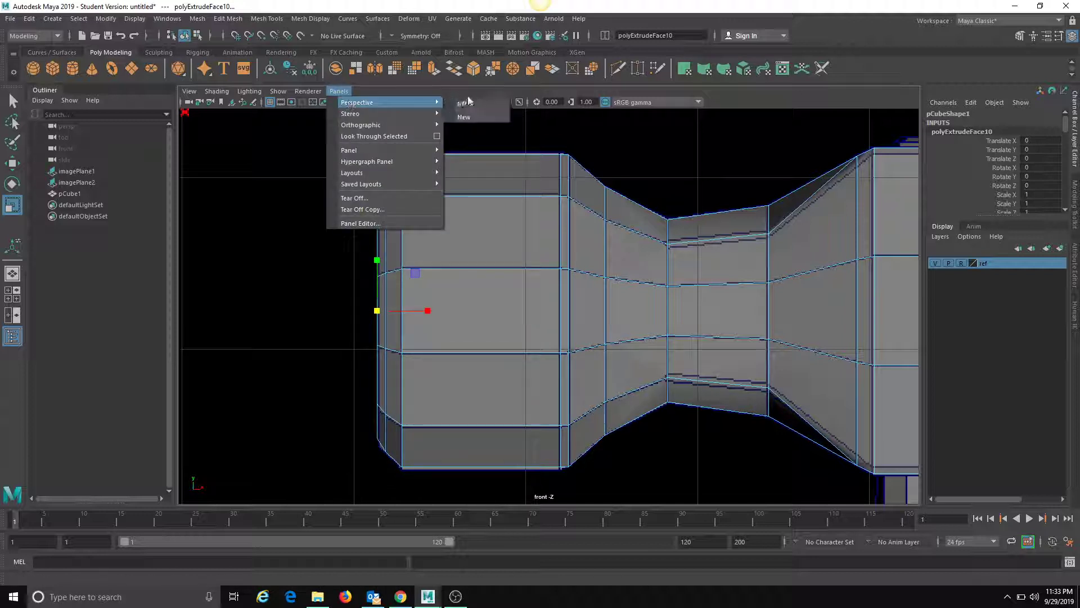
left_click(339, 92)
left_click(339, 92)
mouse_move(362, 105)
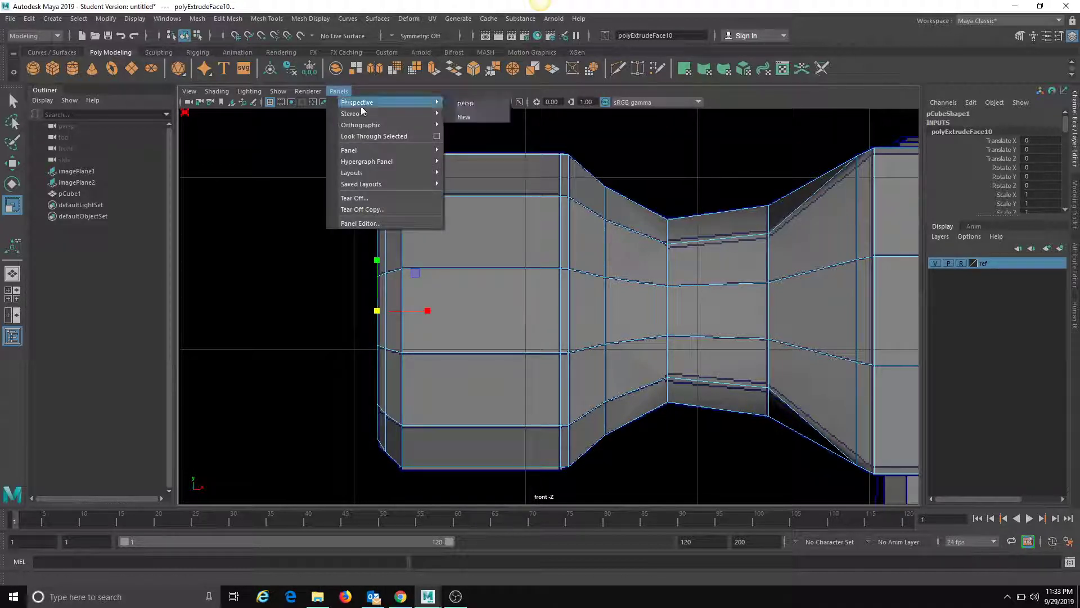
left_click(465, 104)
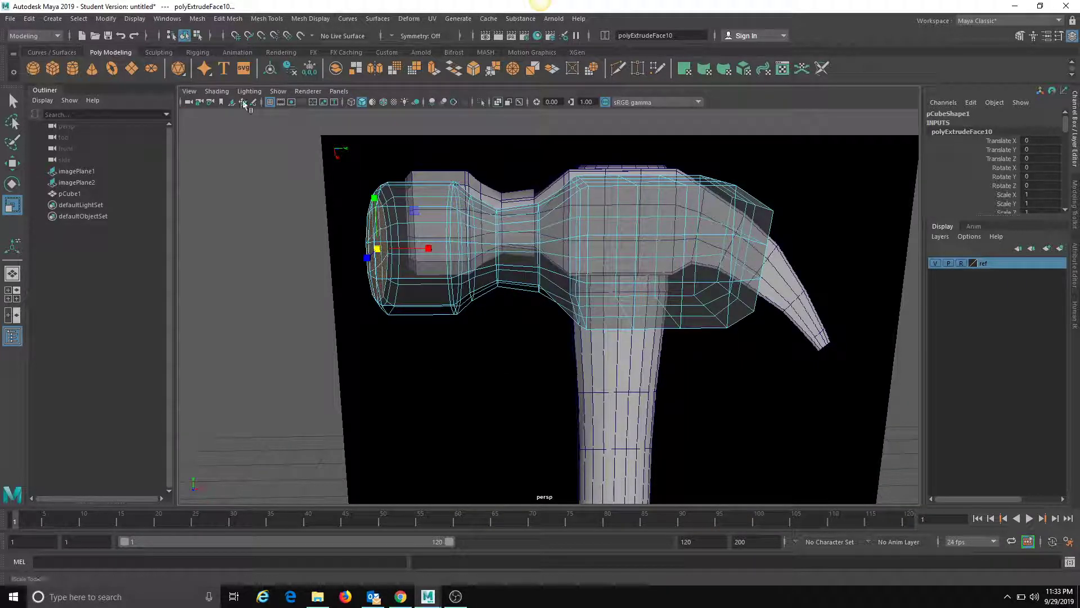
Step: Return the hammer head mesh to object mode, deselect it and turn off X-Ray shading in the perspective view
left_click(216, 91)
mouse_move(247, 91)
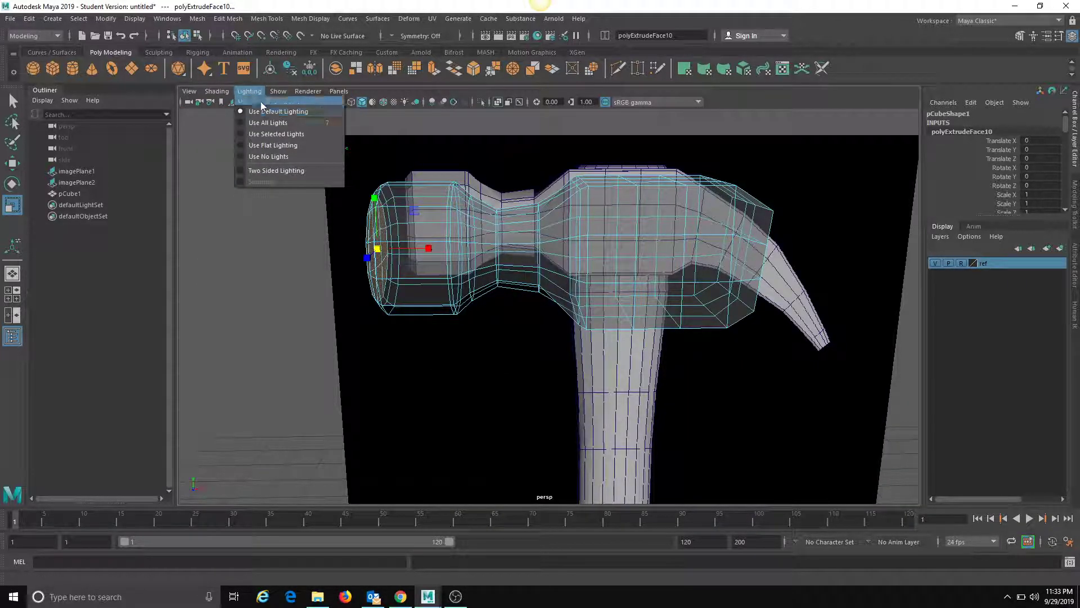
mouse_move(316, 90)
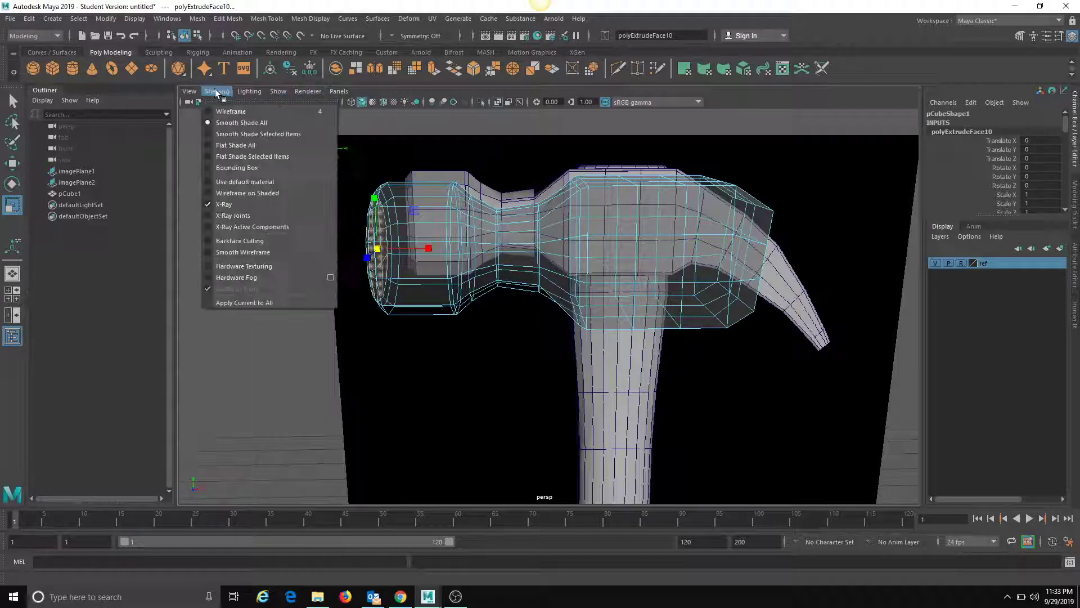
left_click(215, 288)
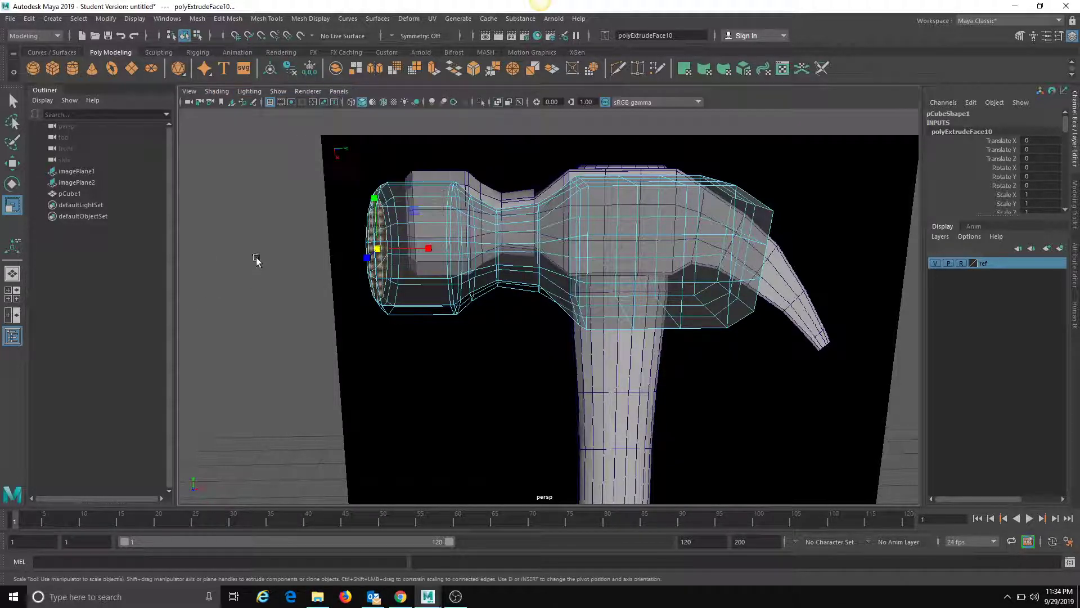
left_click_drag(258, 258, 403, 221, "alt")
right_click_drag(404, 221, 424, 207)
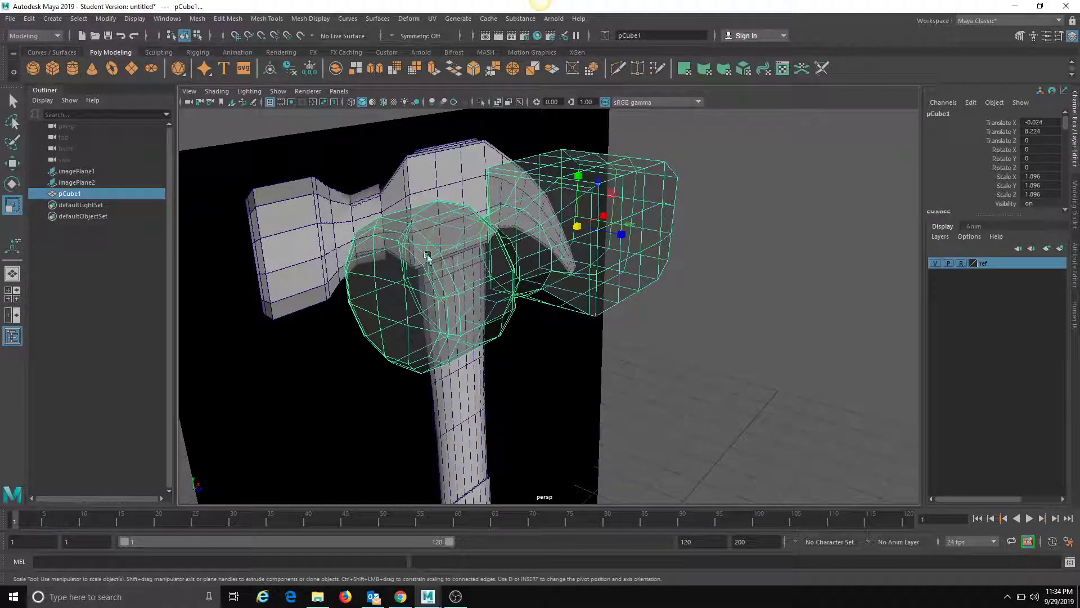
left_click_drag(476, 273, 534, 315, "alt")
left_click(789, 350)
left_click(246, 93)
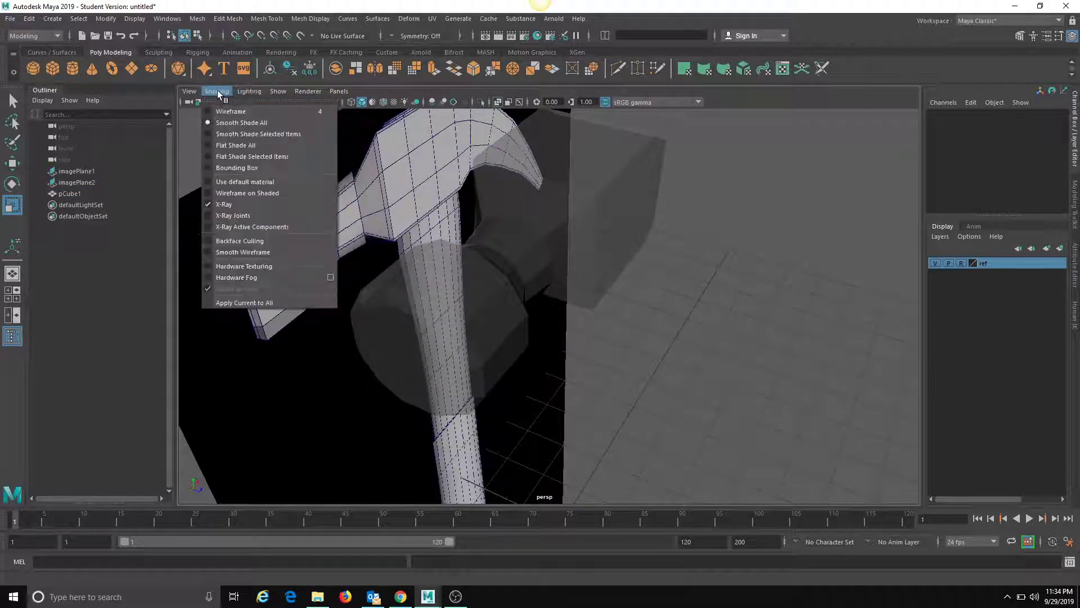
left_click(236, 203)
Step: Examine the modelled head from several angles and compare it with the Sketchfab hammer reference wireframe in Chrome
left_click_drag(707, 304, 337, 298, "alt")
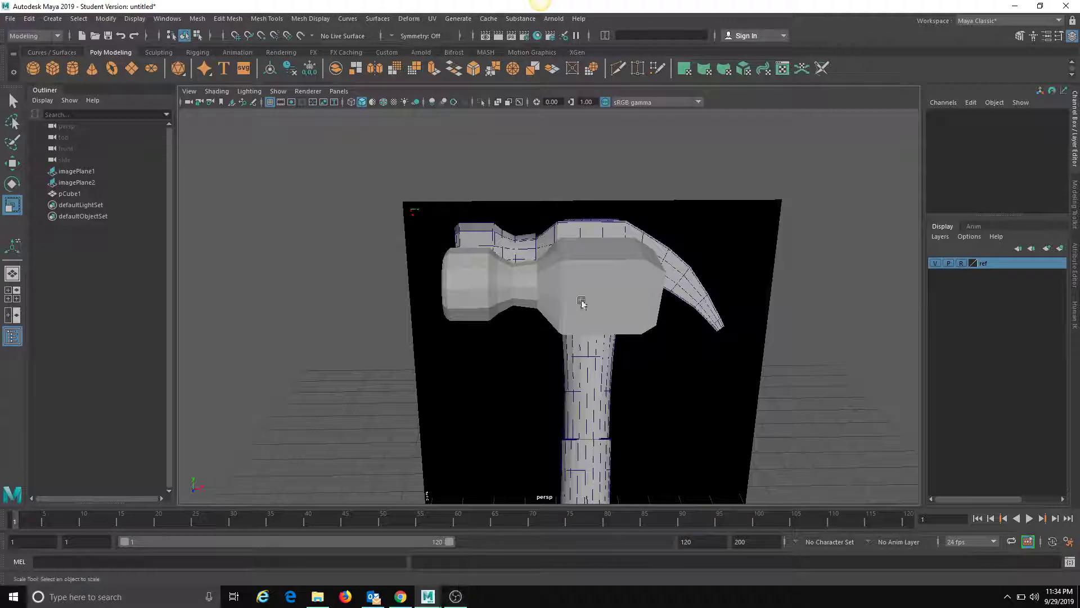
left_click_drag(446, 377, 506, 285, "alt")
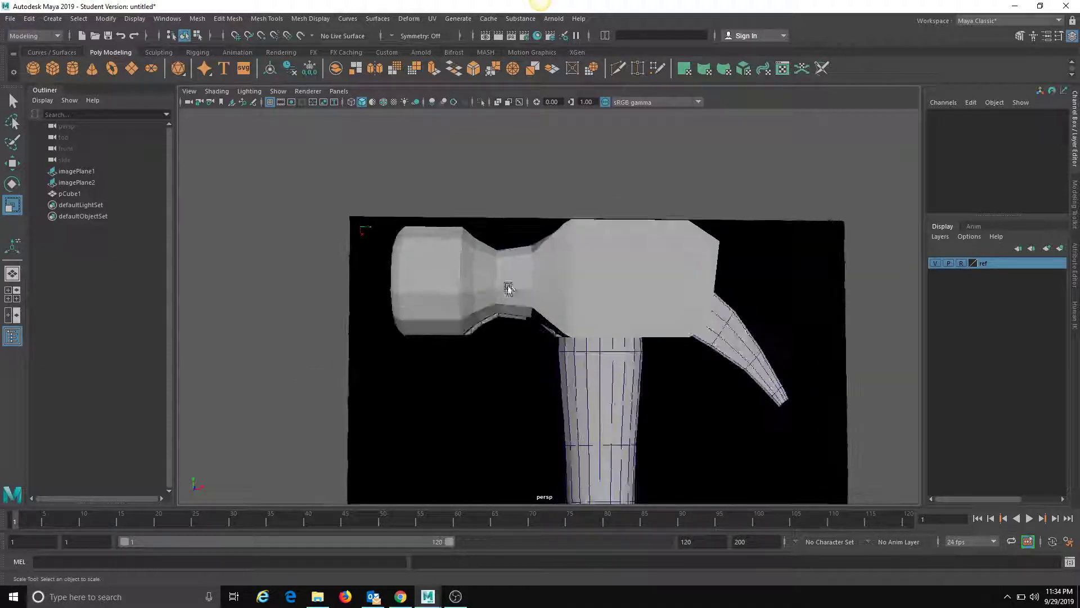
left_click(400, 602)
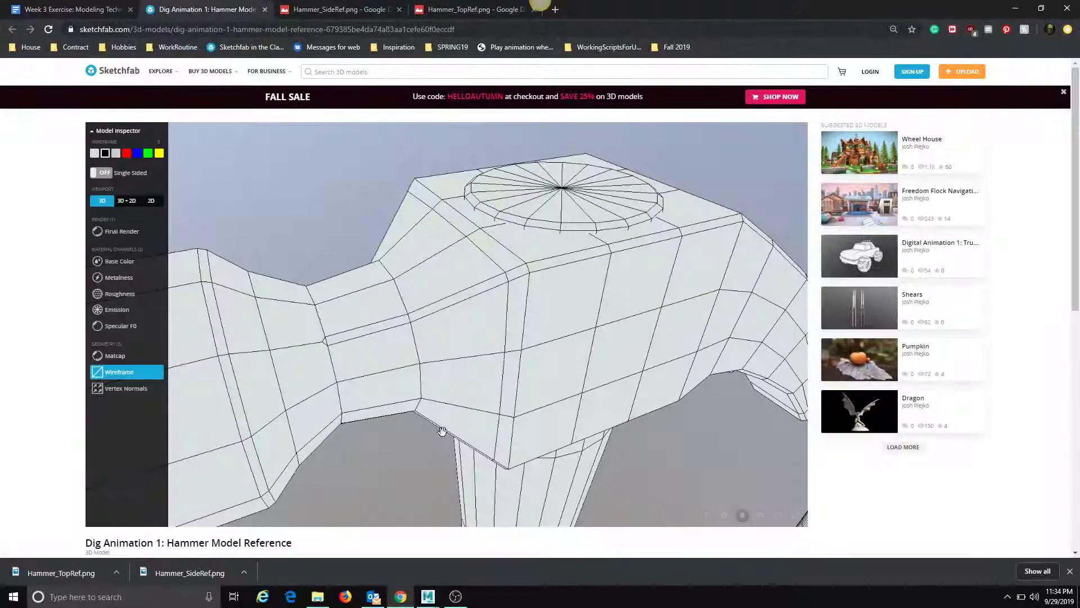
mouse_move(441, 397)
left_mouse_down()
mouse_move(422, 388)
mouse_move(369, 471)
mouse_move(403, 405)
mouse_move(424, 402)
left_mouse_up()
scroll(403, 405, "down", 3)
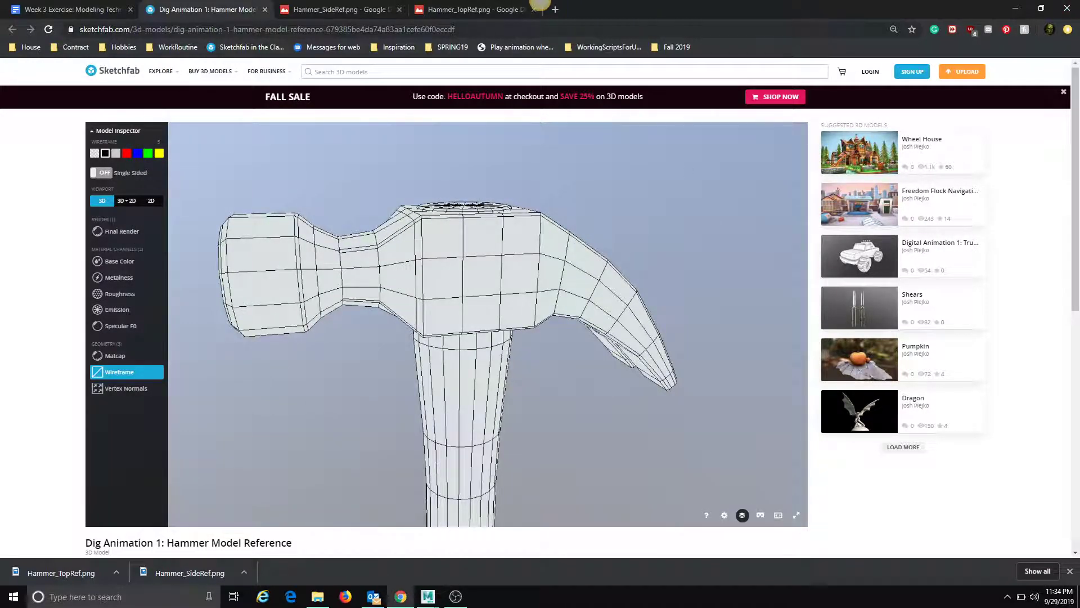
left_click(1014, 14)
Step: Back in Maya, select the hammer head mesh and switch to the front view with the claw reference in view
left_click_drag(480, 354, 741, 290, "alt")
left_click(682, 256)
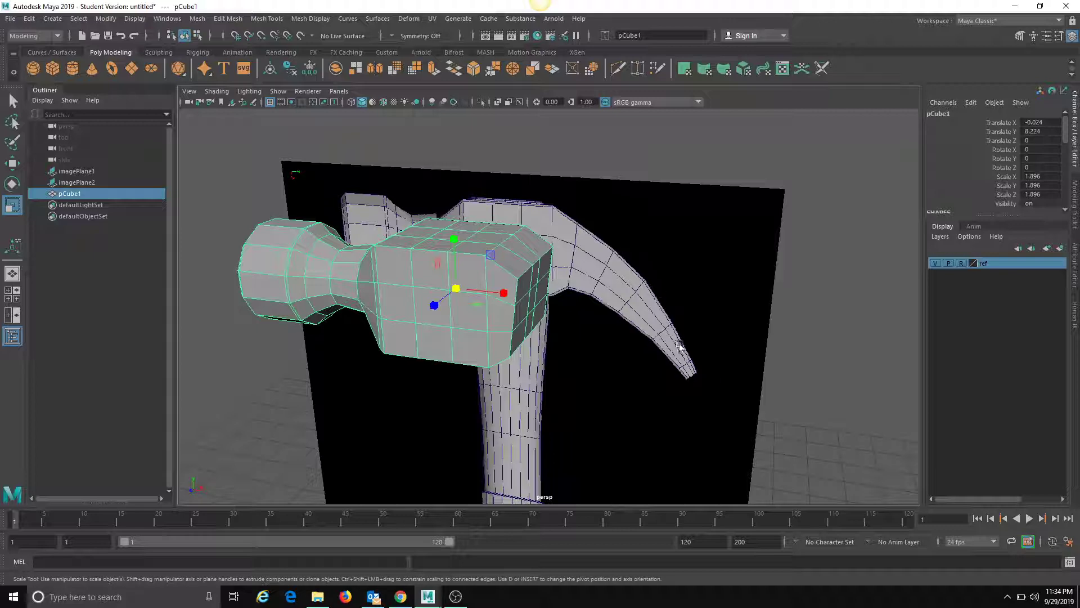
left_click_drag(730, 375, 619, 381, "alt")
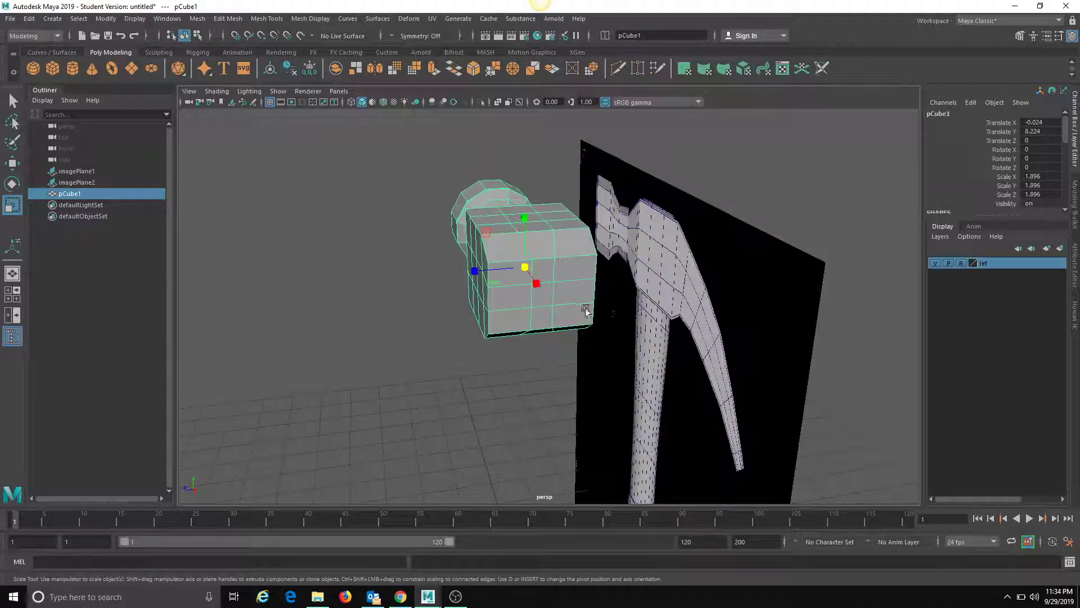
left_click(341, 93)
mouse_move(405, 125)
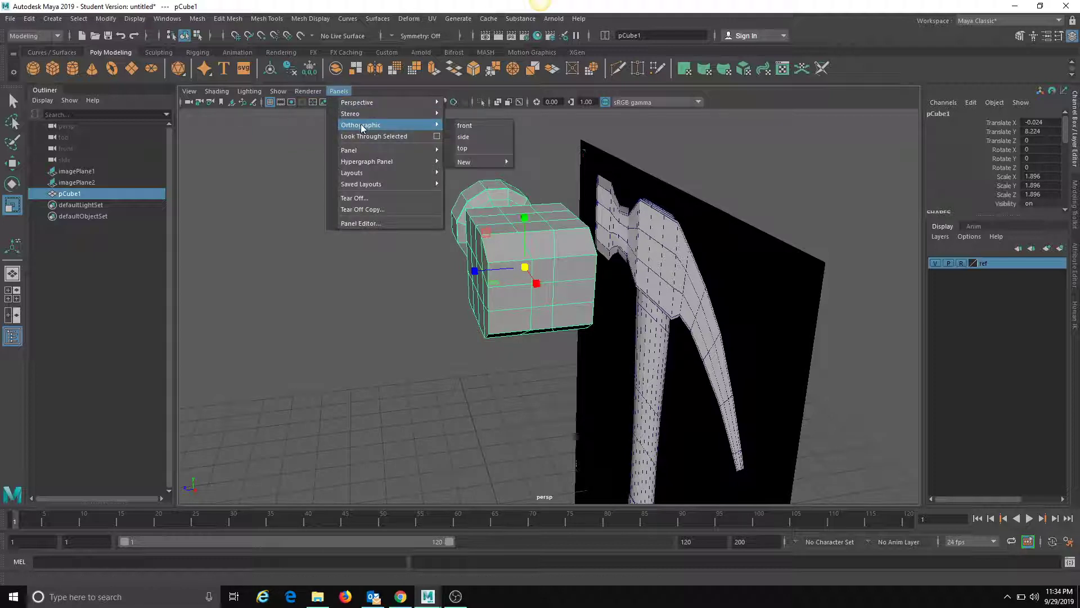
left_click(463, 125)
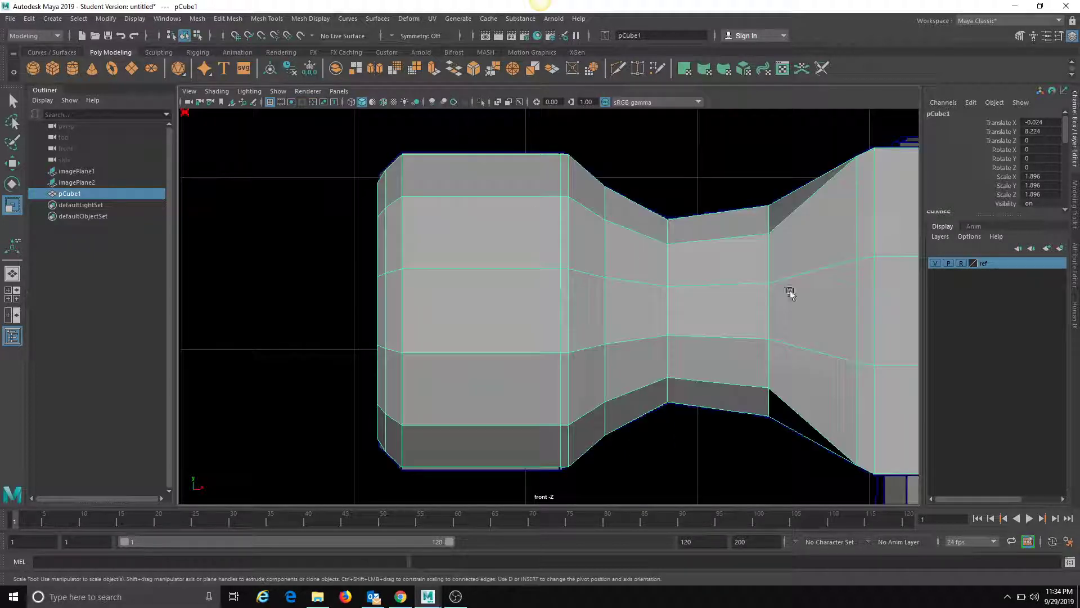
scroll(364, 221, "up", 5)
scroll(431, 238, "up", 3)
scroll(438, 230, "down", 5)
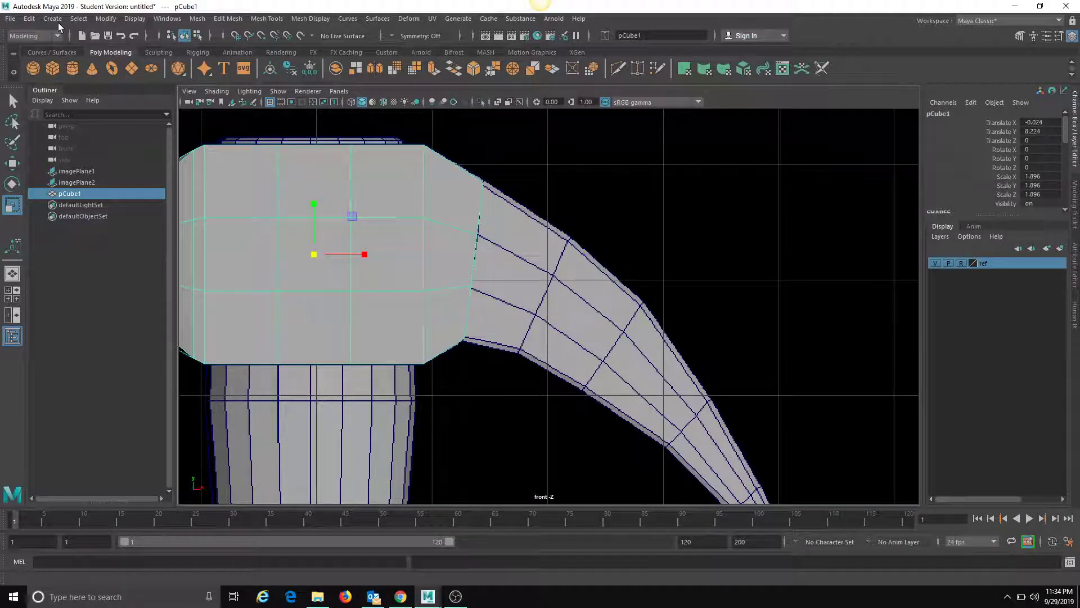
Step: Draw a CV curve along the middle of the claw reference, from the head's claw-side end to the claw tip
left_click(54, 19)
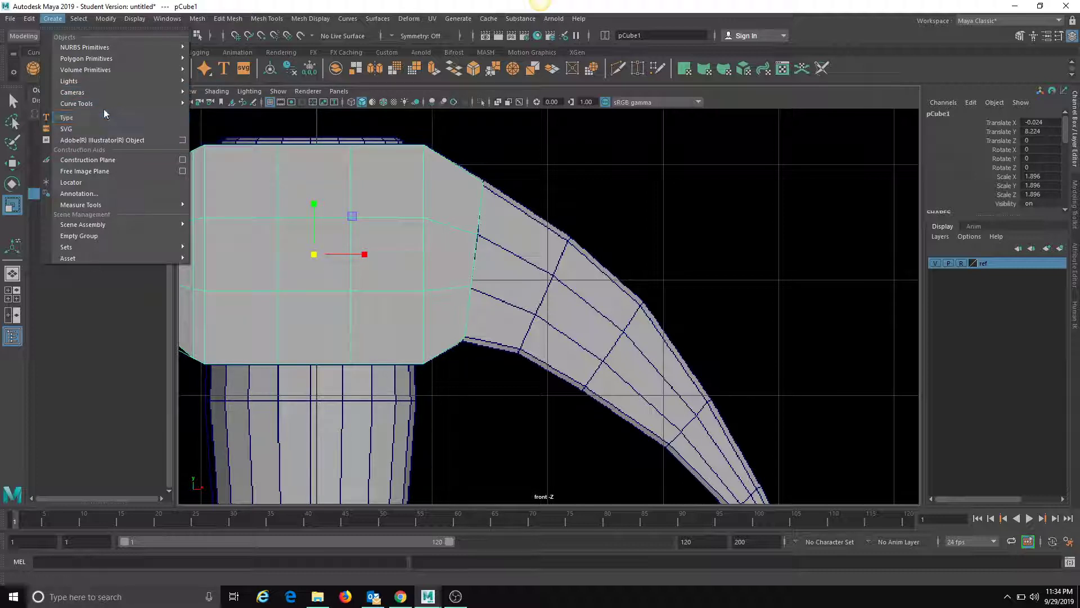
mouse_move(101, 104)
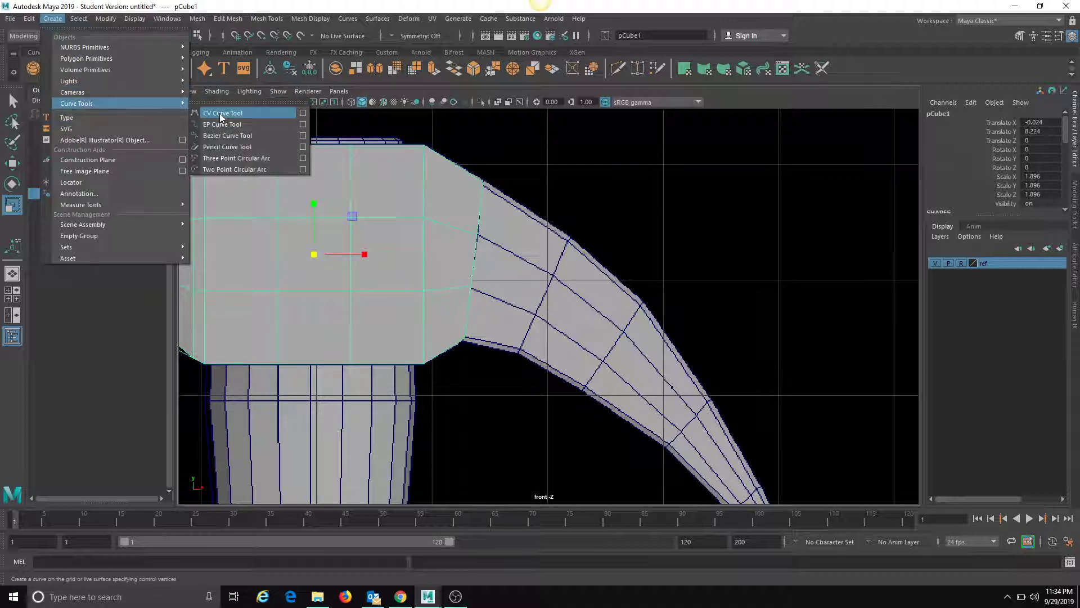
left_click(220, 113)
middle_click_drag(473, 248, 422, 224, "alt")
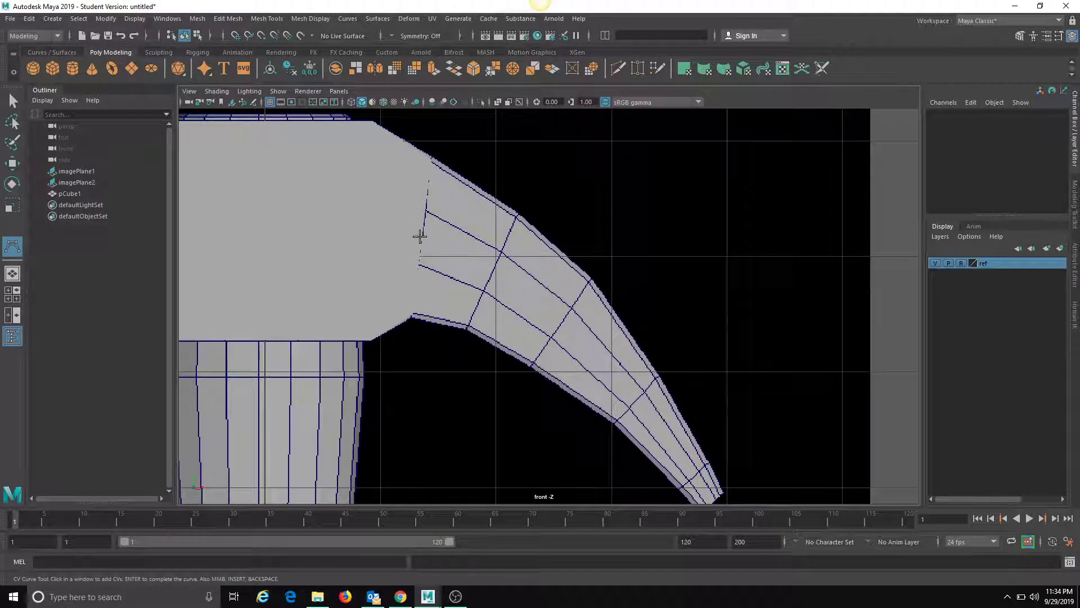
left_click(419, 236)
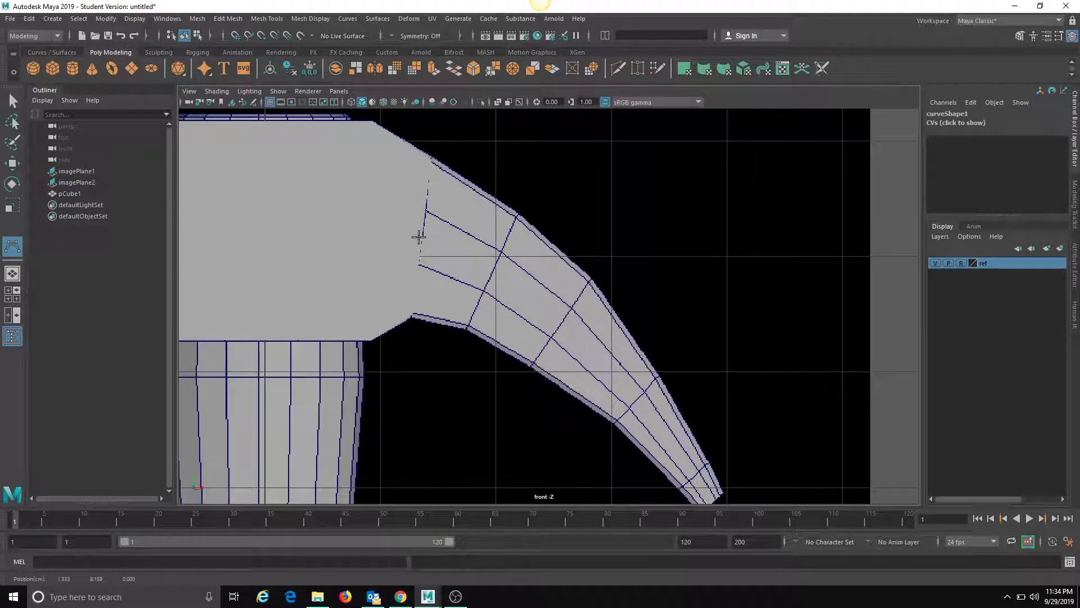
left_click(492, 272)
left_click(561, 326)
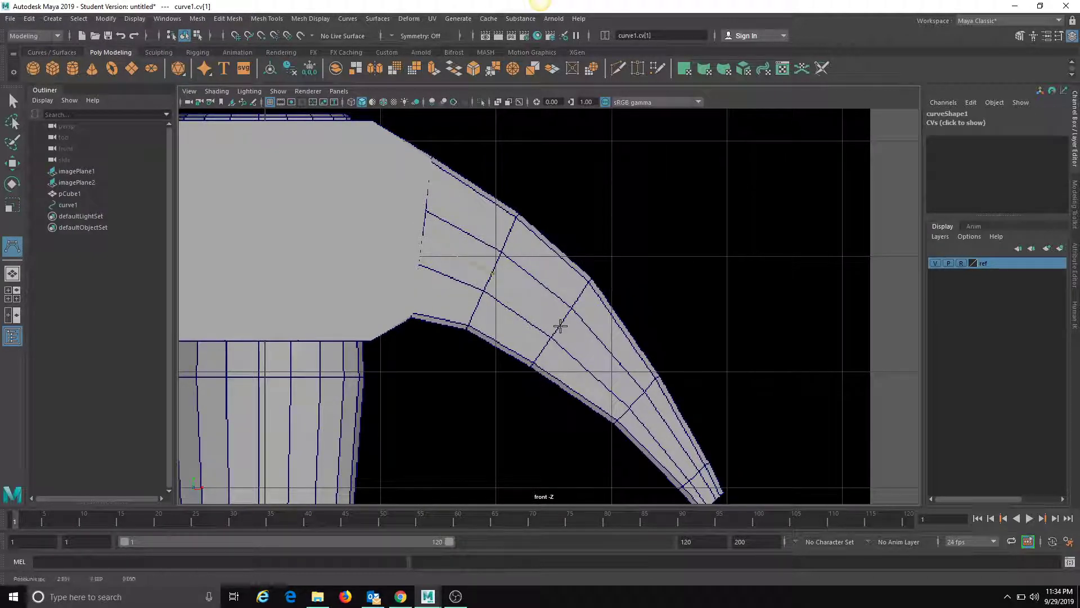
left_click(638, 401)
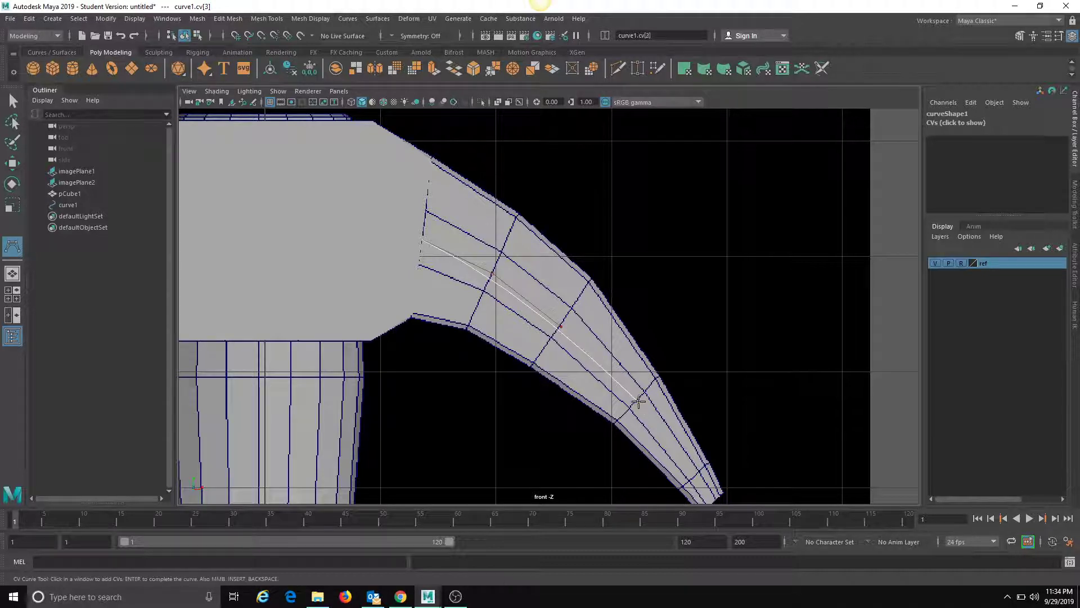
middle_click_drag(667, 429, 621, 337, "alt")
left_click(651, 382)
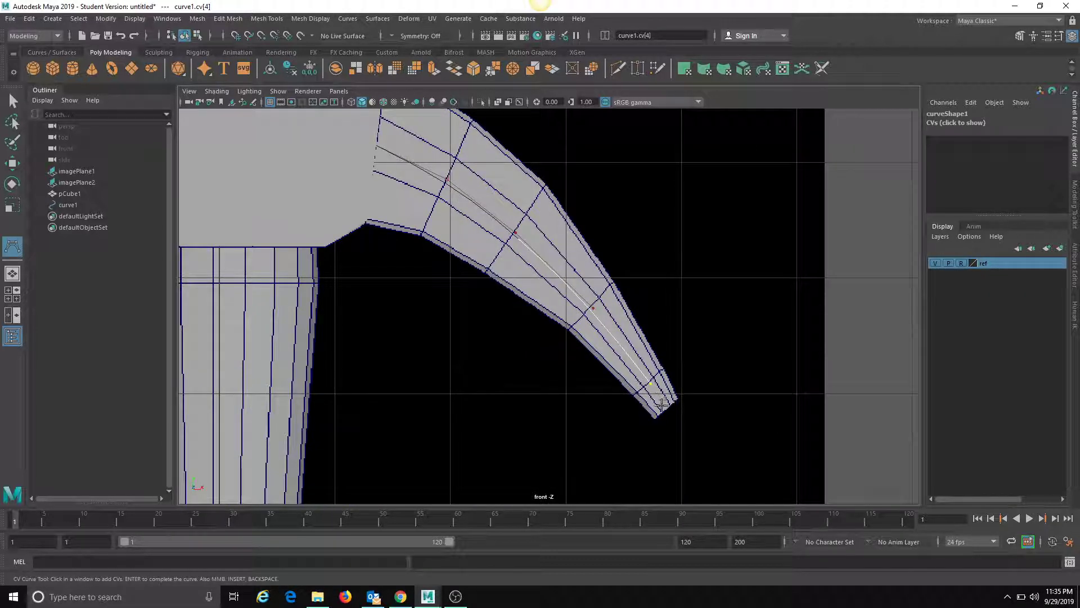
key("Return")
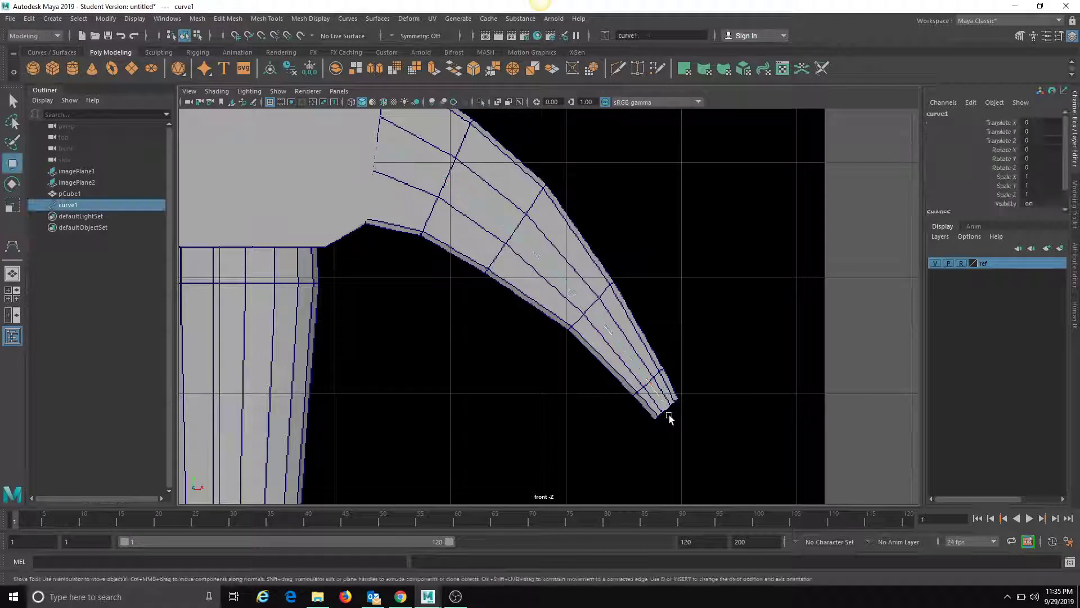
key("w")
Step: Select the hammer head mesh again and switch to the perspective view facing its claw-side end
middle_click_drag(284, 127, 357, 197, "alt")
left_click(413, 192)
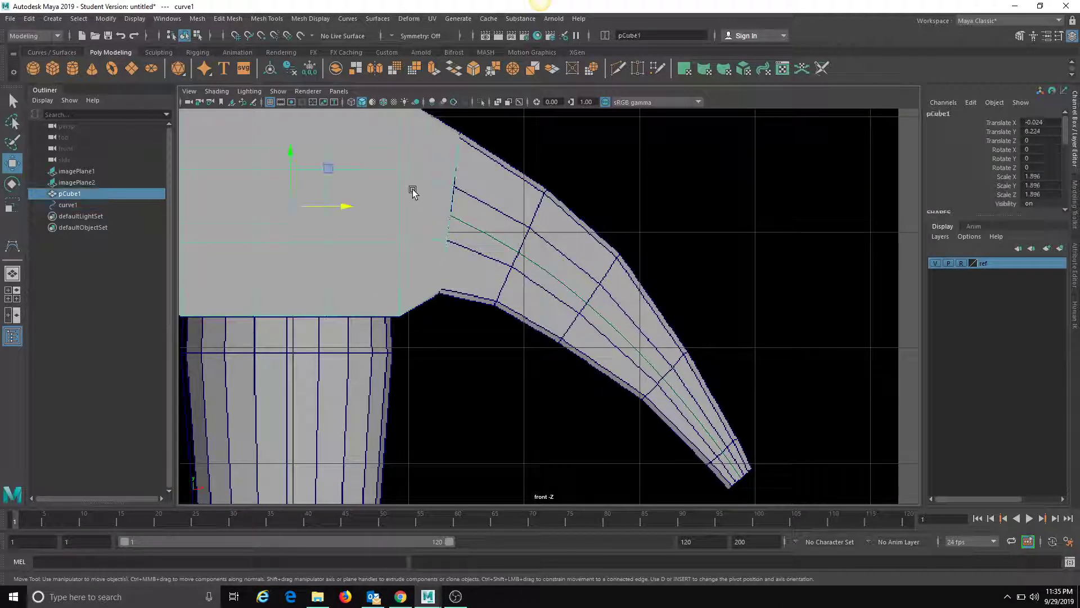
left_click(339, 90)
mouse_move(360, 101)
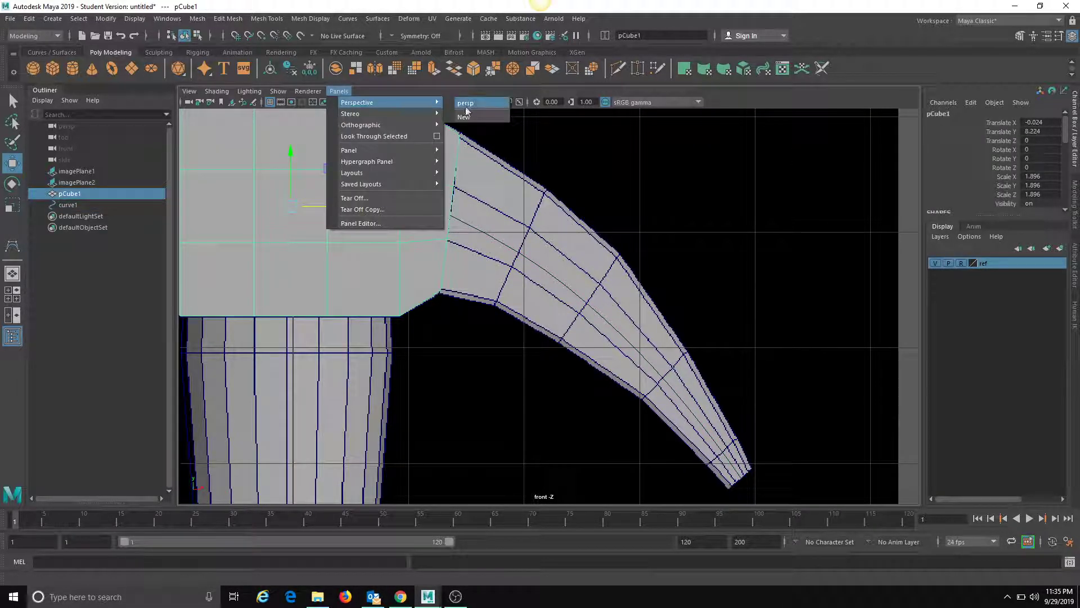
left_click(473, 103)
mouse_move(505, 209)
left_mouse_down("alt")
mouse_move(525, 239)
mouse_move(488, 219)
left_mouse_up("alt")
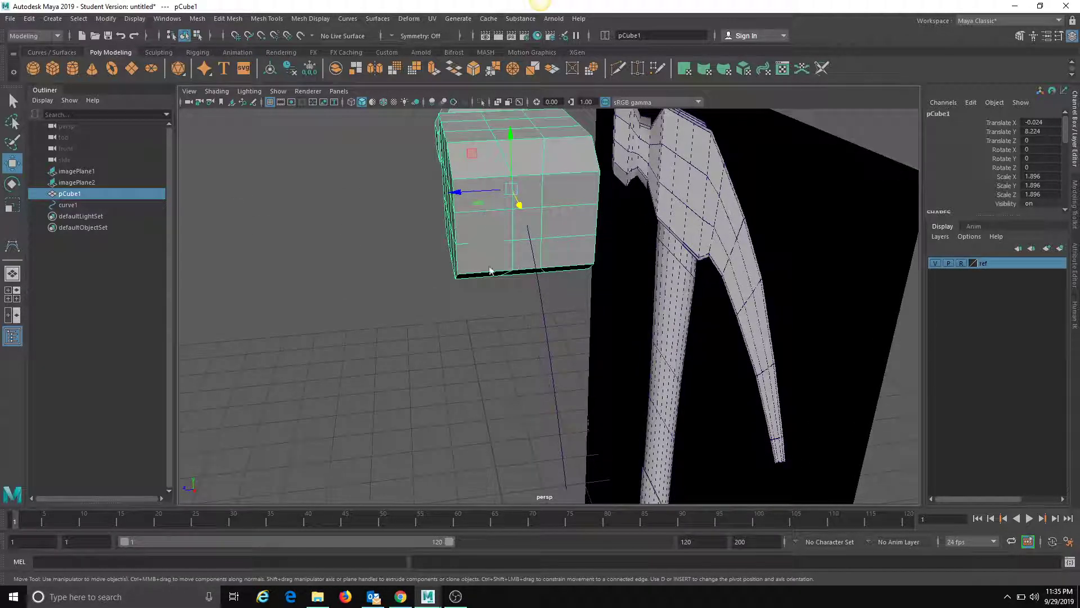
Step: Select the three faces in each outer column of the head's claw-side end, leaving out the middle column
key("F11")
left_click(479, 195)
left_click(478, 246, "shift")
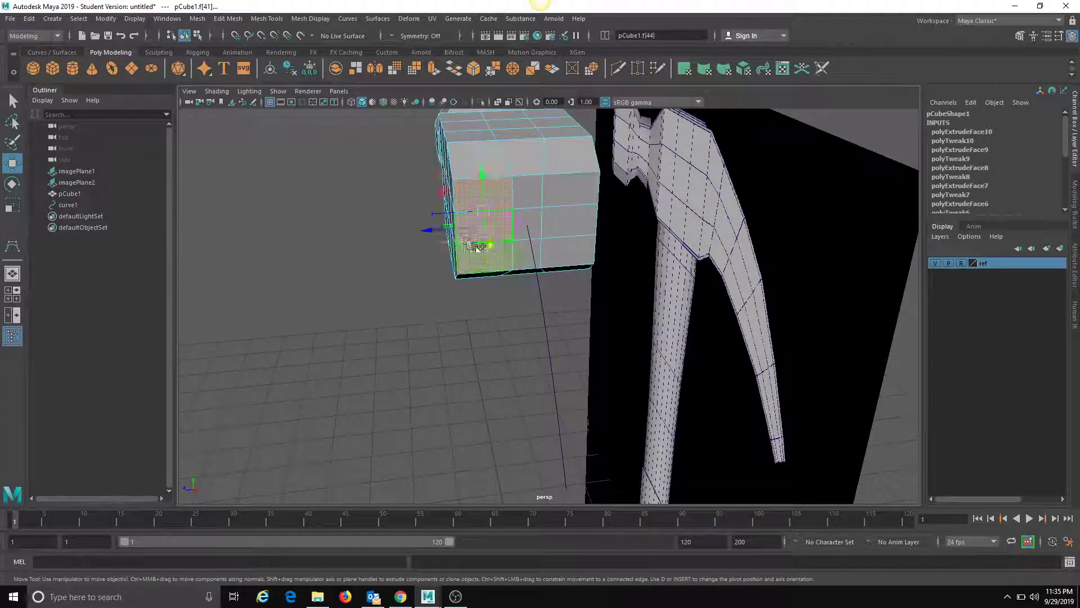
left_click(552, 198, "shift")
left_click(553, 231, "shift")
left_click(555, 234, "shift")
left_click(563, 247, "shift")
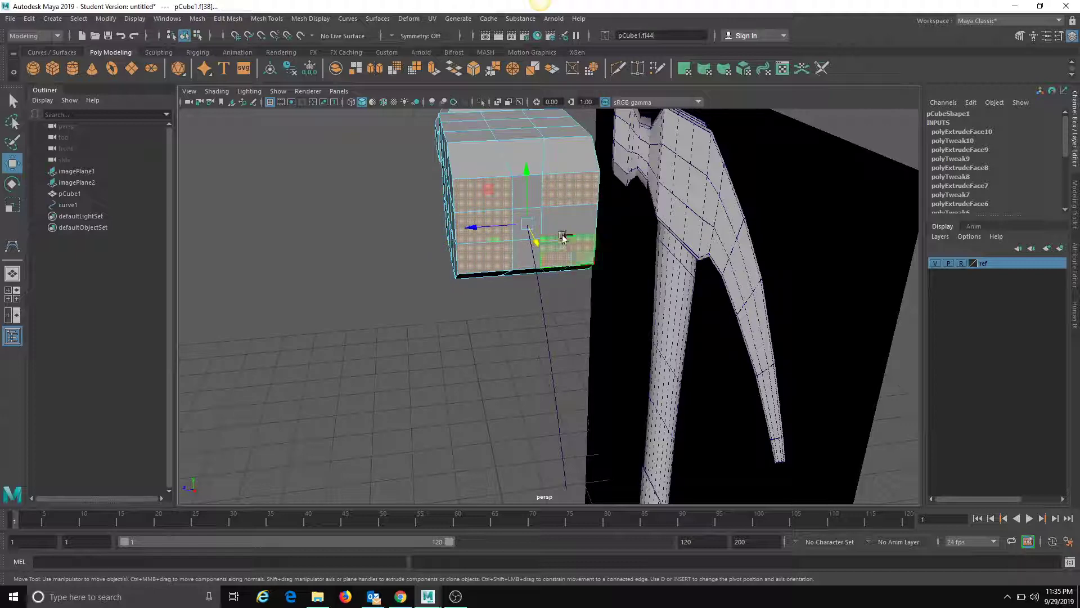
Step: Add the drawn claw curve to the face selection and extrude the selected faces along it
mouse_move(567, 229)
left_mouse_down("alt")
mouse_move(545, 234)
mouse_move(507, 196)
mouse_move(625, 282)
mouse_move(569, 306)
mouse_move(509, 236)
mouse_move(459, 257)
mouse_move(572, 236)
left_mouse_up("alt")
left_click(588, 298)
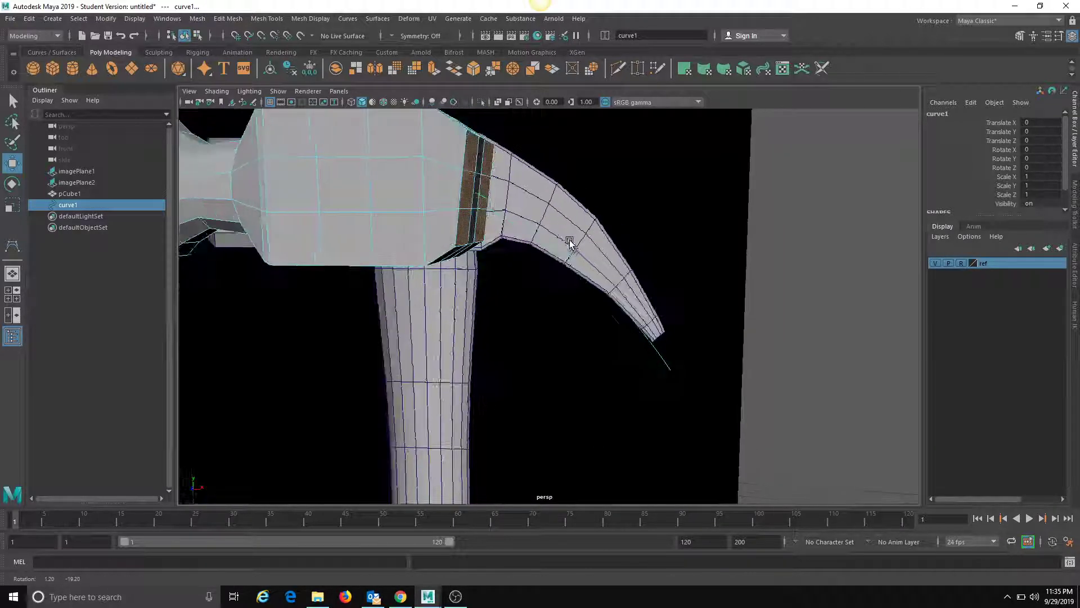
left_click(1019, 35)
left_click(966, 374)
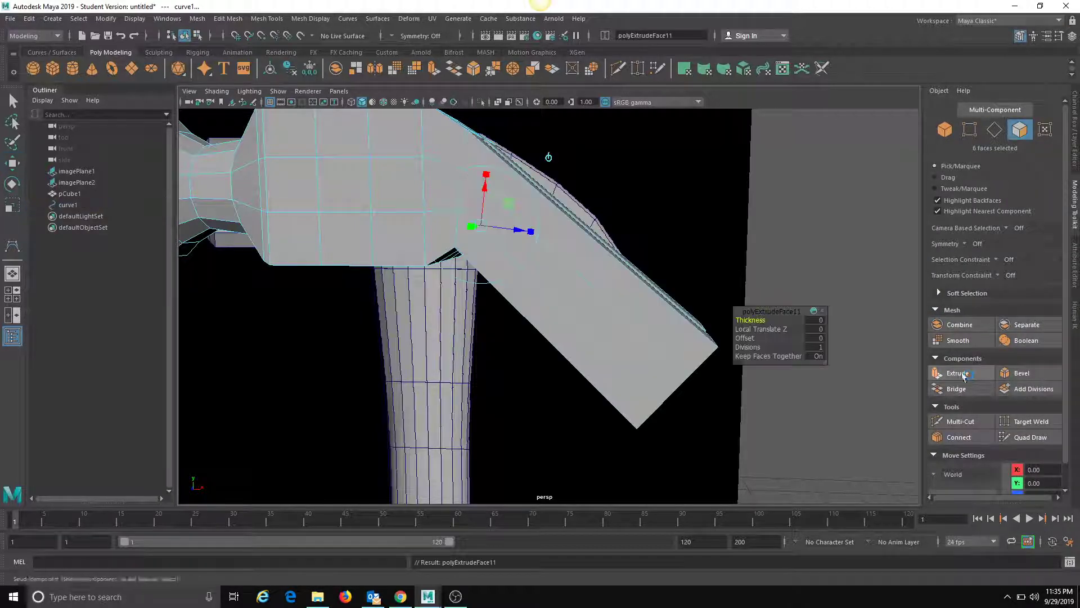
Step: Set the claw extrusion's divisions to 5 so both prongs follow the bend of the curve
left_click_drag(690, 294, 521, 288, "alt")
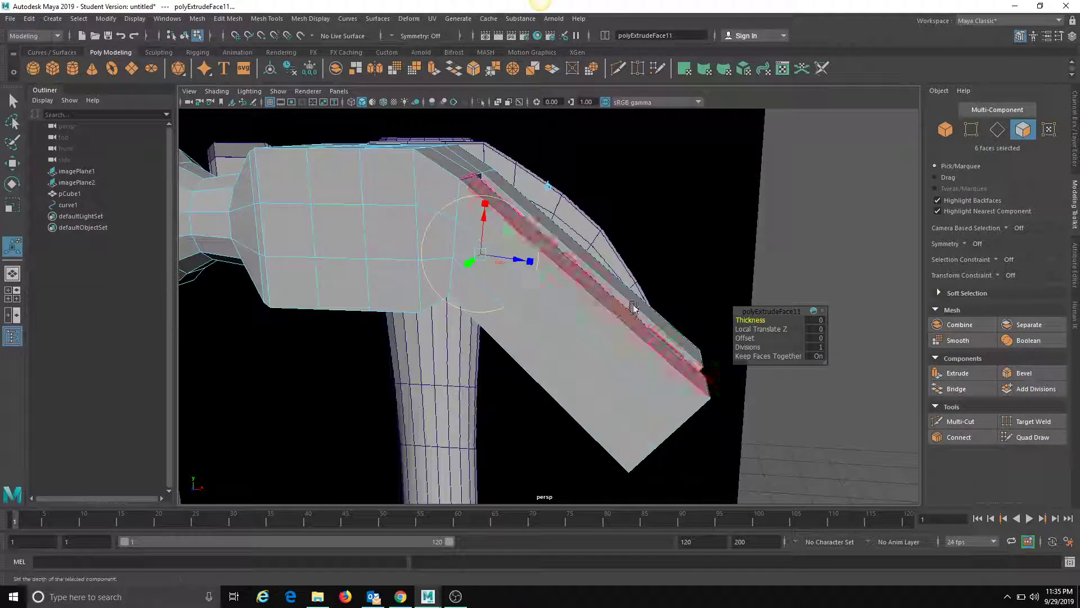
mouse_move(647, 308)
left_mouse_down("alt")
mouse_move(627, 311)
mouse_move(645, 313)
left_mouse_up("alt")
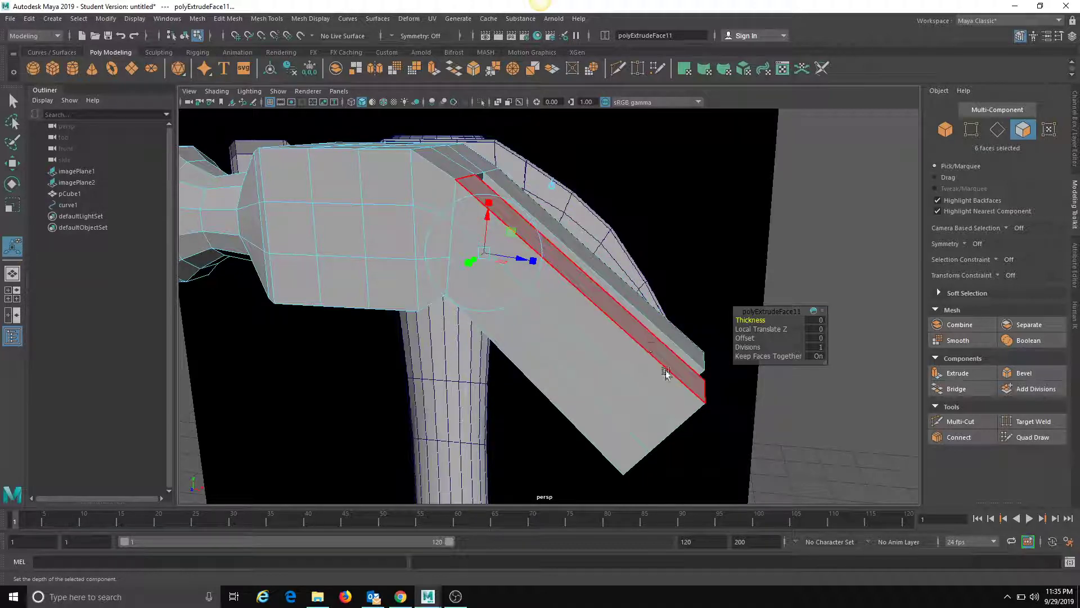
left_click_drag(650, 243, 563, 225, "alt")
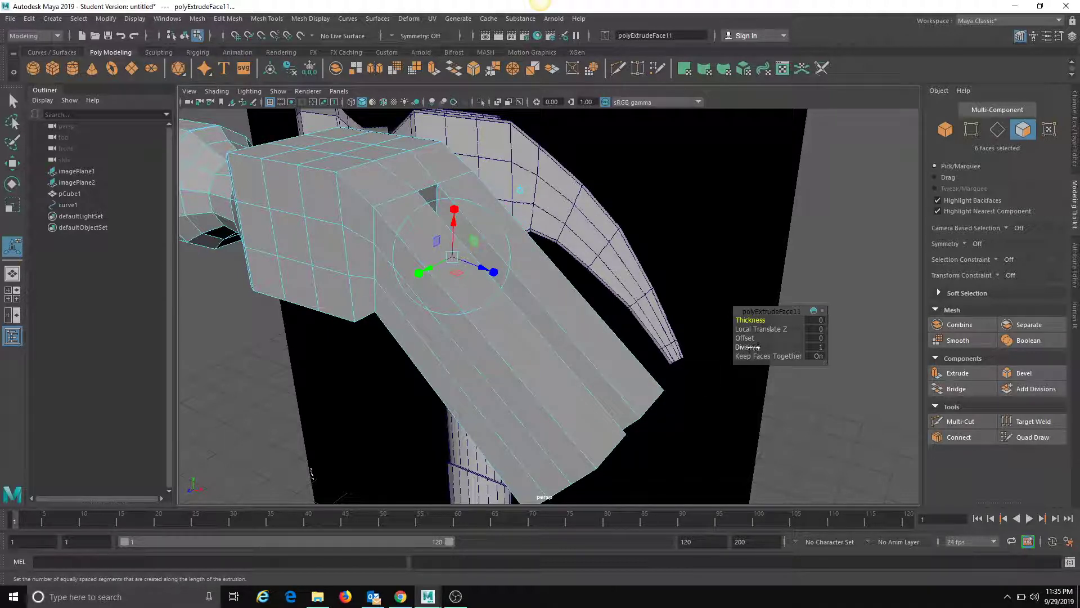
left_click_drag(754, 347, 771, 347)
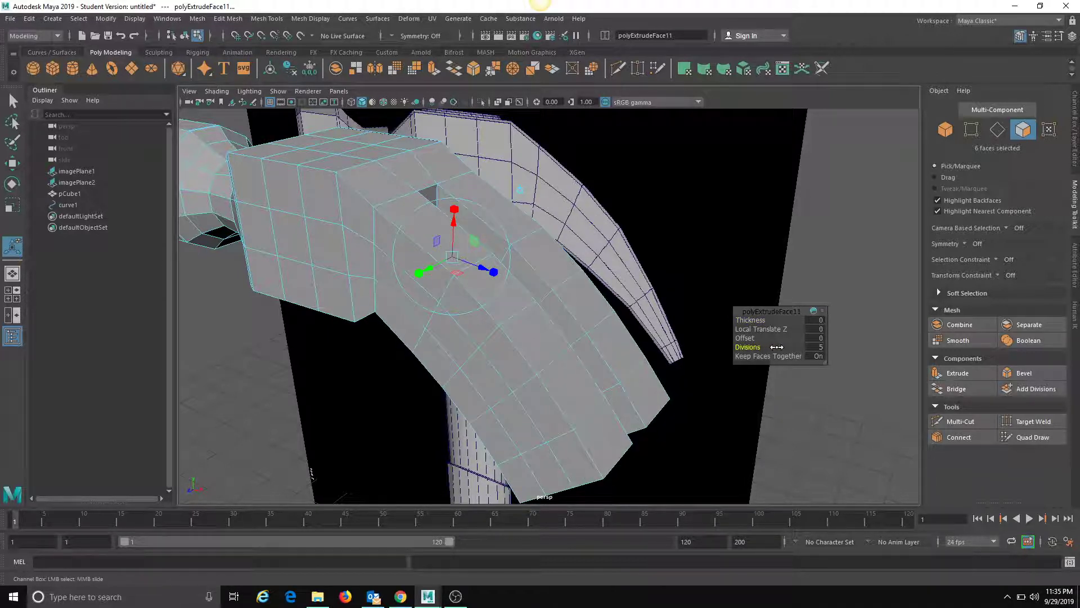
left_click_drag(634, 353, 540, 336, "alt")
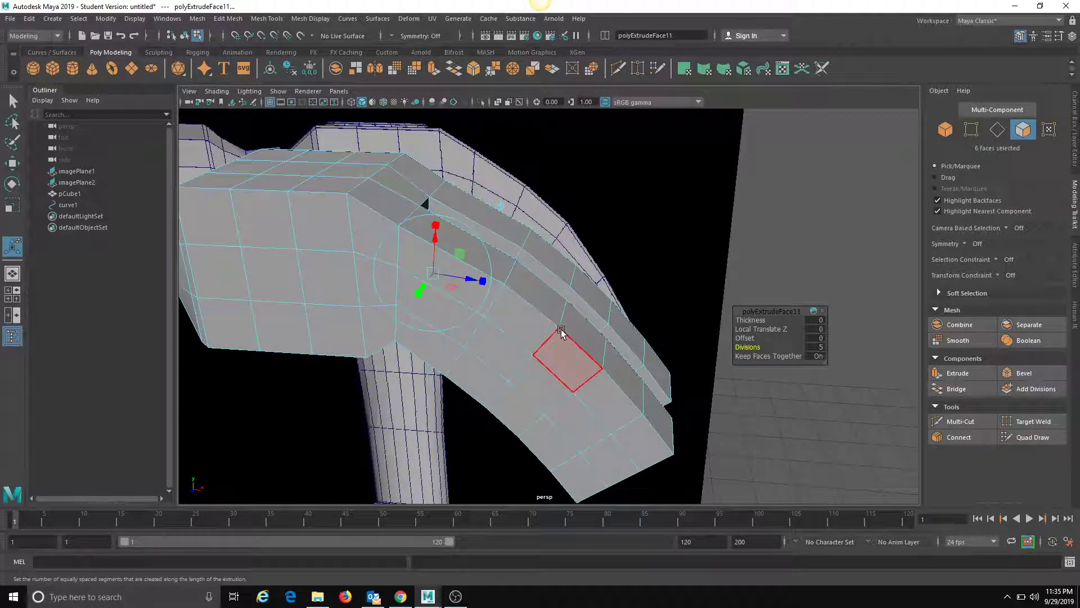
Step: Try an offset and a thickness change on the claw extrusion, undoing each one
left_click_drag(676, 272, 647, 262, "alt")
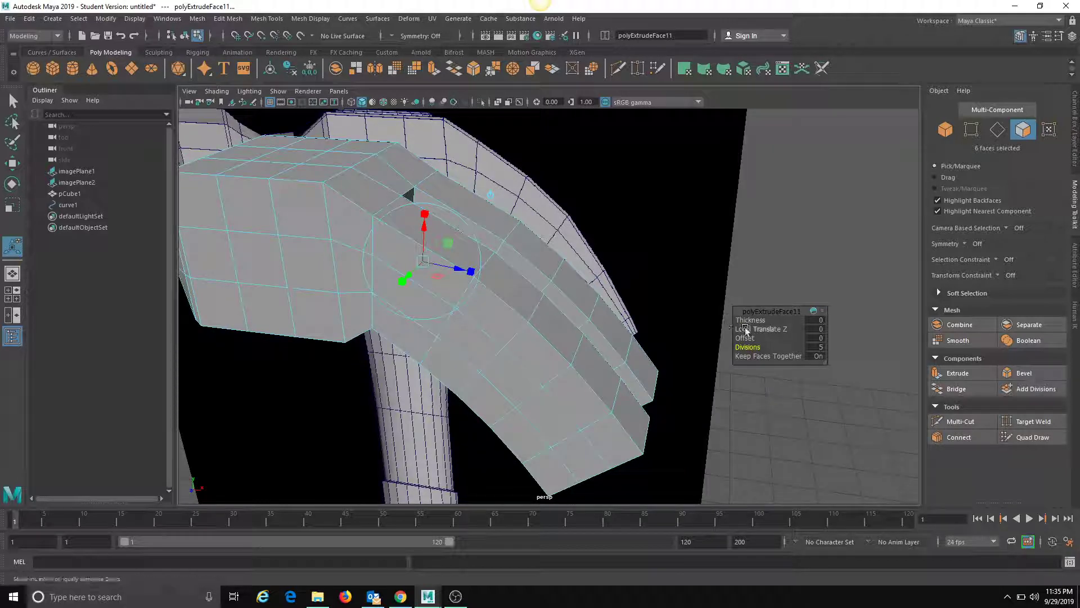
left_click_drag(745, 339, 639, 351)
key("ctrl+z")
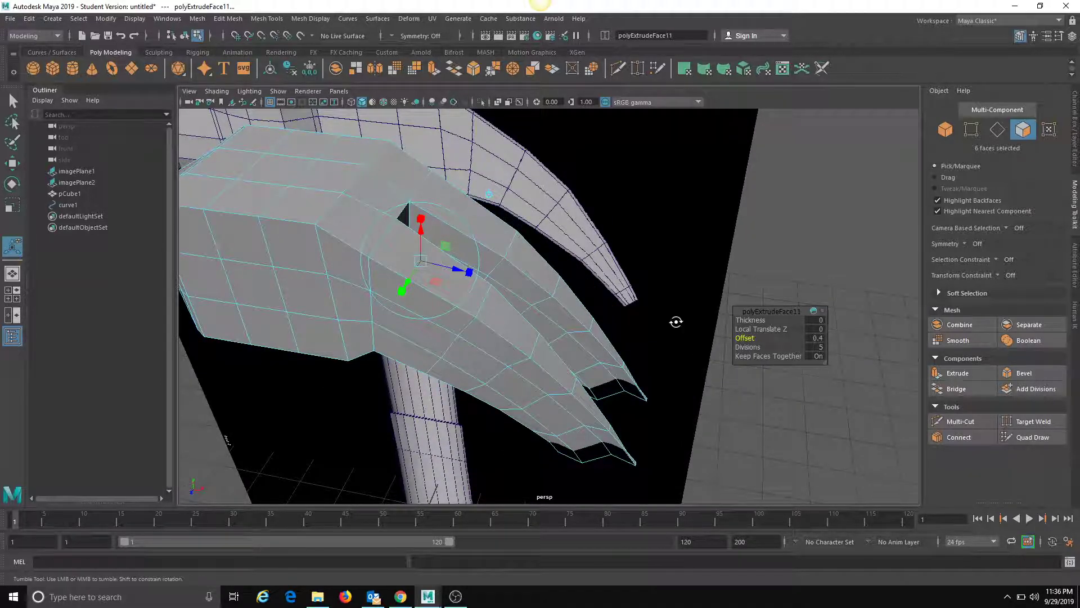
left_click_drag(676, 321, 586, 286, "alt")
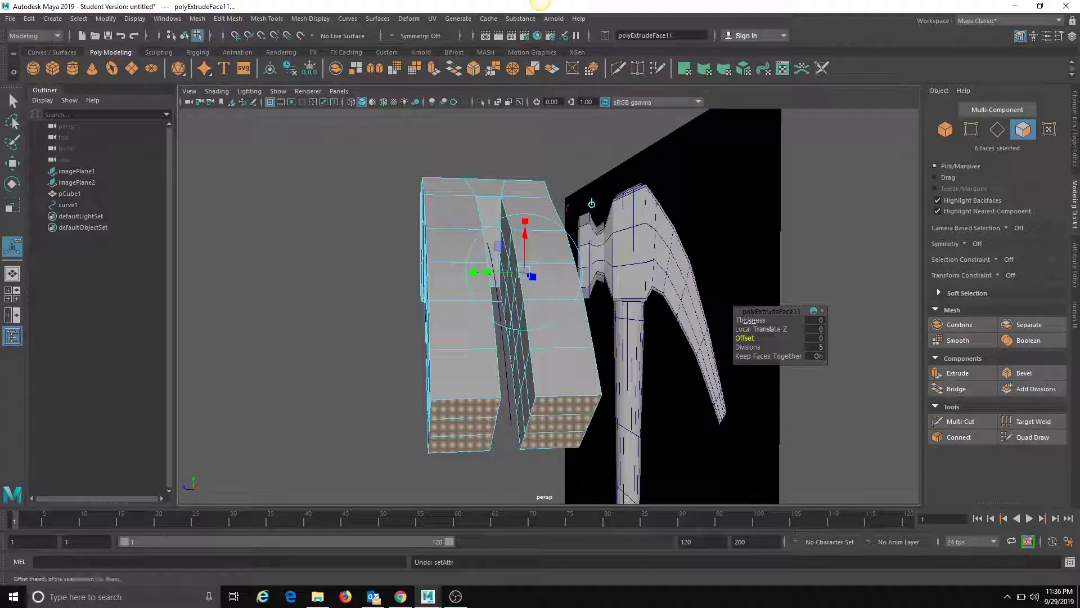
left_click_drag(756, 328, 730, 315)
left_click_drag(424, 311, 574, 325, "alt")
key("ctrl+z")
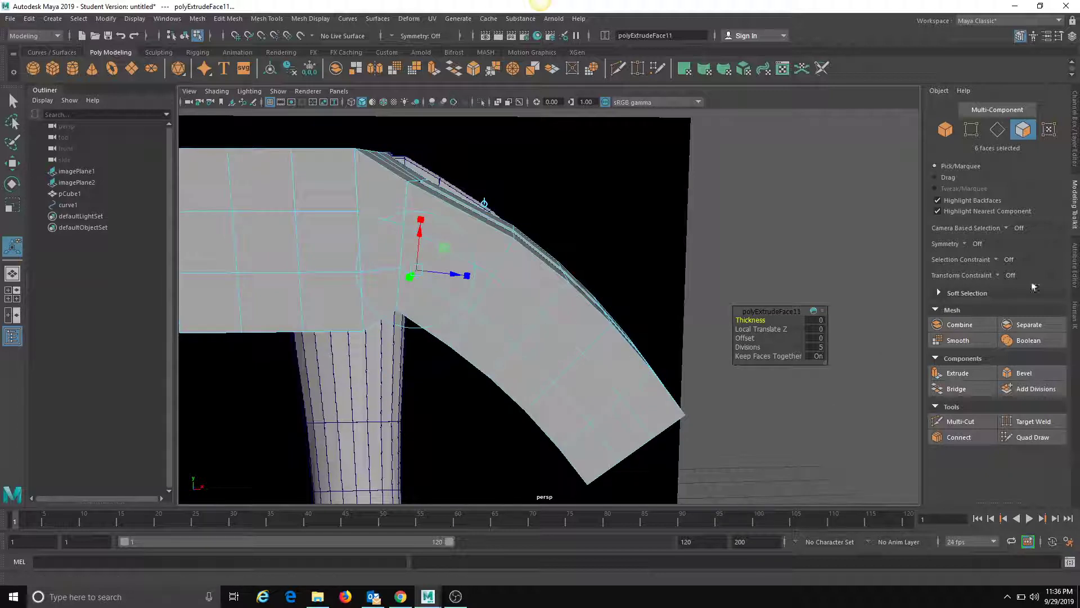
Step: Lower the end point of the extrusion's taper curve so the claw prongs narrow steadily toward their tips
left_click(1075, 269)
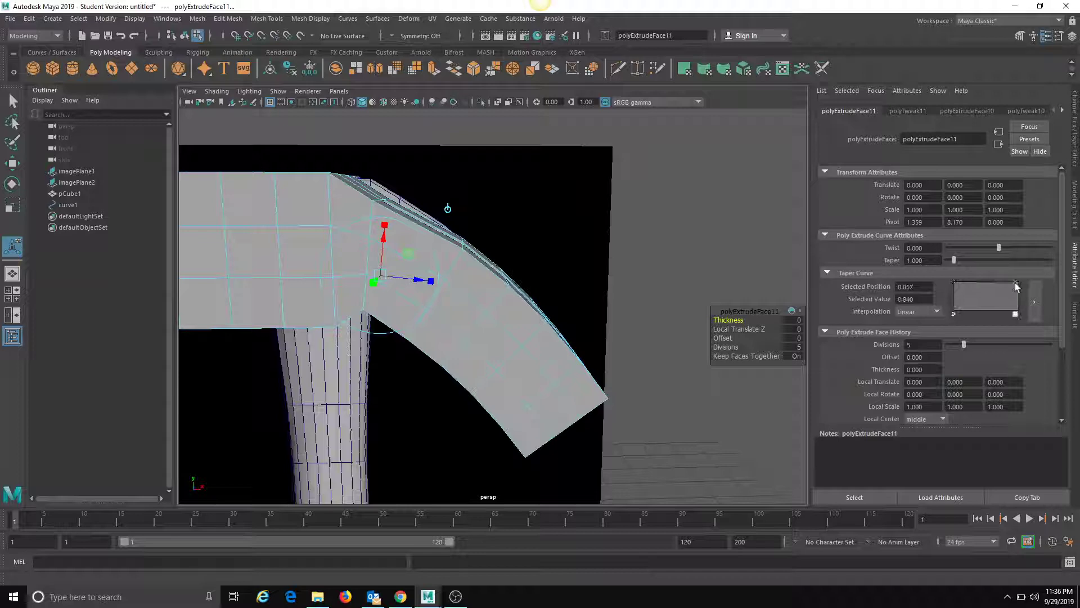
left_click_drag(1016, 283, 1022, 308)
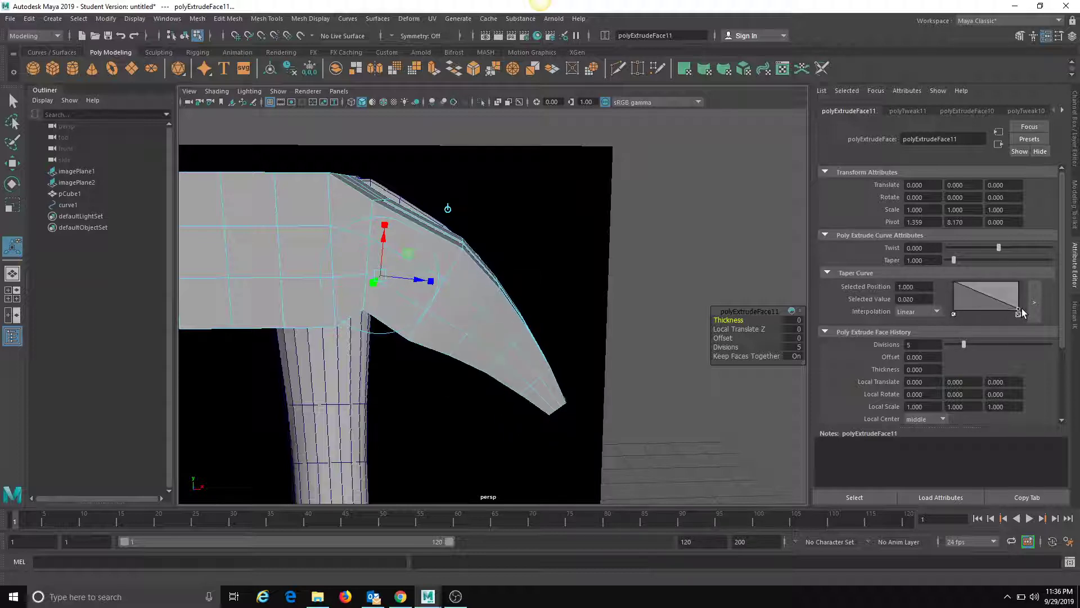
left_click_drag(616, 267, 552, 280, "alt")
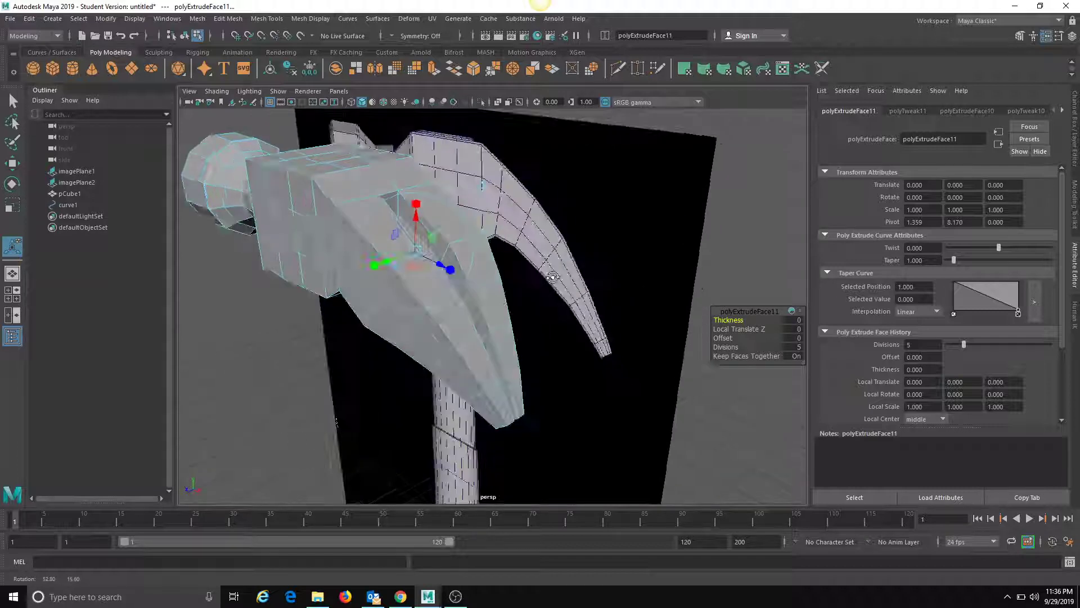
Step: Set the interpolation of the claw extrusion's taper curve to Spline
left_click(917, 311)
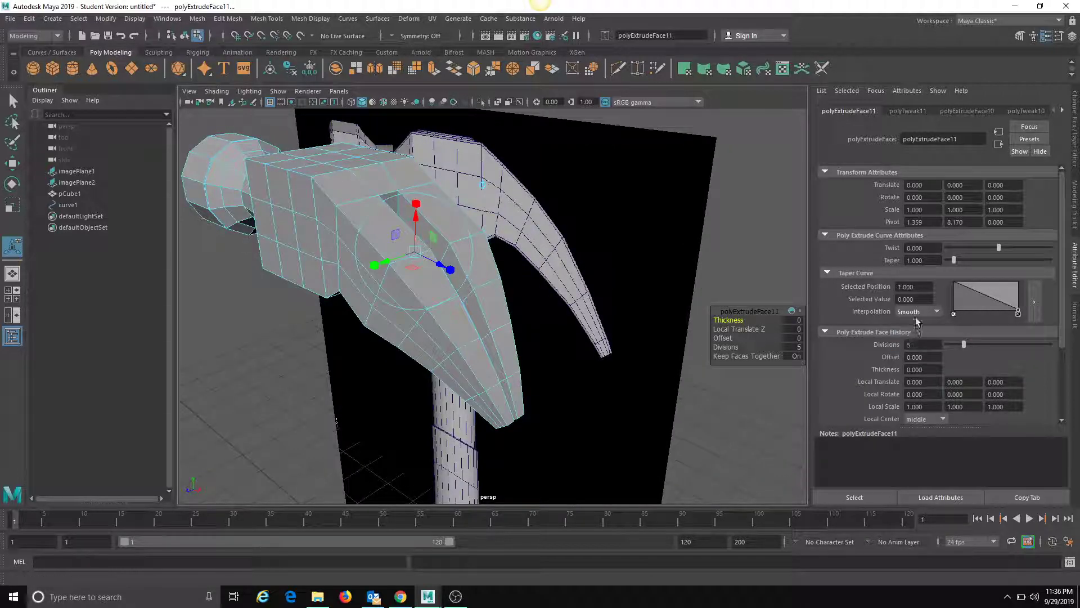
left_click(924, 311)
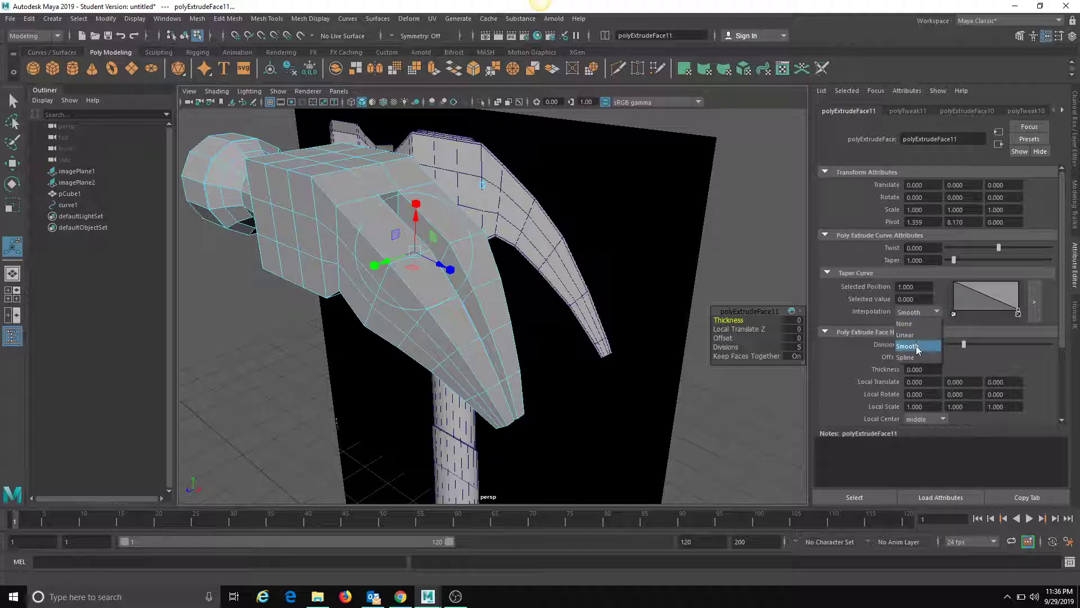
left_click(905, 357)
left_click_drag(540, 315, 423, 328, "alt")
left_click_drag(482, 285, 558, 302, "alt")
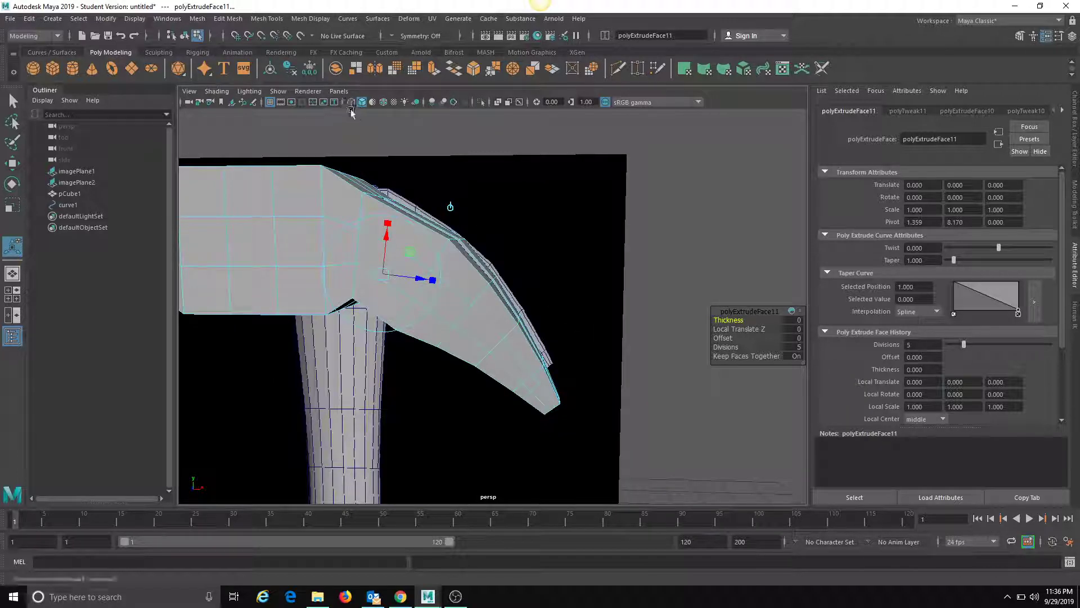
Step: Switch to the front orthographic view, return the hammer mesh to object mode and turn on X-Ray shading
left_click(339, 92)
mouse_move(388, 125)
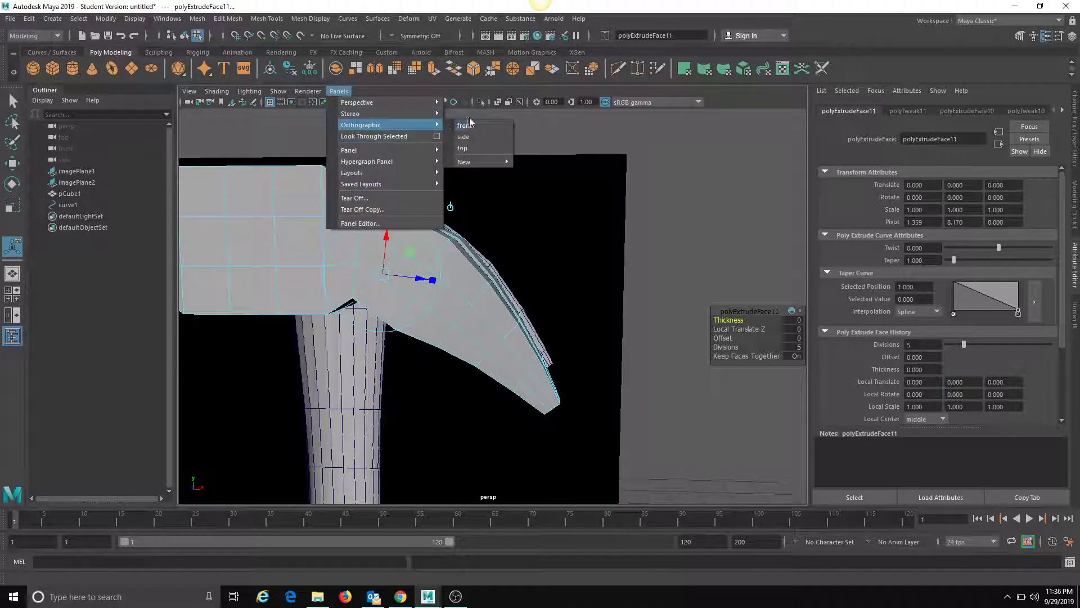
left_click(478, 125)
right_click_drag(569, 185, 596, 171)
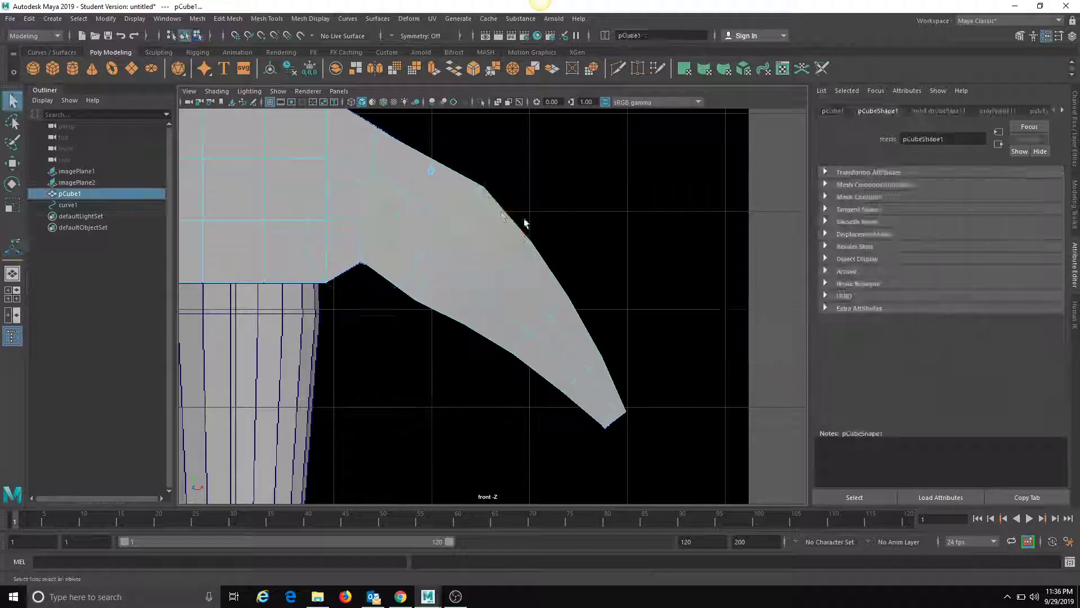
left_click(217, 92)
left_click(242, 205)
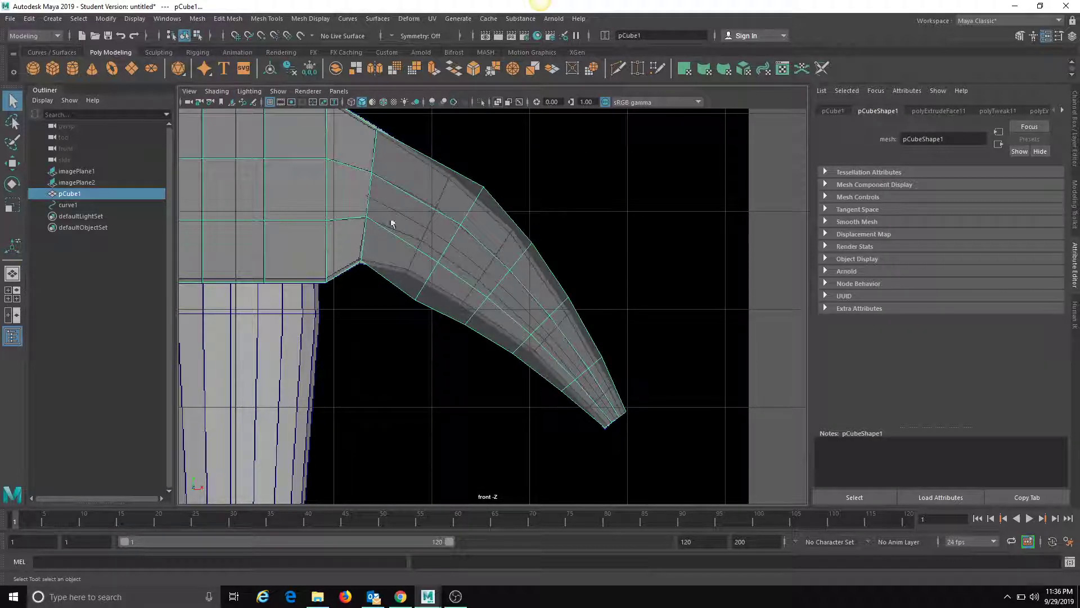
Step: In vertex mode, move the claw's first cross-section row of vertices toward the head and rotate it more upright to fit the reference
right_click(453, 230)
left_click(420, 230)
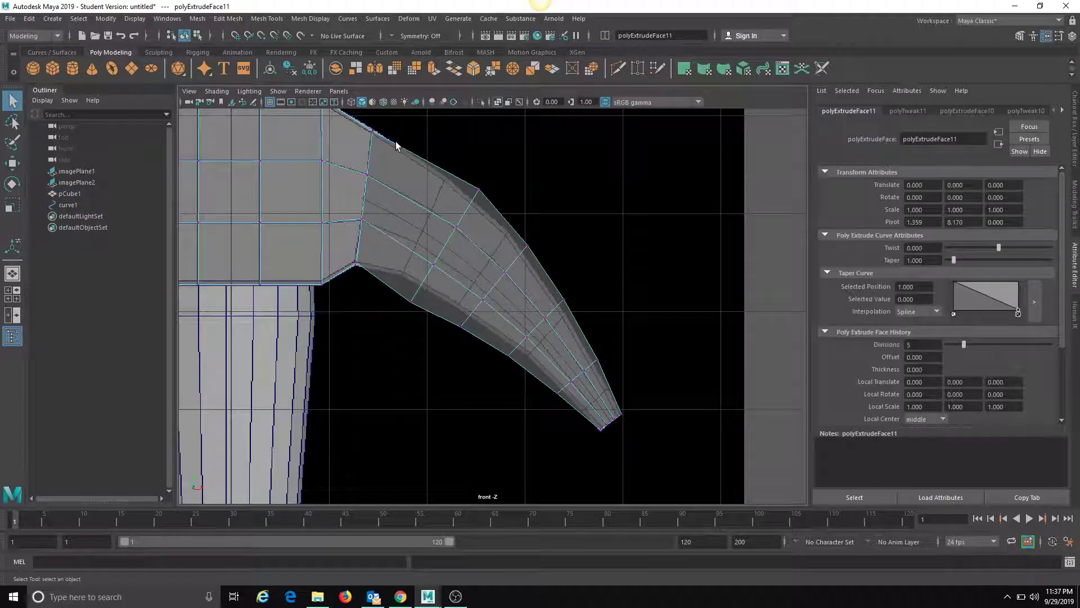
left_click_drag(416, 167, 511, 362)
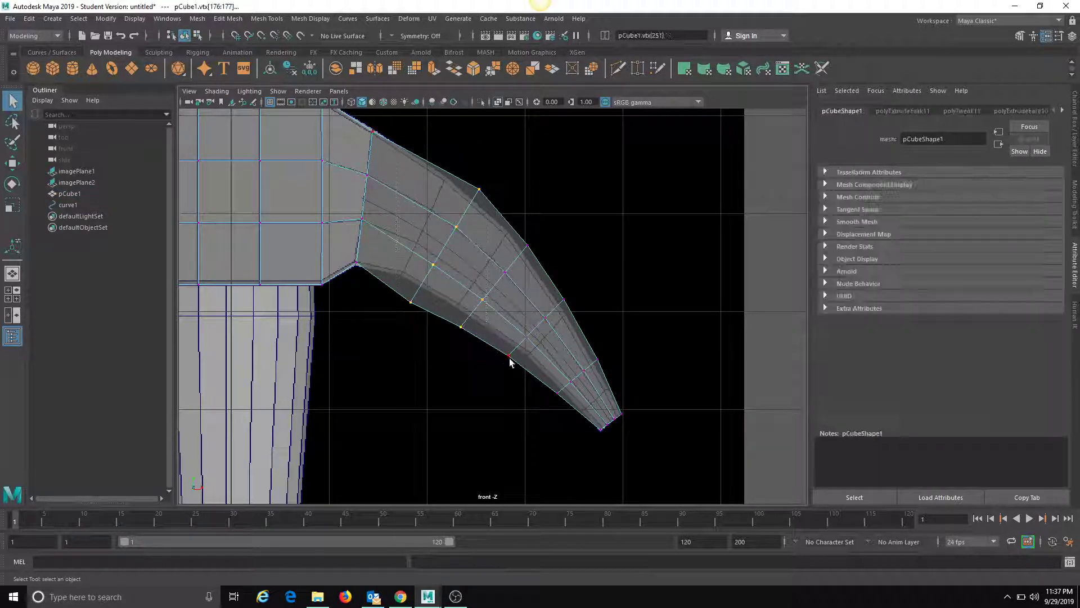
left_click_drag(608, 433, 512, 332)
key("w")
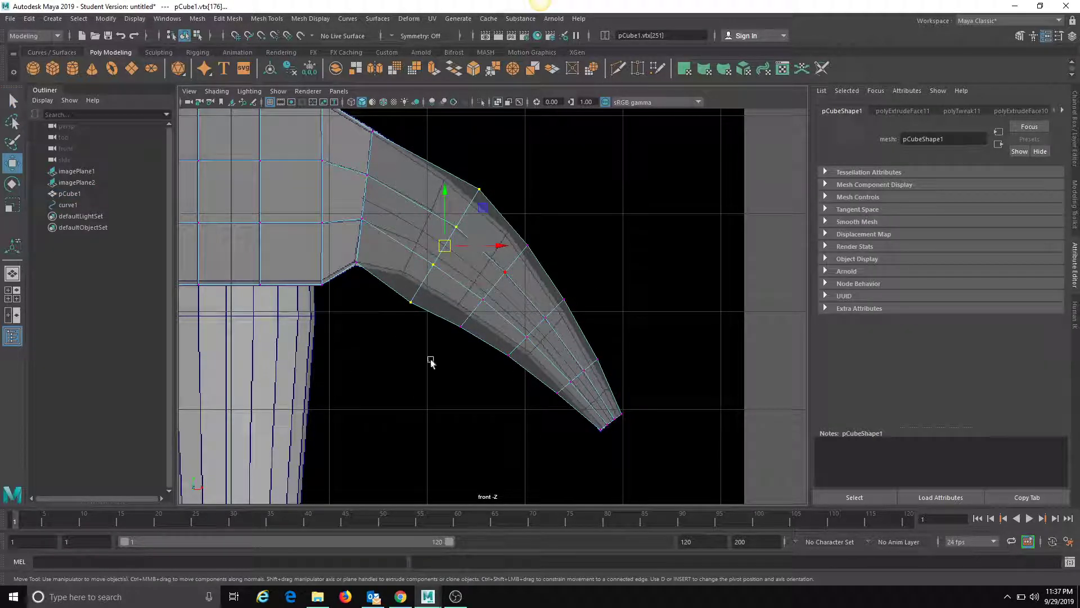
left_click_drag(442, 251, 425, 227)
key("e")
key("w")
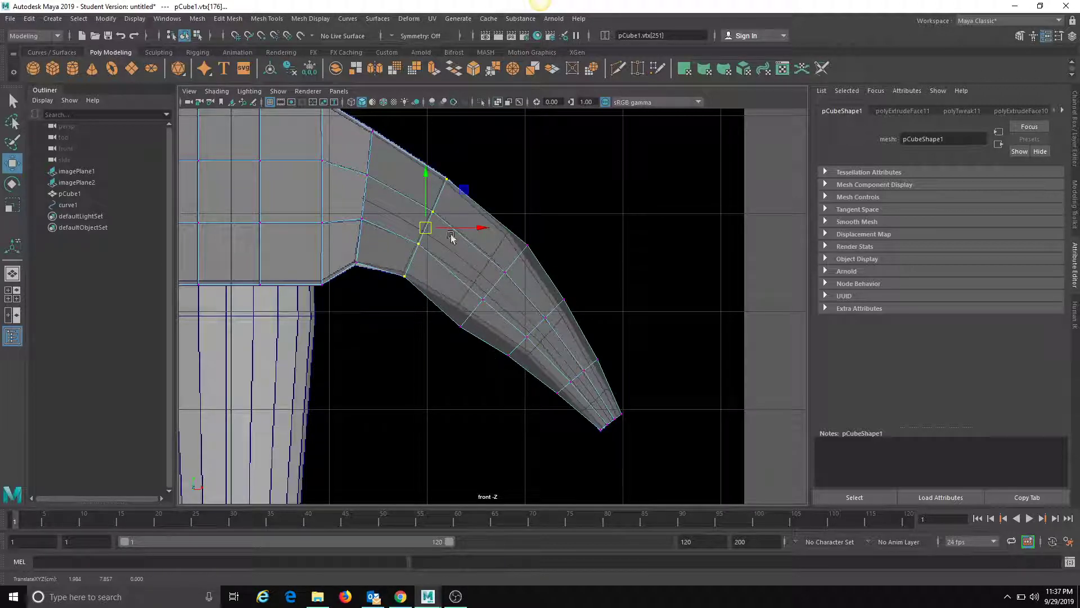
Step: Move and rotate the vertex row at the claw's upper bend back toward the head to follow the reference curve
left_click_drag(464, 164, 546, 303)
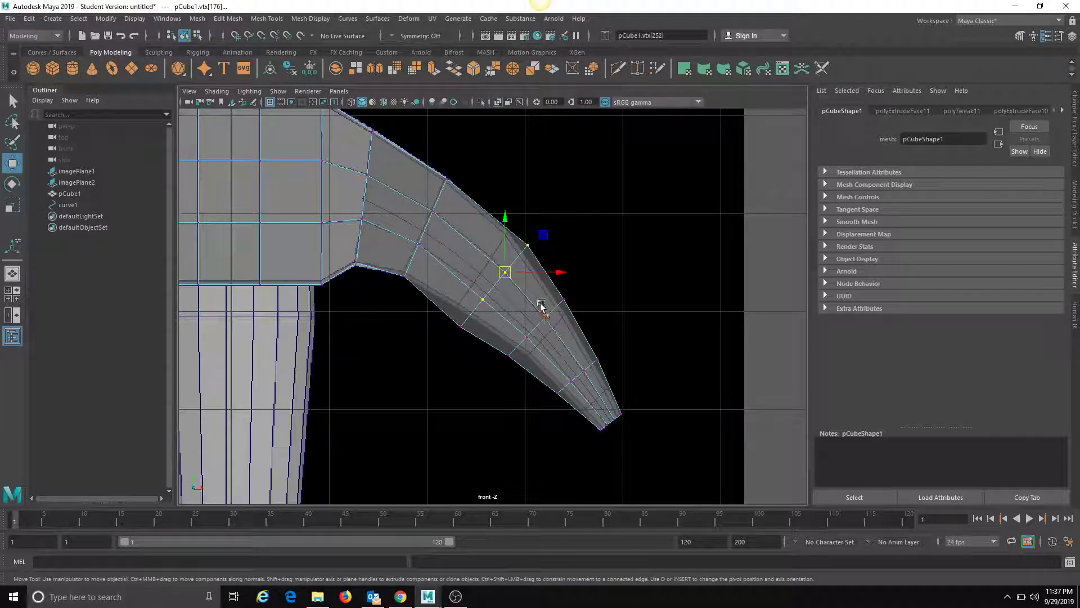
left_click_drag(460, 221, 542, 330)
left_click_drag(498, 287, 486, 269)
key("e")
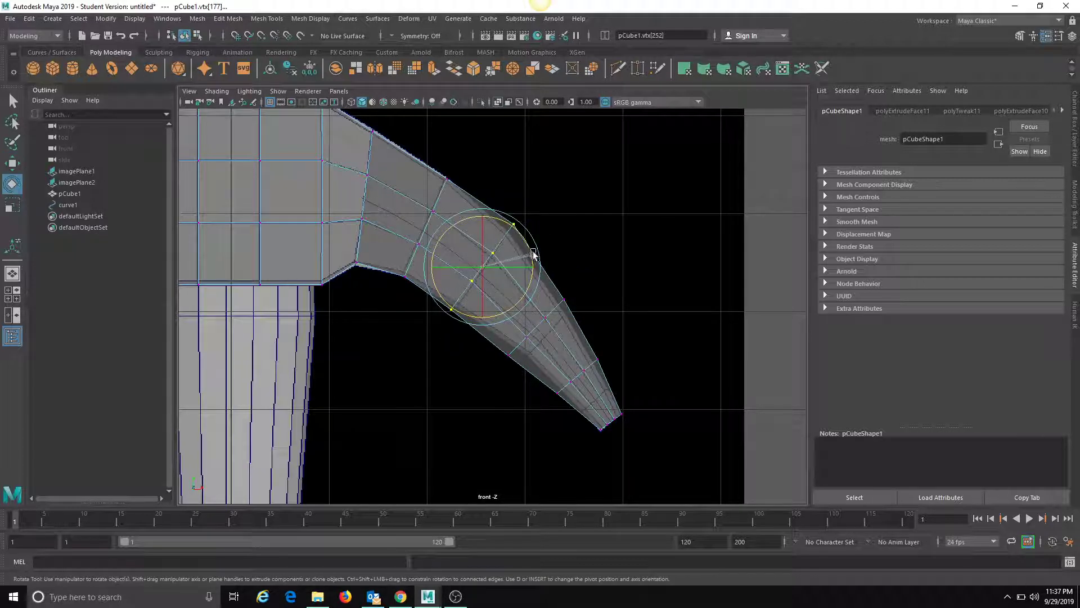
key("w")
left_click_drag(484, 267, 483, 273)
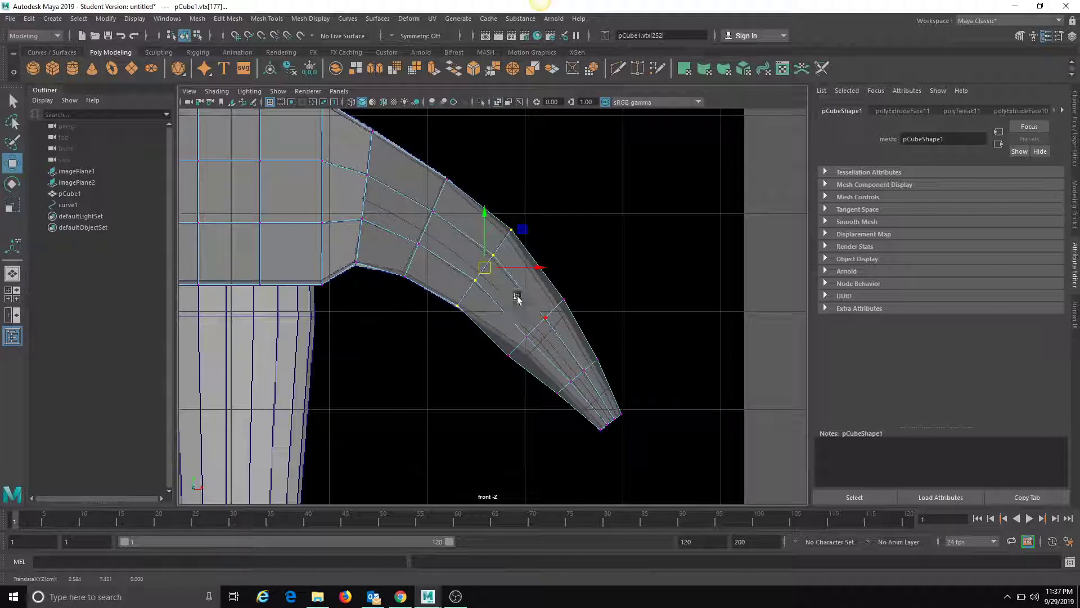
Step: Shift the claw's next vertex row toward the tip and scale it to fit the tapered reference outline
left_click_drag(555, 375, 572, 369)
right_click_drag(534, 368, 589, 371, "alt")
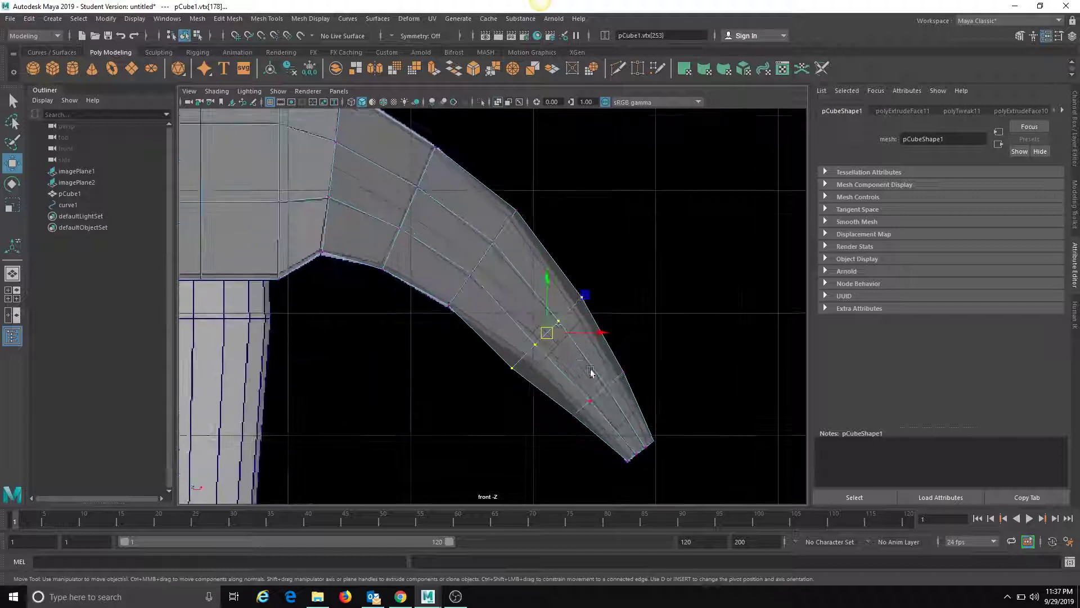
mouse_move(542, 333)
left_mouse_down()
mouse_move(556, 339)
mouse_move(535, 342)
mouse_move(554, 342)
left_mouse_up()
key("r")
key("w")
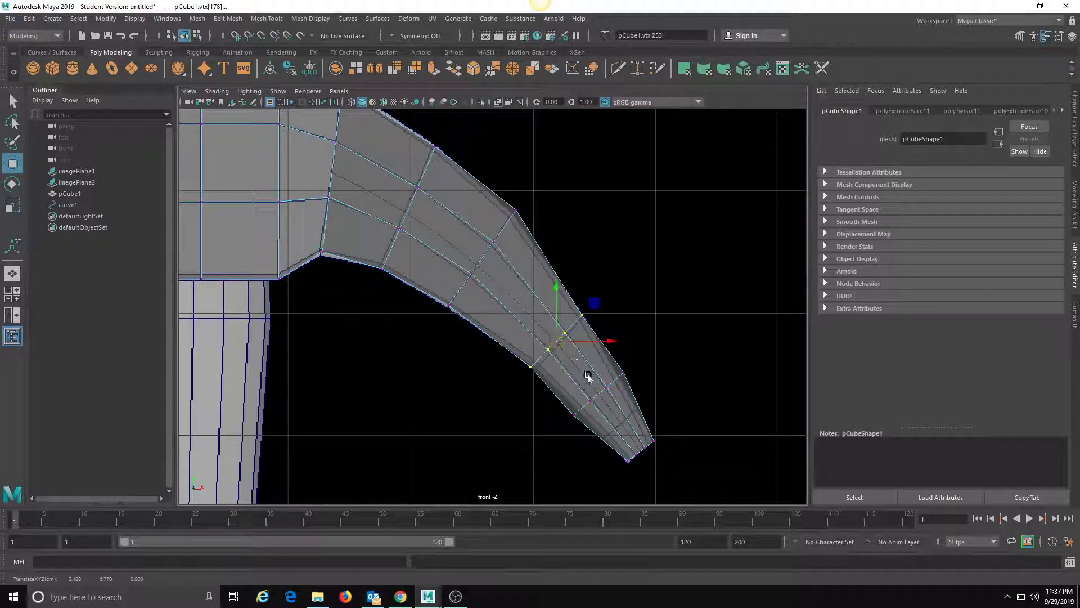
Step: Move the last vertex row before the claw tip closer to the tip and scale it to match the taper
middle_click_drag(589, 377, 510, 283, "alt")
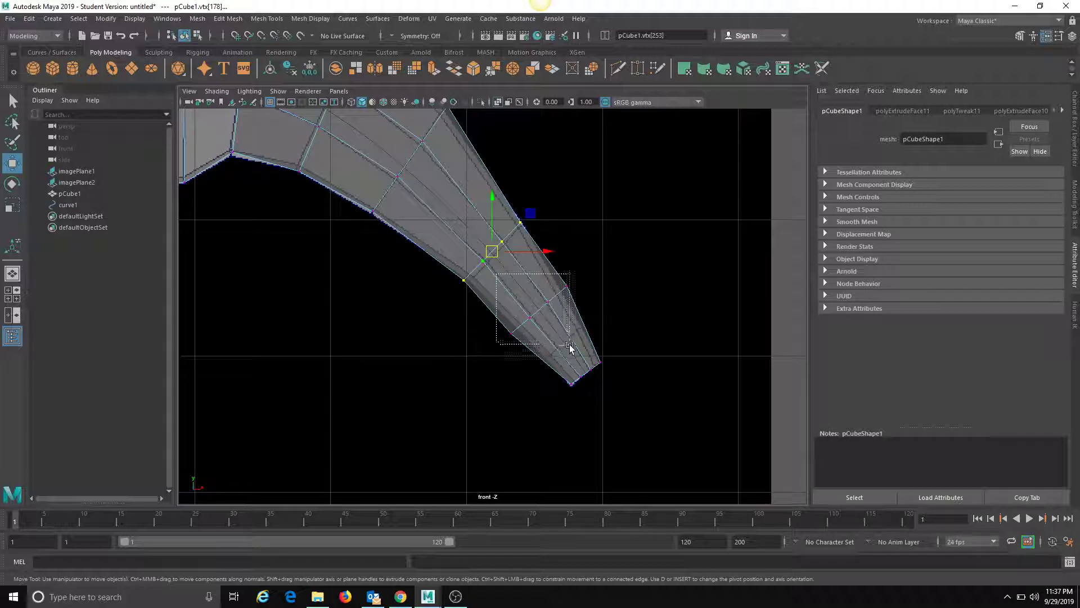
left_click_drag(570, 344, 576, 358)
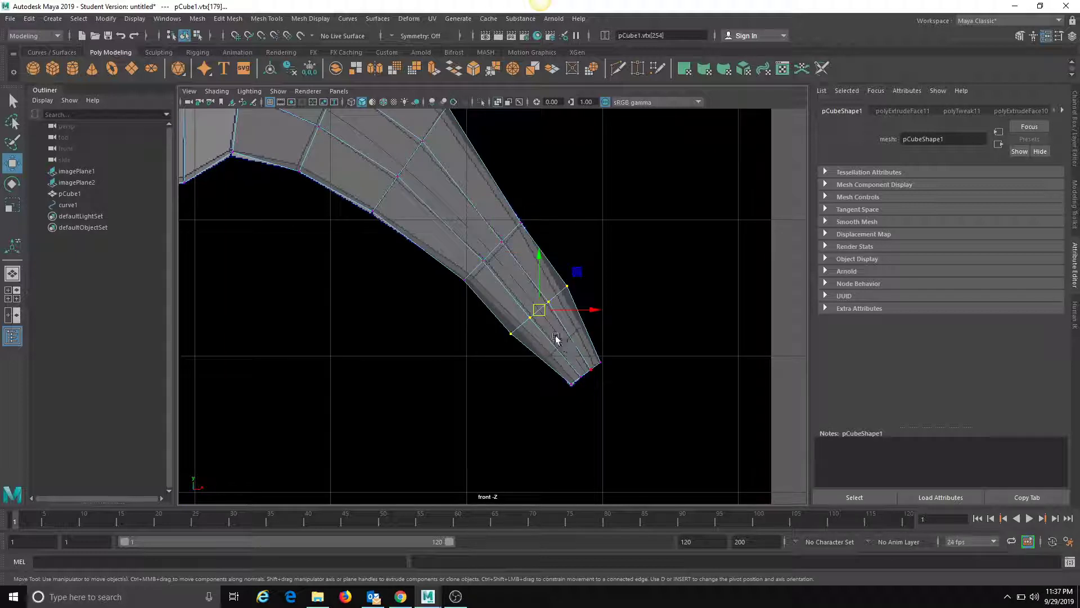
left_click_drag(539, 311, 561, 345)
key("r")
key("w")
key("r")
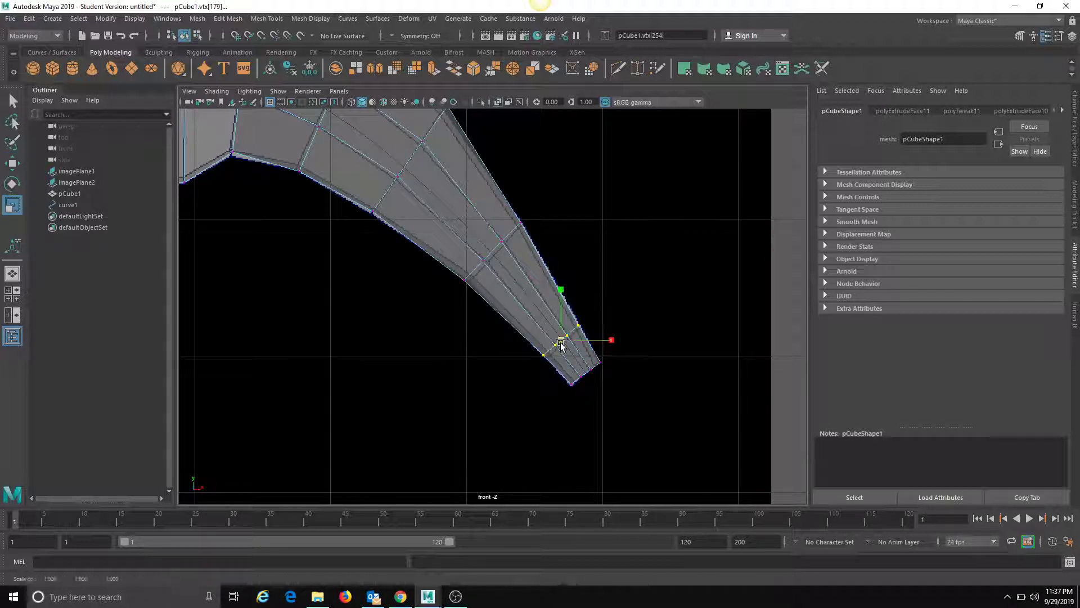
Step: Examine the claw tip up close and inspect the shape of both prongs in the perspective view
middle_click_drag(526, 365, 509, 346, "alt")
right_click_drag(509, 346, 644, 371, "alt")
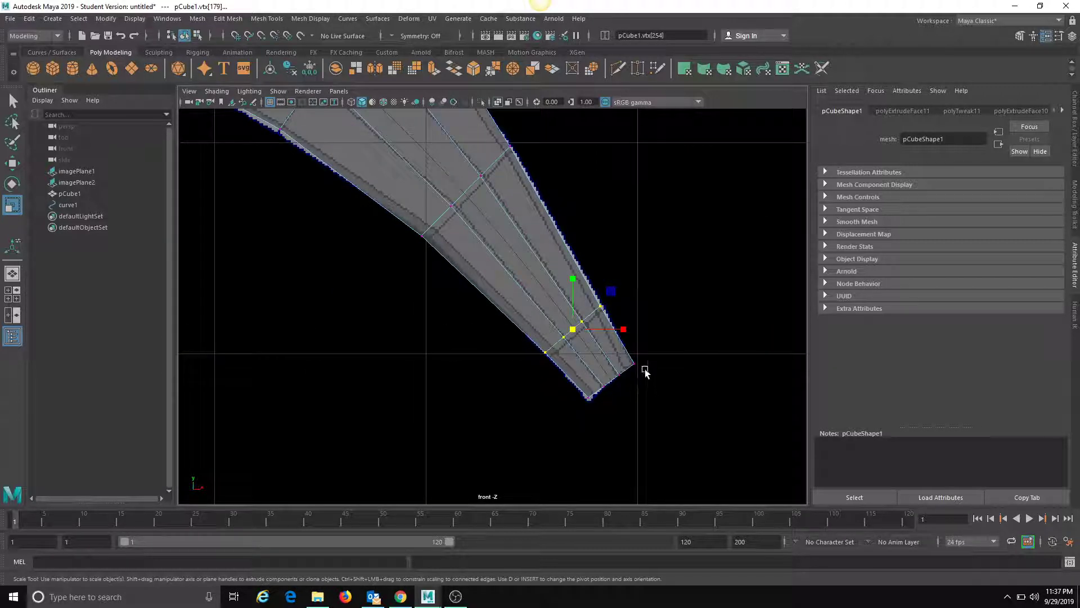
middle_click_drag(453, 280, 451, 362, "alt")
left_click(335, 102)
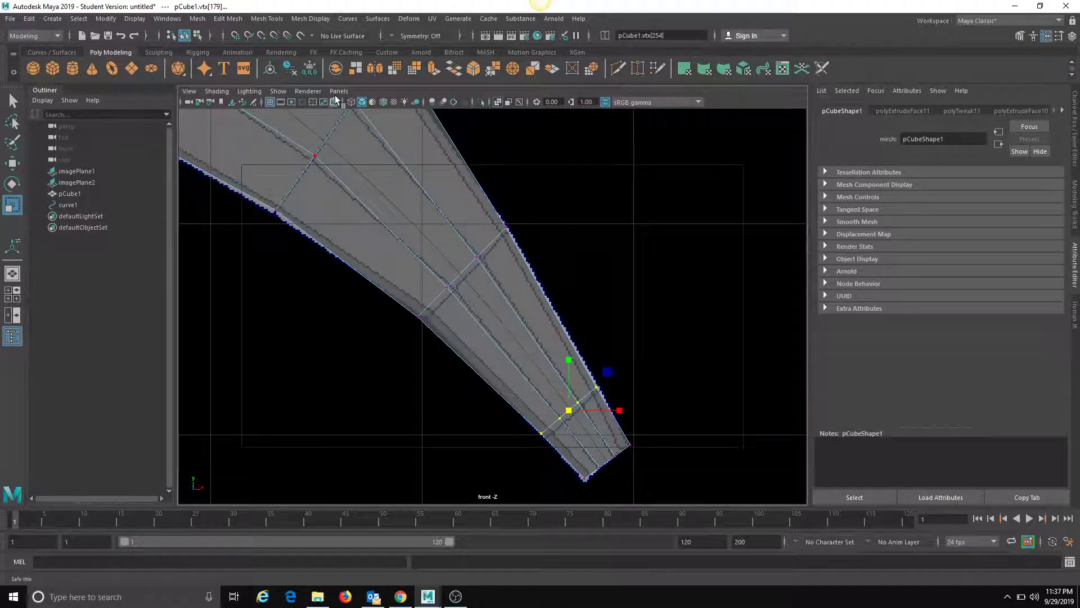
left_click(335, 101)
left_click(339, 91)
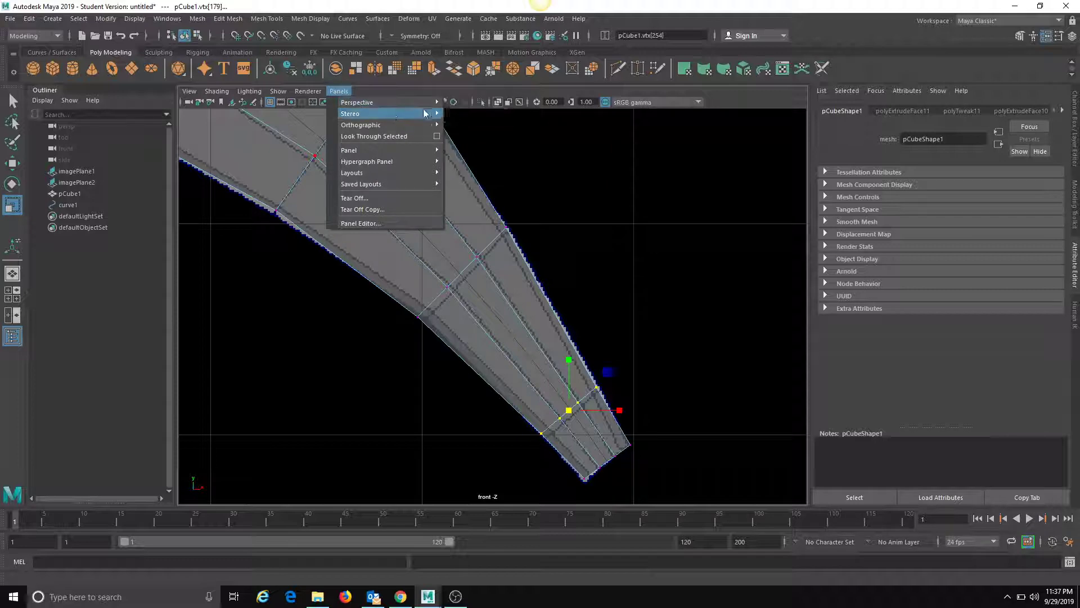
left_click(465, 103)
left_click_drag(431, 162, 401, 312, "alt")
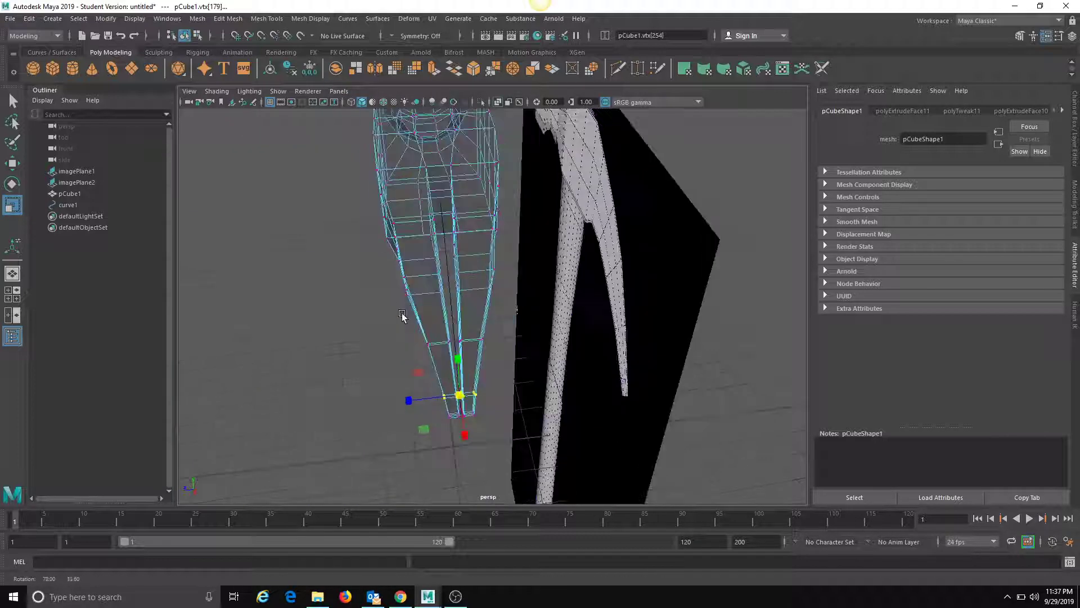
middle_click_drag(402, 314, 485, 280, "alt")
left_click_drag(485, 280, 446, 299, "alt")
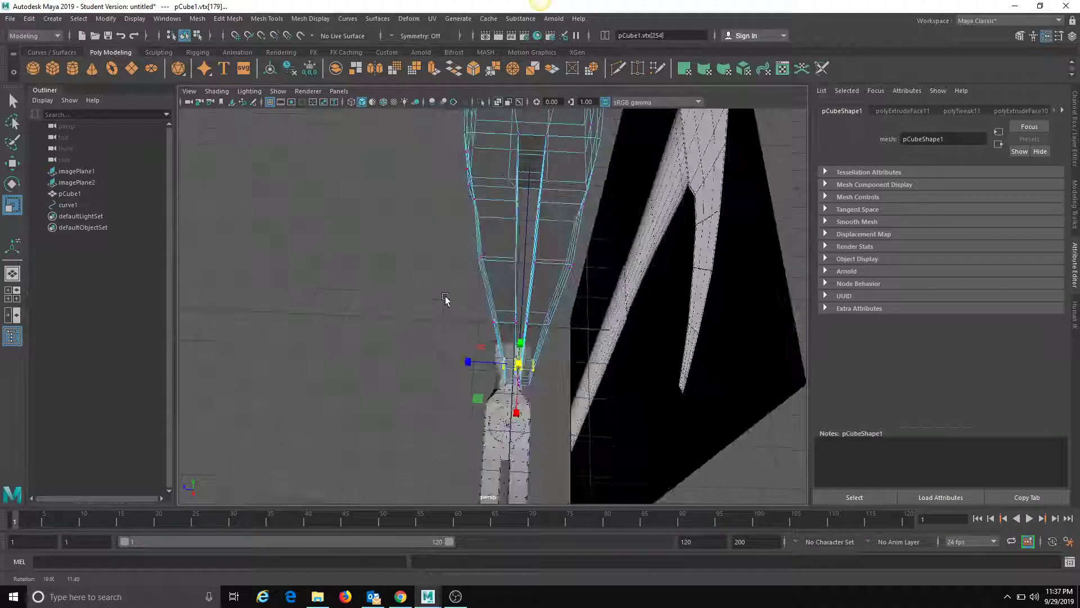
middle_click_drag(471, 269, 437, 288, "alt")
mouse_move(438, 288)
left_mouse_down("alt")
mouse_move(439, 255)
mouse_move(444, 285)
left_mouse_up("alt")
Step: In the top view, flatten the upper prong's outer vertices into a straight line and move them out to the head's edge
left_click(339, 91)
mouse_move(386, 127)
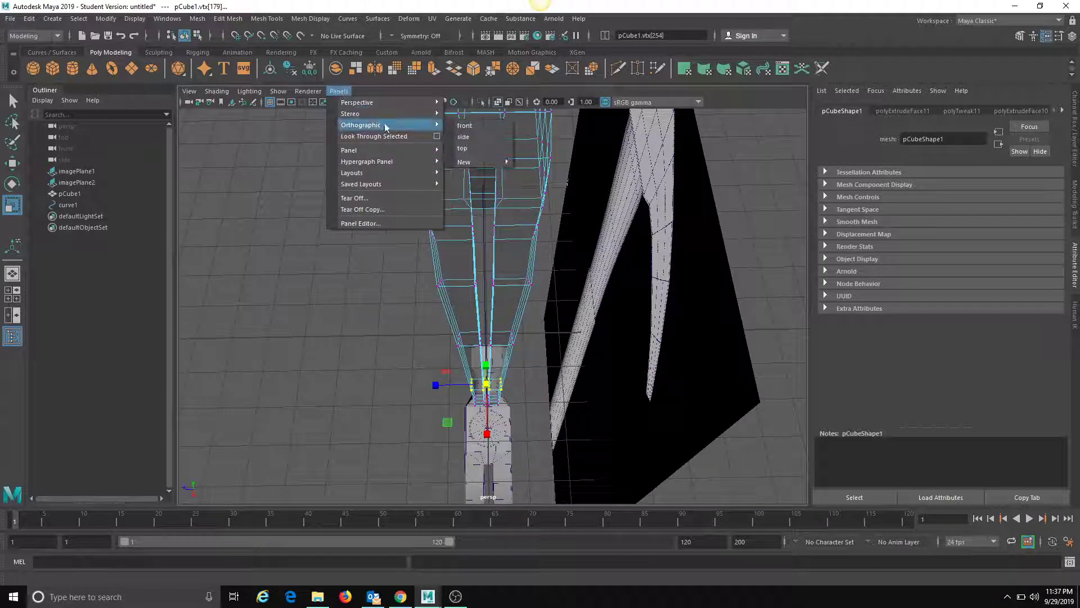
left_click(465, 147)
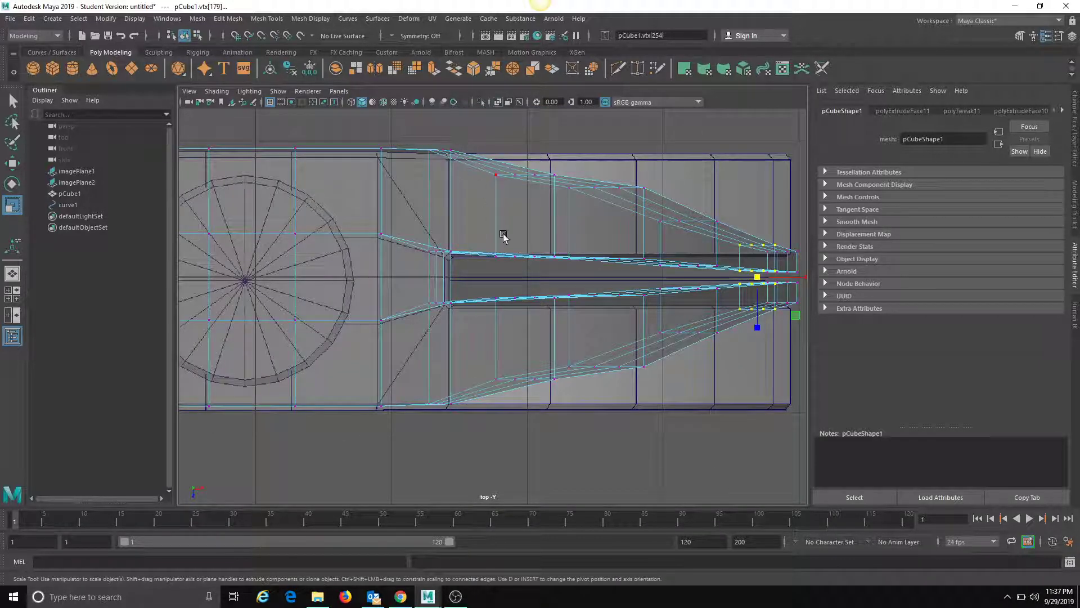
middle_click_drag(707, 253, 506, 258, "alt")
scroll(507, 258, "up", 1)
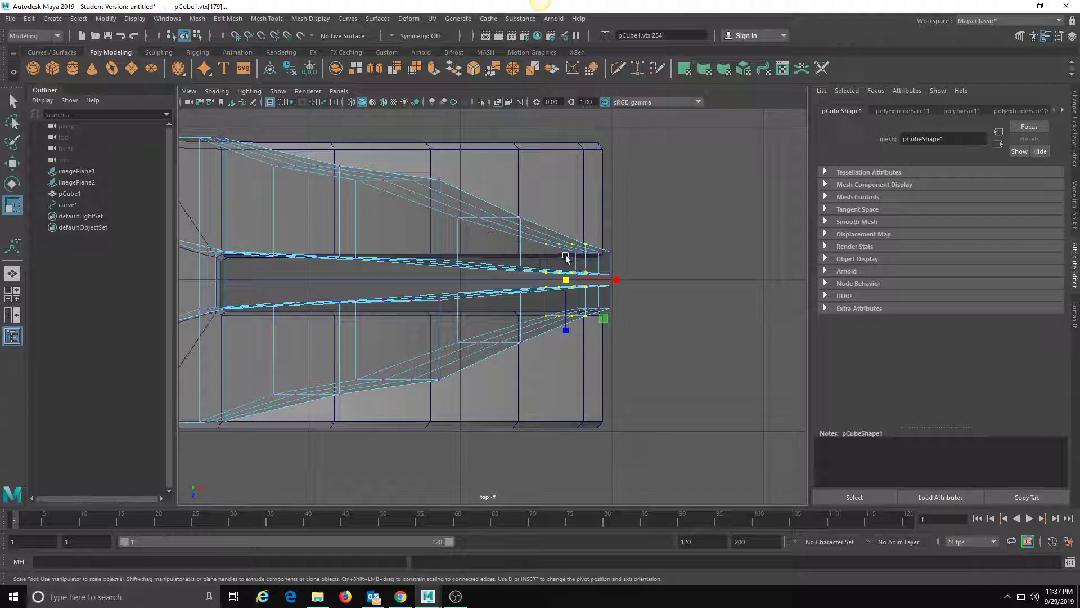
left_click_drag(268, 145, 571, 246)
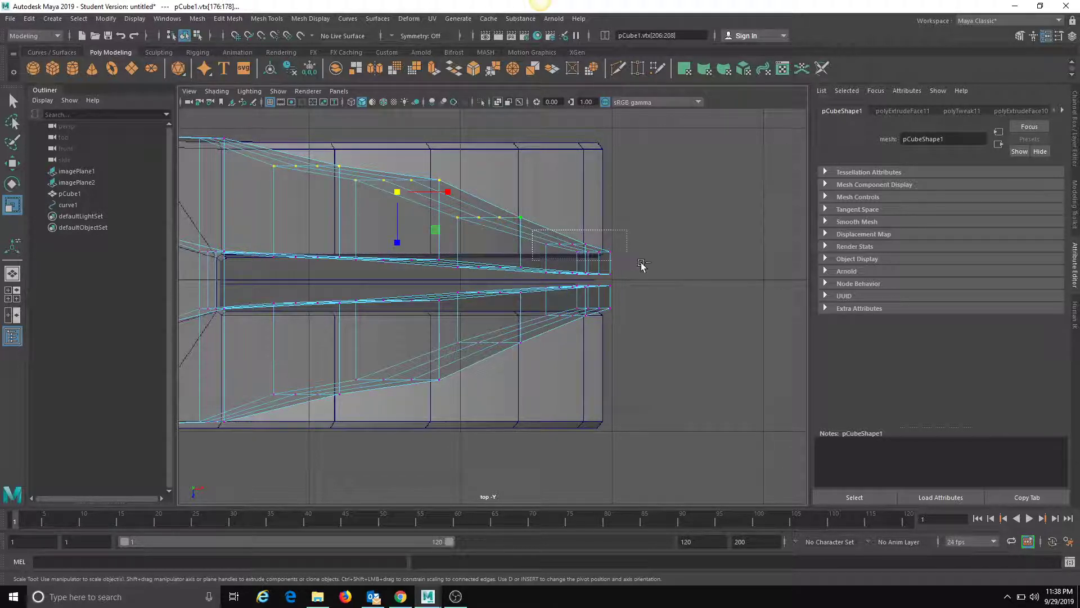
left_click_drag(642, 264, 636, 275, "shift")
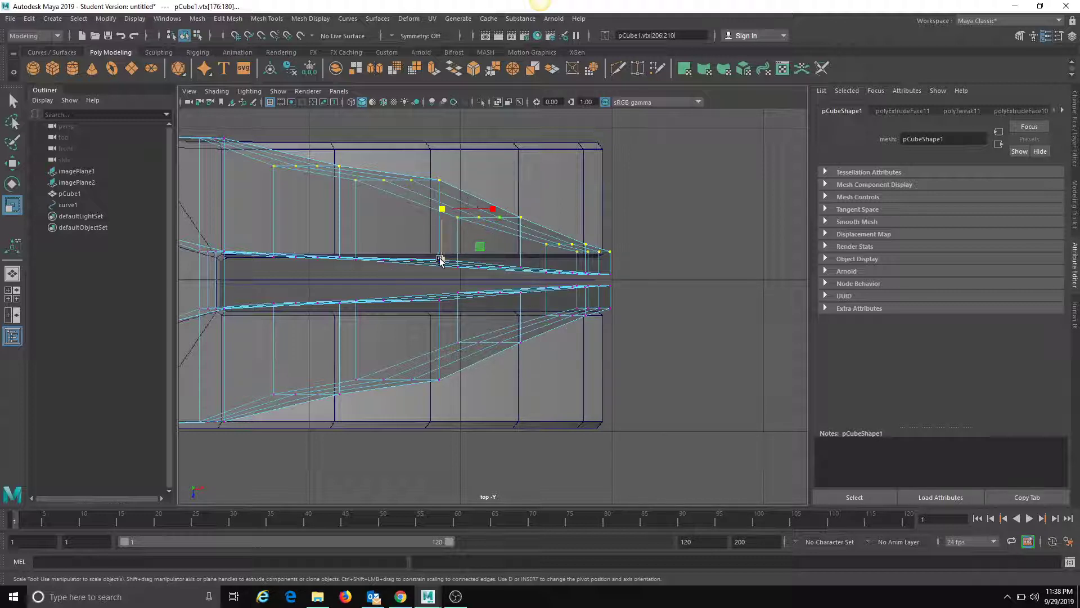
left_click_drag(441, 261, 459, 168)
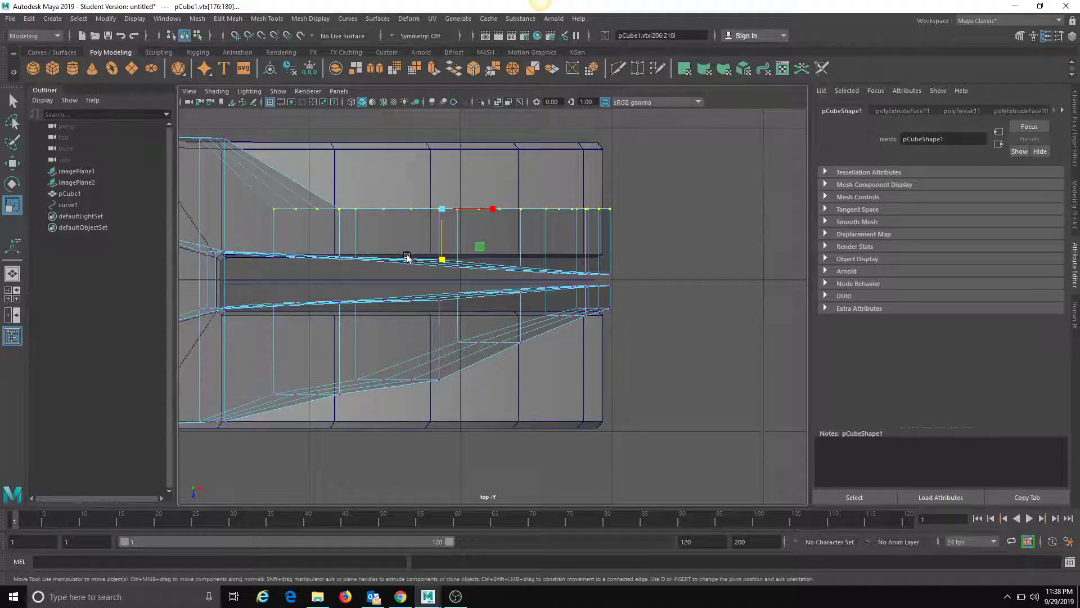
key("w")
left_click_drag(441, 264, 444, 194)
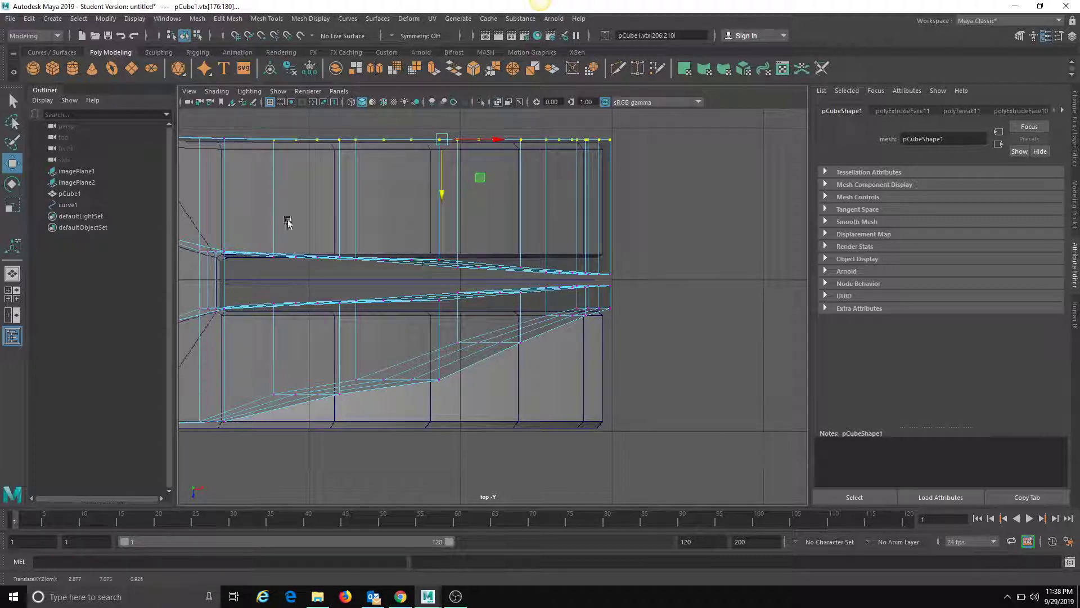
Step: Flatten the upper prong's inner vertices into a straight line aligned with the start of the claw's slot
left_click_drag(249, 228, 729, 277)
key("r")
mouse_move(443, 319)
left_mouse_down()
mouse_move(445, 162)
mouse_move(441, 306)
left_mouse_up()
key("w")
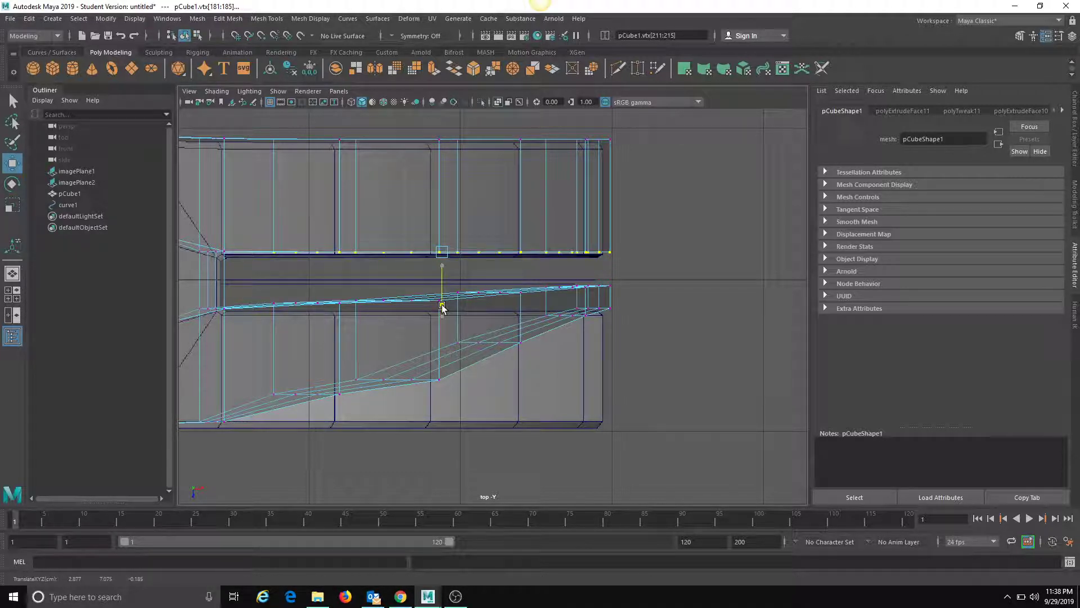
Step: Flatten only the lower prong's outer vertices into a straight line and move them out to the head's lower edge
left_click_drag(718, 483, 198, 300)
middle_click_drag(198, 300, 372, 256, "alt")
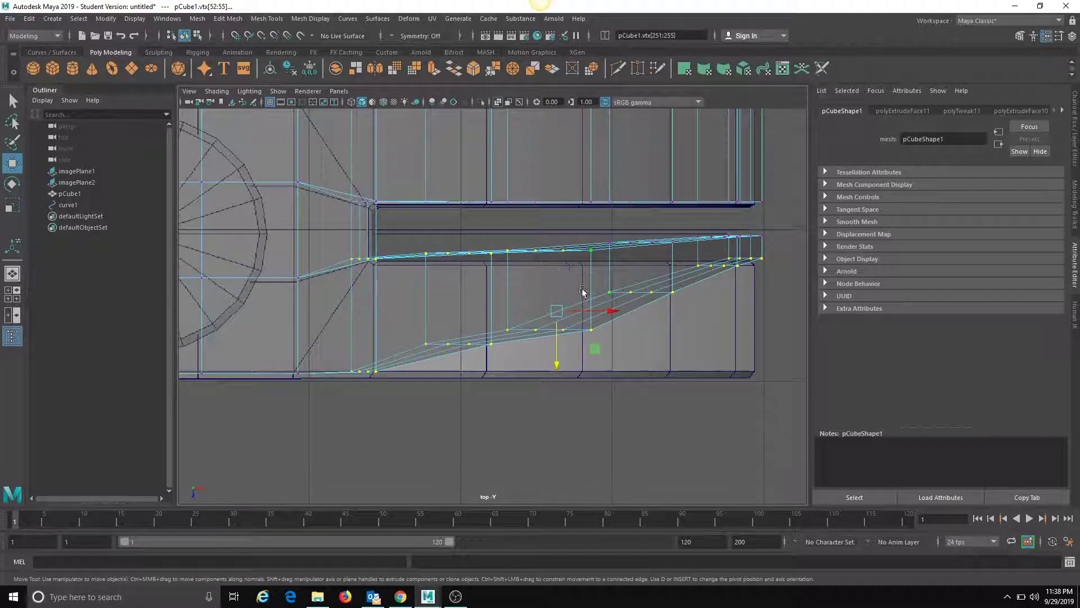
middle_click_drag(582, 290, 567, 287, "alt")
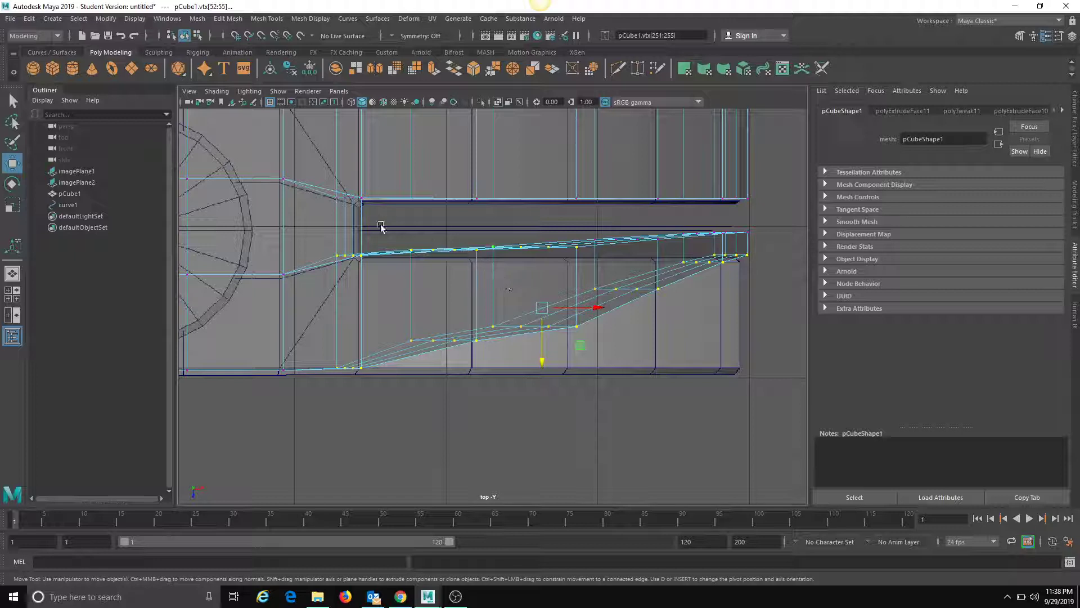
left_click_drag(283, 185, 641, 297)
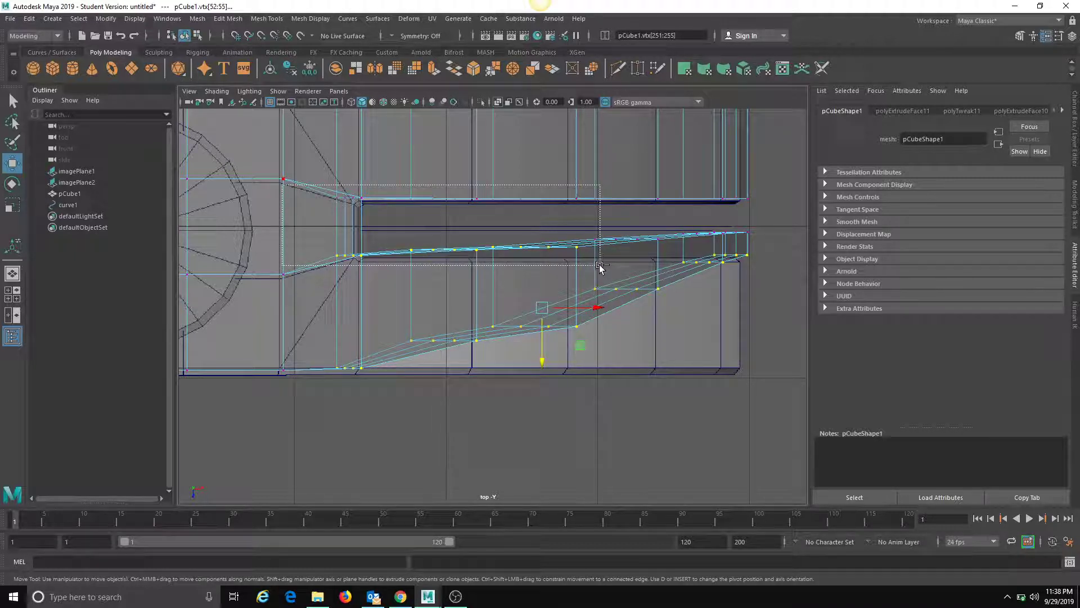
left_click_drag(600, 267, 600, 267, "ctrl")
key("r")
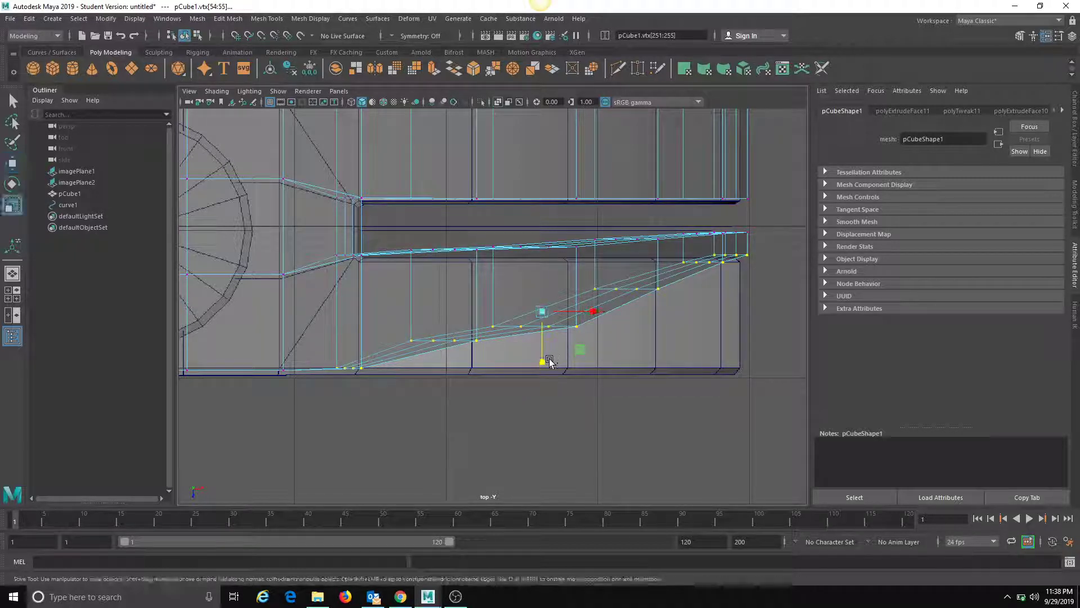
left_click_drag(545, 361, 544, 309)
key("w")
left_click_drag(553, 355, 554, 422)
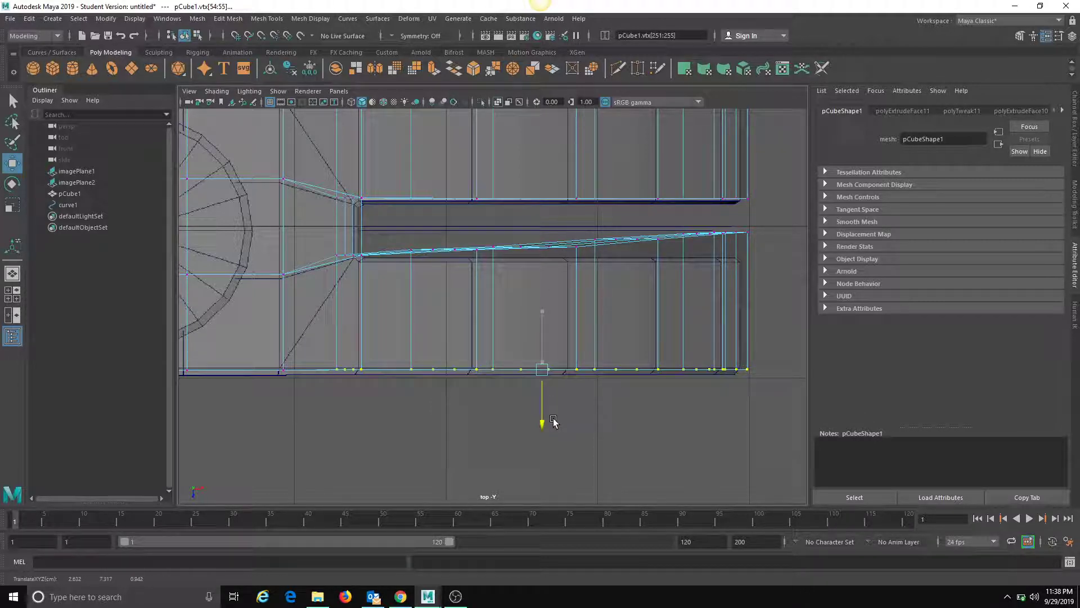
Step: Flatten the lower prong's inner vertices into a straight line and move them onto the slot's lower edge
left_click_drag(325, 210, 772, 330)
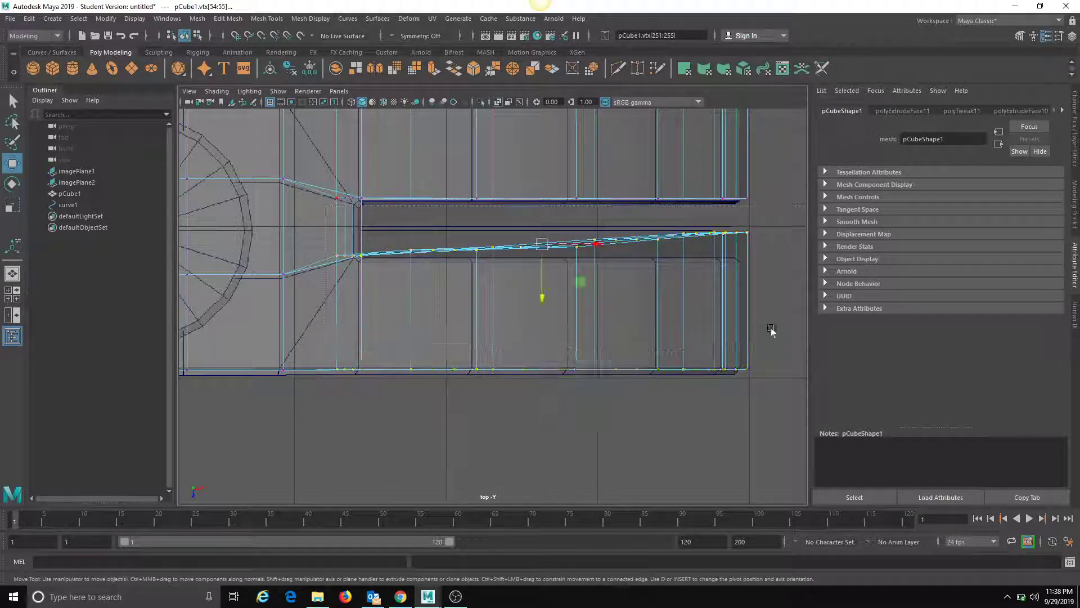
key("r")
left_click_drag(545, 295, 557, 148)
key("w")
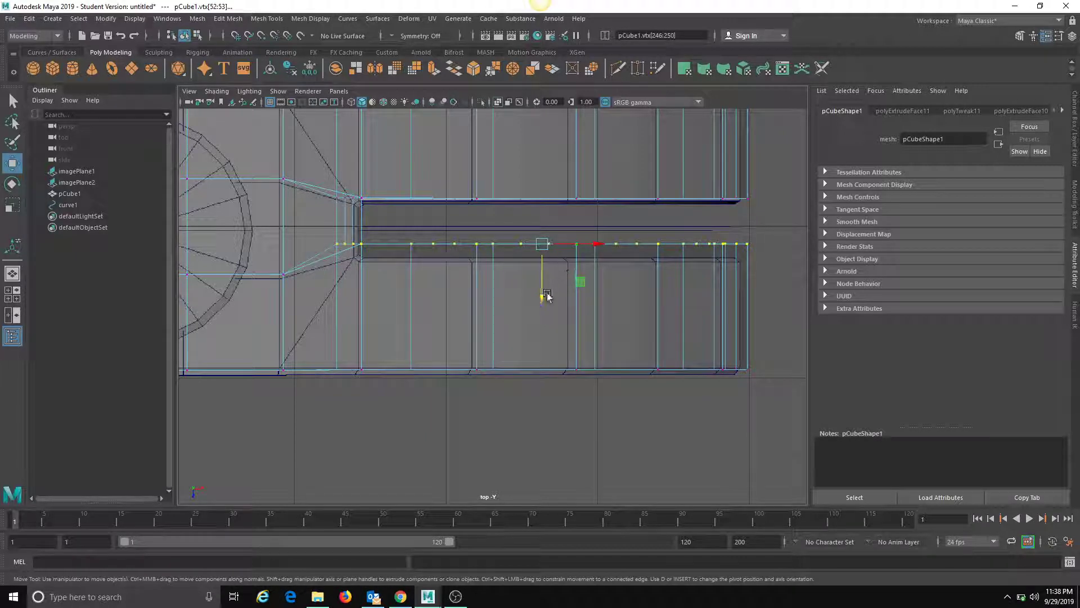
left_click_drag(546, 294, 546, 309)
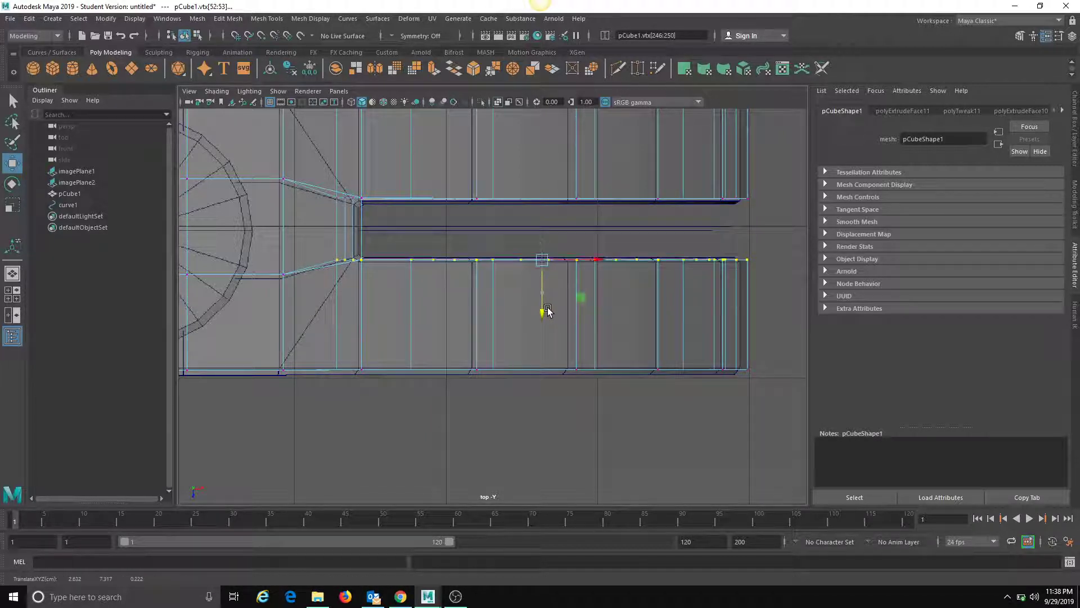
Step: Return to the perspective view, turn off X-Ray shading and view the claw from the side
left_click(337, 91)
mouse_move(371, 107)
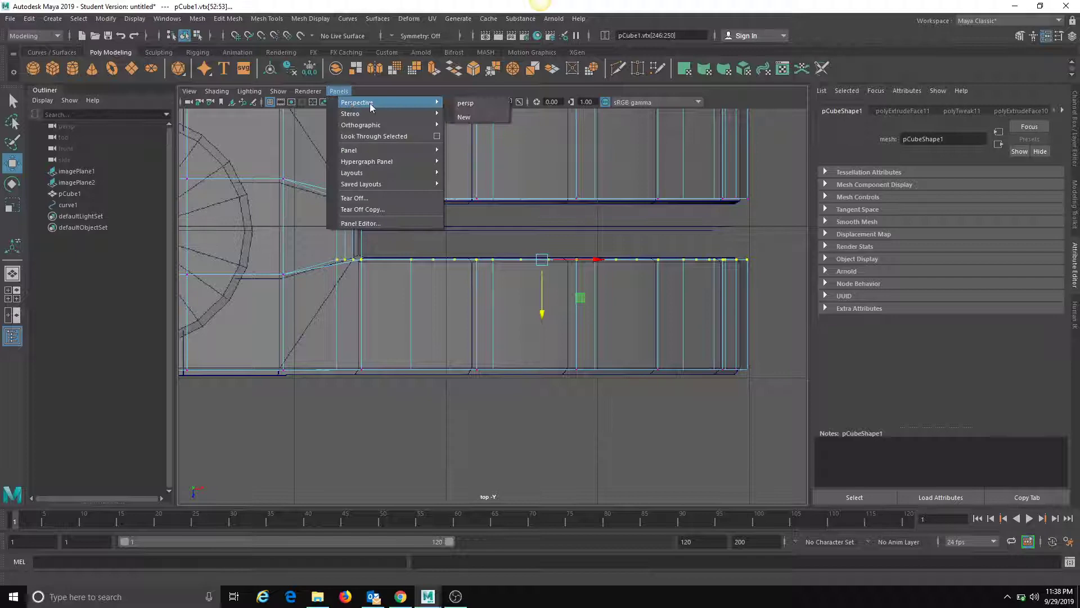
left_click(474, 103)
left_click(216, 91)
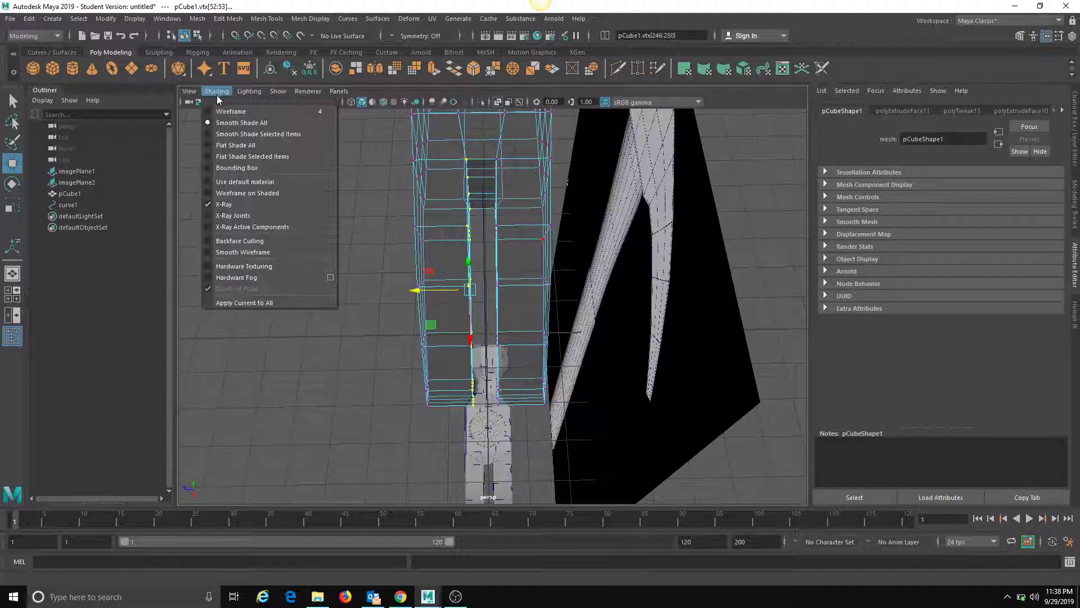
left_click(252, 205)
mouse_move(359, 293)
left_mouse_down("alt")
mouse_move(518, 256)
mouse_move(510, 235)
mouse_move(434, 241)
mouse_move(413, 231)
mouse_move(470, 227)
left_mouse_up("alt")
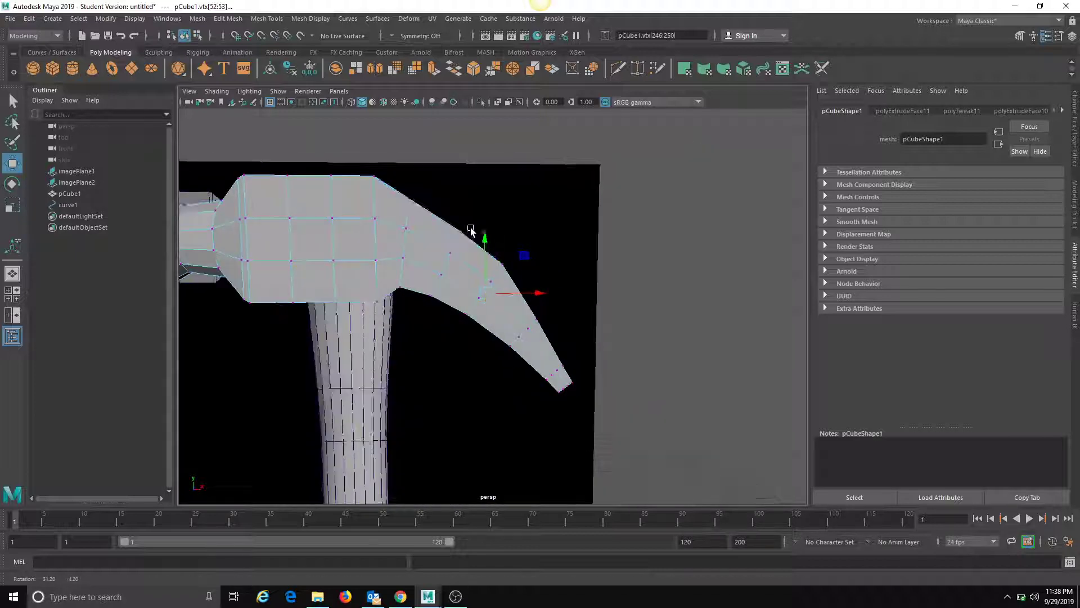
Step: Switch to object mode and examine the hammer head from several angles with smooth mesh preview
left_click(581, 253)
scroll(320, 284, "down", 3)
right_click_drag(320, 283, 468, 196)
middle_click_drag(462, 273, 580, 243, "alt")
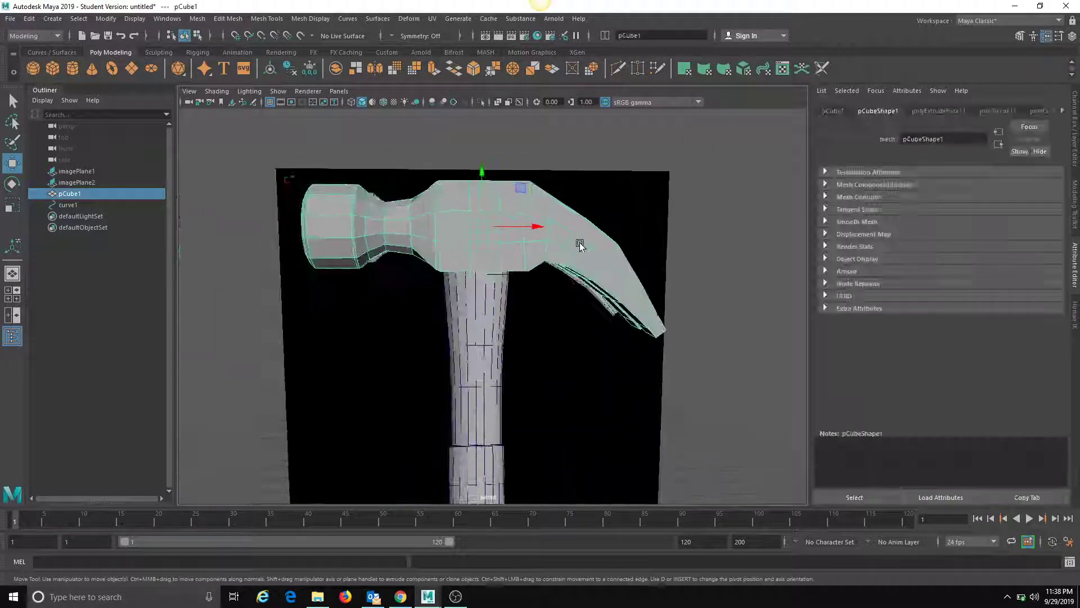
key("3")
left_click(578, 355)
left_click_drag(295, 186, 301, 272, "alt")
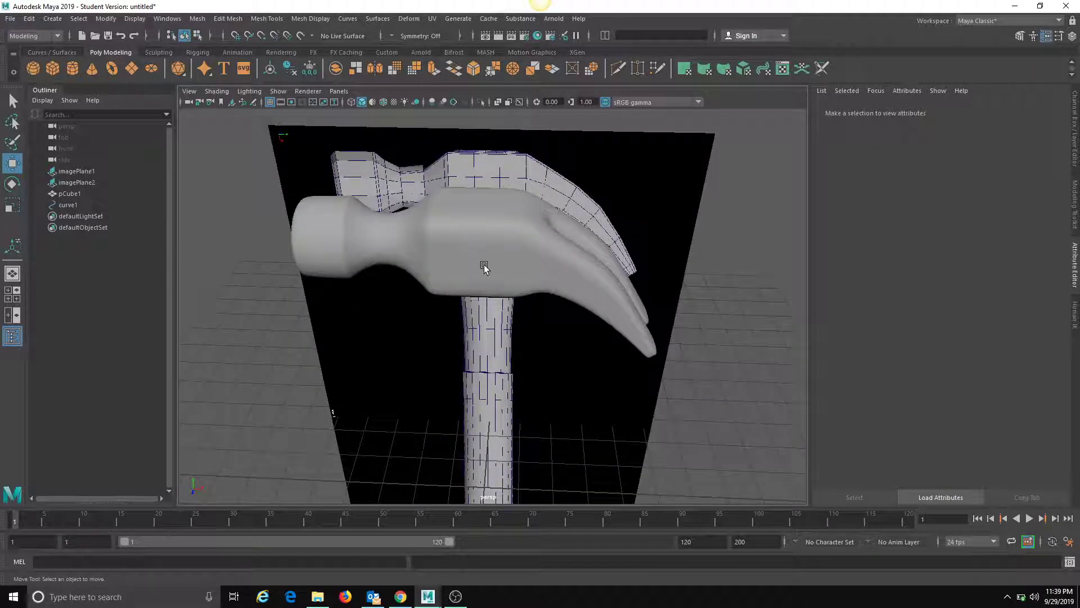
mouse_move(558, 274)
left_mouse_down("alt")
mouse_move(438, 245)
mouse_move(405, 261)
mouse_move(572, 219)
mouse_move(591, 265)
mouse_move(606, 240)
mouse_move(583, 285)
mouse_move(571, 273)
left_mouse_up("alt")
left_click(572, 277)
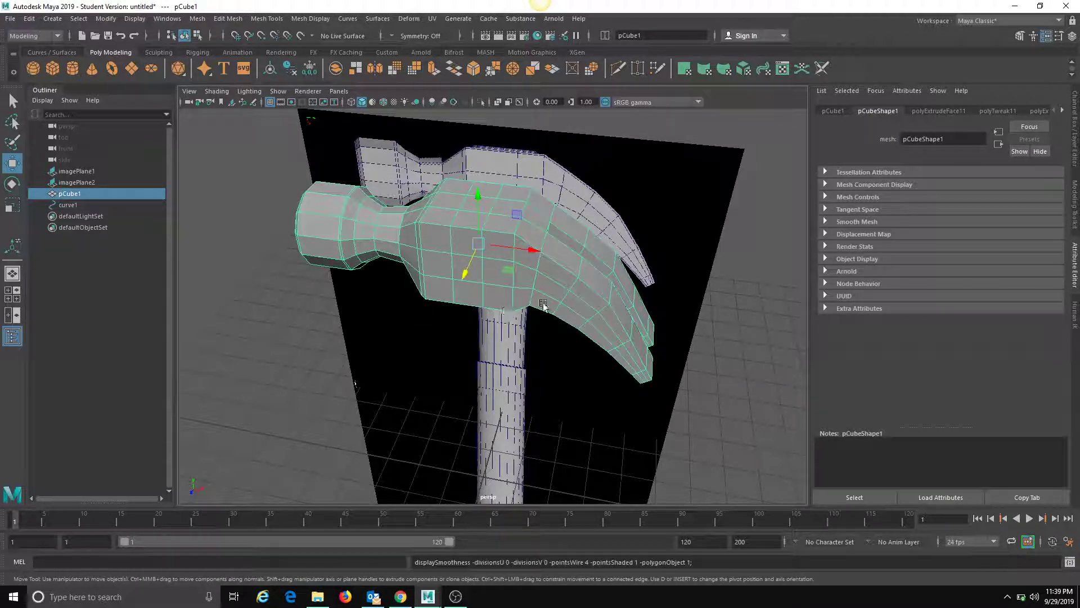
Step: Switch to the browser and examine the wireframe of the Sketchfab reference hammer's head from several angles
left_click(401, 595)
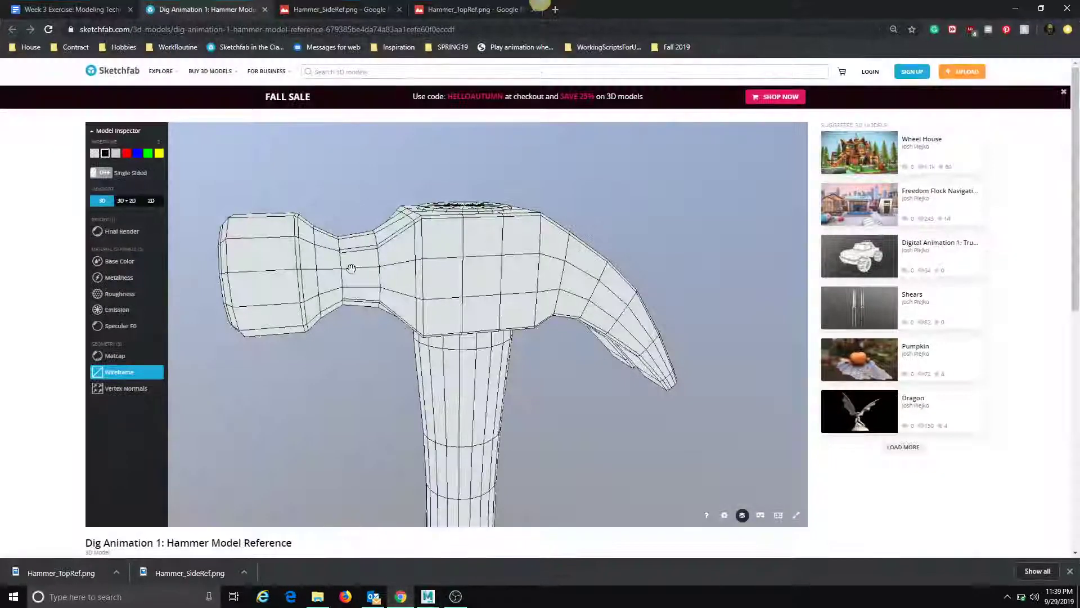
left_click_drag(374, 258, 406, 382)
left_click_drag(518, 351, 534, 246)
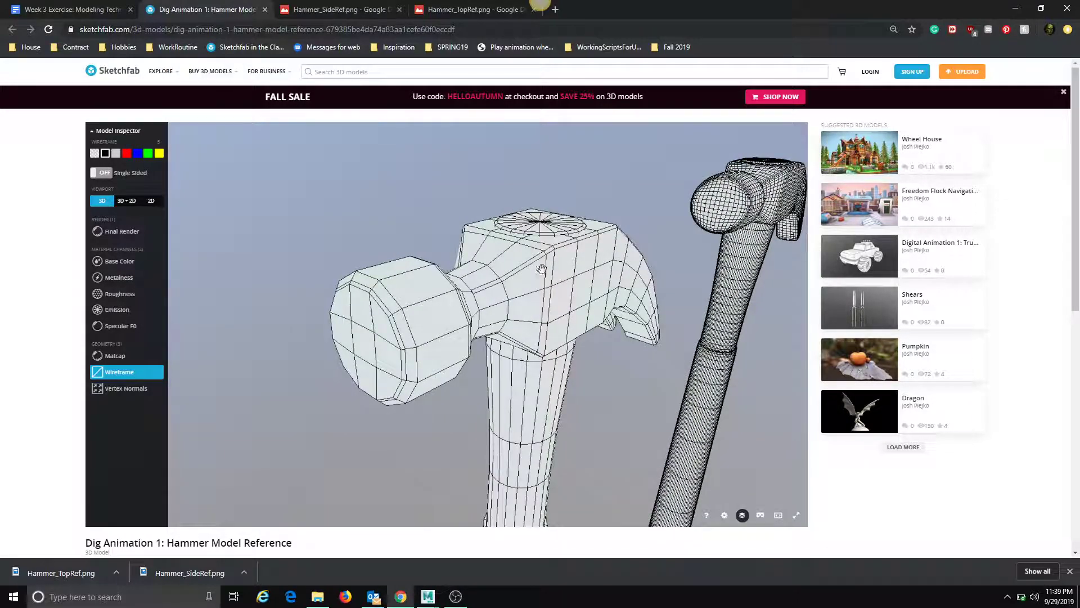
mouse_move(601, 271)
left_mouse_down()
mouse_move(560, 259)
mouse_move(444, 285)
mouse_move(367, 275)
mouse_move(488, 239)
left_mouse_up()
left_click(1024, 14)
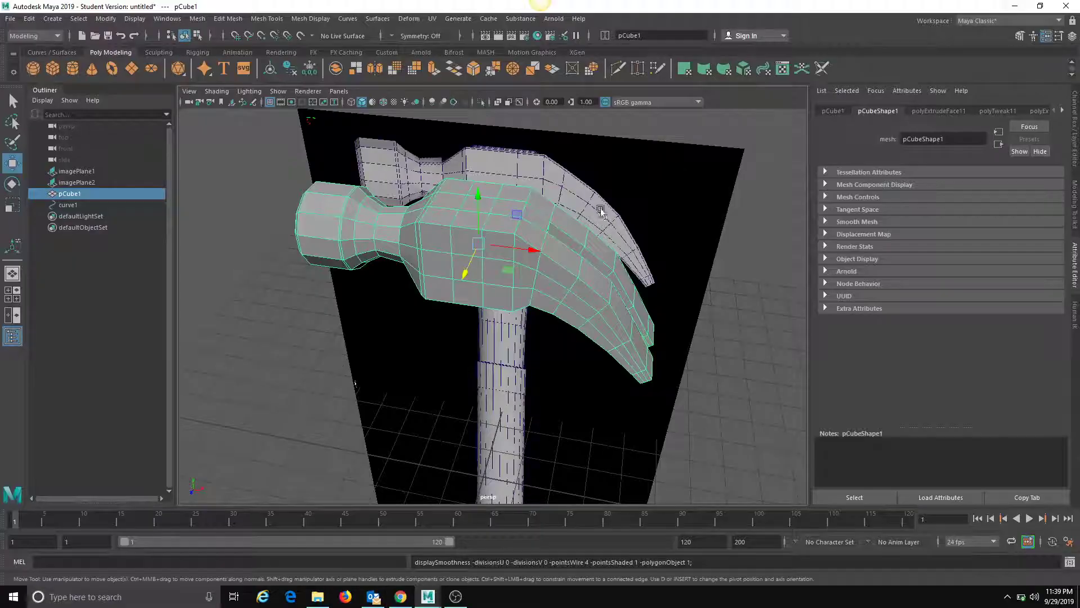
Step: Switch the hammer head to edge mode, start selecting its outer border edges, and hide the ref display layer
right_click_drag(524, 228, 523, 228)
left_click_drag(523, 228, 523, 234, "alt")
left_click(576, 257)
left_click_drag(576, 257, 545, 253, "alt")
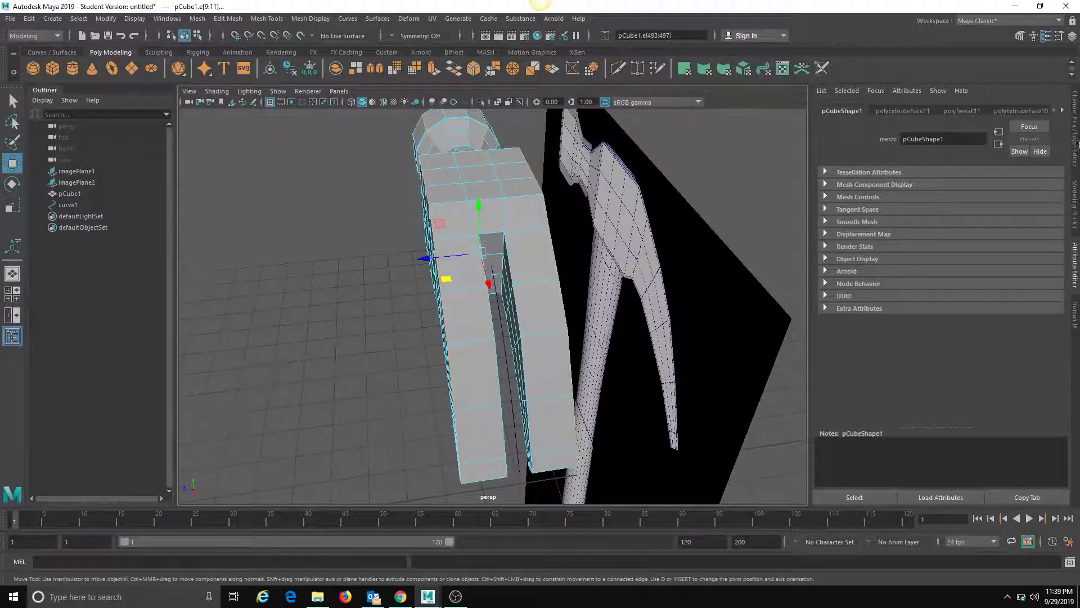
key("ctrl+a")
left_click(937, 264)
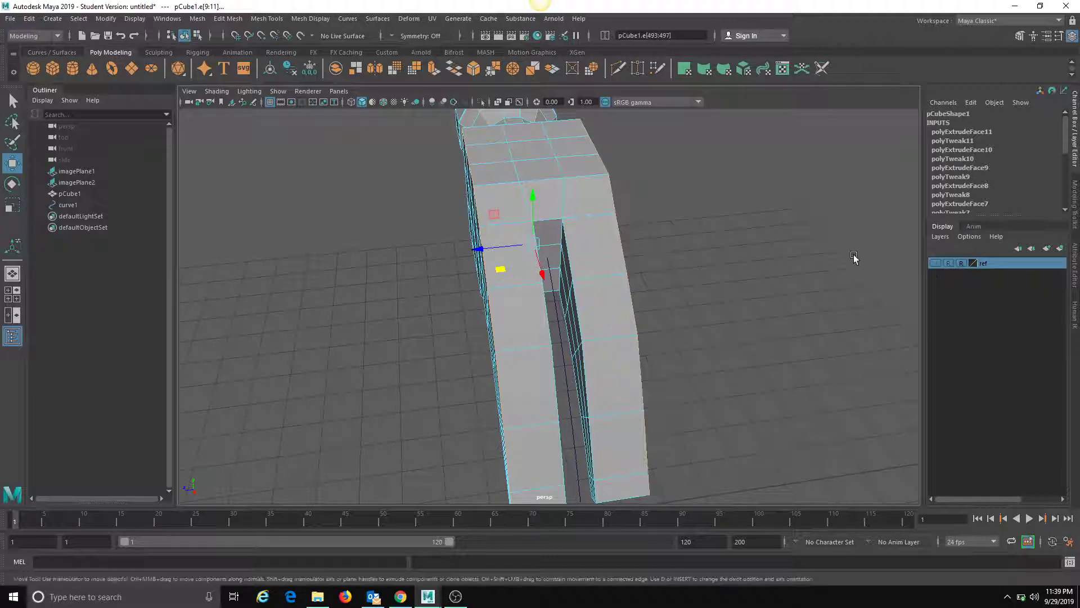
Step: Extend the edge selection along the outer borders of the head's body and both claw prongs, including the underside
left_click_drag(856, 258, 544, 216, "alt")
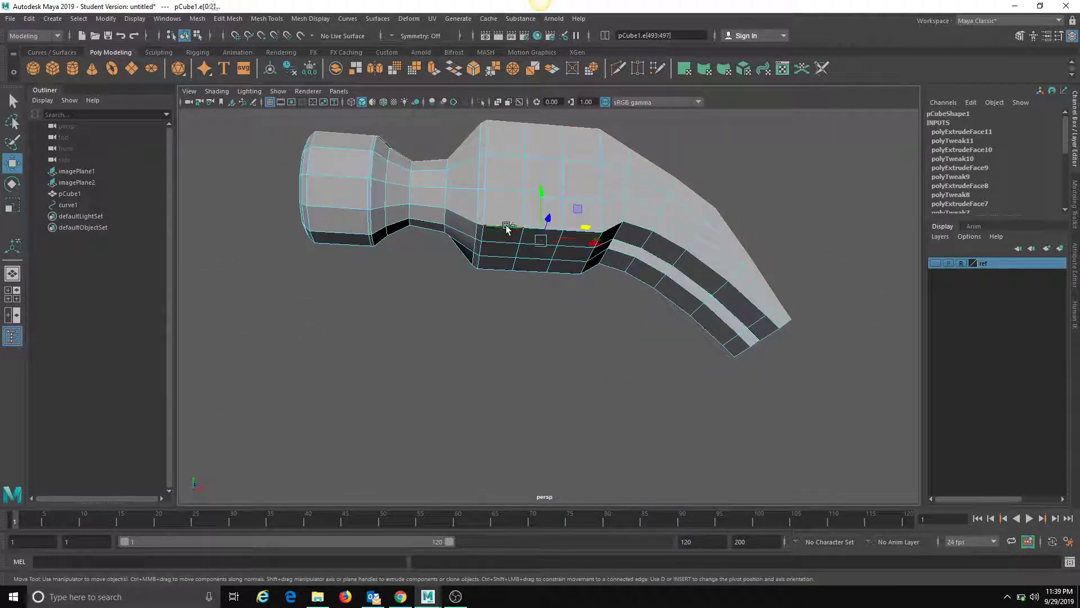
left_click_drag(621, 281, 683, 275, "alt")
scroll(683, 275, "up", 5)
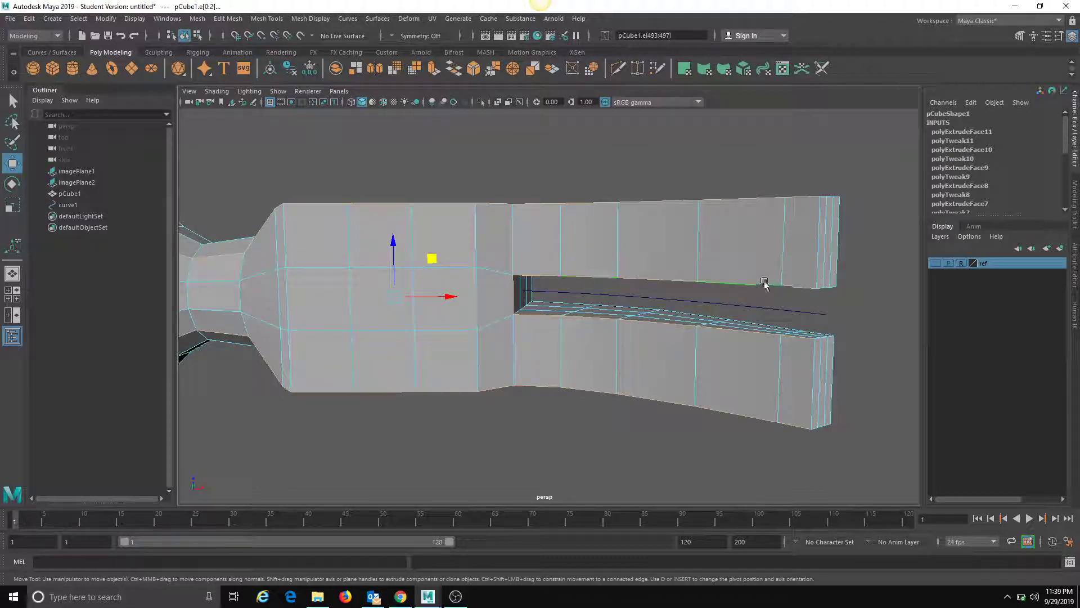
left_click_drag(764, 283, 677, 301, "alt")
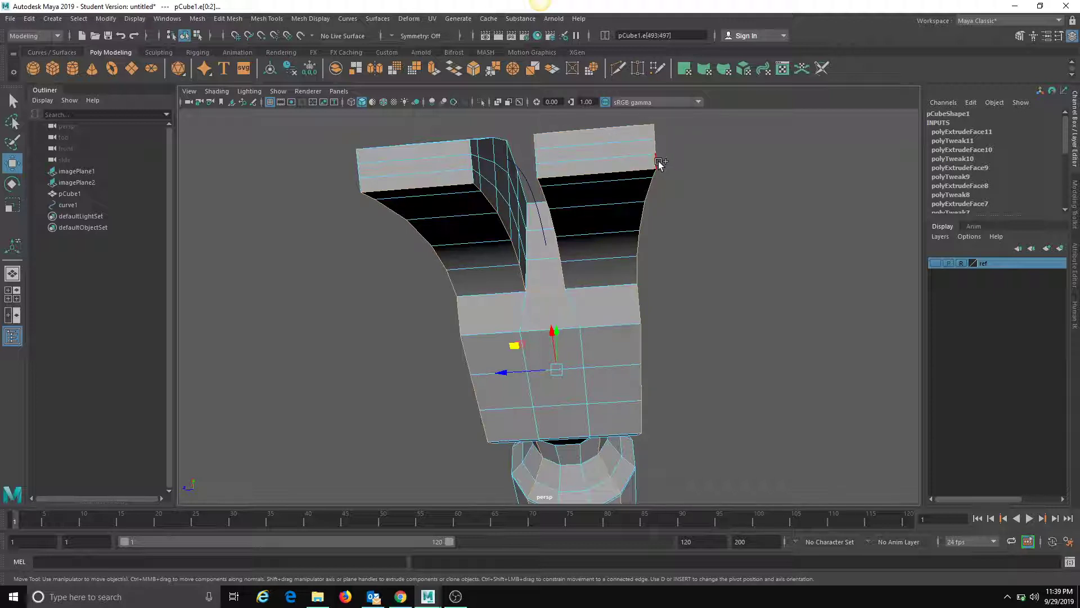
left_click_drag(546, 176, 556, 201, "alt")
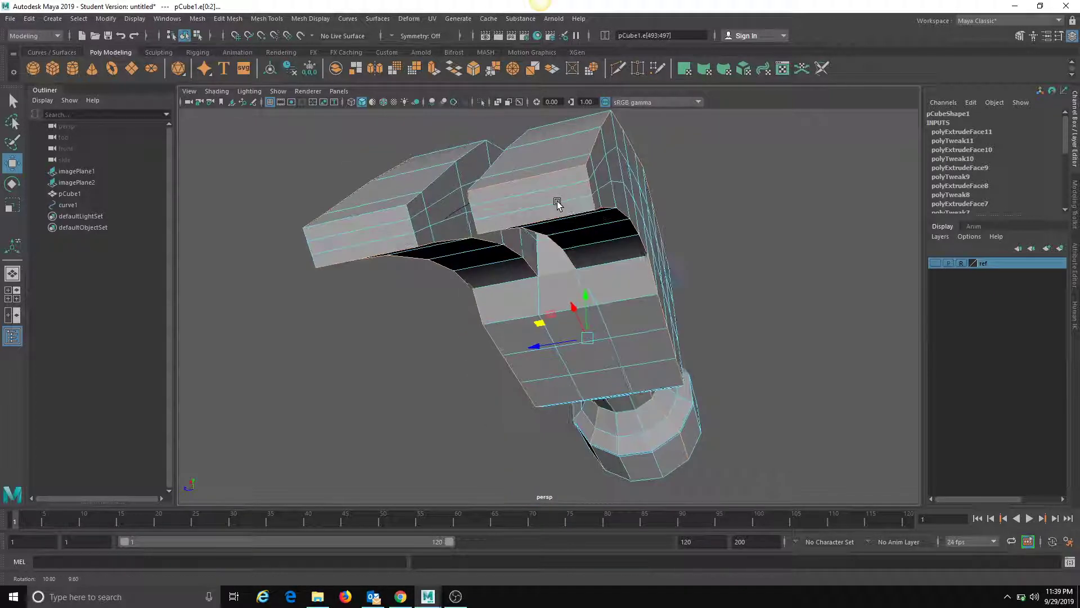
Step: Add the border edges around both prong tips to the edge selection
left_click(379, 211, "shift")
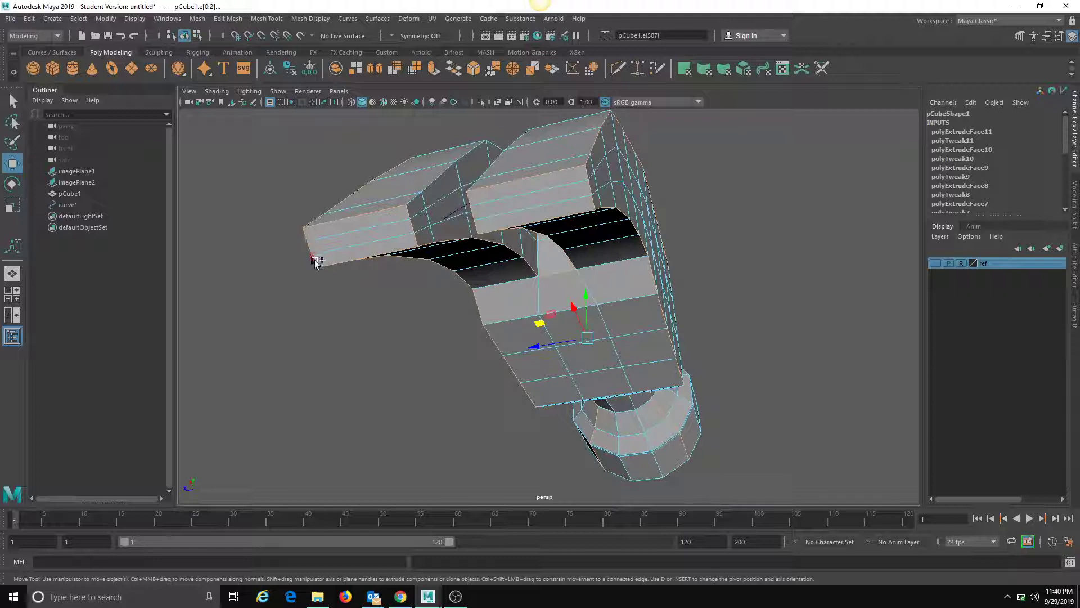
left_click_drag(460, 192, 433, 235, "alt")
left_click_drag(562, 237, 550, 181, "alt")
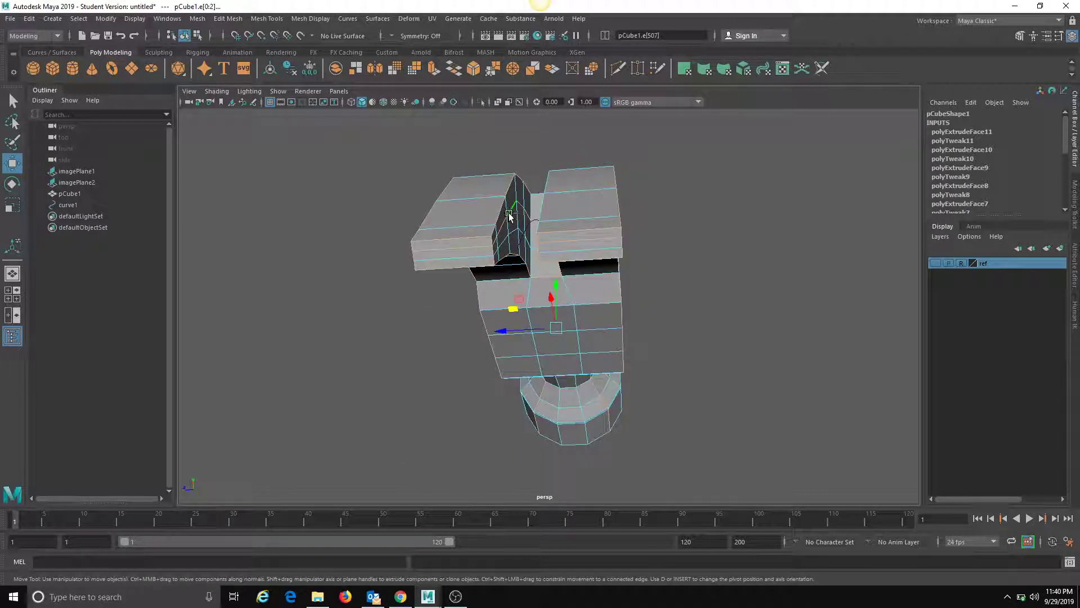
right_click_drag(506, 221, 537, 222, "alt")
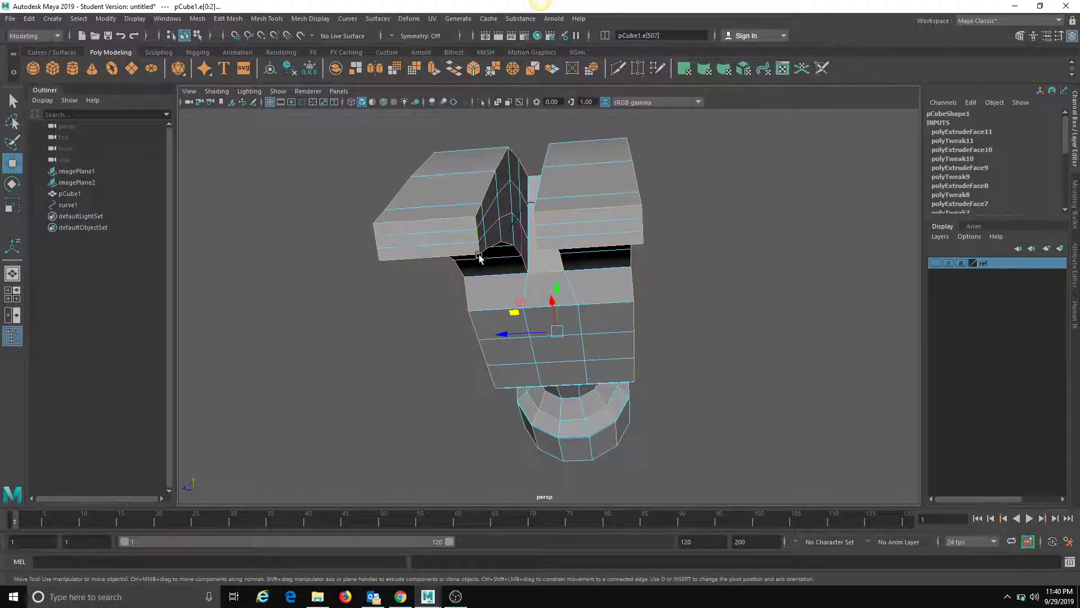
mouse_move(438, 274)
left_mouse_down("alt")
mouse_move(463, 241)
mouse_move(520, 261)
mouse_move(480, 280)
mouse_move(513, 268)
mouse_move(441, 275)
left_mouse_up("alt")
right_click_drag(441, 275, 539, 386, "alt")
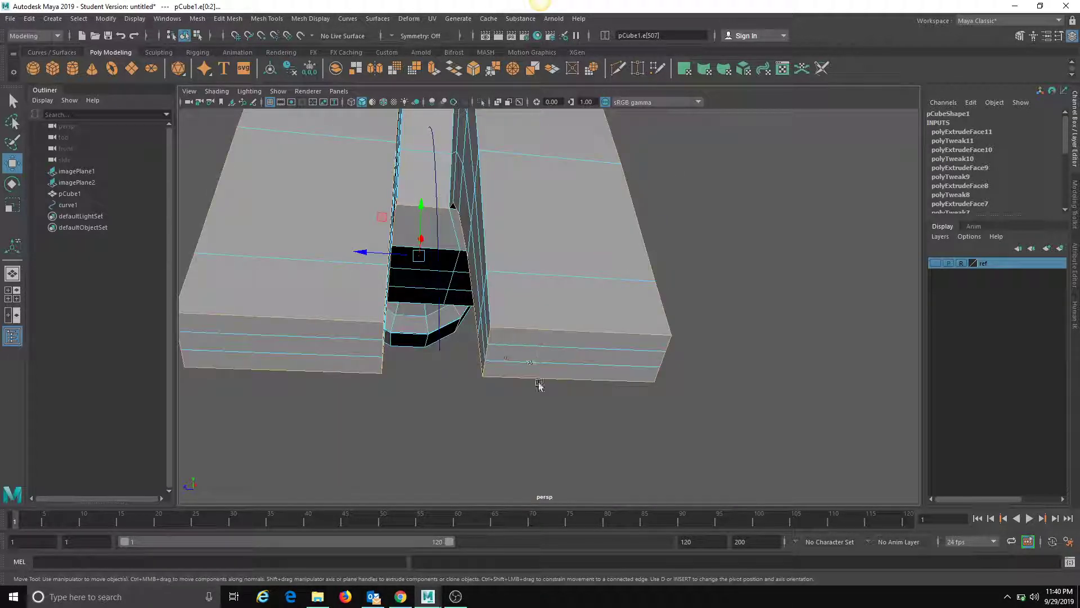
Step: Add the border edges of the claw's slot, including those at its closed end, to the edge selection
mouse_move(495, 357)
left_mouse_down("alt")
mouse_move(533, 360)
mouse_move(518, 365)
mouse_move(437, 238)
mouse_move(501, 355)
mouse_move(482, 374)
mouse_move(482, 360)
left_mouse_up("alt")
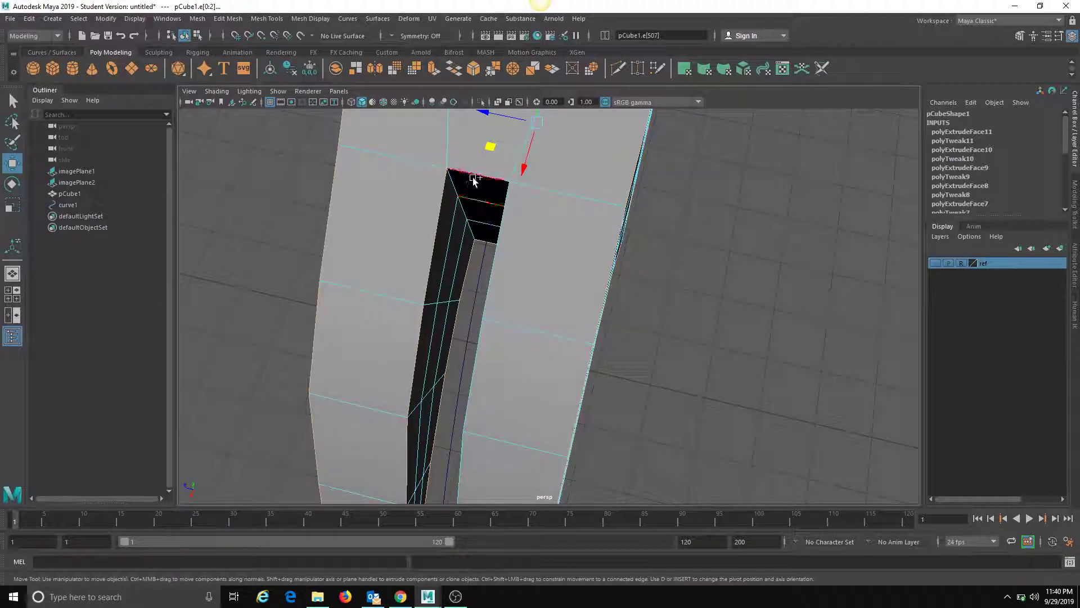
left_click_drag(471, 202, 482, 263, "alt")
right_click_drag(482, 262, 565, 226, "alt")
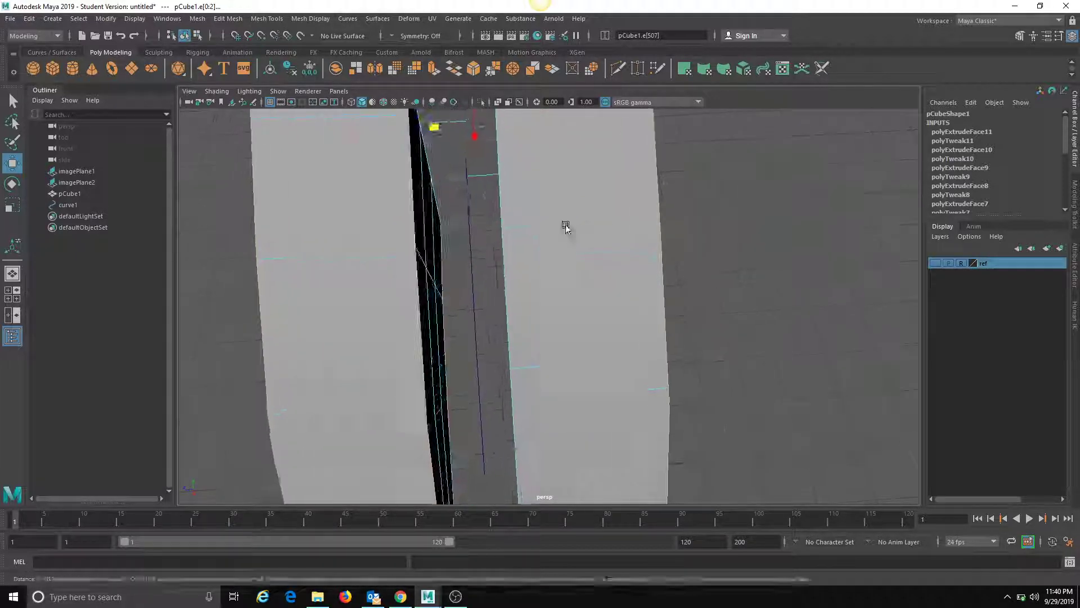
left_click_drag(566, 226, 480, 248, "alt")
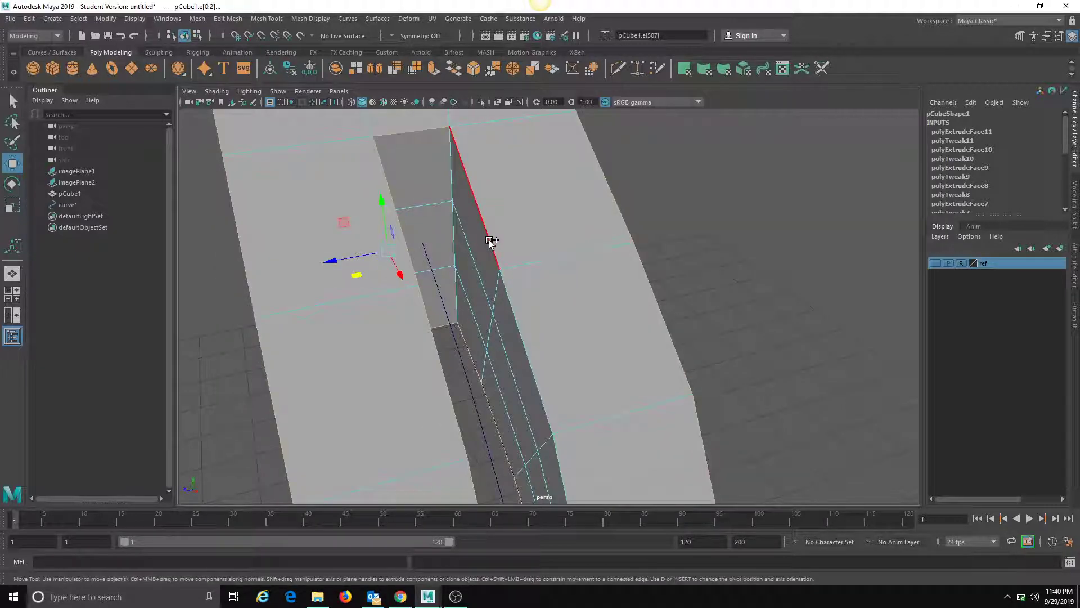
right_click_drag(611, 295, 563, 290, "alt")
middle_click_drag(562, 290, 540, 174, "alt")
right_click_drag(541, 174, 413, 282, "alt")
left_click_drag(568, 312, 62, 307, "alt")
right_click_drag(349, 293, 687, 290, "alt")
middle_click_drag(464, 262, 520, 321, "alt")
left_click_drag(335, 200, 411, 251, "alt")
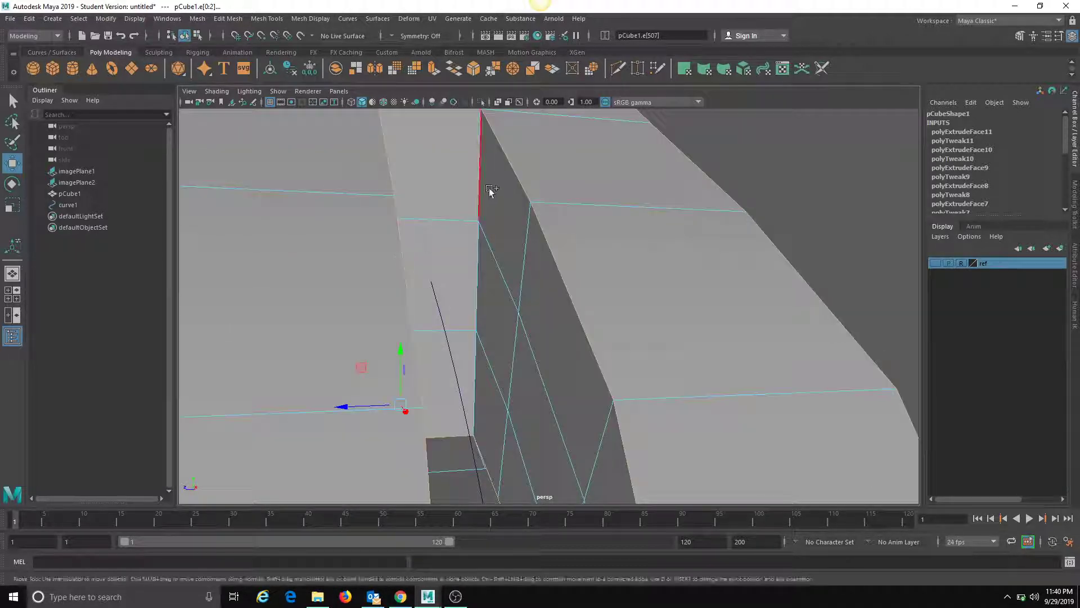
right_click_drag(482, 191, 236, 241, "alt")
left_click_drag(236, 242, 414, 243, "alt")
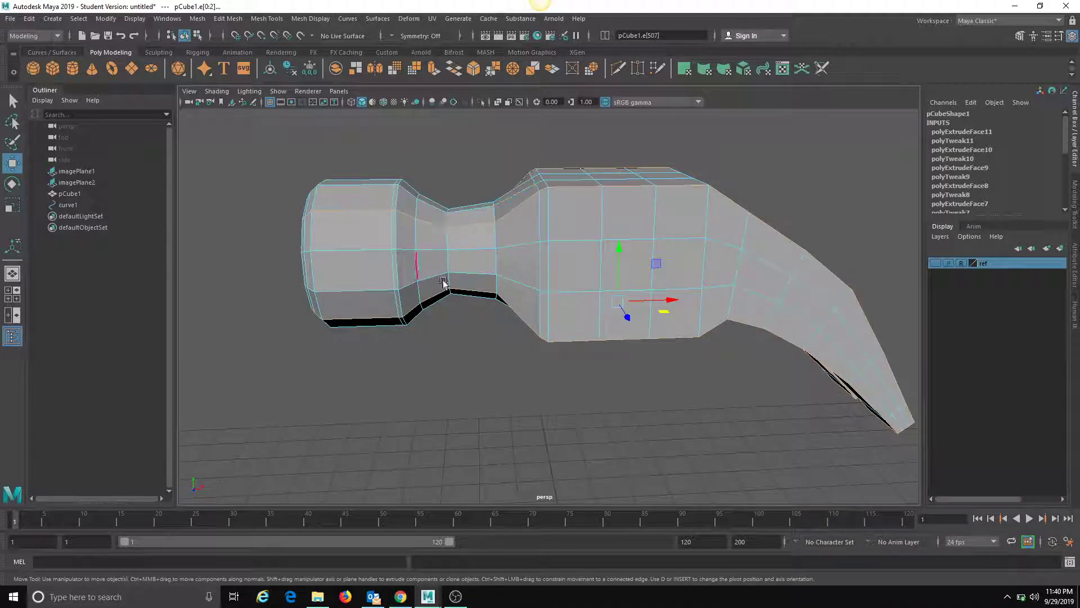
Step: Try deselecting the edges around the striking face and neck, and check the body's front corners from below and above
left_click_drag(444, 281, 442, 271, "alt")
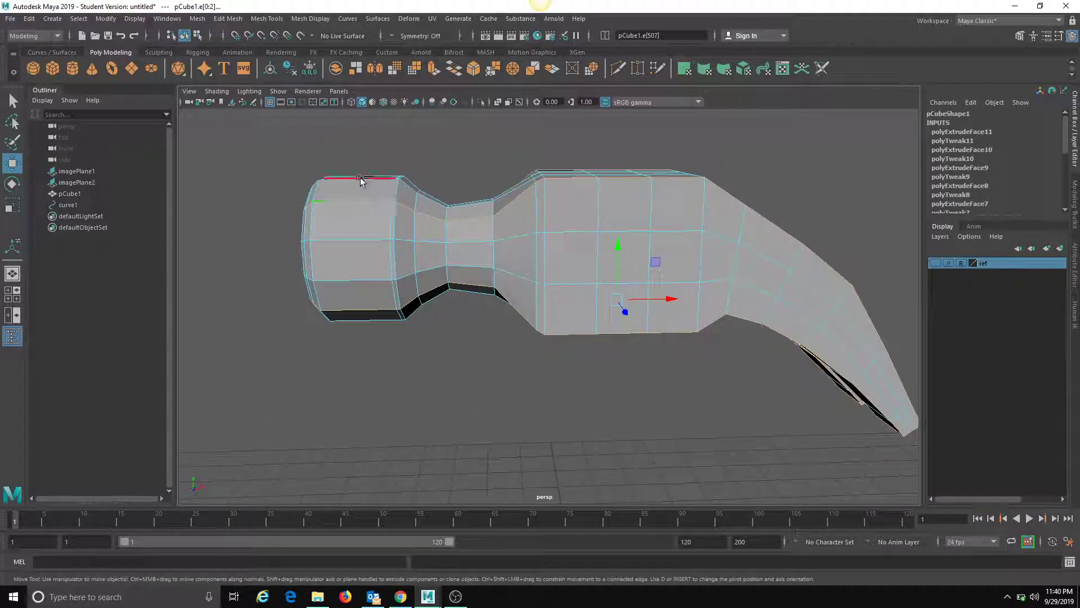
left_click_drag(269, 137, 515, 400)
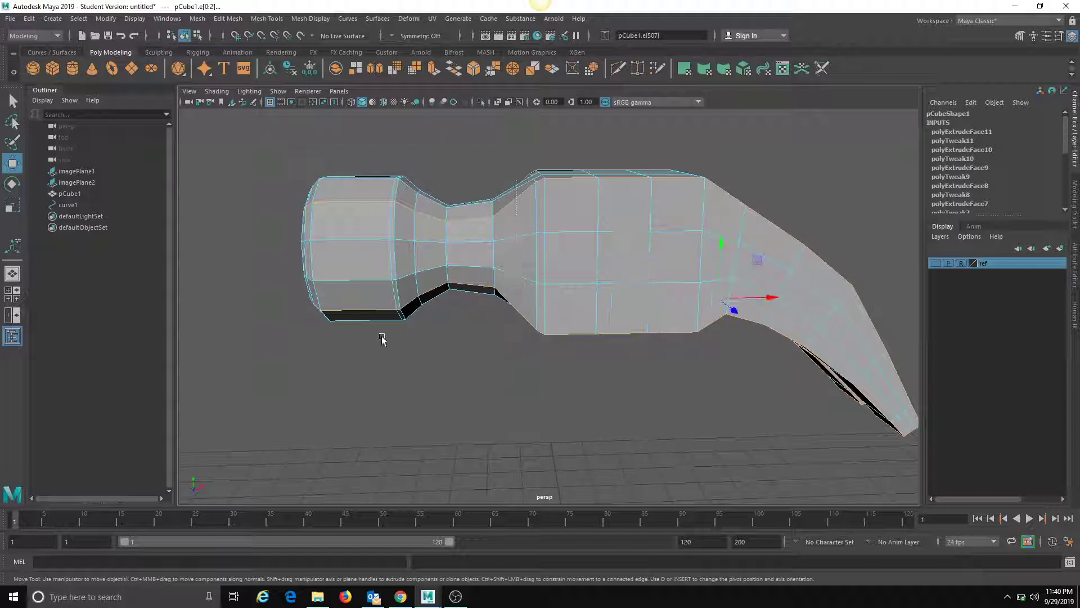
left_click_drag(379, 337, 394, 281, "alt")
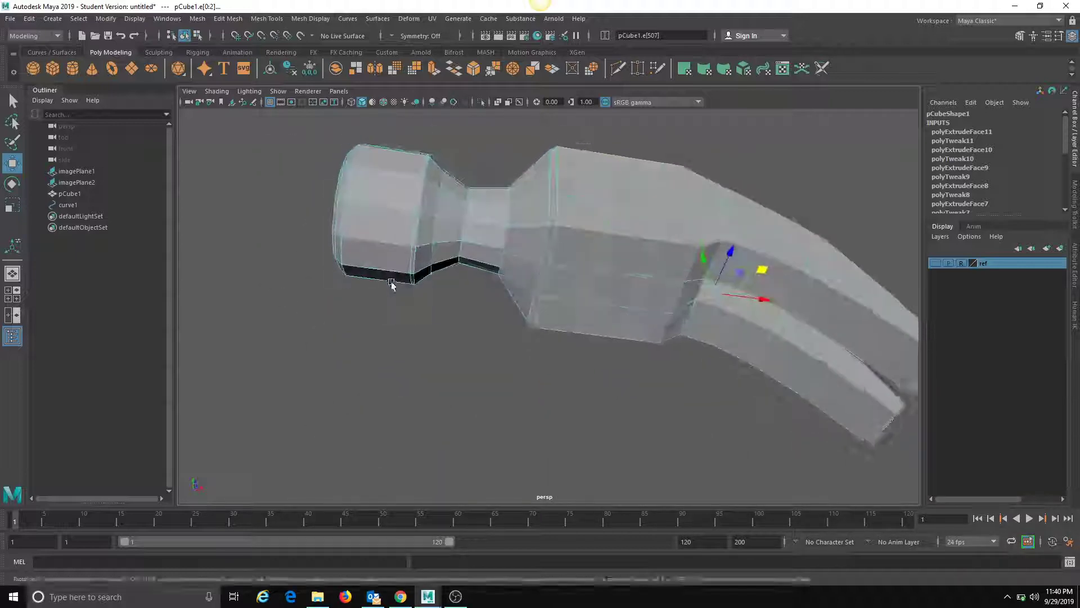
right_click_drag(393, 282, 562, 186, "alt")
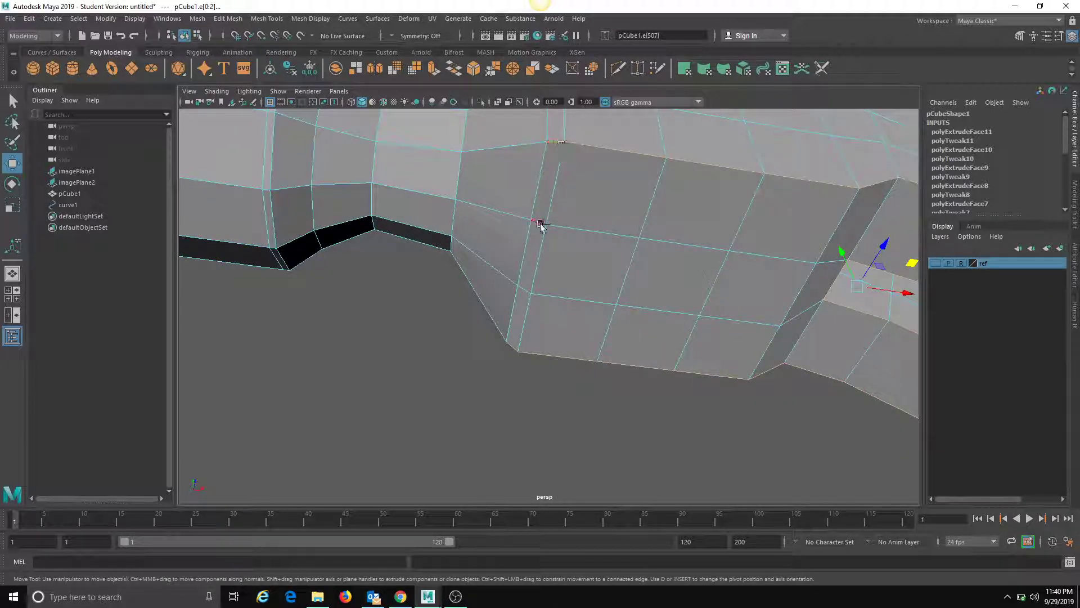
scroll(510, 349, "down", 5)
left_click_drag(513, 353, 634, 310, "alt")
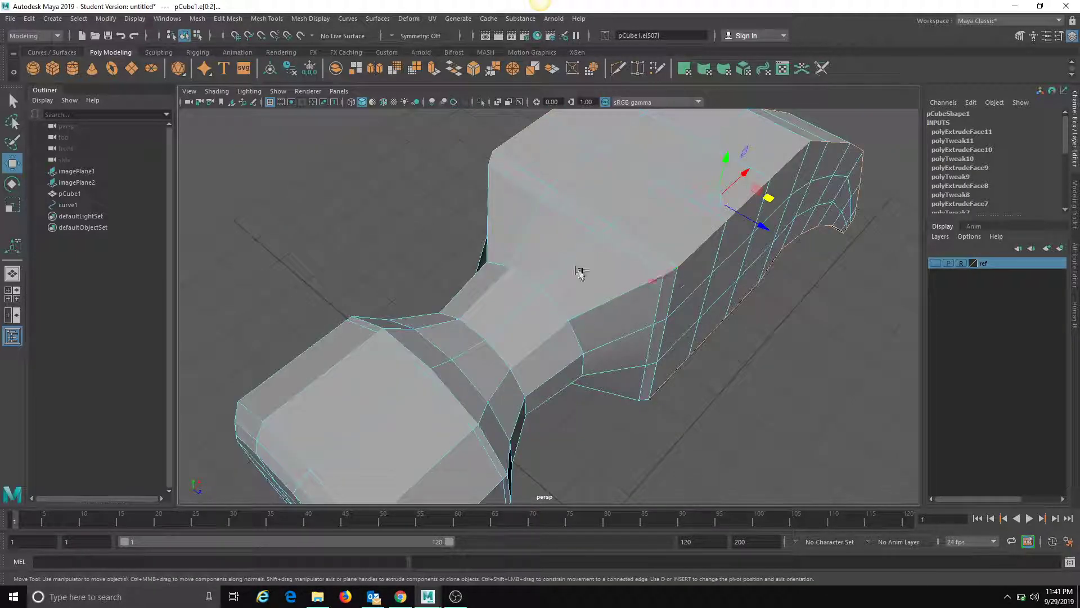
left_click_drag(488, 159, 495, 293, "alt")
Step: Switch to the browser and check how the reference hammer's neck meets the body's front corners
left_click(400, 595)
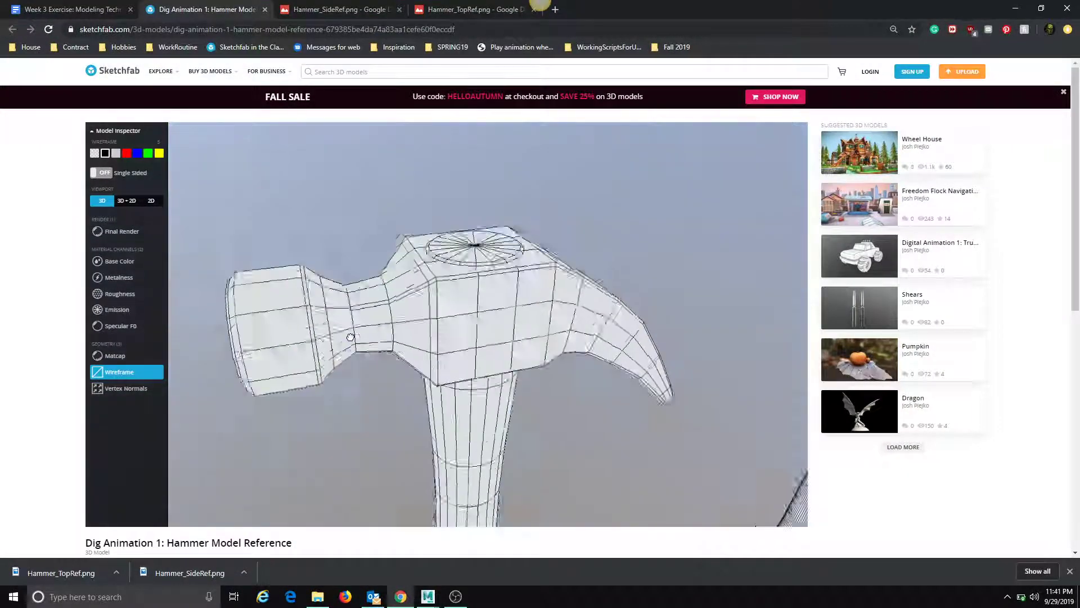
left_click_drag(351, 337, 420, 359)
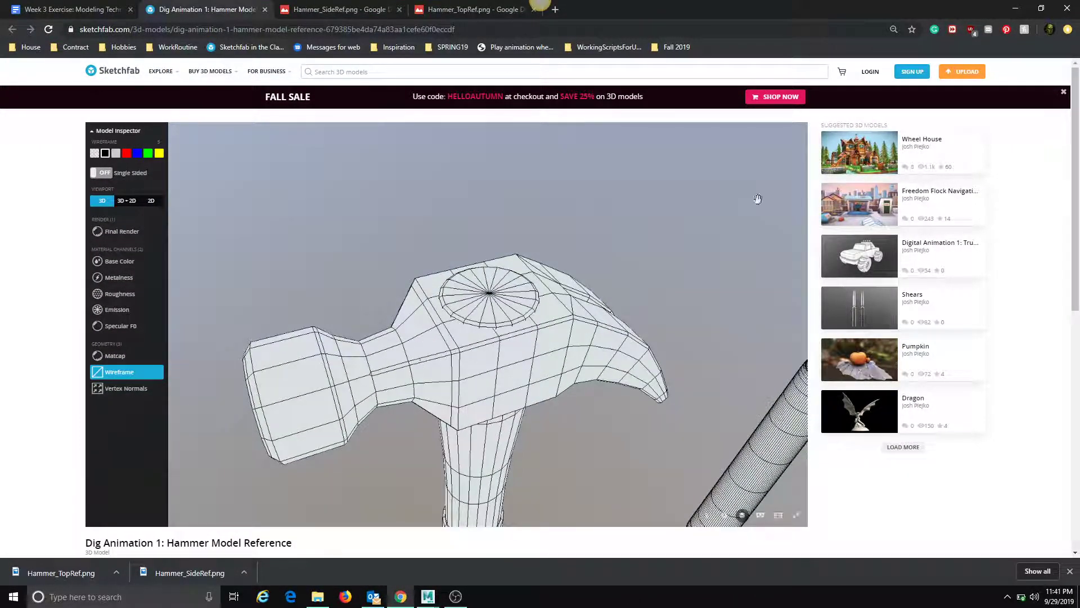
left_click(1015, 8)
Step: Undo the last edge selection changes on the hammer head
left_click_drag(520, 391, 550, 404, "alt")
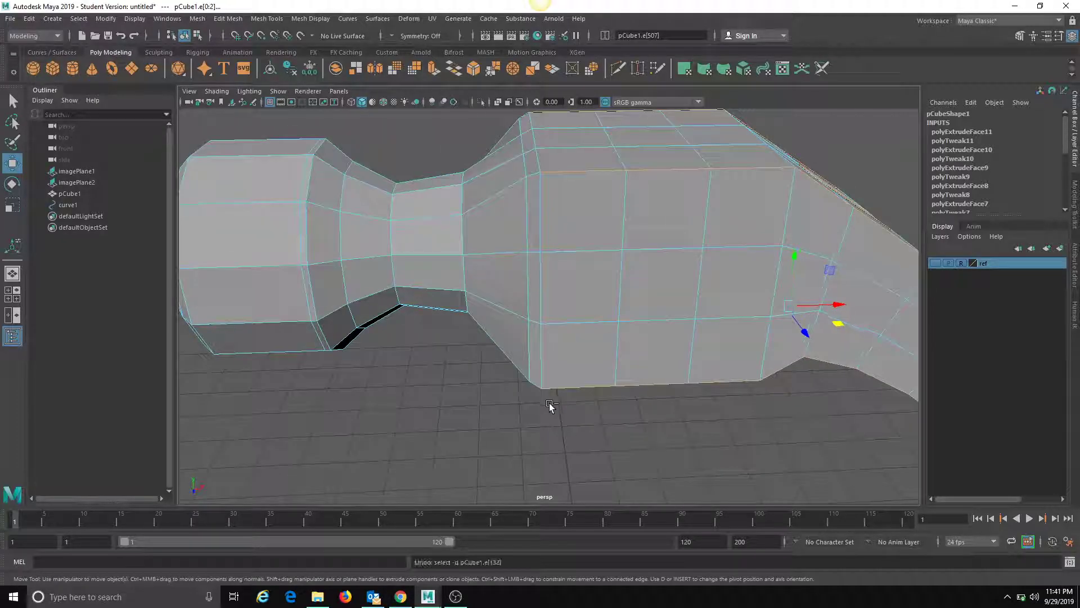
left_click_drag(437, 403, 418, 364, "alt")
key("ctrl+z")
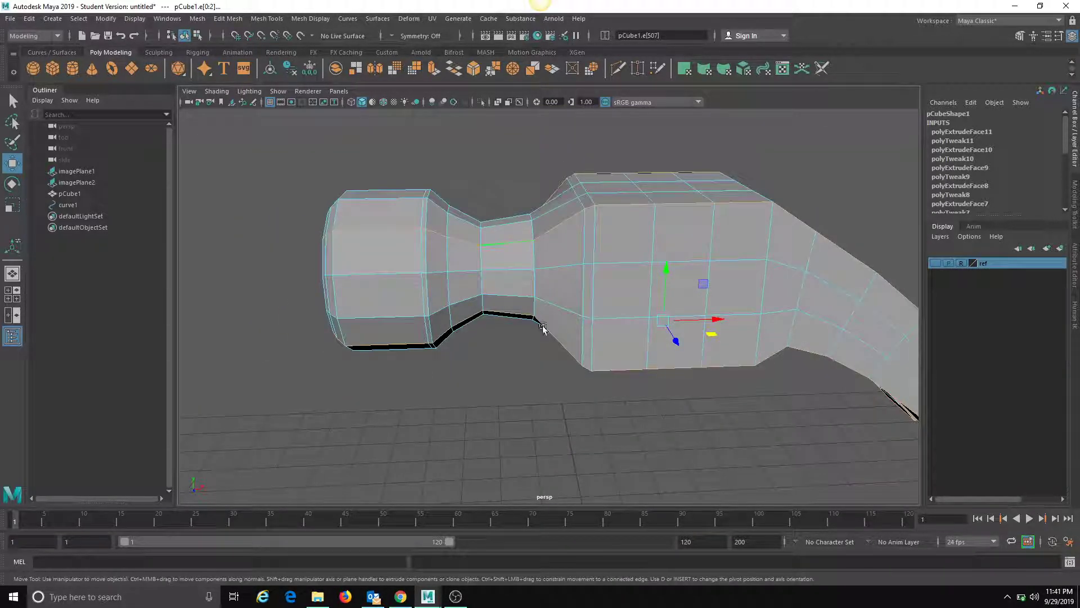
Step: Deselect the edges around the striking face and neck, keeping the body and claw border edges selected
left_click_drag(491, 264, 345, 241, "alt")
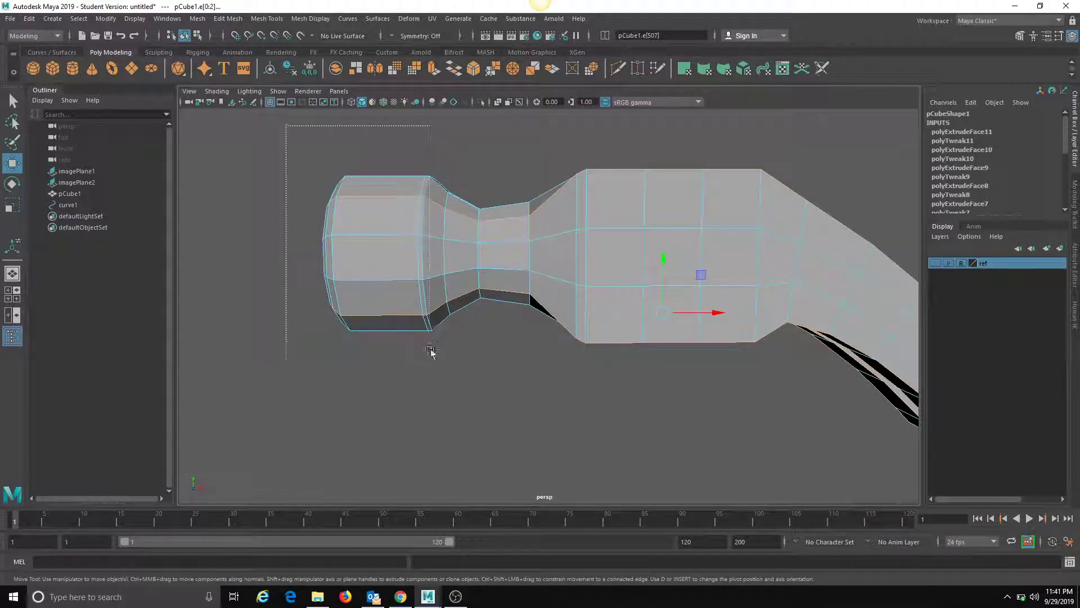
left_click_drag(432, 349, 499, 426)
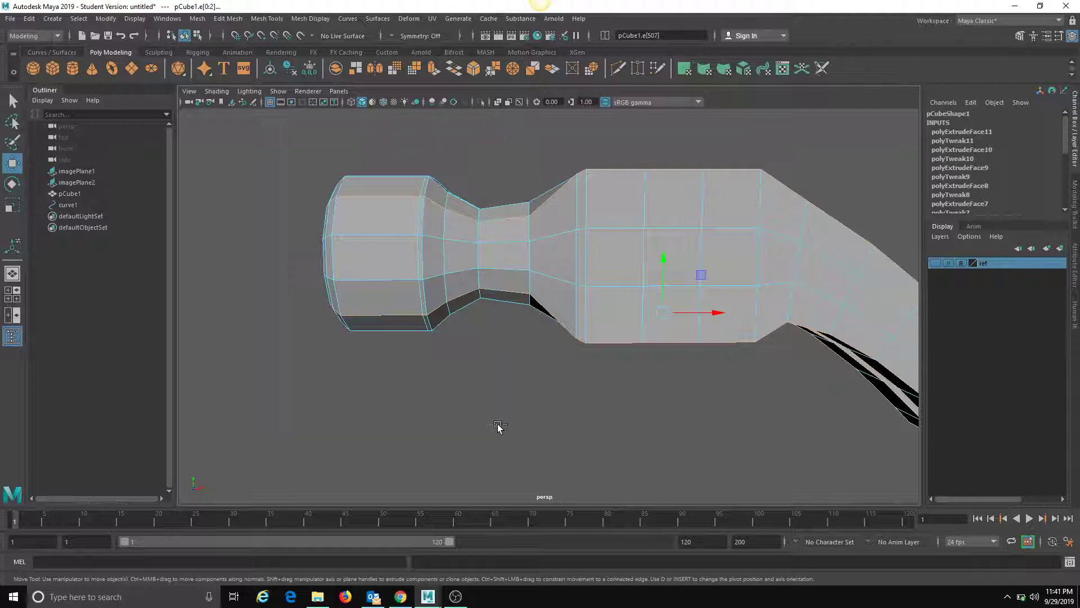
left_click_drag(417, 354, 603, 343, "alt")
middle_click_drag(603, 342, 428, 320, "alt")
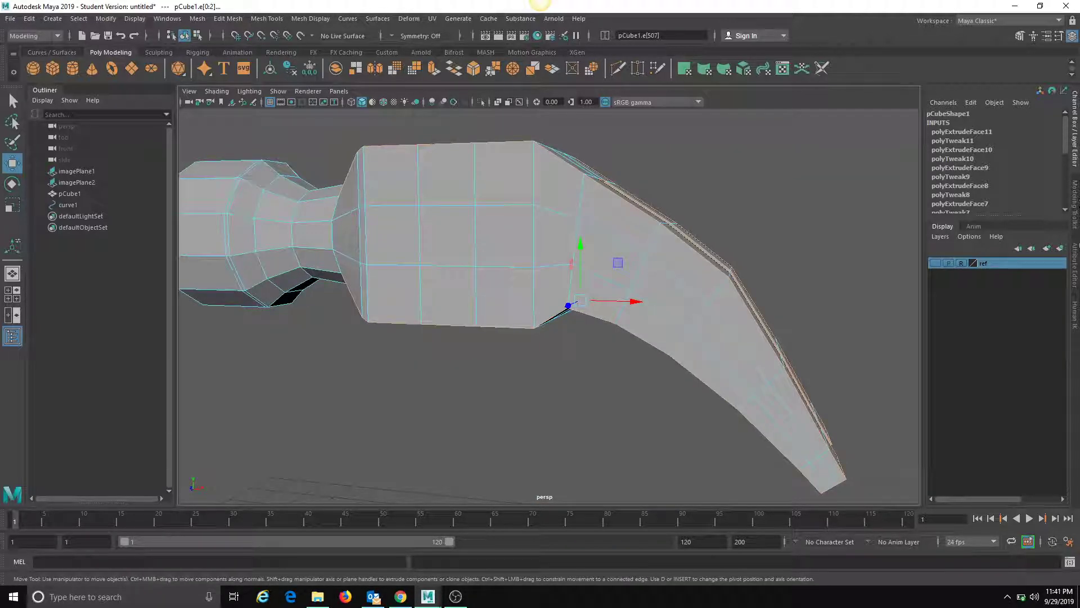
Step: Bevel the selected border edges of the body and claw with a fraction of 0.5 and 1 segment
left_click(1019, 37)
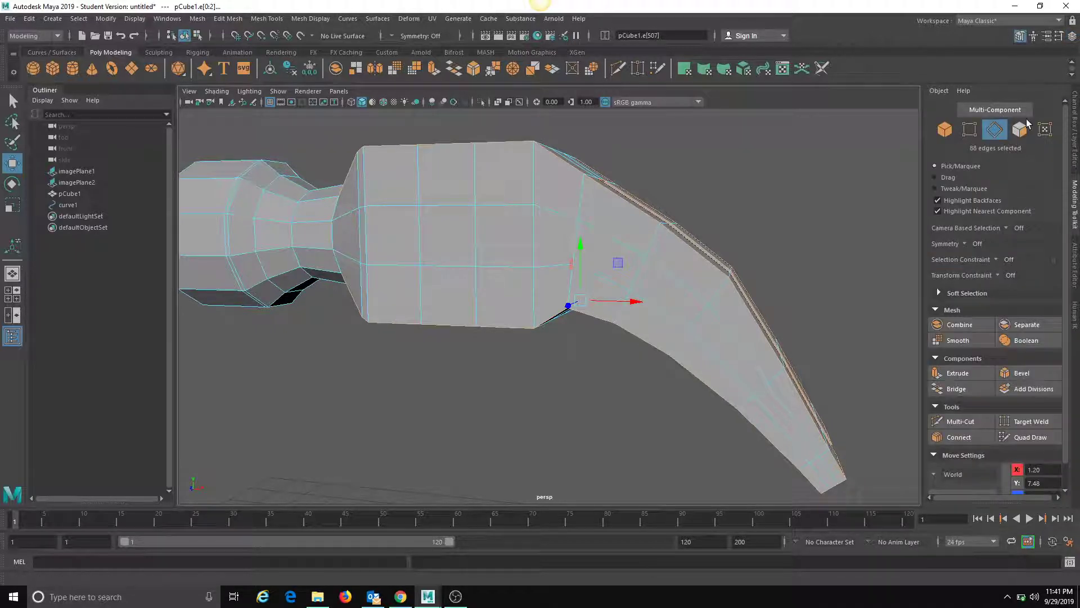
left_click(1021, 373)
left_click_drag(561, 244, 619, 263, "alt")
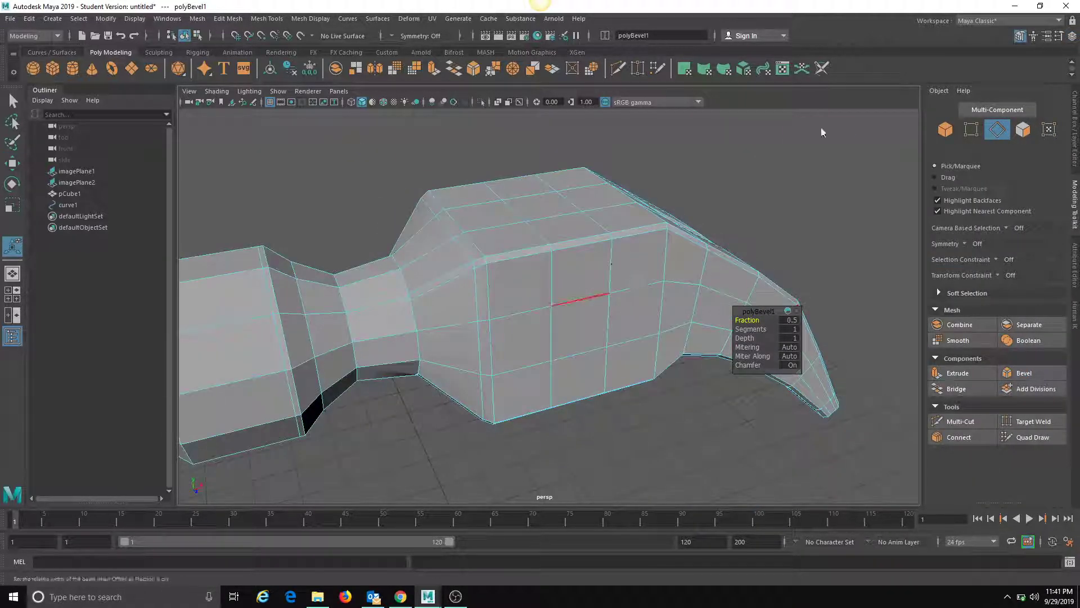
Step: Return to object mode, turn on smooth mesh preview and view the beveled hammer head from the side
key("q")
key("F8")
key("f")
key("3")
left_click(750, 212)
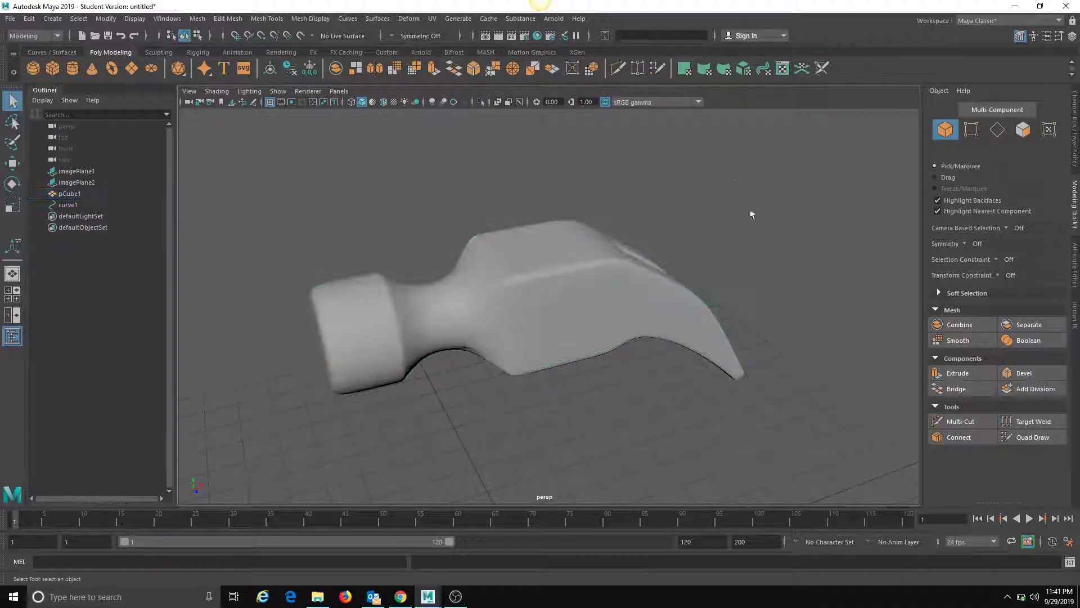
left_click_drag(750, 213, 259, 220, "alt")
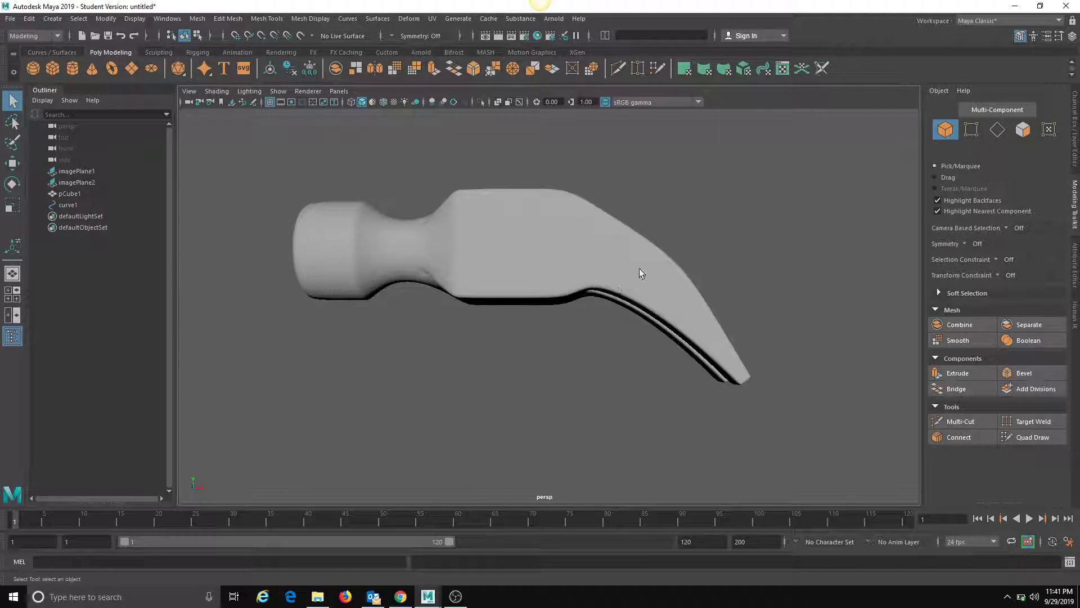
Step: Turn off smooth mesh preview and inspect the beveled corner where the neck meets the body's underside
left_click_drag(640, 269, 448, 277, "alt")
left_click(389, 272)
right_click_drag(448, 277, 583, 287, "alt")
left_click_drag(505, 217, 492, 287, "alt")
key("1")
left_click(492, 324)
left_click(456, 213)
right_click_drag(492, 287, 615, 338, "alt")
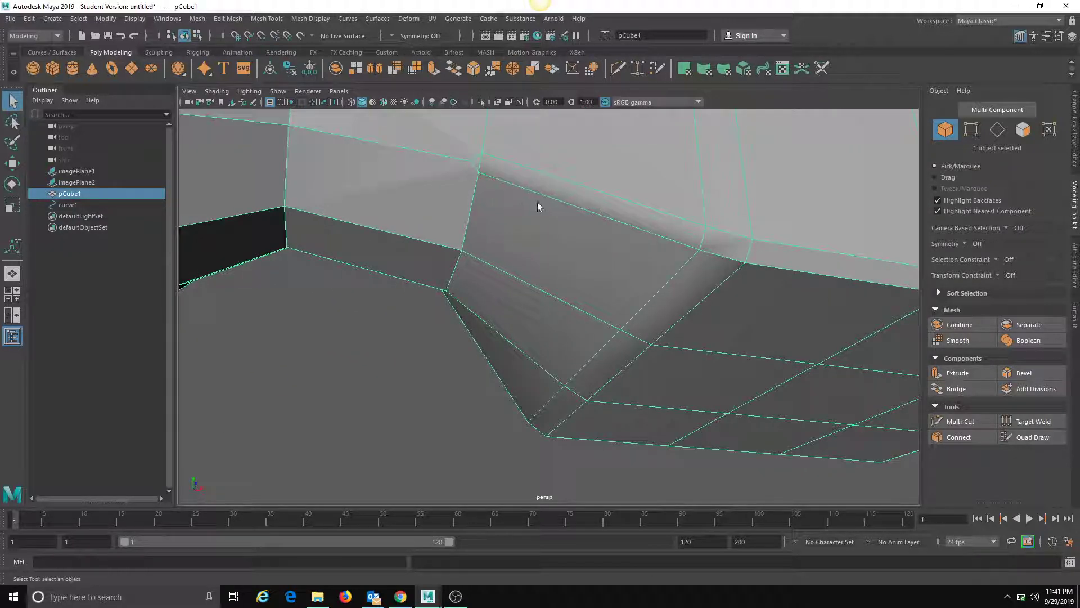
Step: Merge the three clustered vertices at the lower corner where the neck meets the body into one vertex
right_click_drag(538, 204, 396, 216, "alt")
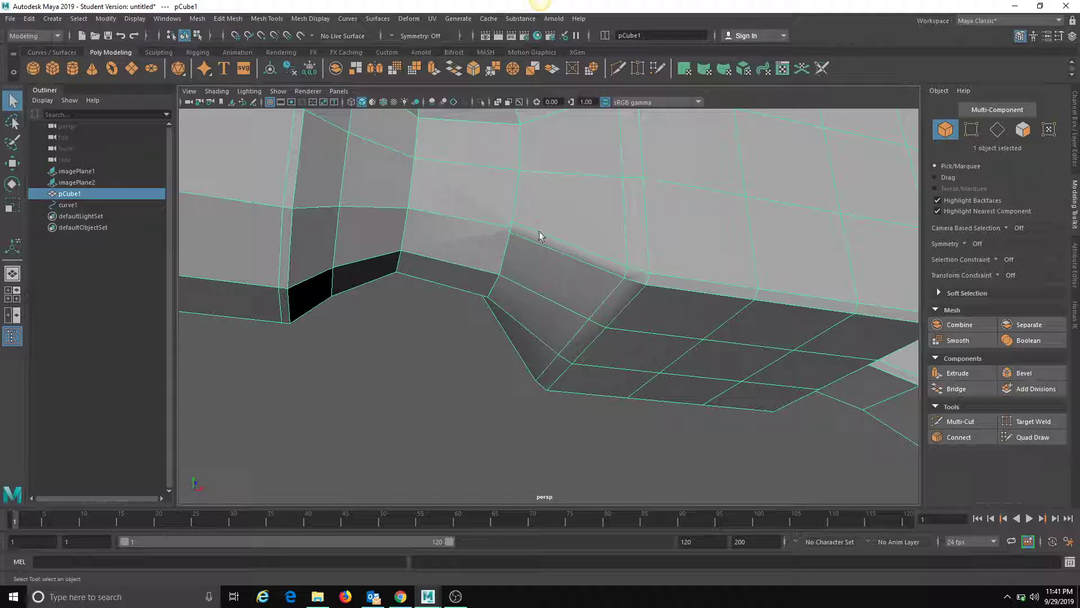
right_click_drag(571, 222, 529, 247, "alt")
left_click_drag(534, 245, 535, 245)
right_click_drag(535, 245, 506, 248, "alt")
key("w")
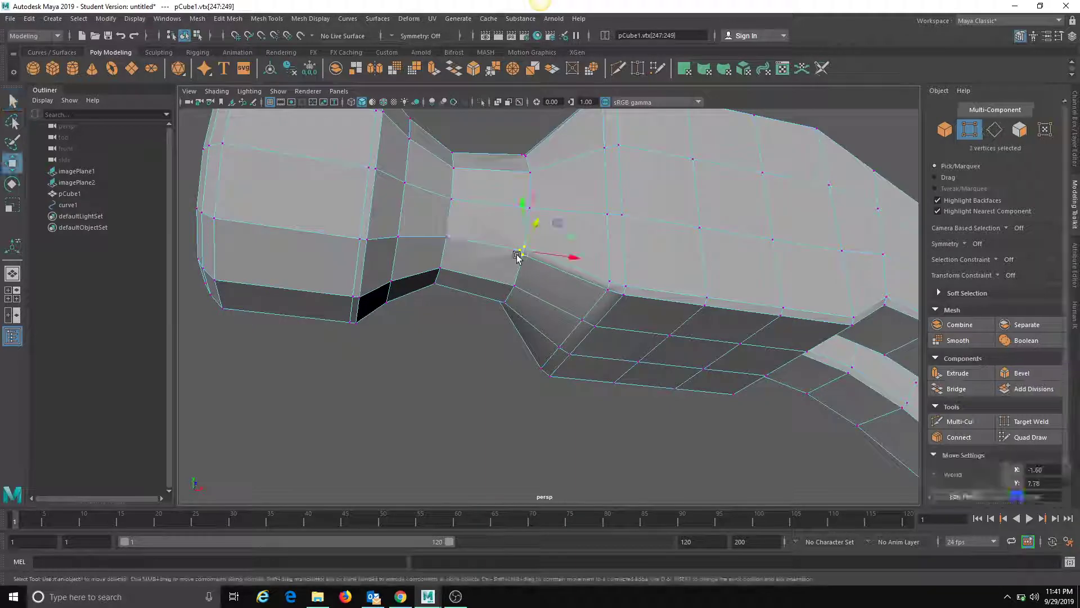
left_click(236, 21)
left_click(338, 145)
Step: Merge the three clustered vertices at the upper neck-to-body corner on the same side, leaving the far-side vertices out
left_click_drag(601, 219, 531, 253, "alt")
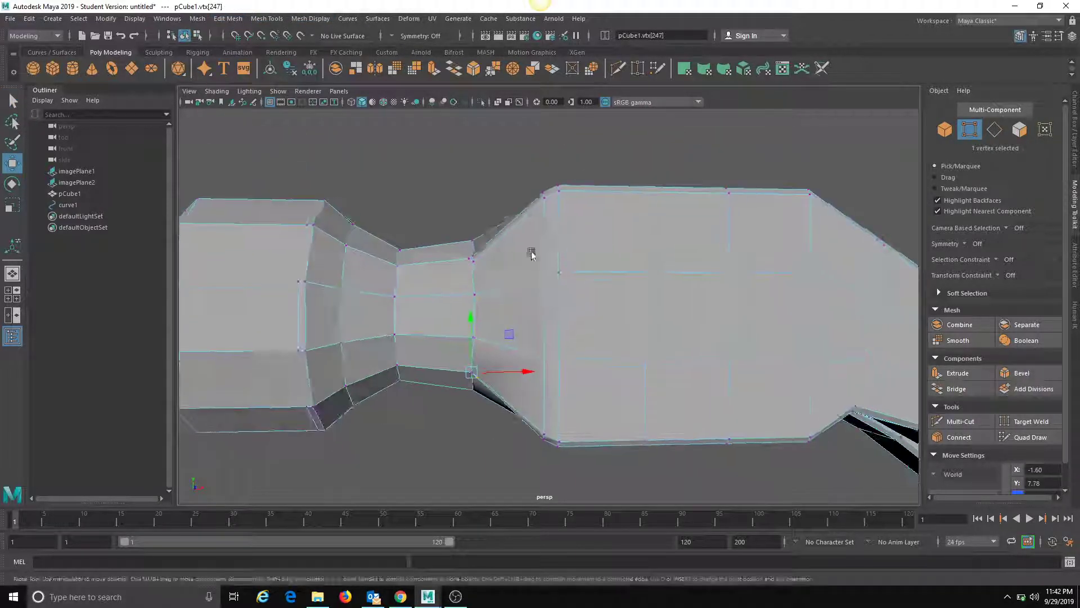
left_click_drag(449, 249, 553, 292)
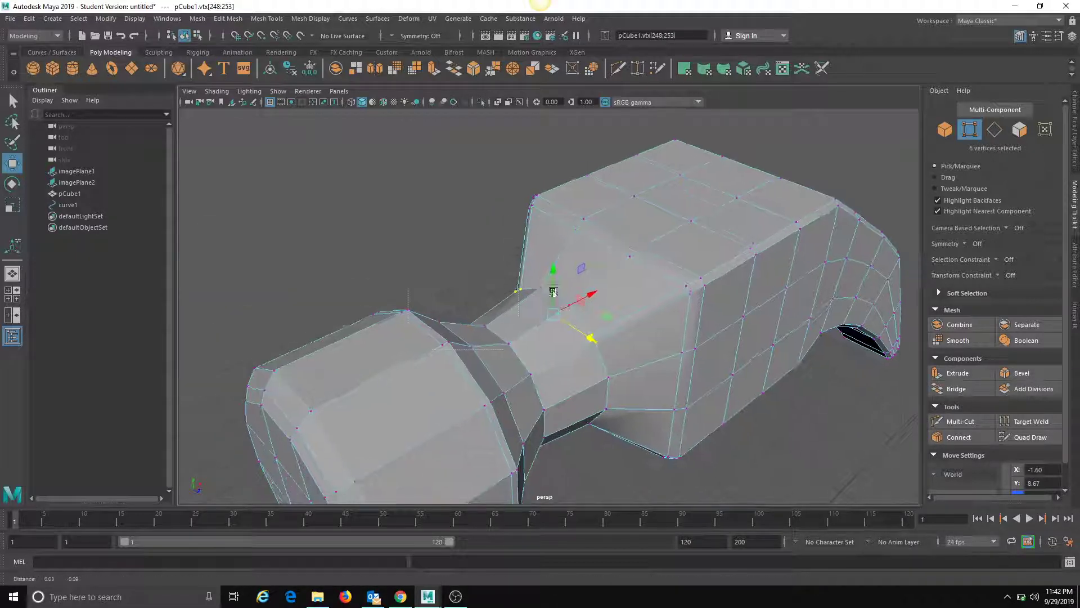
left_click_drag(405, 219, 544, 380, "ctrl")
right_click_drag(544, 379, 647, 366, "alt")
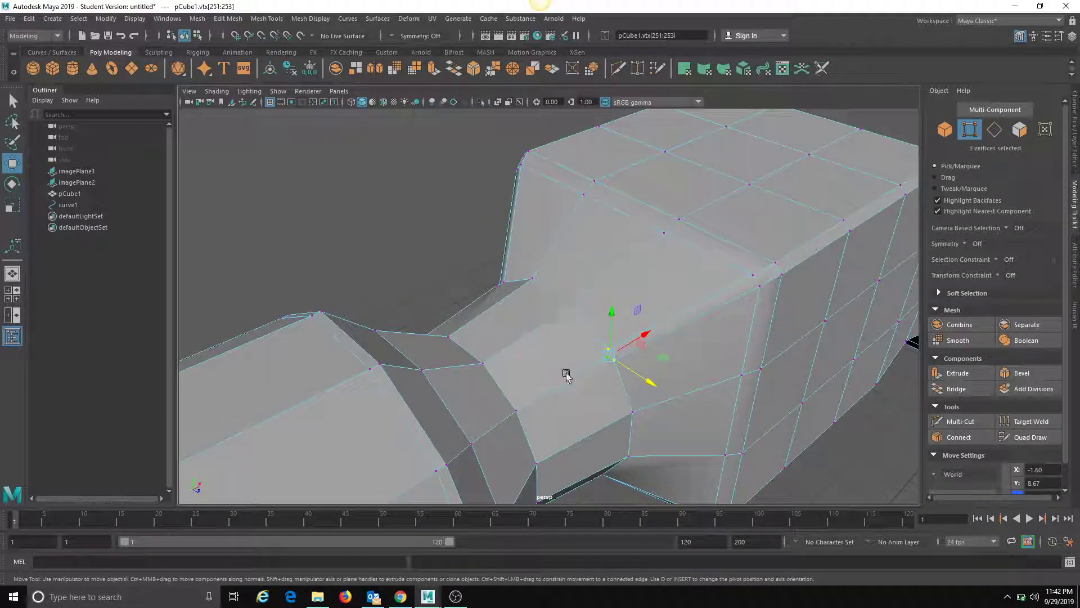
key("g")
key("ctrl+z")
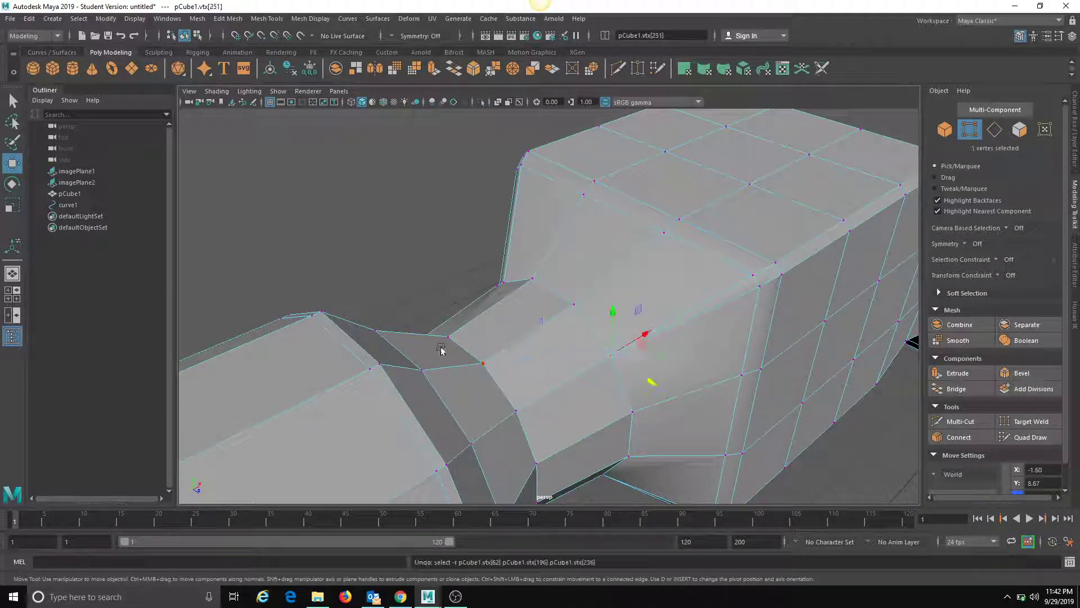
Step: Merge the clustered vertices at both neck-to-body corners on the opposite side of the head, excluding stray vertices from each selection
left_click_drag(441, 350, 738, 344, "alt")
left_click_drag(629, 294, 616, 317)
left_click_drag(617, 318, 601, 293, "alt")
key("g")
left_click_drag(600, 337, 633, 280, "alt")
key("g")
key("ctrl+z")
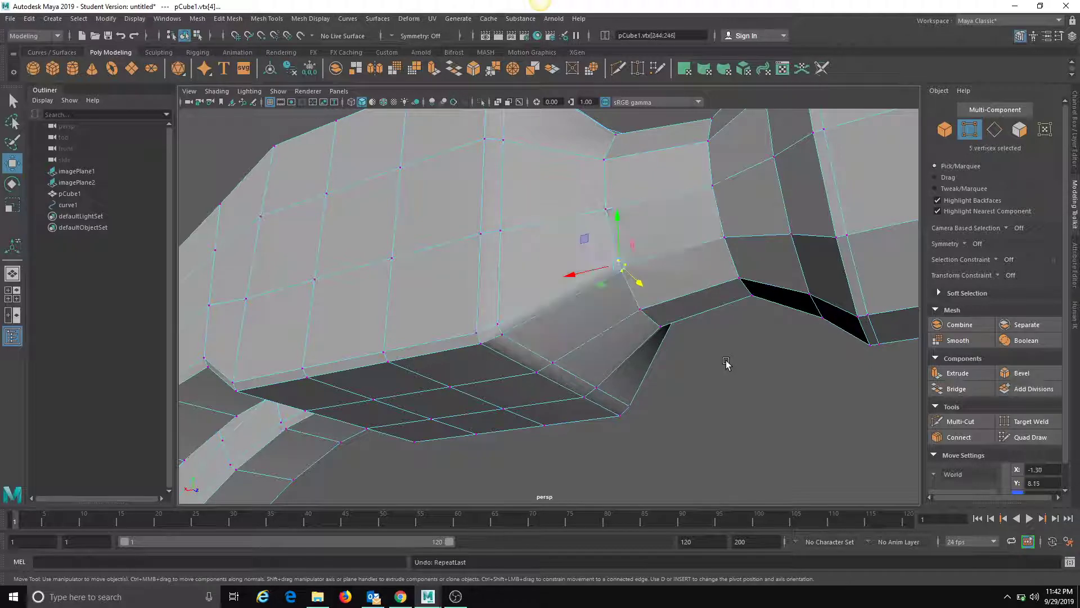
left_click_drag(726, 365, 620, 344, "alt")
left_click_drag(815, 362, 636, 163, "ctrl")
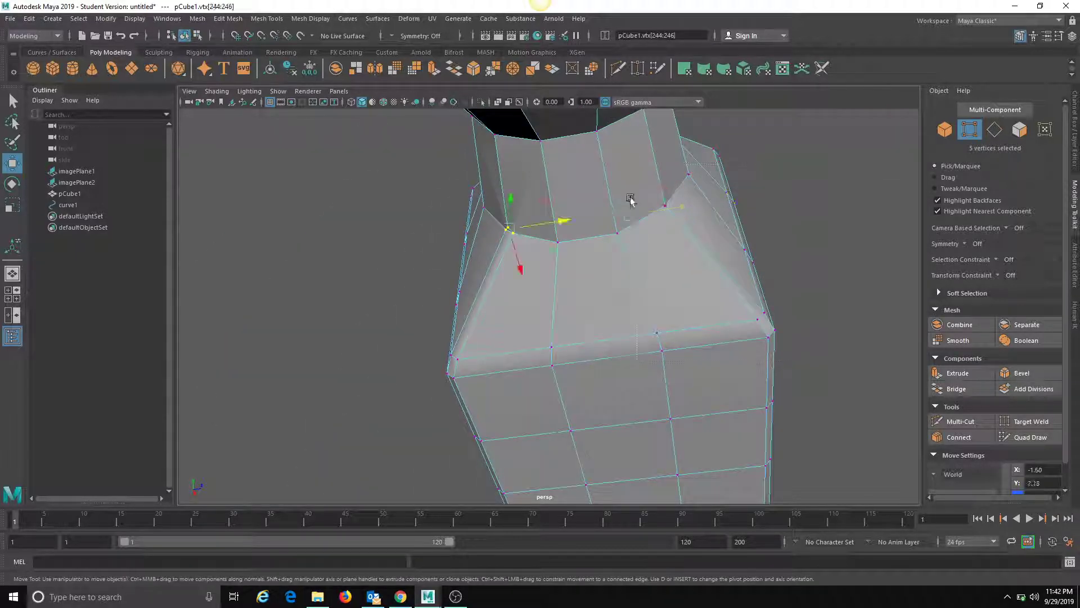
Step: Return to object mode, turn on smooth mesh preview and inspect the cleaned-up transition between the neck and body
key("F8")
key("3")
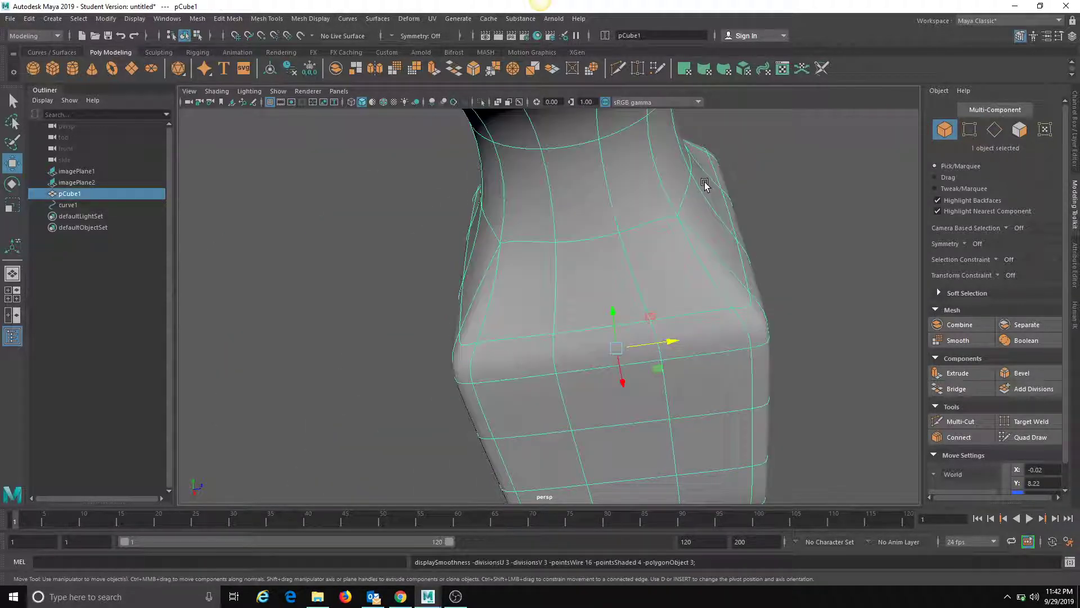
left_click(799, 229)
right_click_drag(799, 229, 465, 205, "alt")
left_click_drag(465, 205, 401, 250, "alt")
right_click_drag(401, 249, 644, 294, "alt")
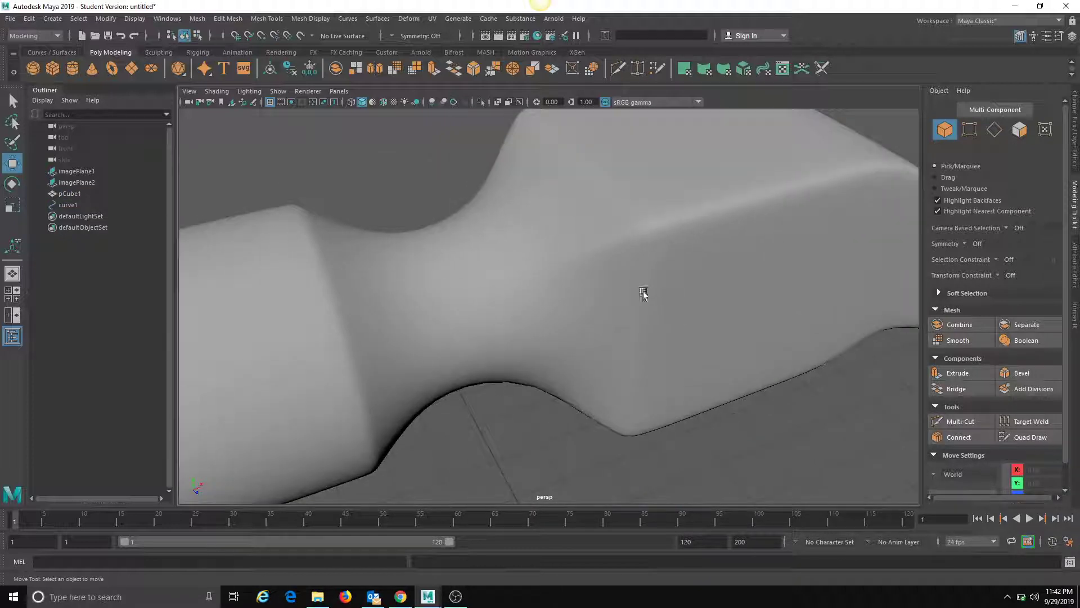
left_click_drag(484, 234, 570, 250, "alt")
right_click_drag(642, 274, 370, 261, "alt")
left_click_drag(369, 260, 500, 226, "alt")
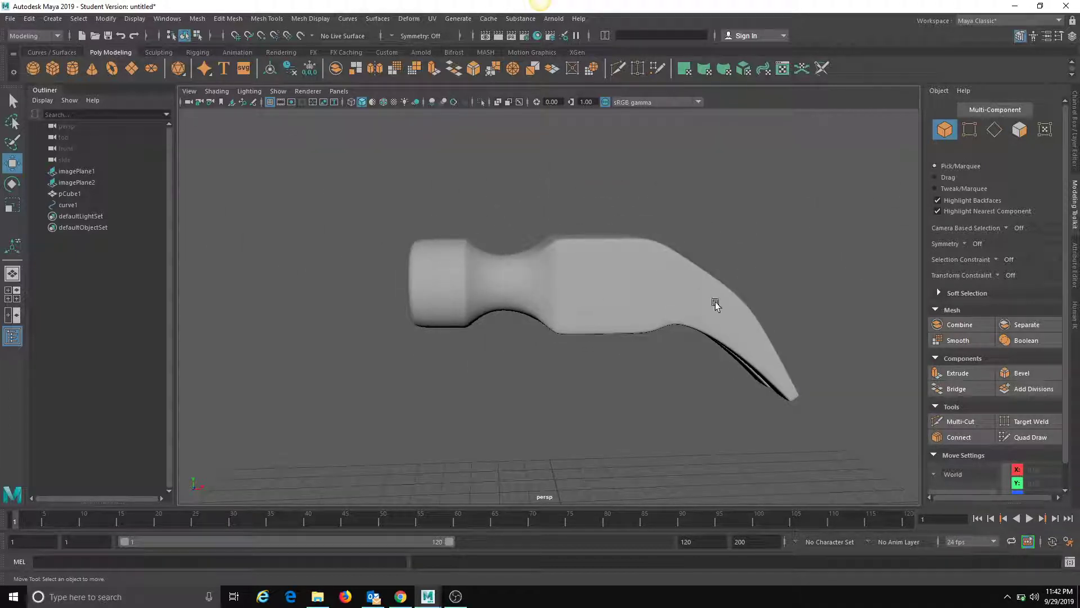
Step: Turn off smooth mesh preview on the hammer head and switch to the front orthographic view, framing the claw
left_click(688, 288)
key("1")
middle_click_drag(738, 345, 514, 278, "alt")
scroll(513, 278, "up", 3)
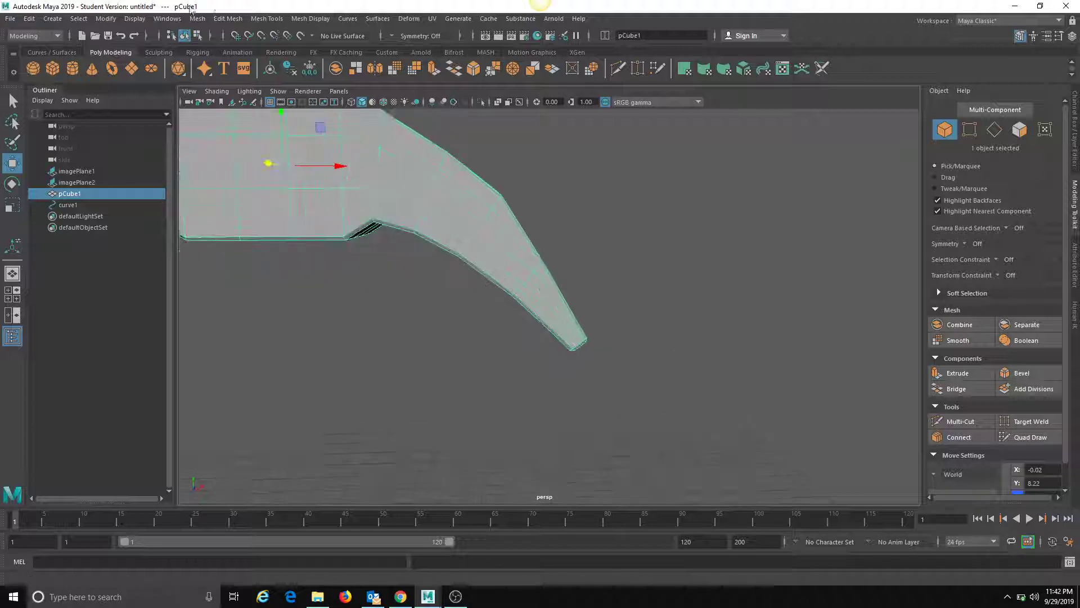
left_click(340, 91)
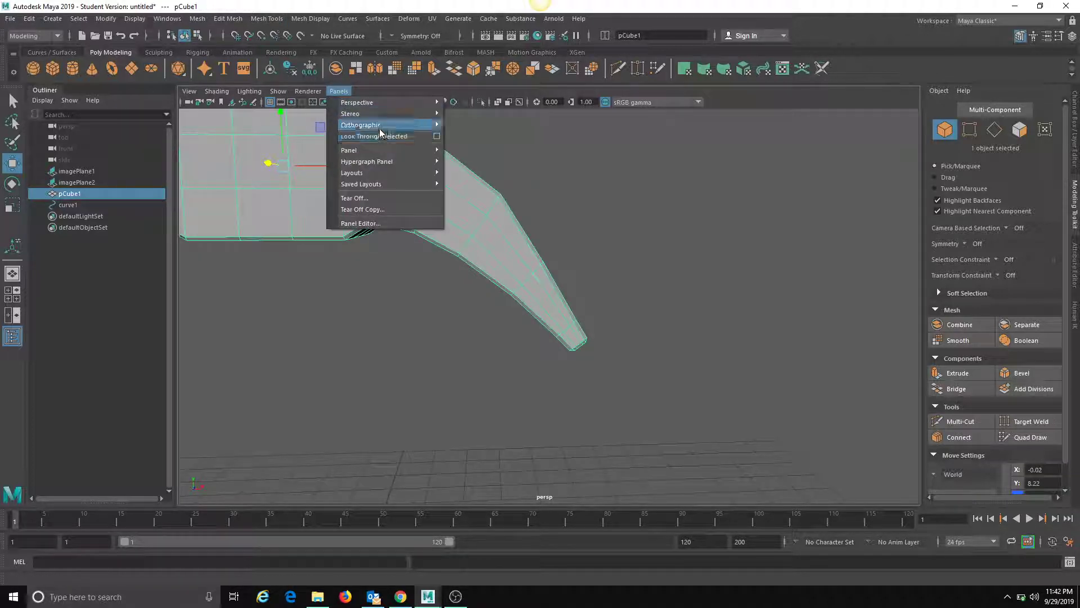
mouse_move(379, 126)
left_click(458, 131)
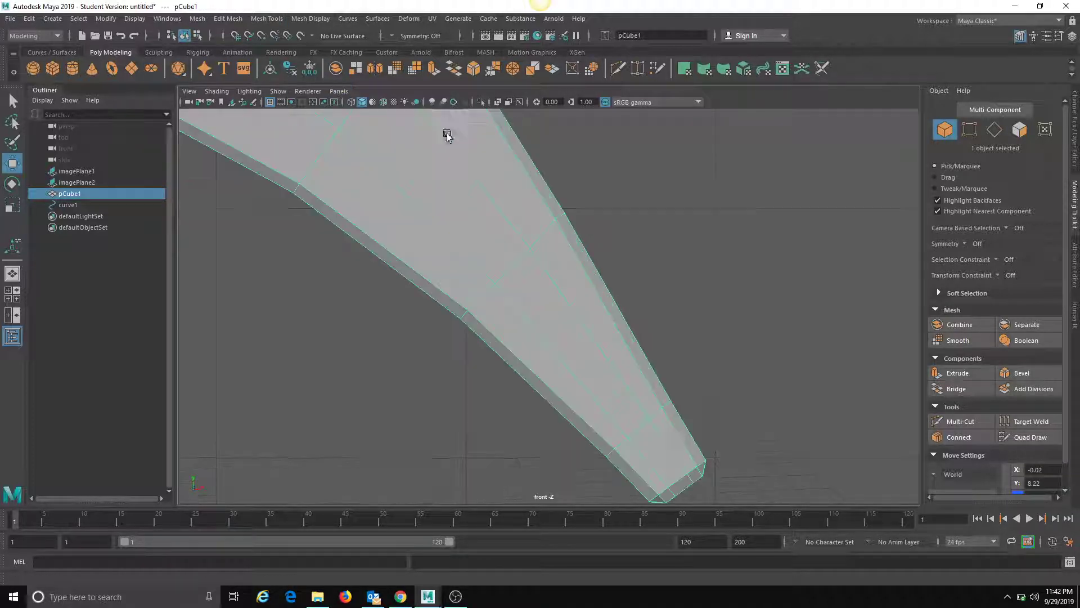
scroll(386, 217, "down", 4)
scroll(579, 261, "up", 1)
Step: Select the row of vertices across the middle bend of the claw and scale it slightly narrower in the front plane
right_click_drag(471, 255, 450, 233)
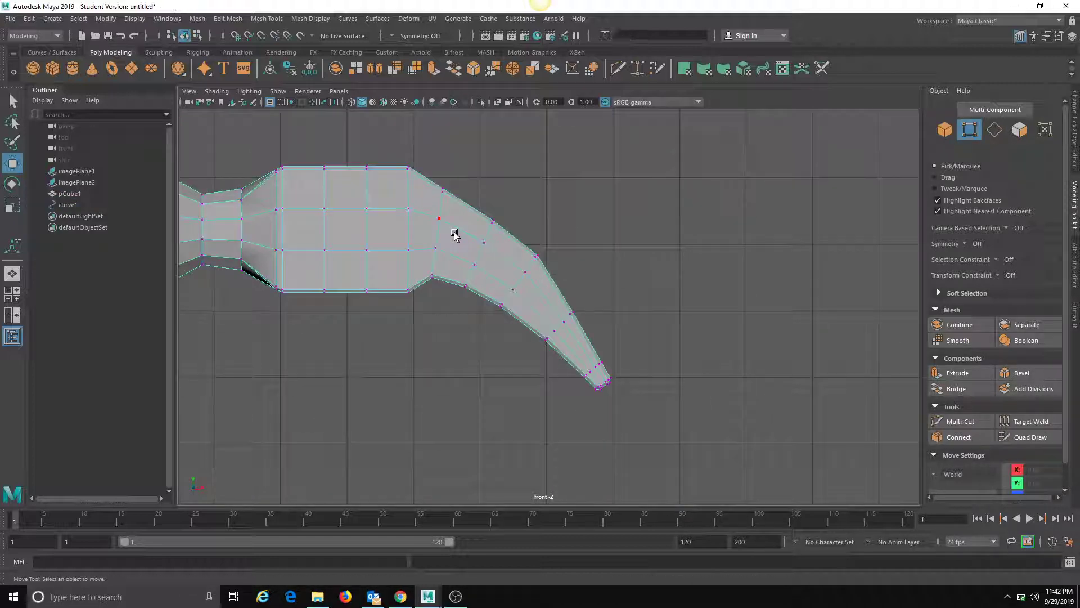
scroll(521, 276, "up", 1)
scroll(528, 267, "up", 2)
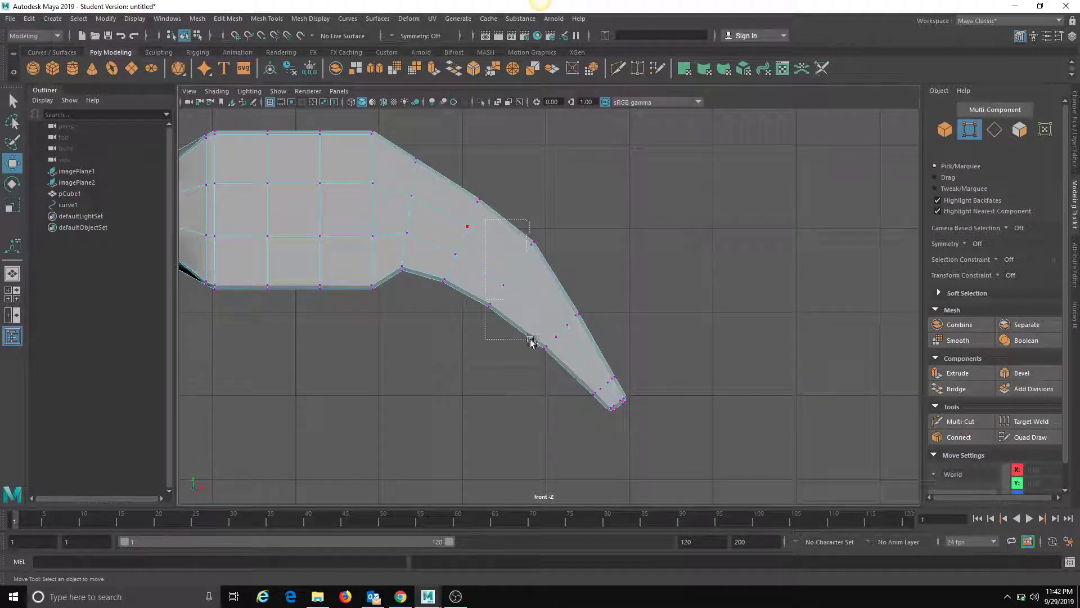
left_click_drag(530, 340, 532, 341)
key("r")
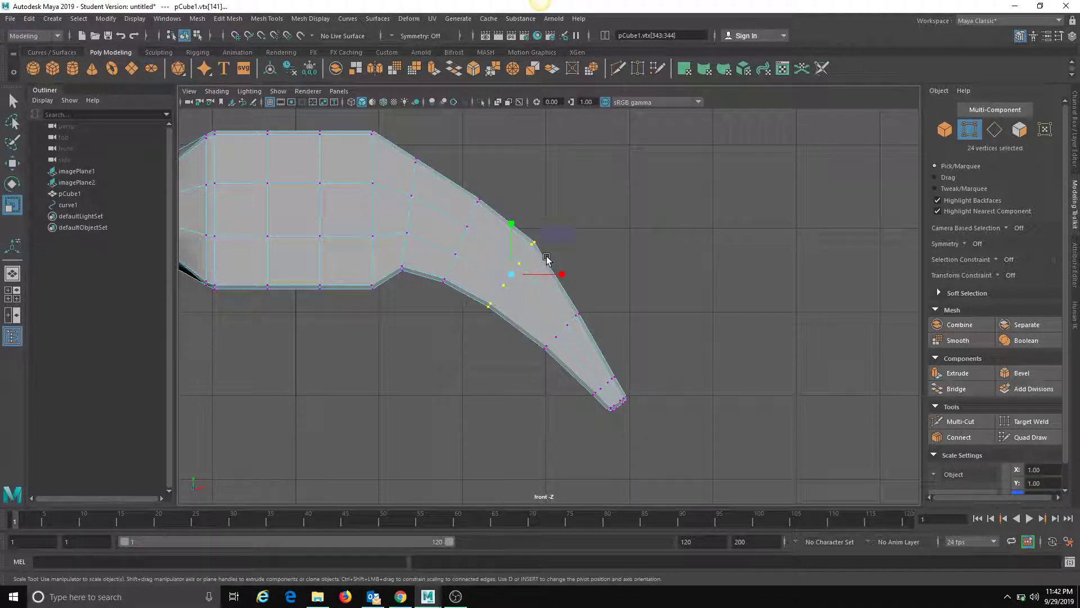
left_click_drag(550, 237, 558, 237)
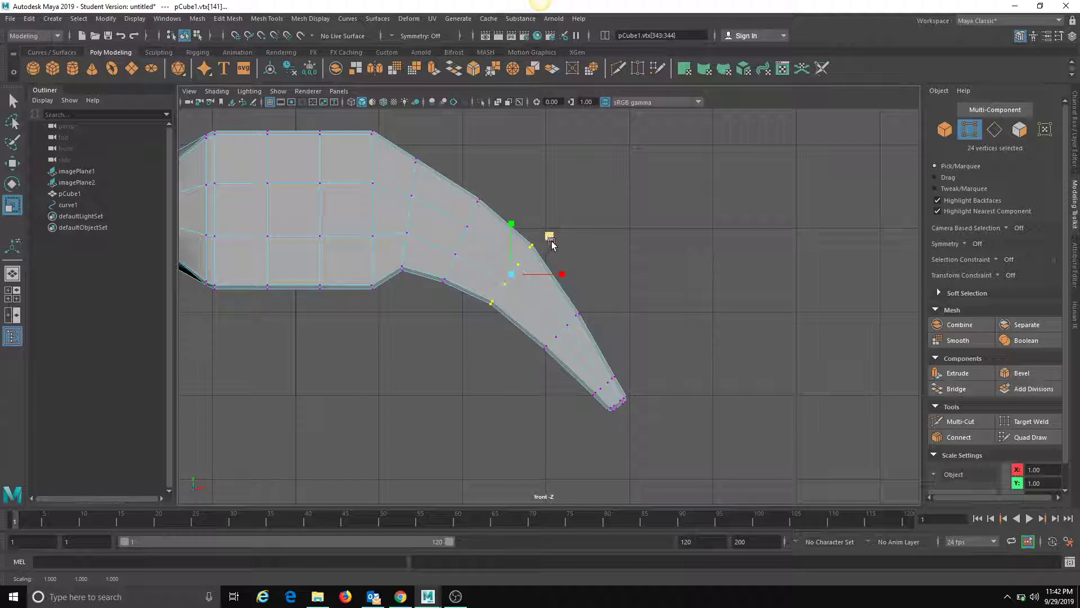
left_click(590, 242)
Step: Return to object mode with smooth mesh preview on and view the whole hammer head in the perspective camera
right_click_drag(512, 237, 713, 116)
key("3")
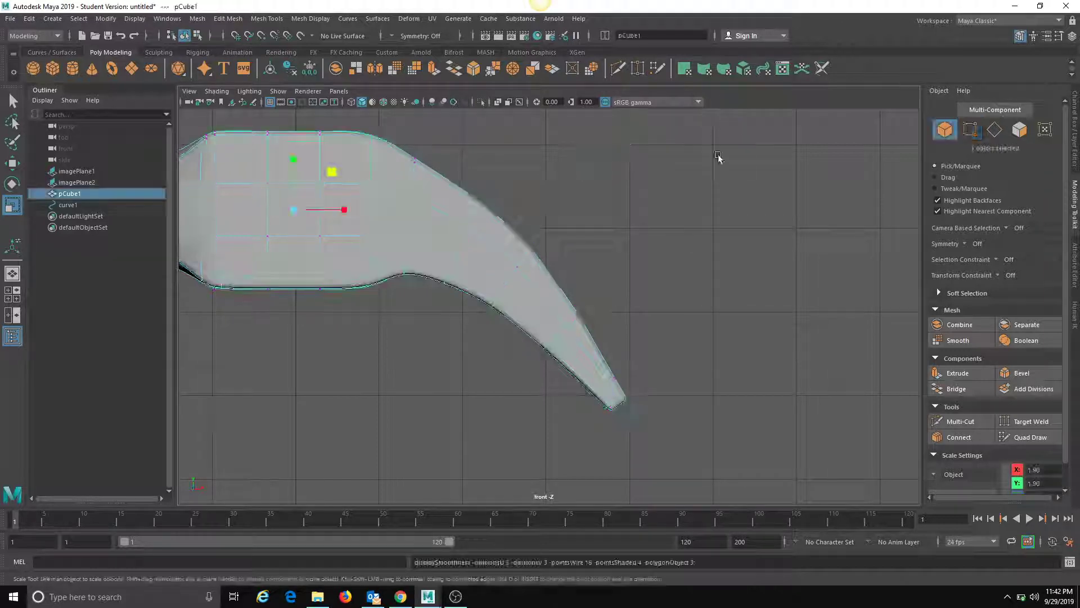
left_click(718, 157)
scroll(639, 258, "down", 5)
scroll(598, 272, "up", 2)
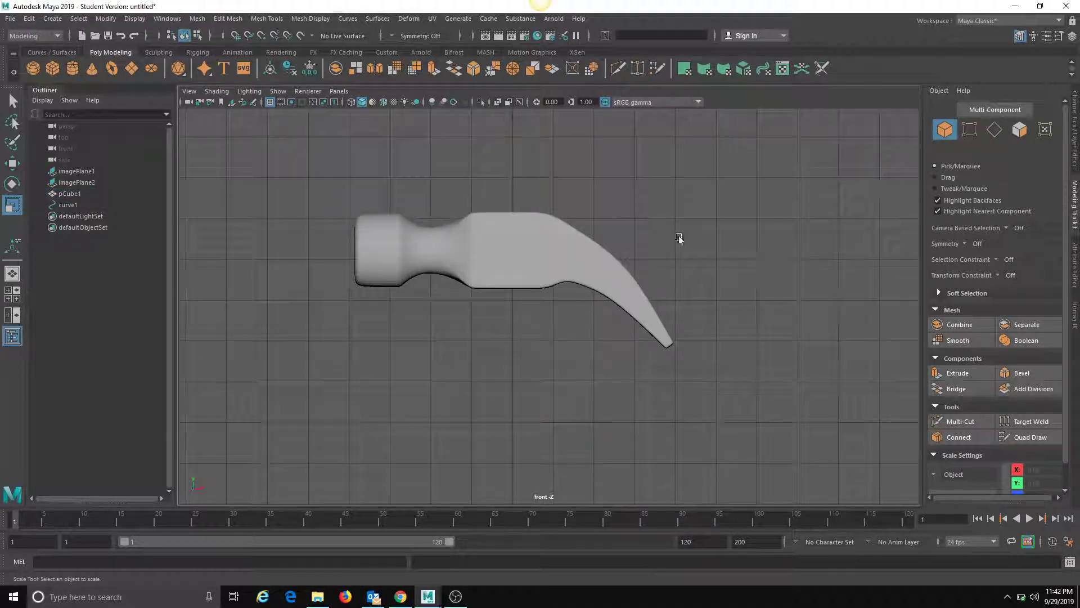
left_click(339, 91)
mouse_move(415, 103)
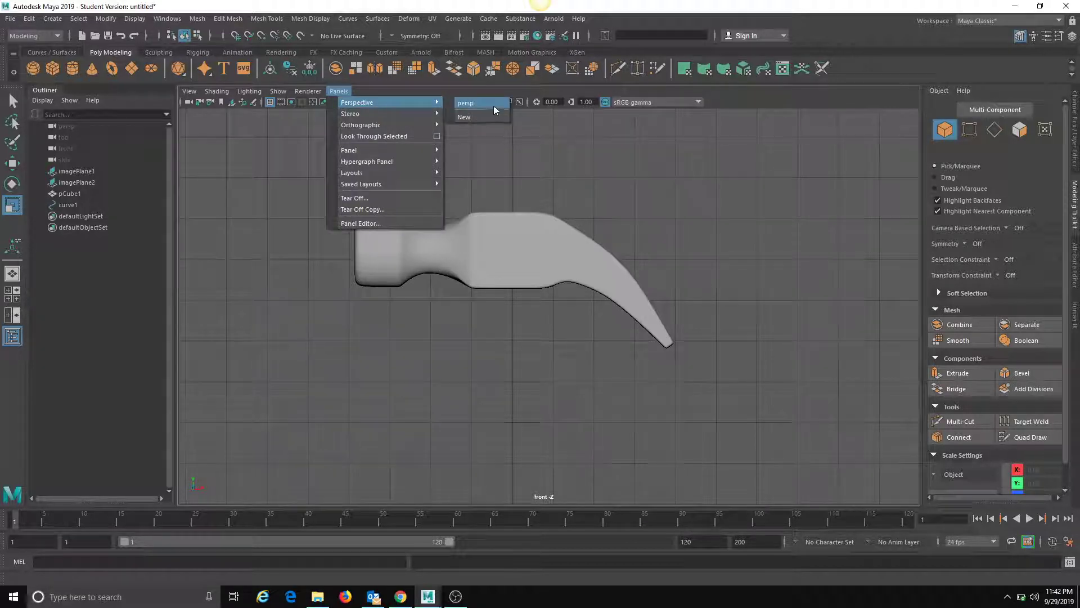
left_click(465, 103)
left_click_drag(523, 246, 474, 243, "alt")
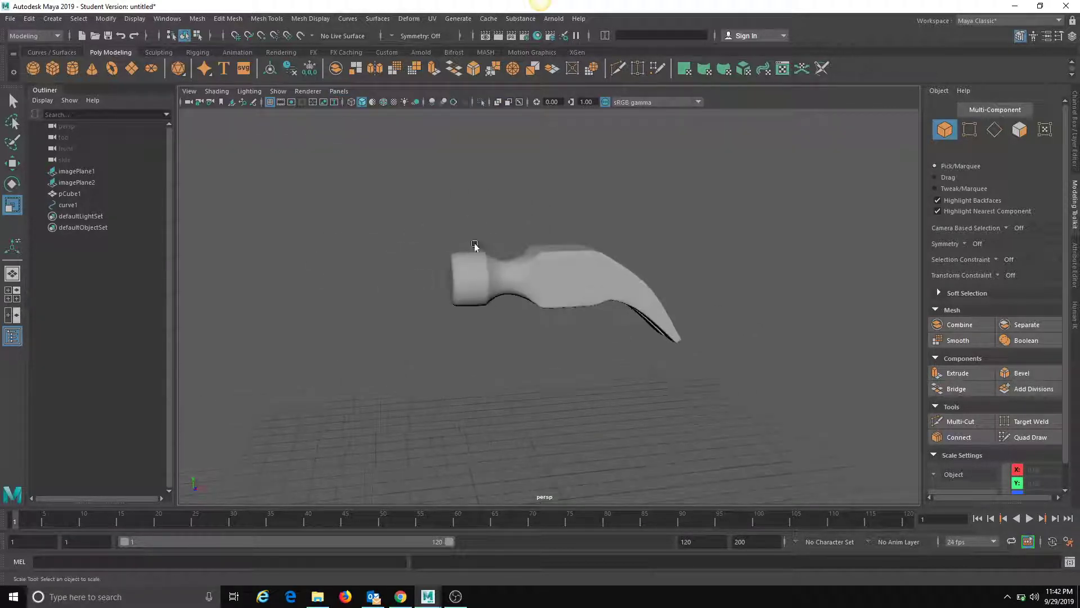
Step: Save the scene as a Maya Binary in the Hammer project's scenes folder, named "hammer" plus the author's surname, accepting the student version notice
left_click(10, 18)
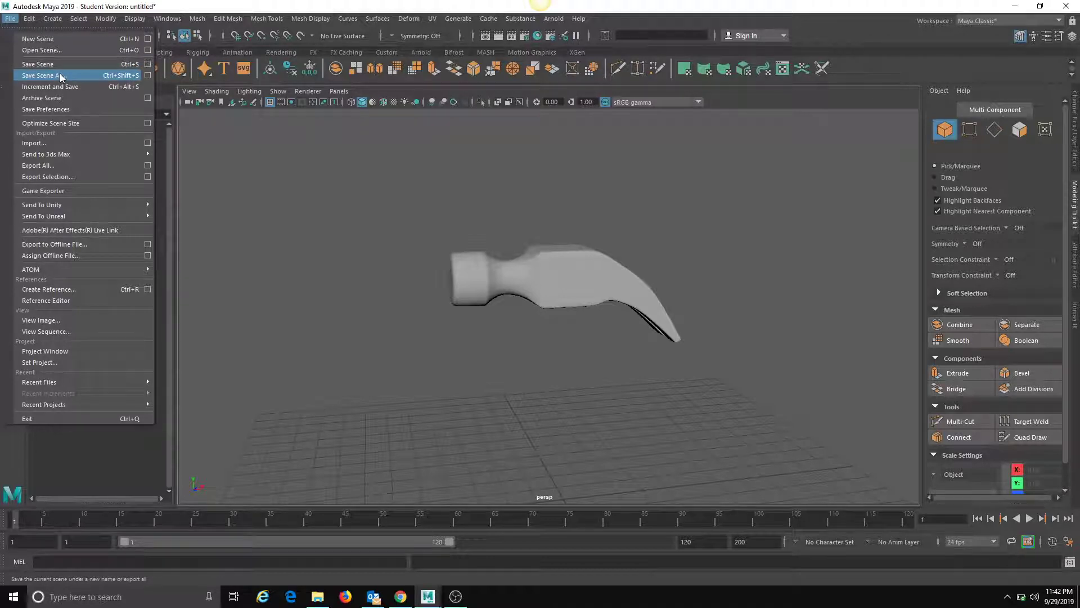
left_click(60, 76)
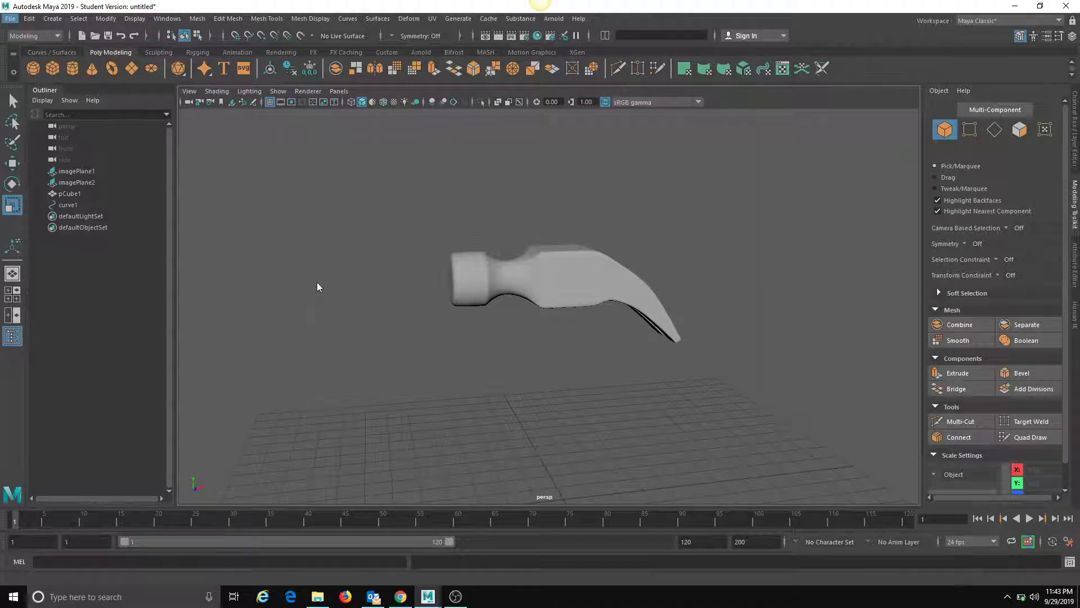
key("ctrl+s")
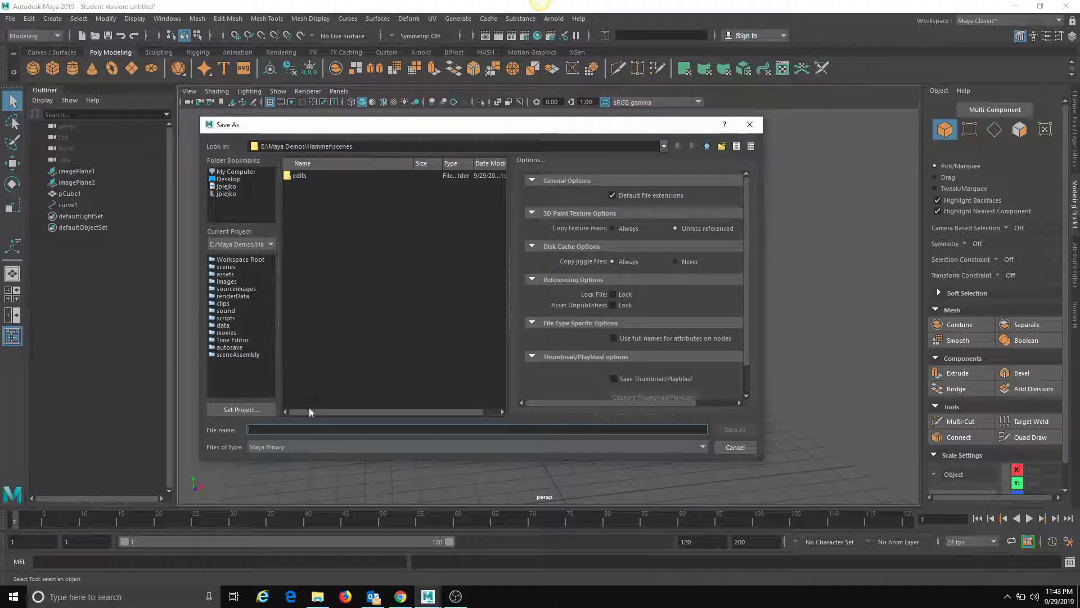
type("h")
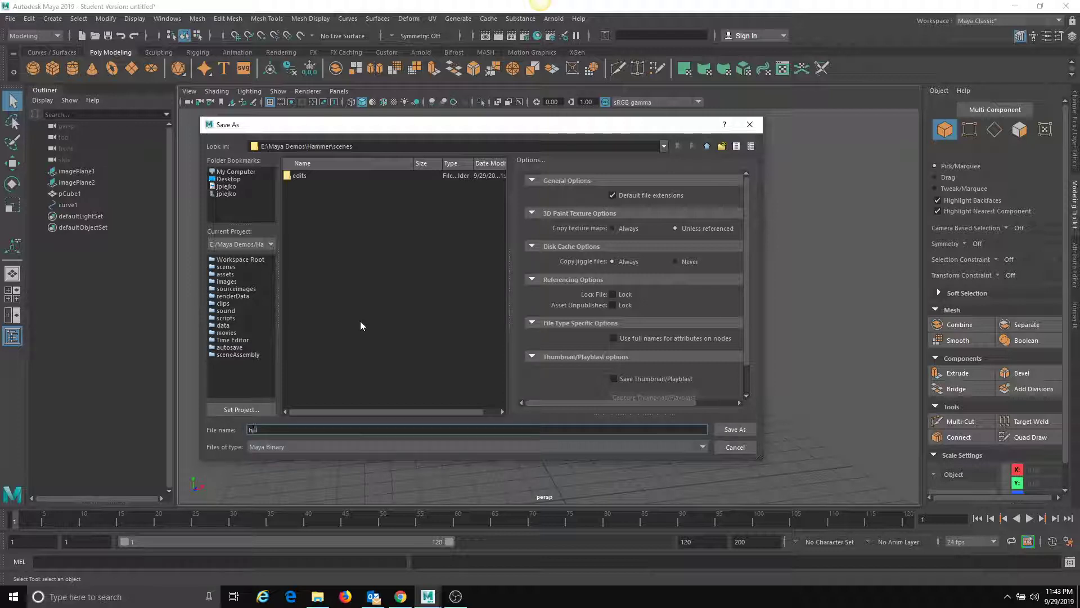
type("ammer_v01")
key("Return")
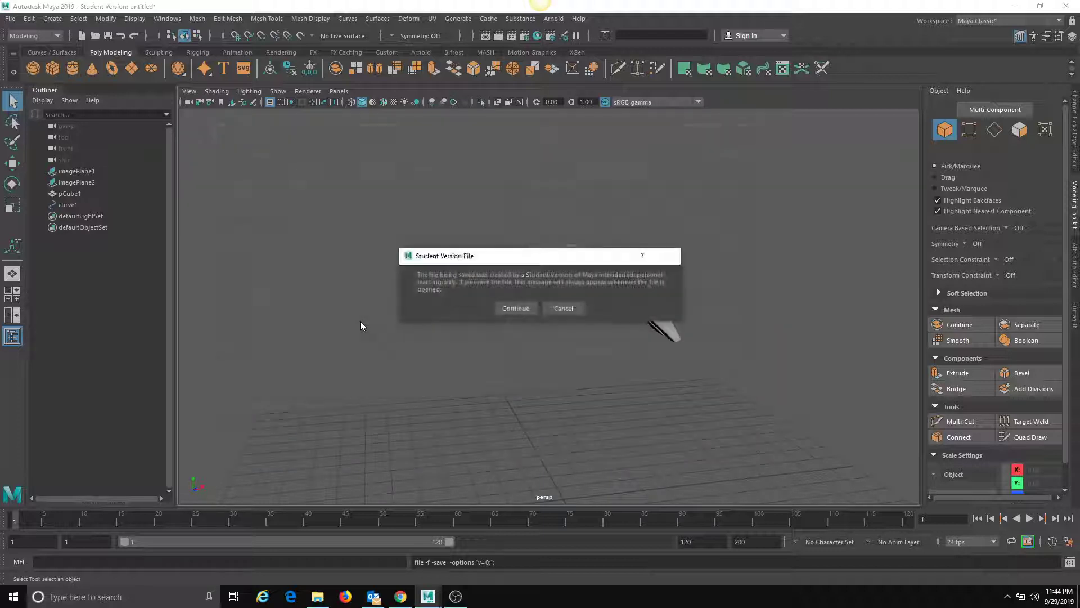
left_click(515, 309)
Step: Frame the hammer head and make the ref display layer visible to compare the model with the reference image
key("r")
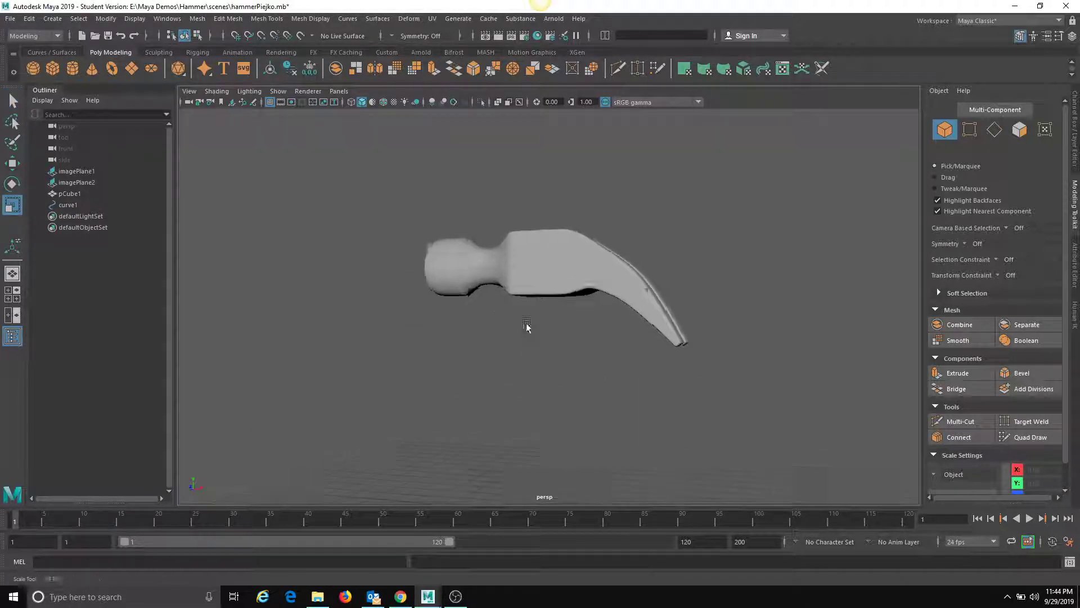
key("f")
left_click(1075, 168)
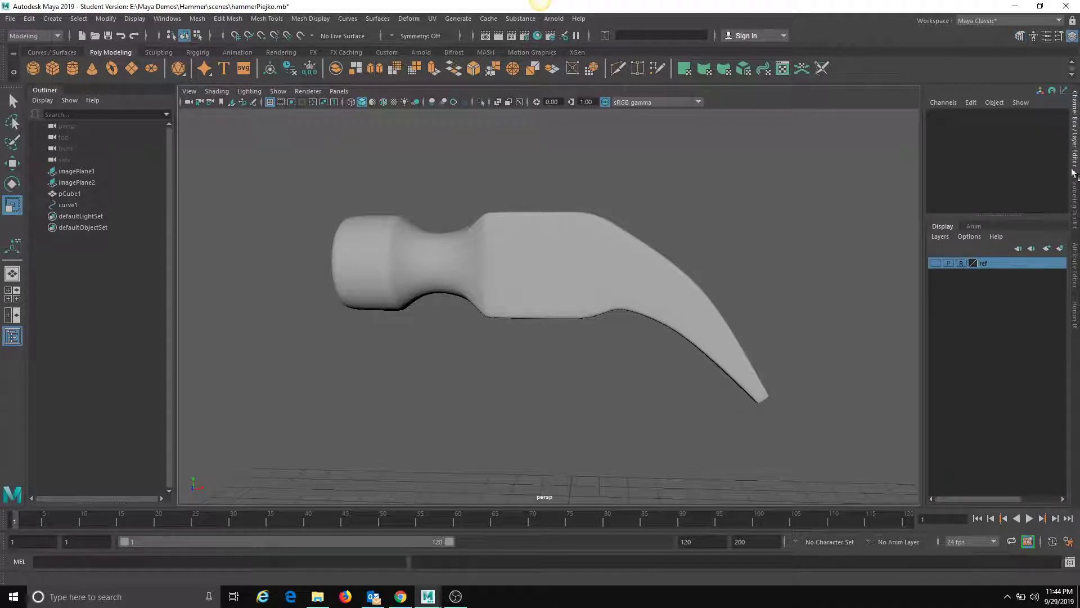
left_click(934, 262)
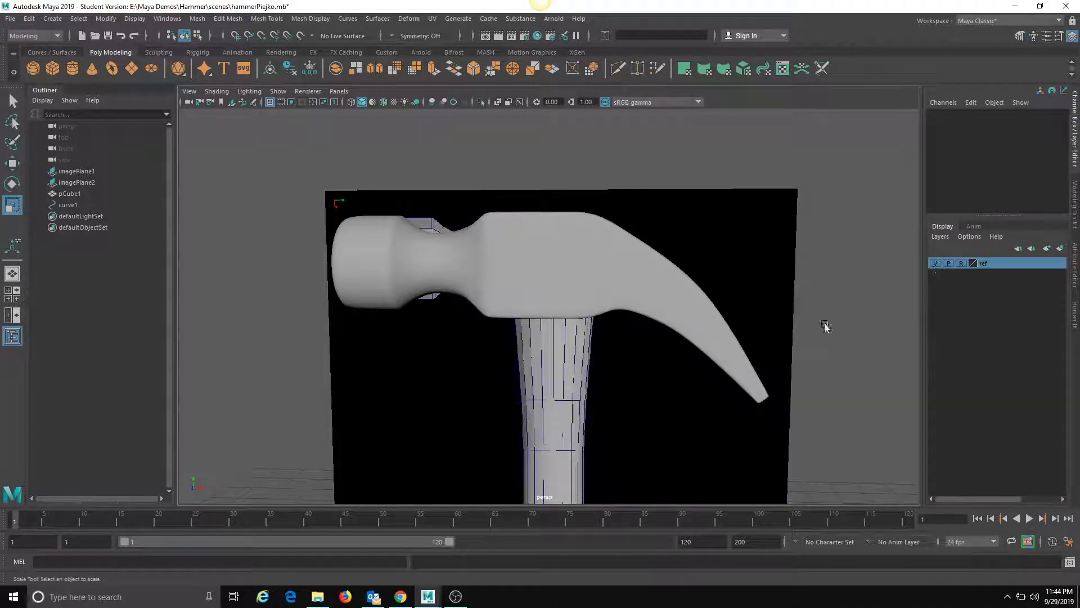
left_click_drag(825, 326, 710, 332, "alt")
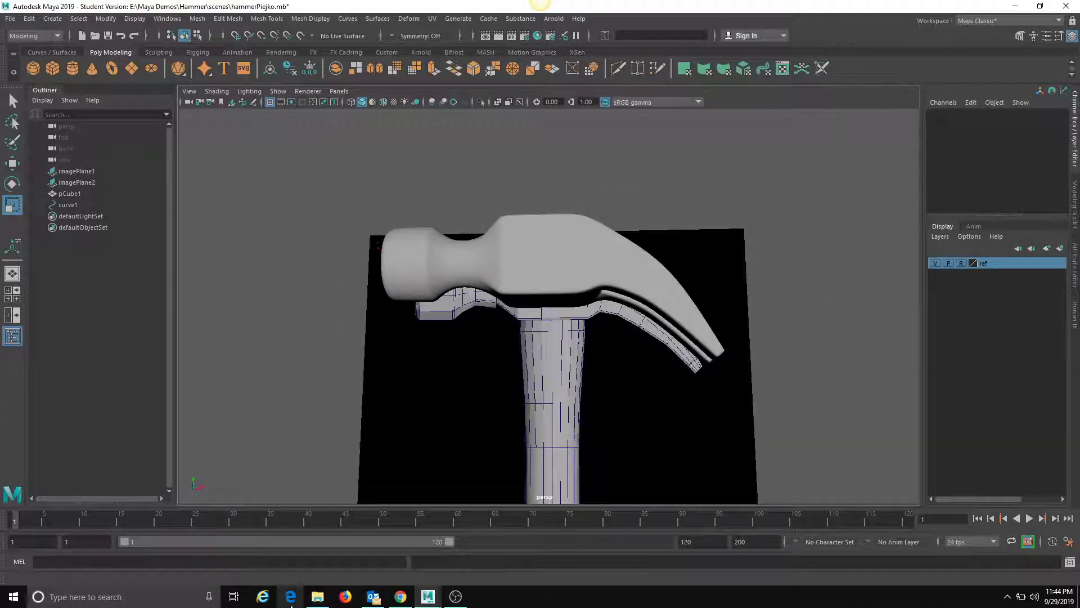
Step: Switch to Chrome and examine the Sketchfab hammer wireframe, focusing on the round handle end in the head and the shaft
left_click(400, 596)
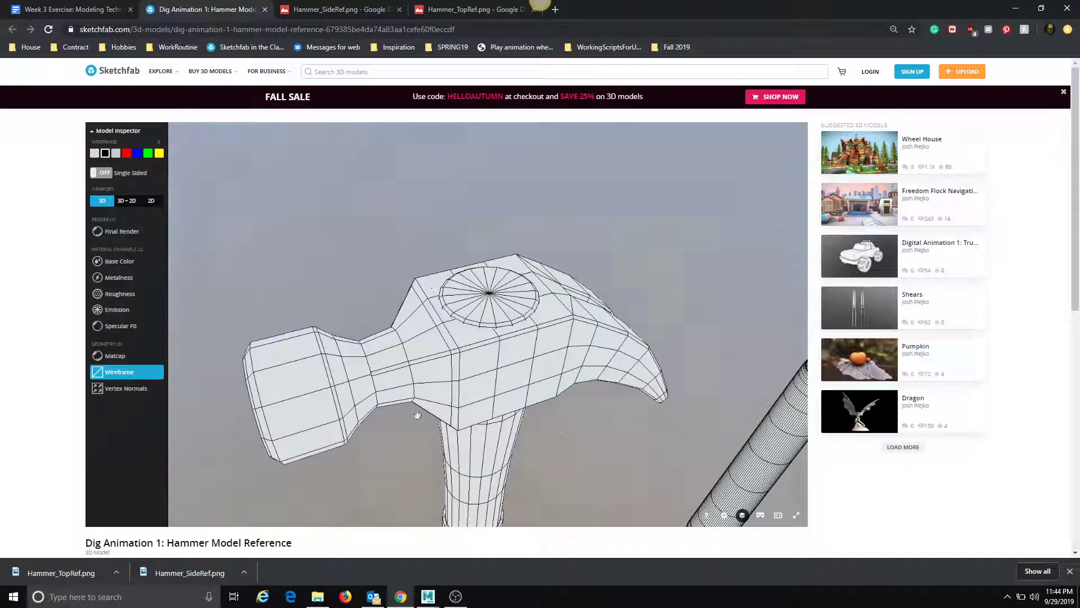
mouse_move(529, 351)
left_mouse_down()
mouse_move(491, 321)
mouse_move(494, 297)
mouse_move(439, 332)
mouse_move(386, 337)
mouse_move(434, 294)
mouse_move(410, 319)
mouse_move(475, 176)
mouse_move(482, 284)
mouse_move(450, 253)
mouse_move(444, 327)
mouse_move(465, 315)
mouse_move(490, 265)
mouse_move(499, 289)
left_mouse_up()
scroll(465, 316, "up", 8)
scroll(488, 297, "down", 5)
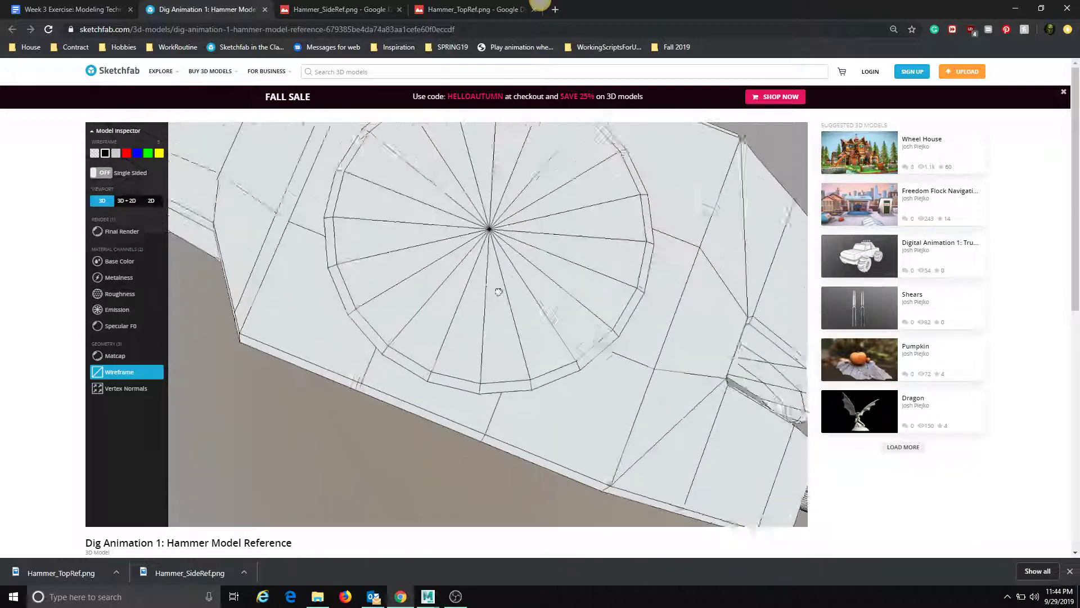
scroll(497, 294, "up", 4)
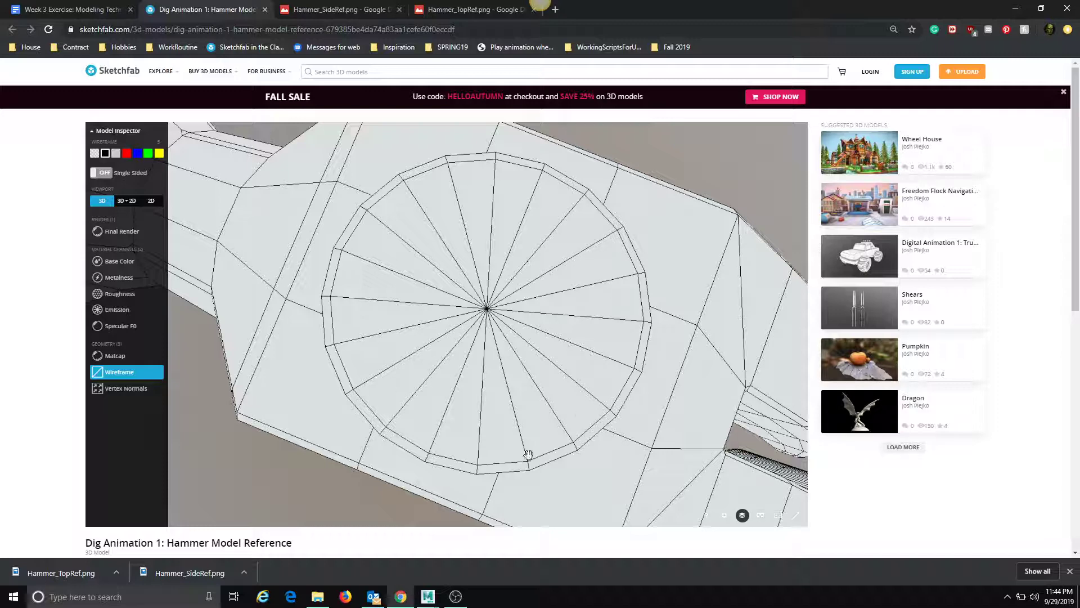
mouse_move(501, 338)
left_mouse_down()
mouse_move(463, 285)
mouse_move(509, 312)
mouse_move(504, 319)
left_mouse_up()
left_click(428, 595)
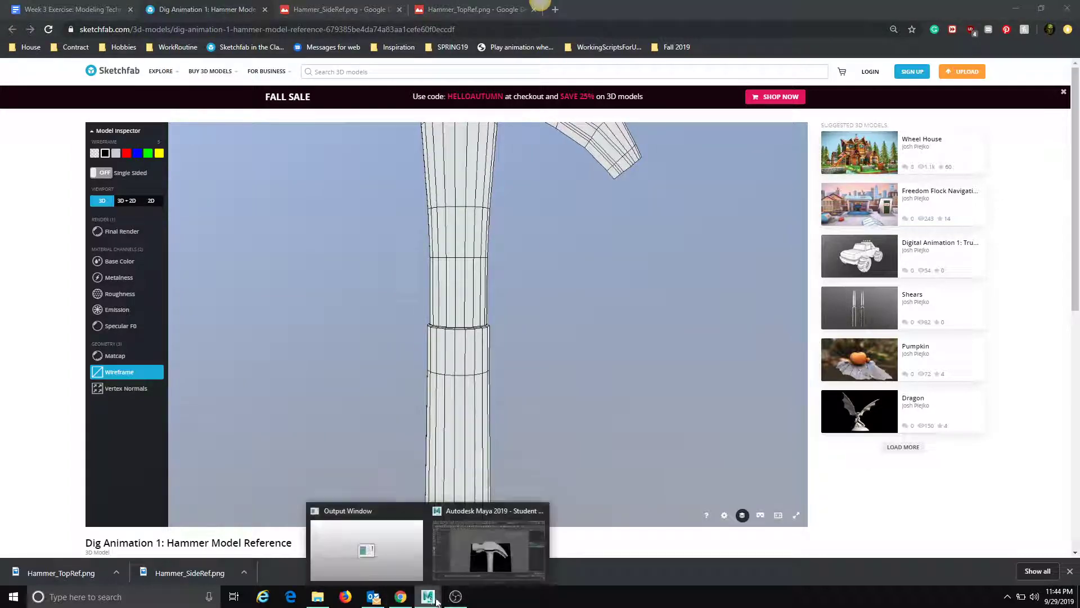
Step: Switch back to Maya and view the hammer in the front orthographic view
left_click(457, 595)
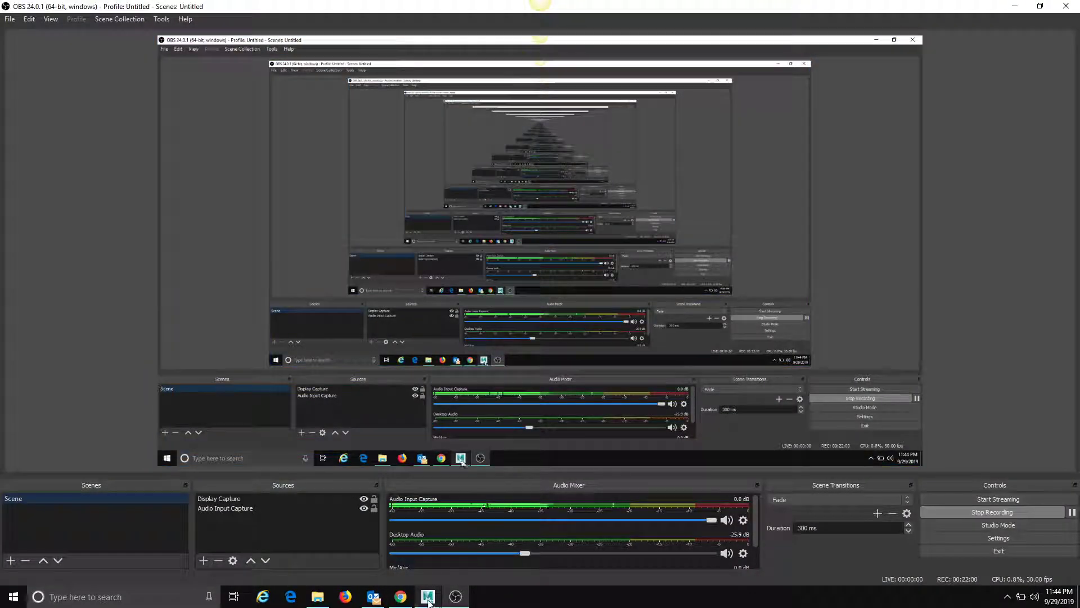
mouse_move(439, 589)
left_click(477, 550)
scroll(506, 422, "down", 3)
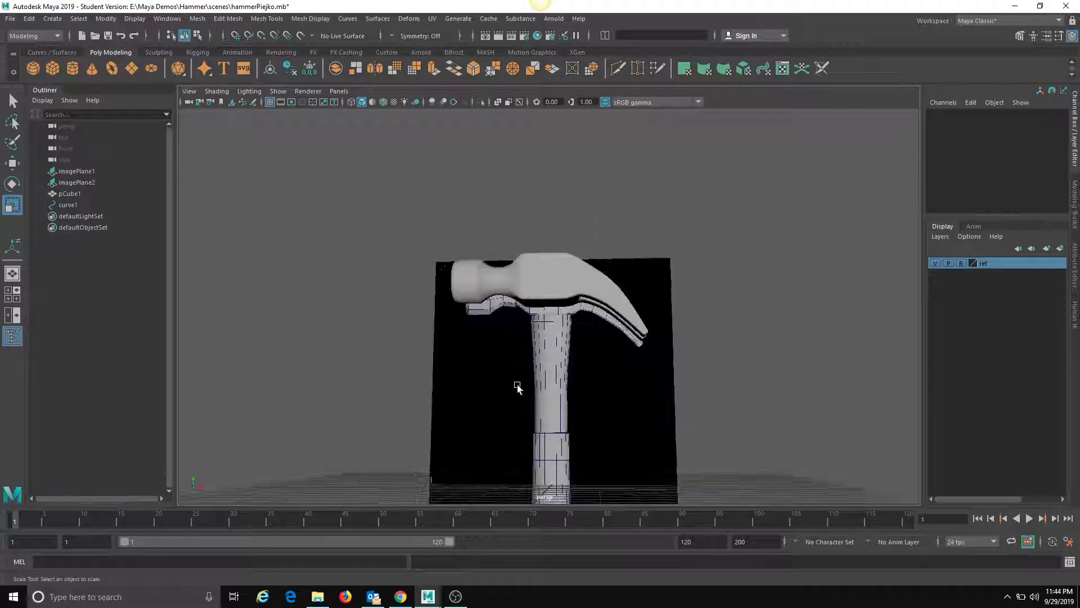
left_click(339, 91)
mouse_move(388, 125)
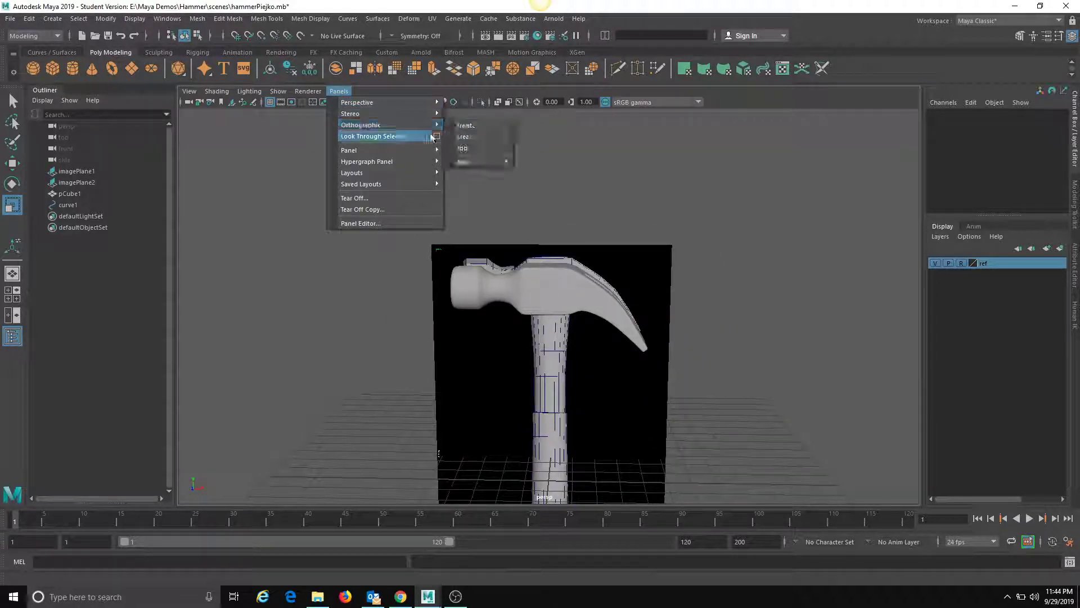
left_click(463, 126)
scroll(495, 260, "up", 3)
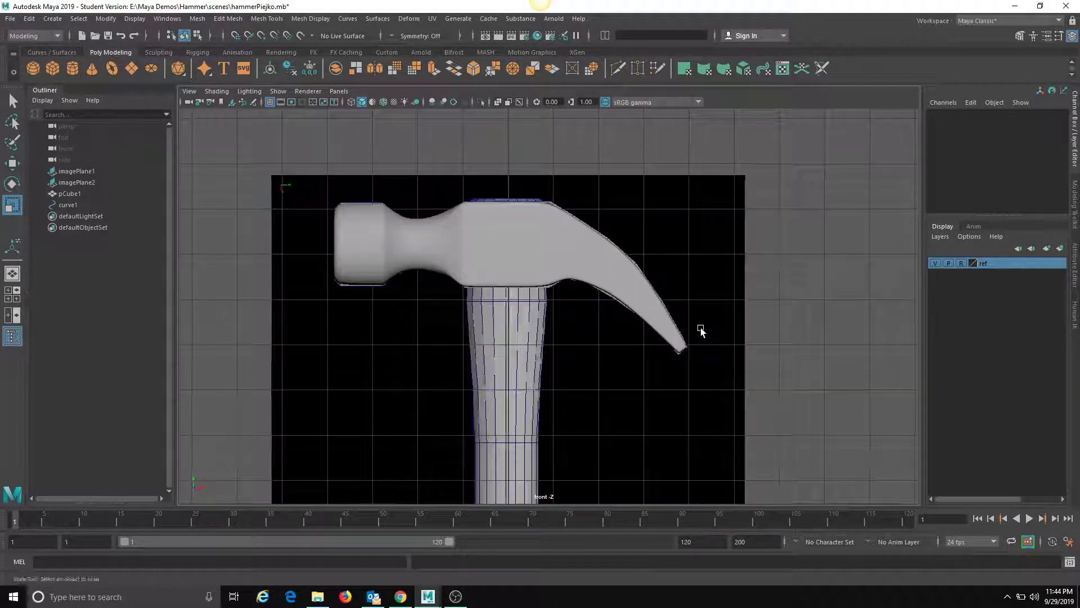
Step: Create a polygon cylinder, raise it to about 7.746 in Y, and show its full channel list with the polyCylinder creation inputs
left_click(72, 68)
key("w")
scroll(656, 410, "down", 5)
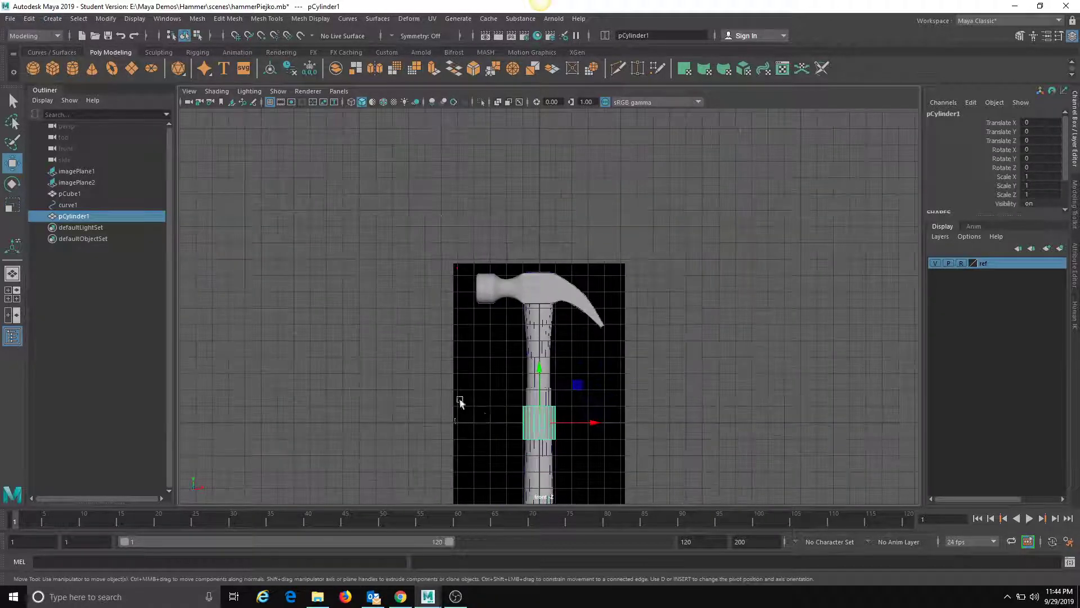
left_click_drag(538, 363, 540, 241)
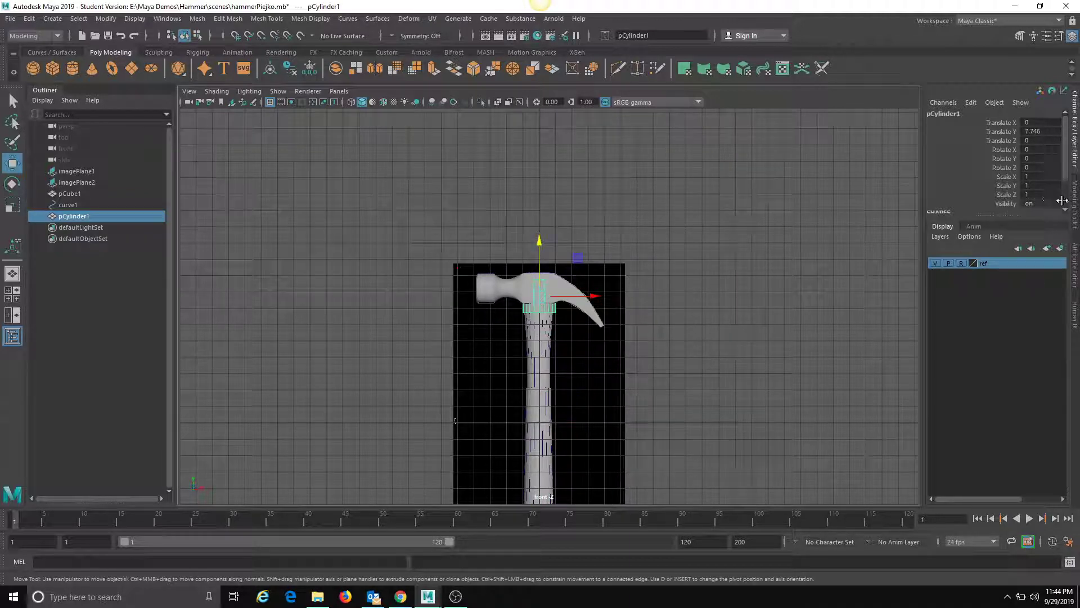
left_click_drag(1004, 217, 963, 310)
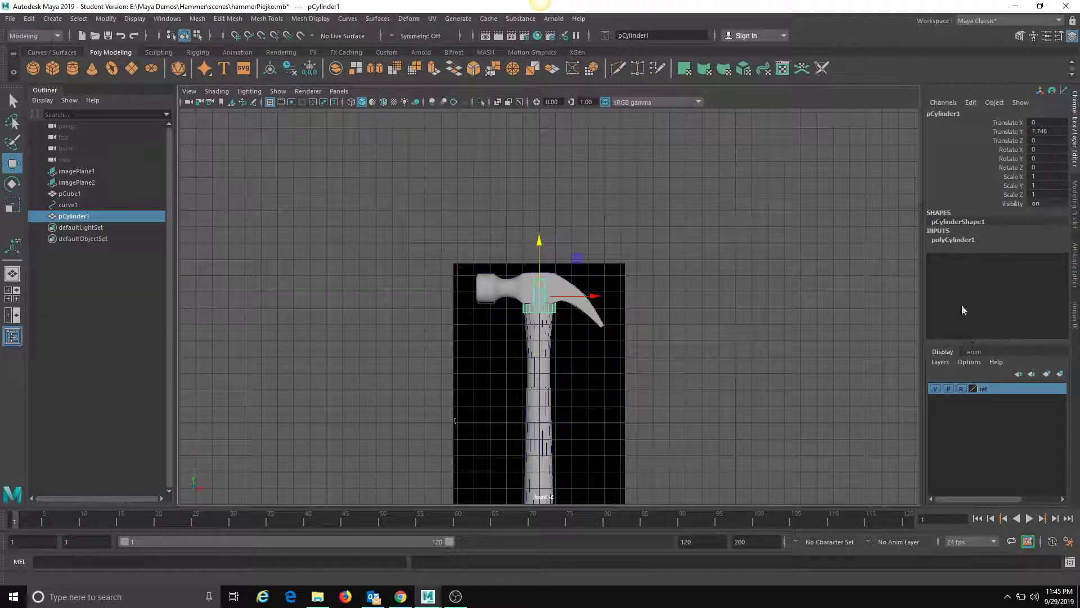
left_click(953, 241)
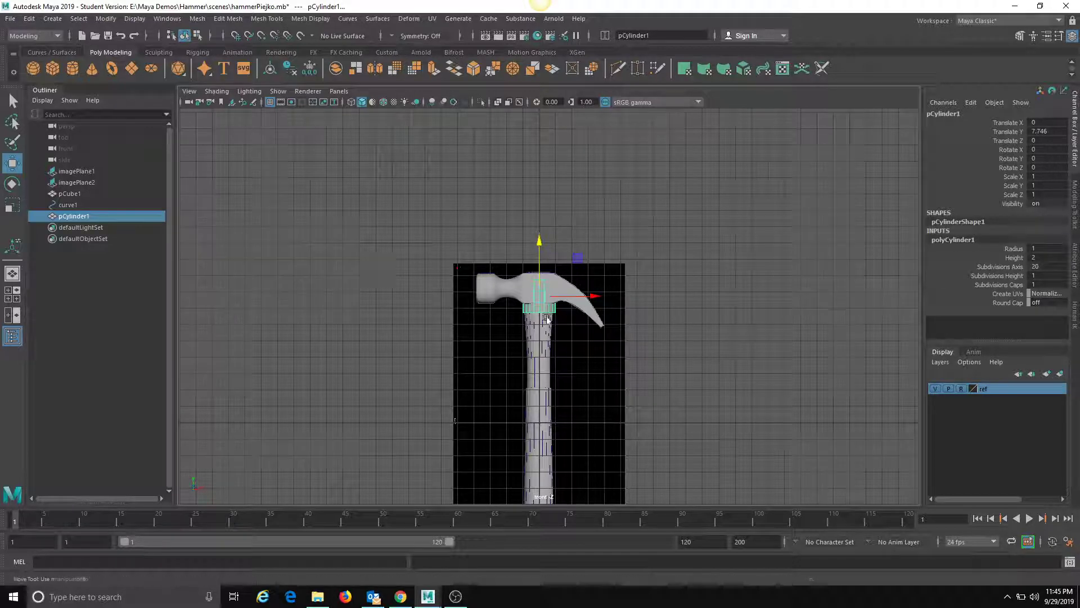
Step: Frame the cylinder and turn on X-Ray shading so it shows through the hammer head
key("f")
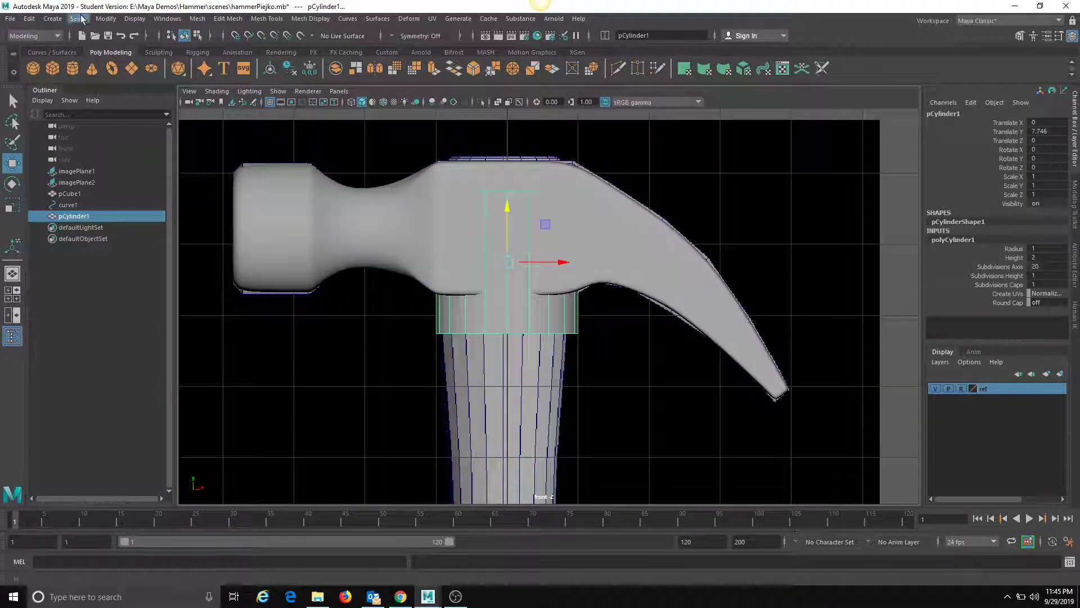
left_click(217, 91)
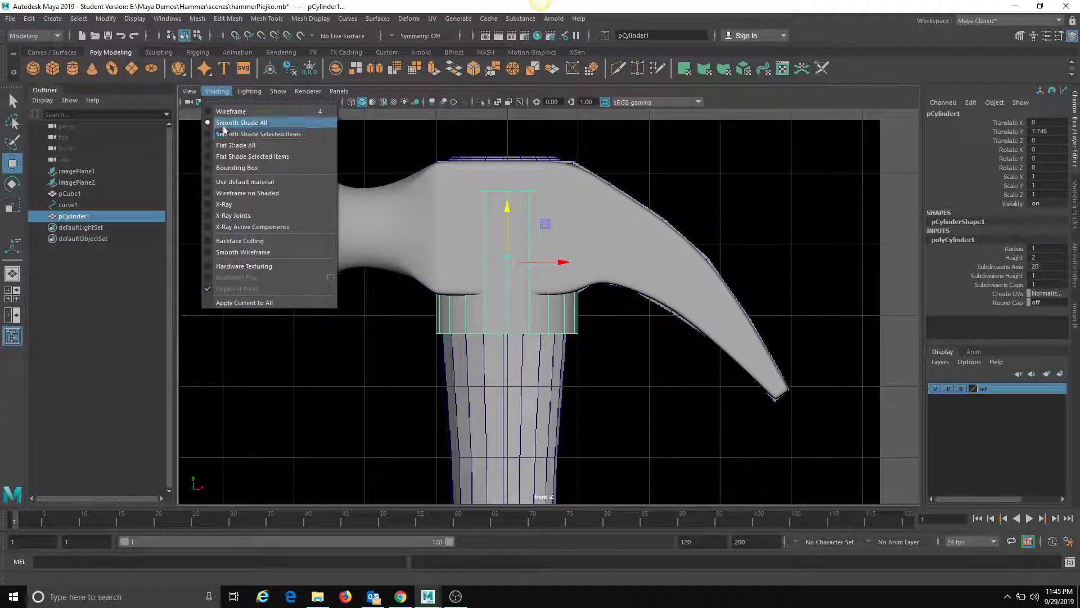
left_click(217, 91)
left_click(217, 91)
left_click(230, 204)
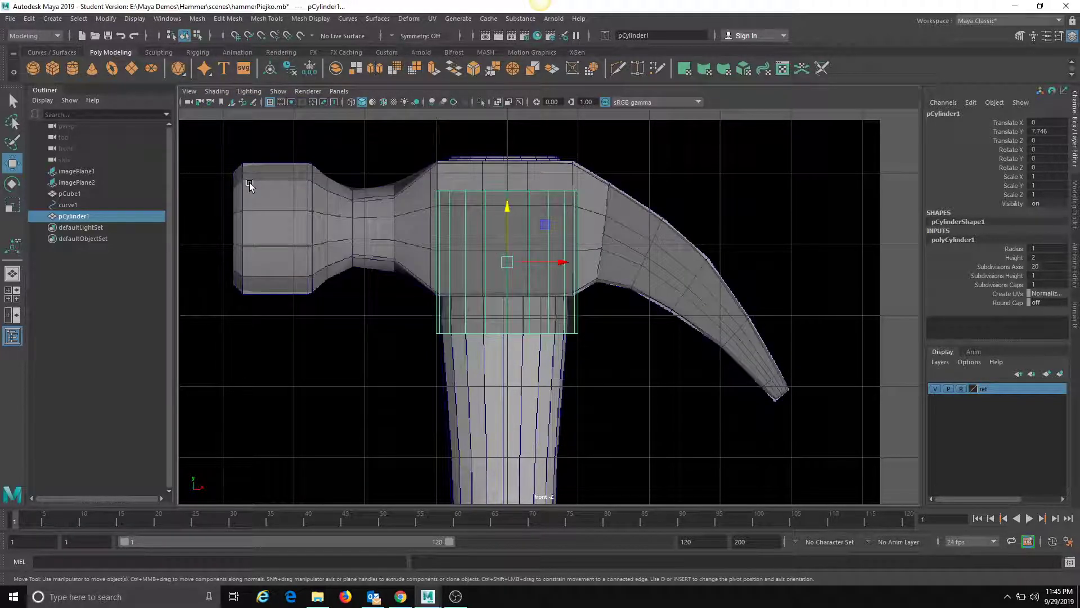
Step: Scale the cylinder uniformly to about 0.812 and position it near X -0.056, Y 8.392 to match the handle end in the head
scroll(349, 229, "up", 3)
left_click_drag(499, 193, 495, 155)
scroll(506, 200, "up", 4)
key("r")
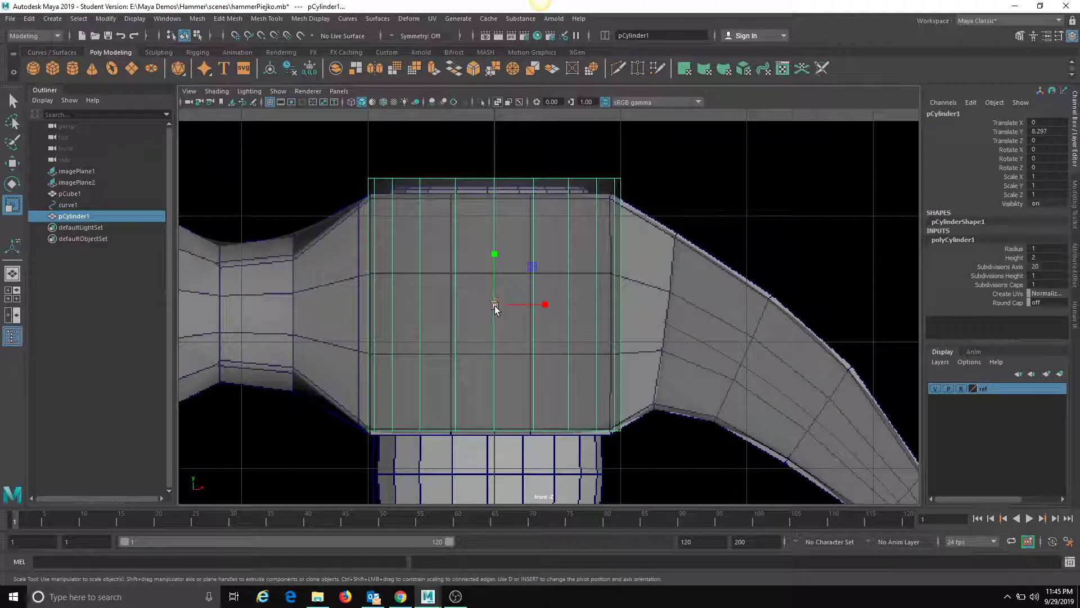
left_click_drag(495, 304, 454, 293)
key("w")
left_click_drag(490, 257, 494, 238)
scroll(443, 292, "up", 4)
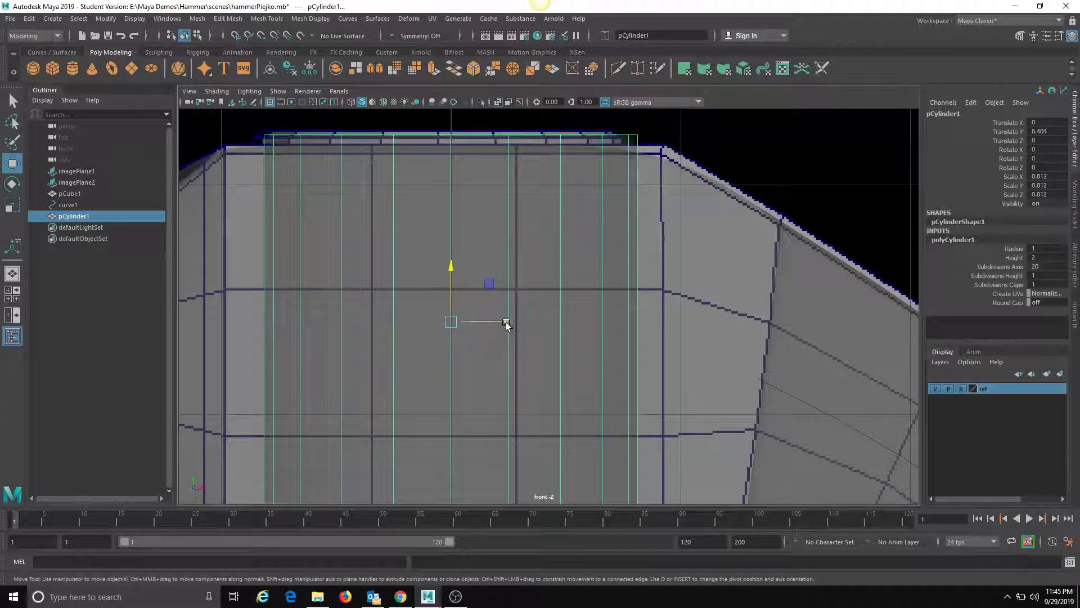
left_click_drag(501, 321, 491, 321)
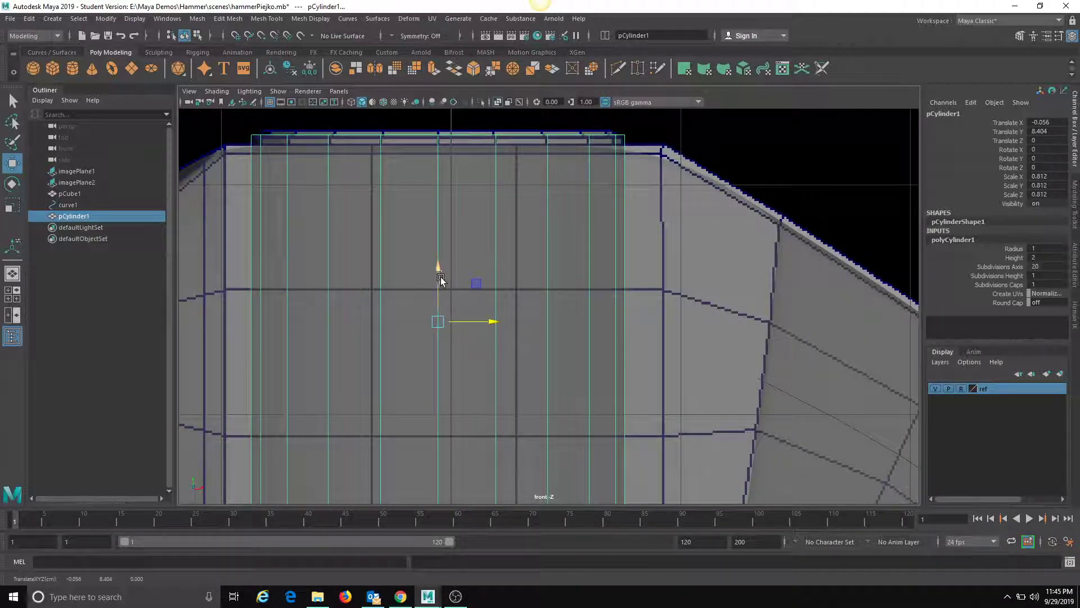
left_click_drag(437, 268, 439, 281)
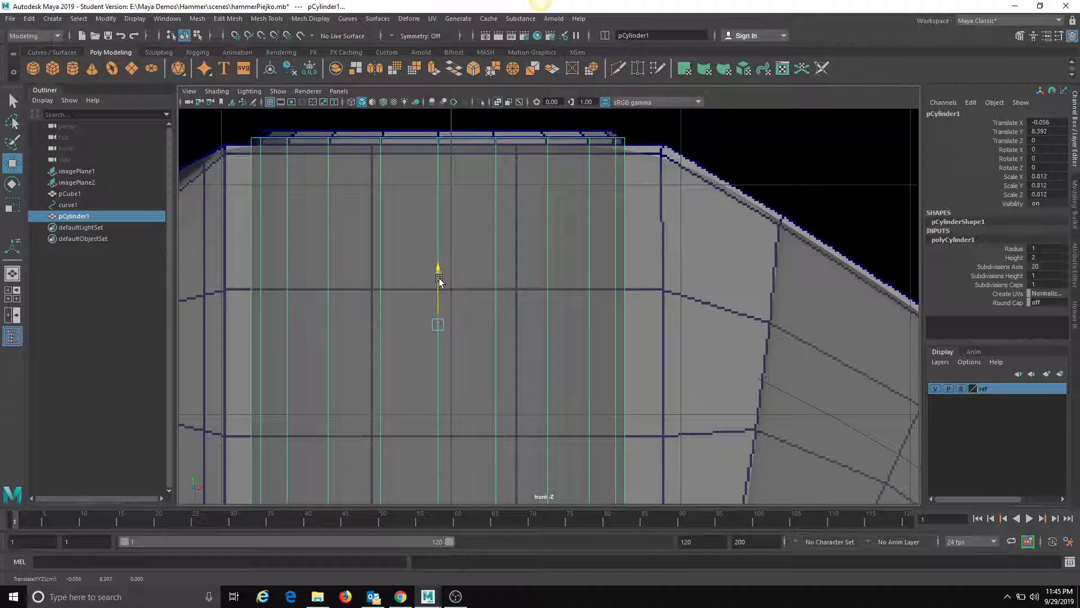
right_click(418, 188)
scroll(425, 224, "down", 5)
key("ctrl+z")
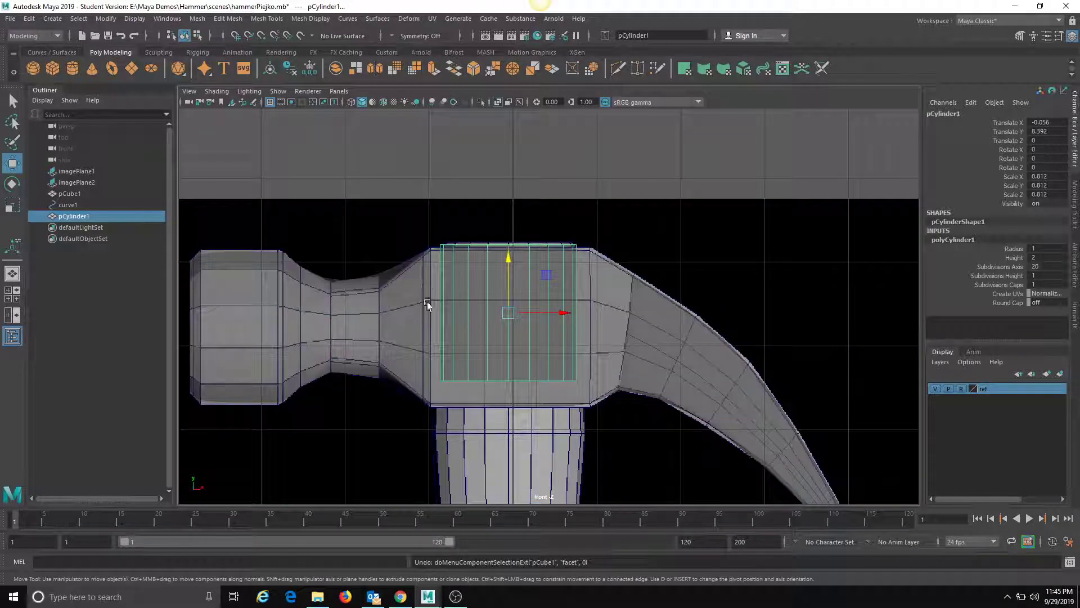
Step: Put the hammer head mesh on a new display layer named "work" and hide that layer
left_click(611, 394)
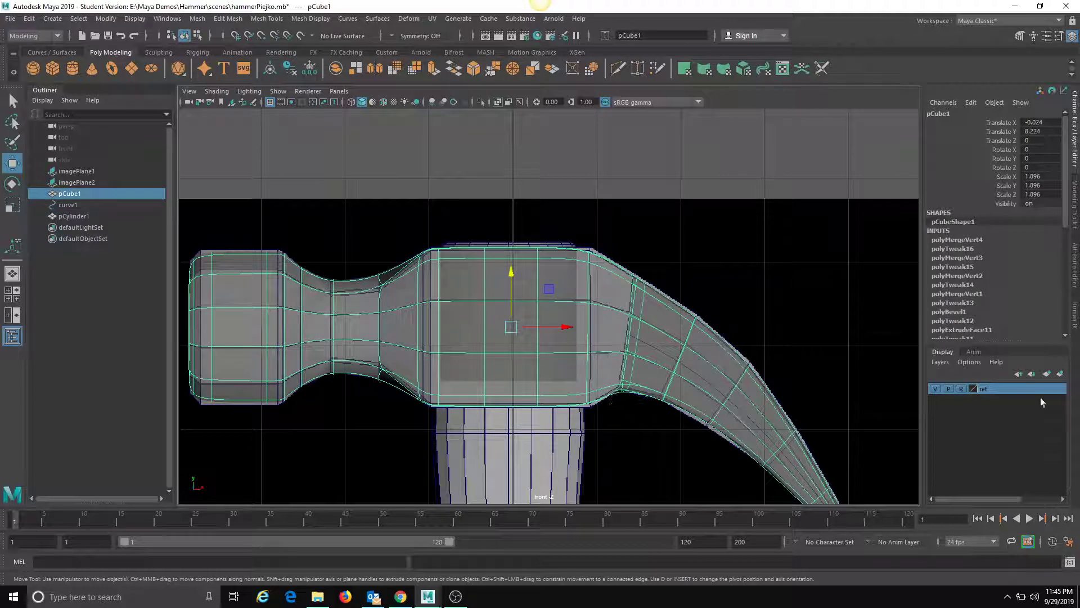
left_click(1061, 374)
double_click(979, 400)
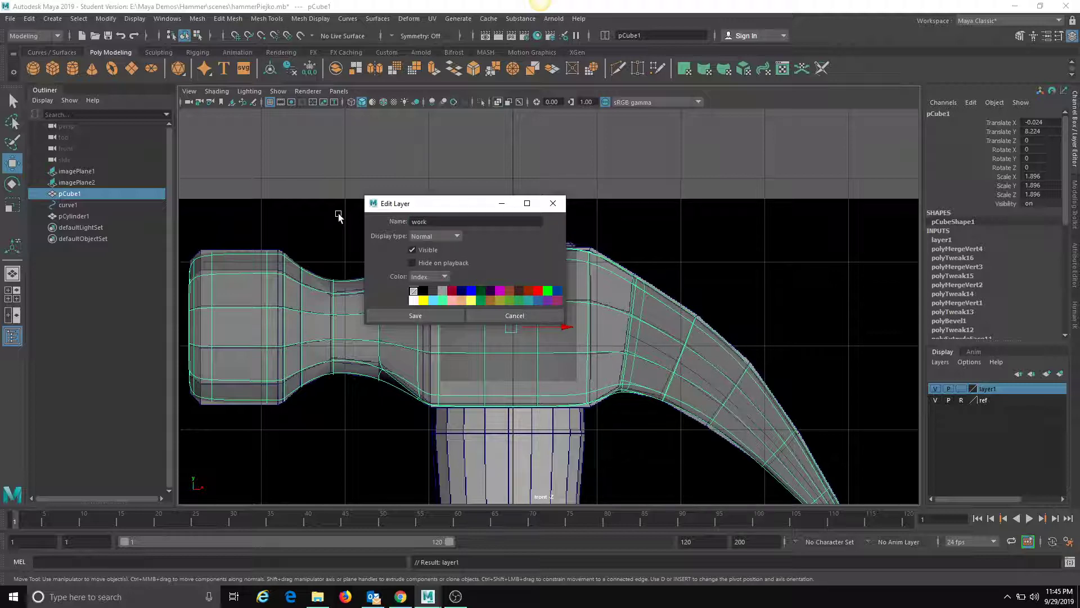
left_click(415, 315)
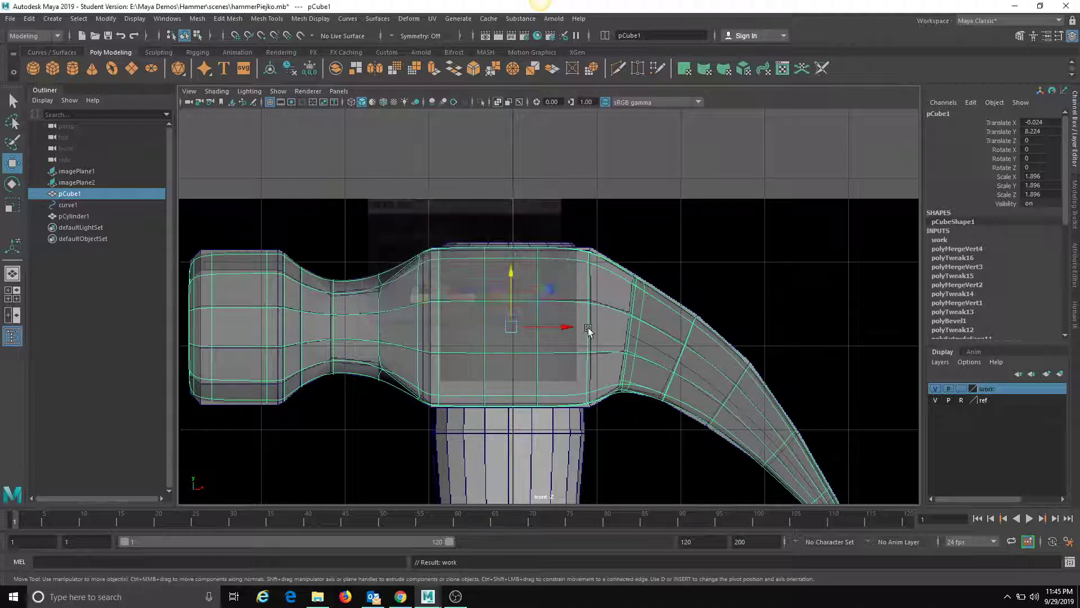
left_click(935, 388)
left_click(415, 339)
Step: Select only the cylinder's top cap faces in face mode
left_click(466, 318)
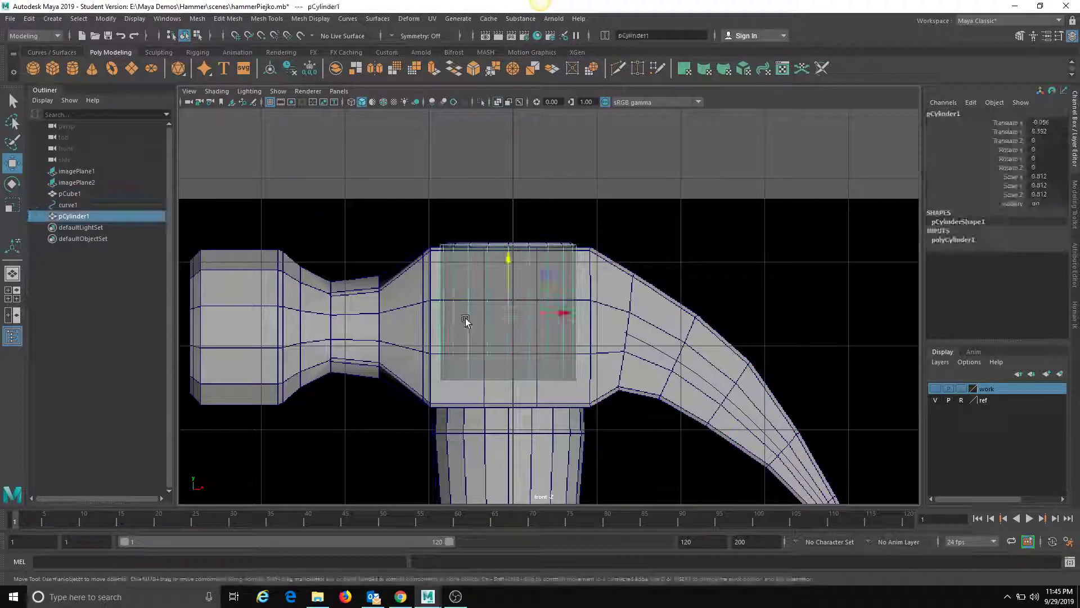
right_click_drag(465, 318, 653, 414, "alt")
middle_click_drag(507, 312, 512, 389, "alt")
right_click_drag(328, 236, 330, 266)
left_click_drag(275, 207, 720, 331)
right_click_drag(721, 332, 605, 350, "alt")
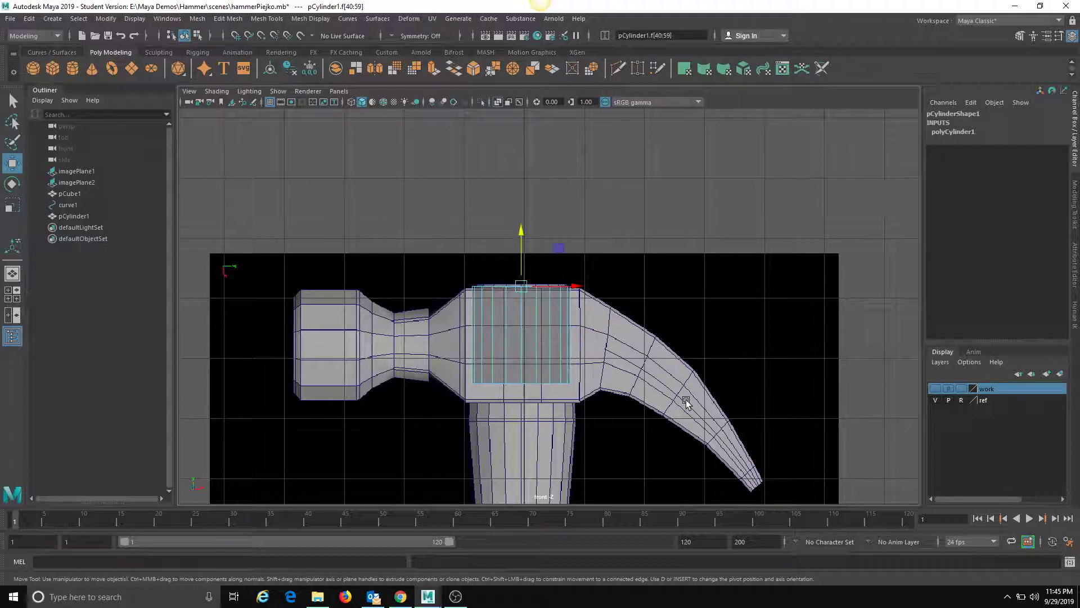
right_click_drag(475, 404, 662, 314, "alt")
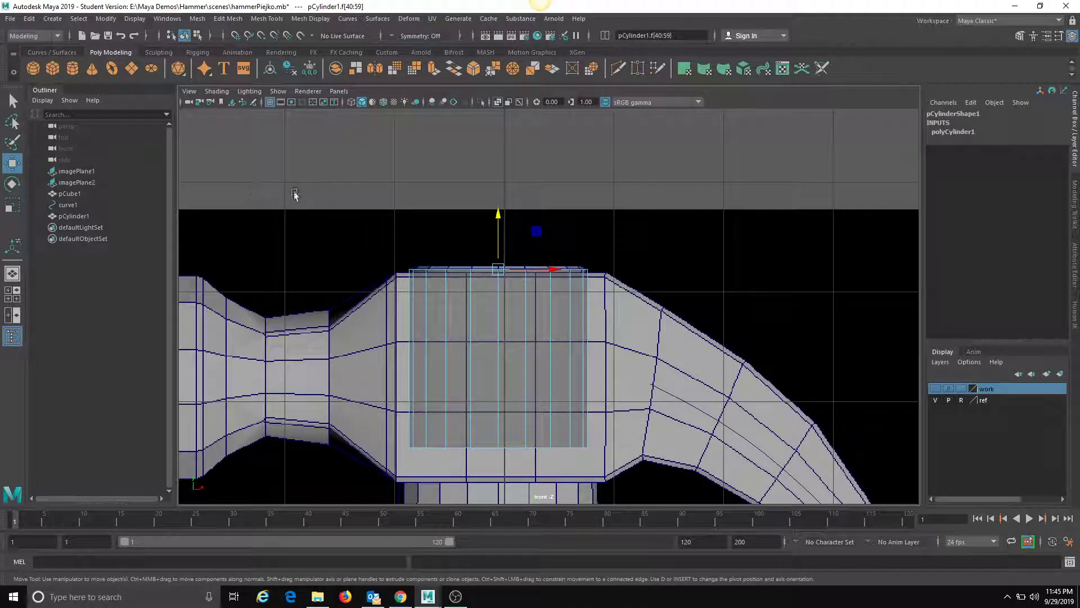
left_click_drag(318, 181, 687, 337)
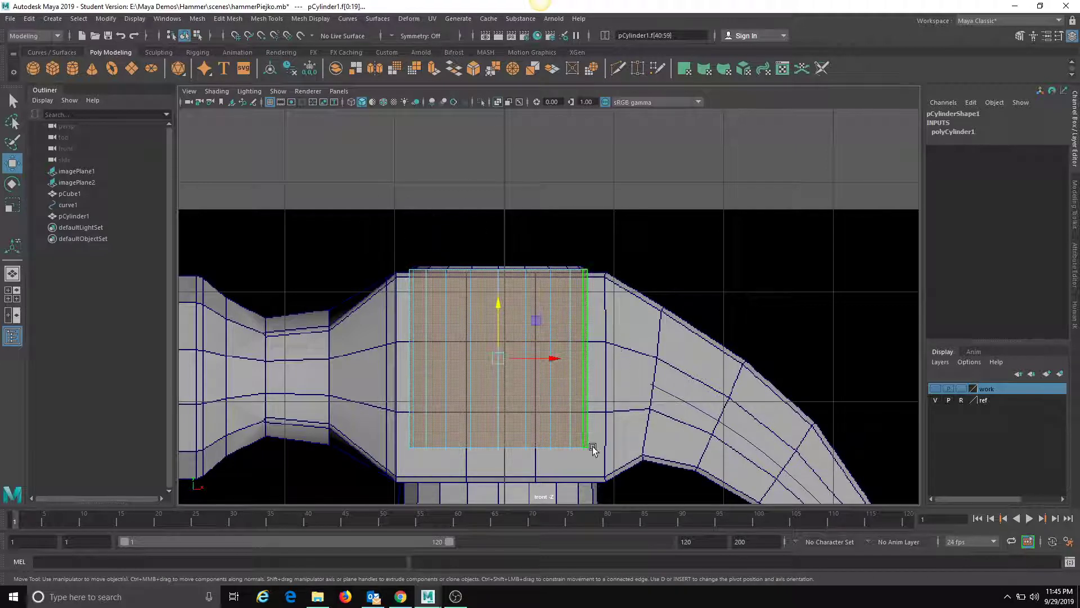
left_click_drag(686, 396, 240, 468, "ctrl")
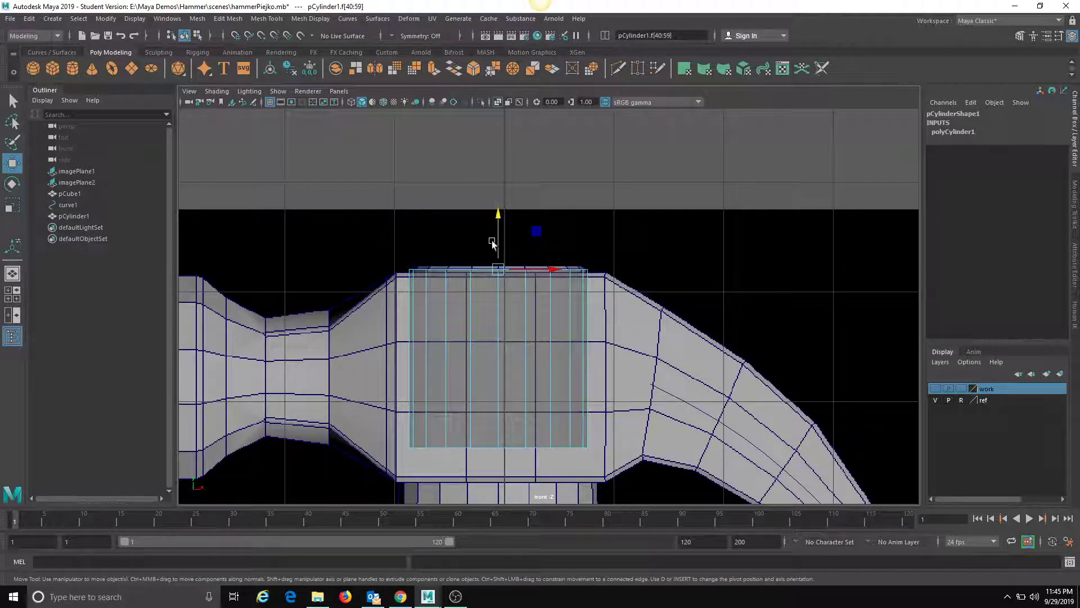
scroll(605, 308, "up", 3)
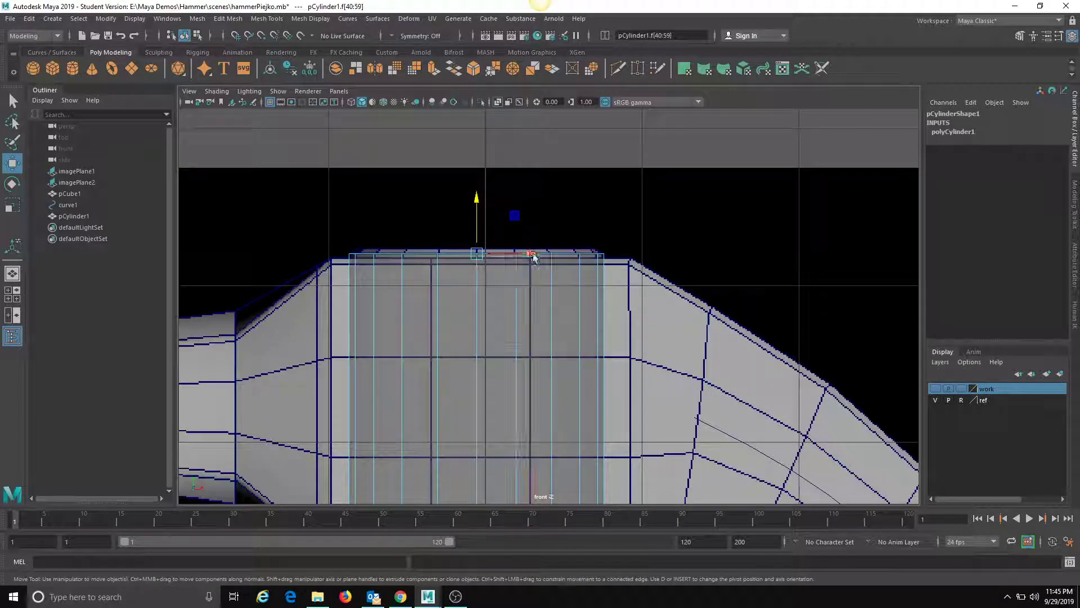
Step: Extrude the cylinder's top cap slightly upward, scale it inward to form a bevelled rim, and lower it slightly to match the reference
left_click_drag(476, 201, 476, 192, "shift")
scroll(521, 280, "up", 3)
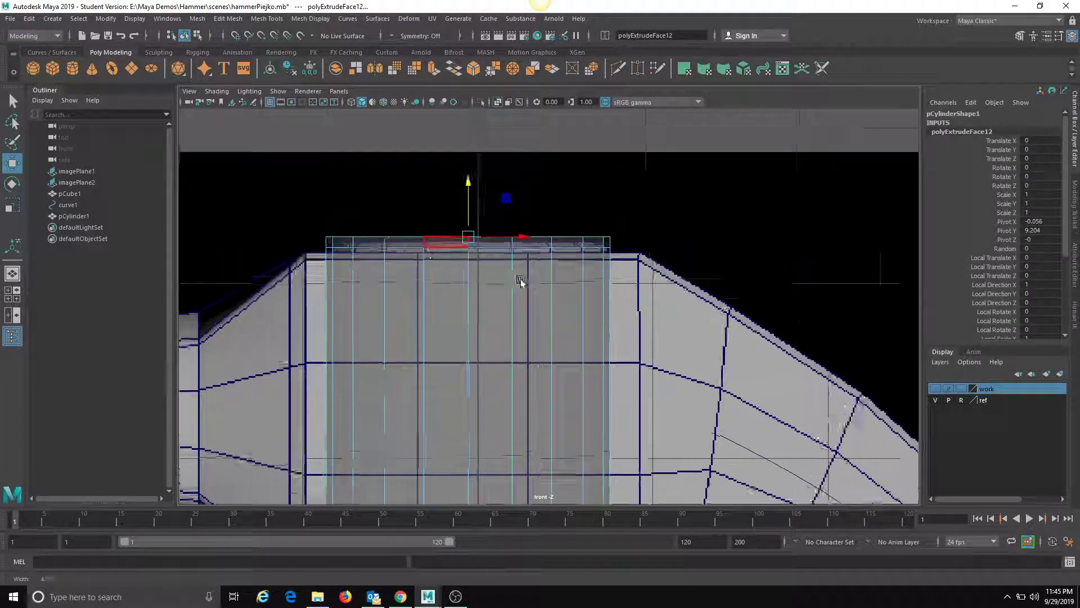
key("r")
left_click_drag(454, 226, 427, 231)
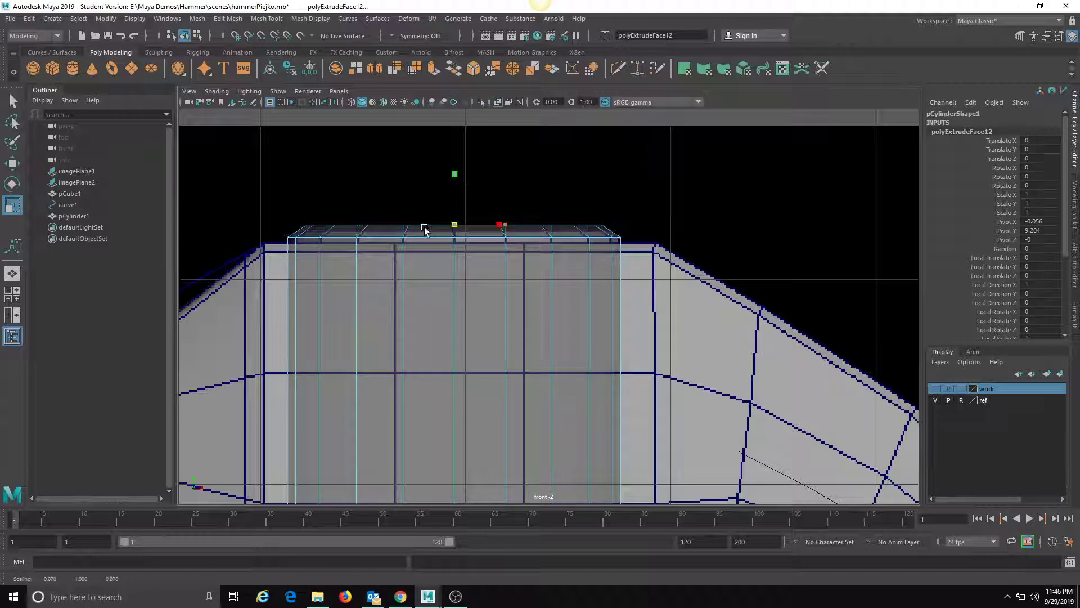
key("w")
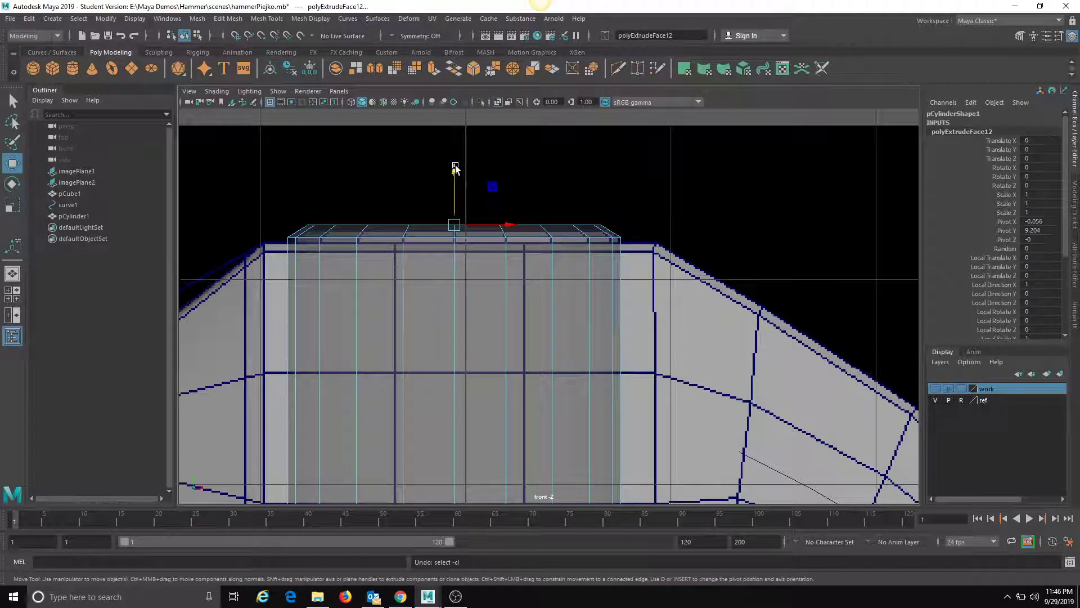
left_click_drag(457, 169, 457, 172)
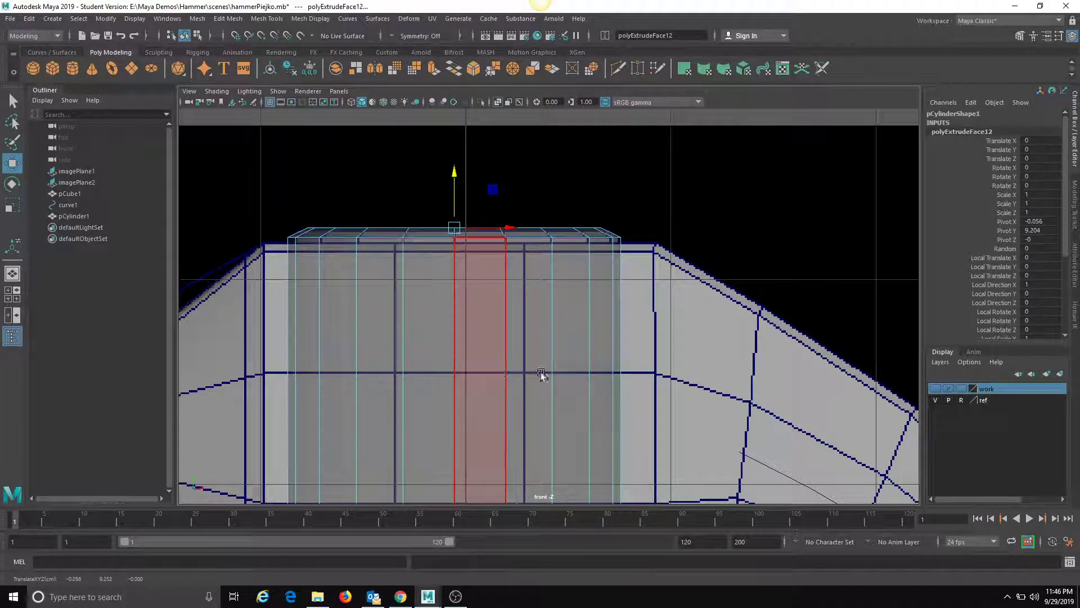
Step: Return the cylinder to object mode and check its smooth mesh preview before restoring the unsmoothed display
middle_click_drag(541, 370, 543, 362, "alt")
right_click_drag(542, 360, 521, 363, "alt")
middle_click_drag(521, 364, 518, 335, "alt")
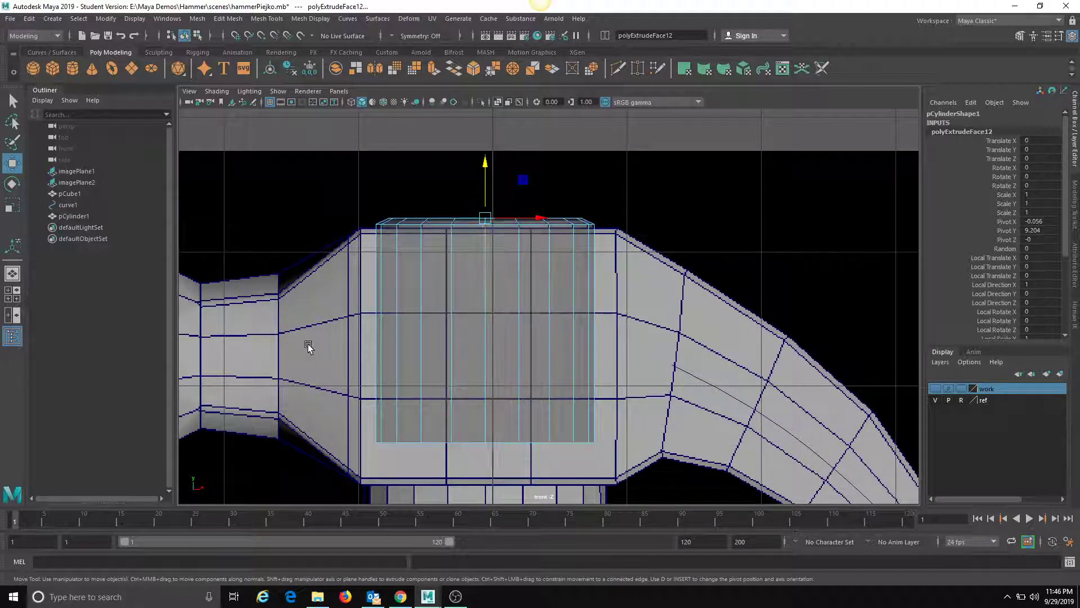
key("F8")
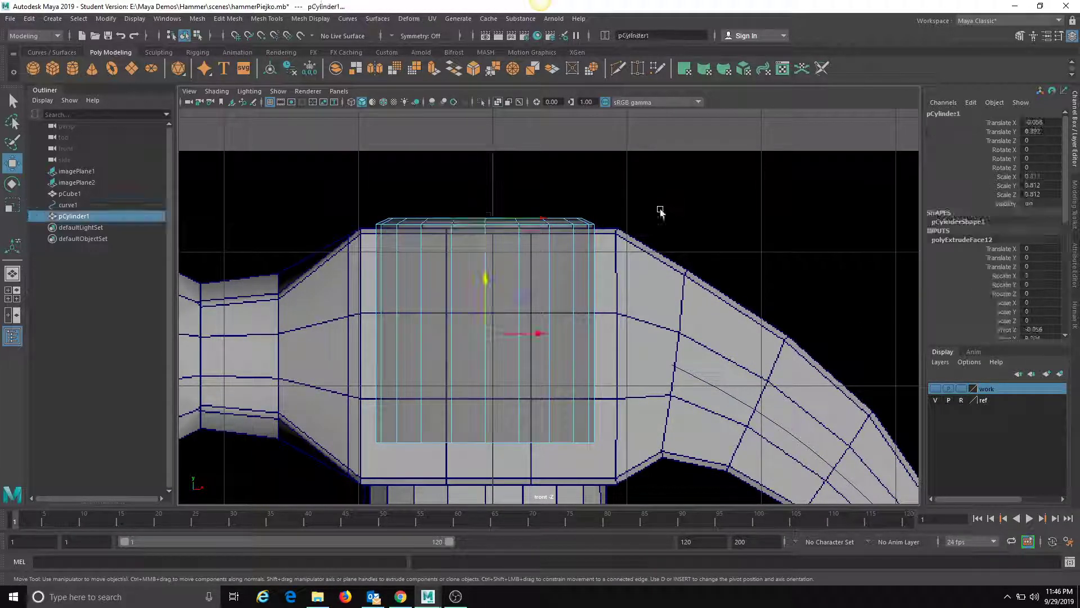
key("3")
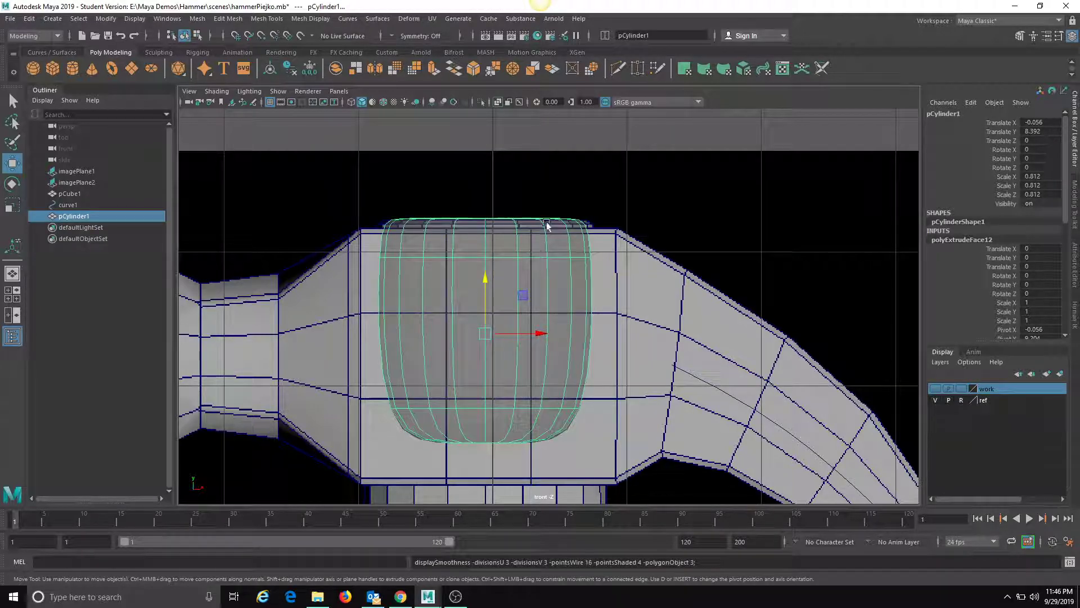
key("1")
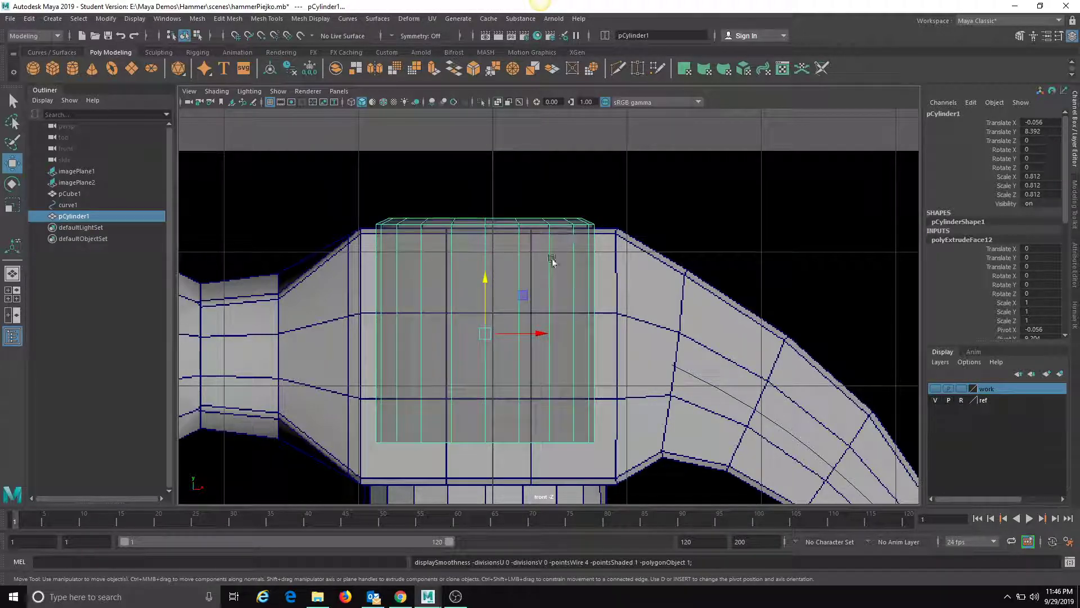
Step: Select only the cylinder's bottom cap faces and raise them to just below the bevelled rim, level with the head's upper surface
right_click(527, 286)
right_click_drag(530, 308, 530, 308)
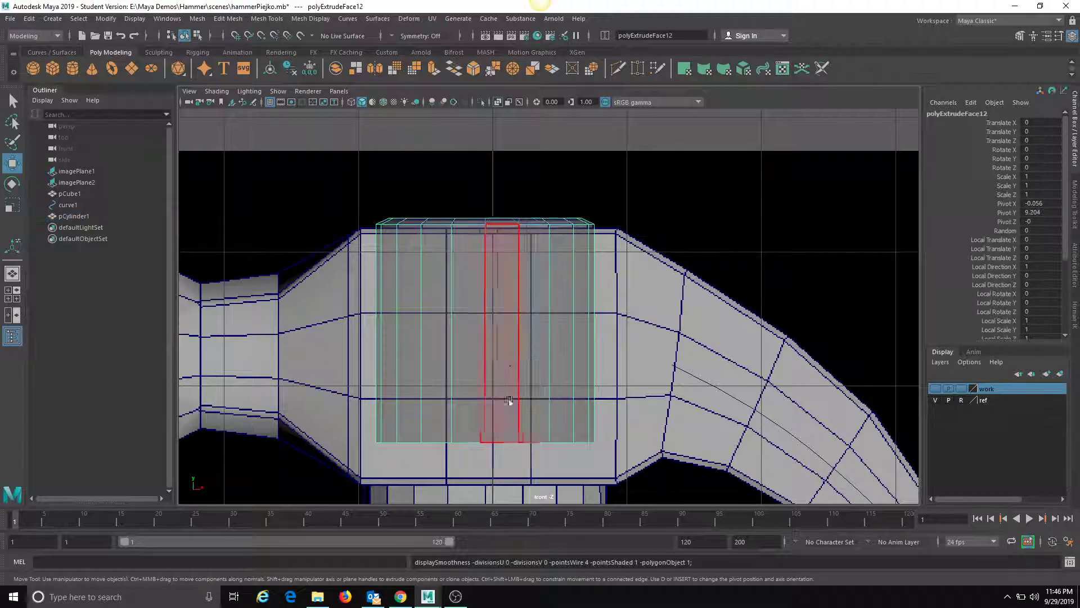
left_click_drag(248, 404, 676, 525)
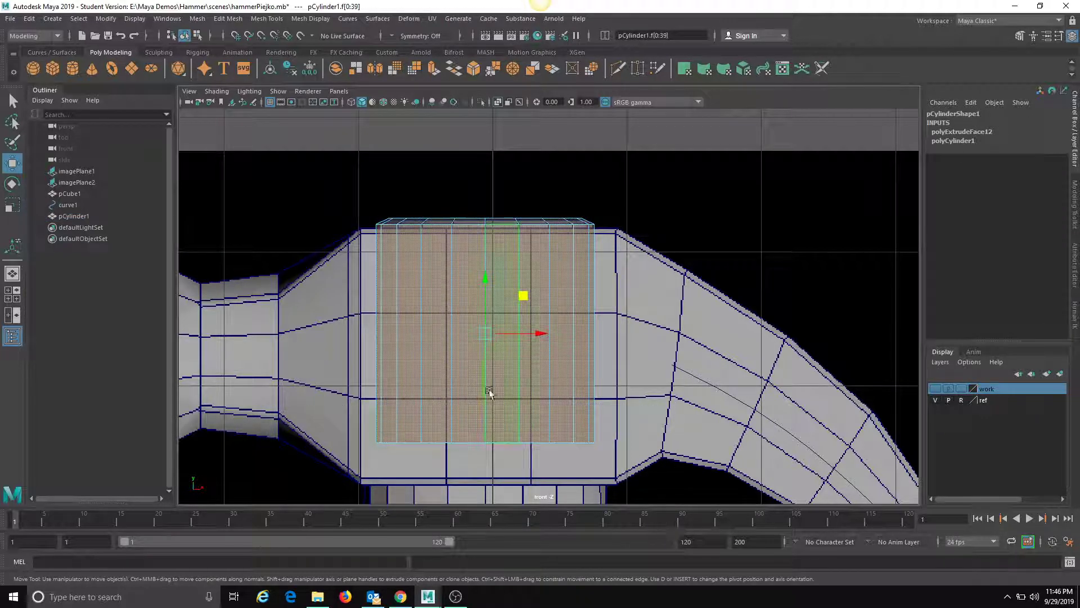
left_click_drag(355, 184, 645, 243, "ctrl")
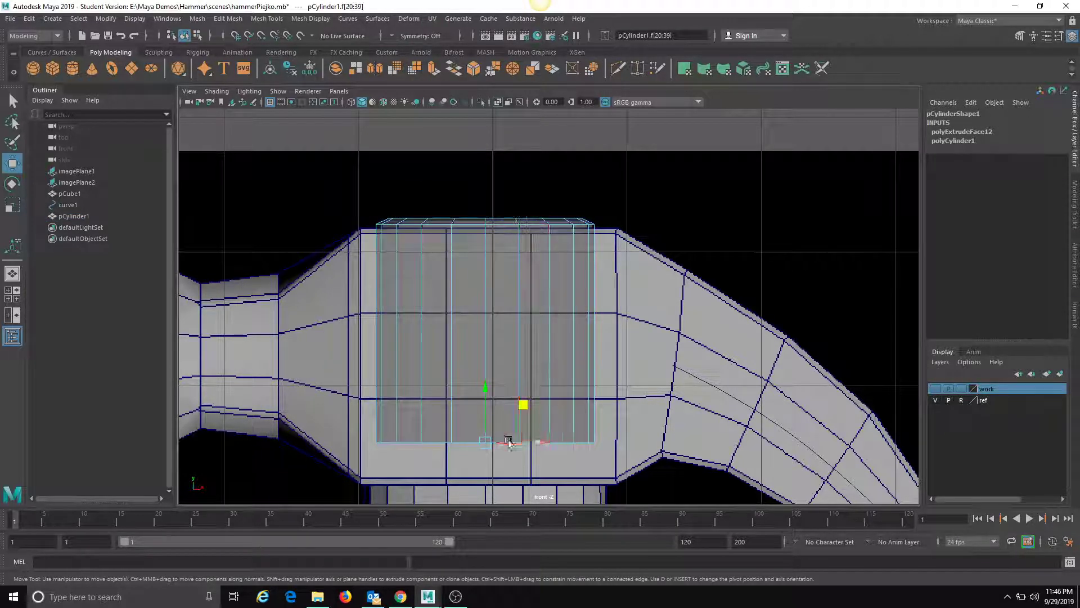
left_click_drag(486, 394, 504, 181)
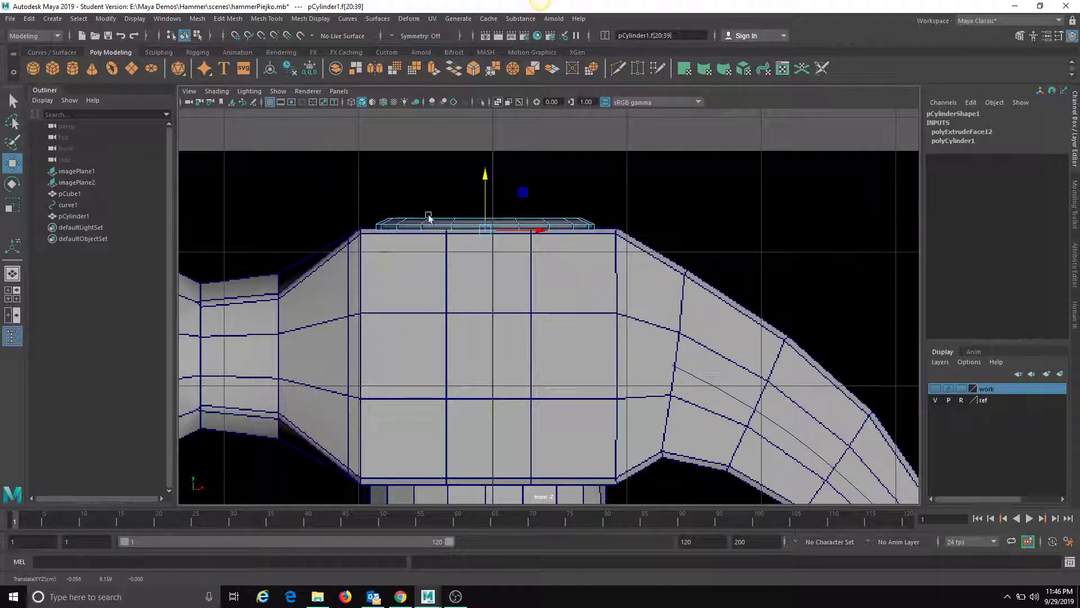
Step: Extrude the bottom cap faces down through the hammer head to just below its underside
scroll(466, 341, "down", 5)
scroll(608, 379, "up", 3)
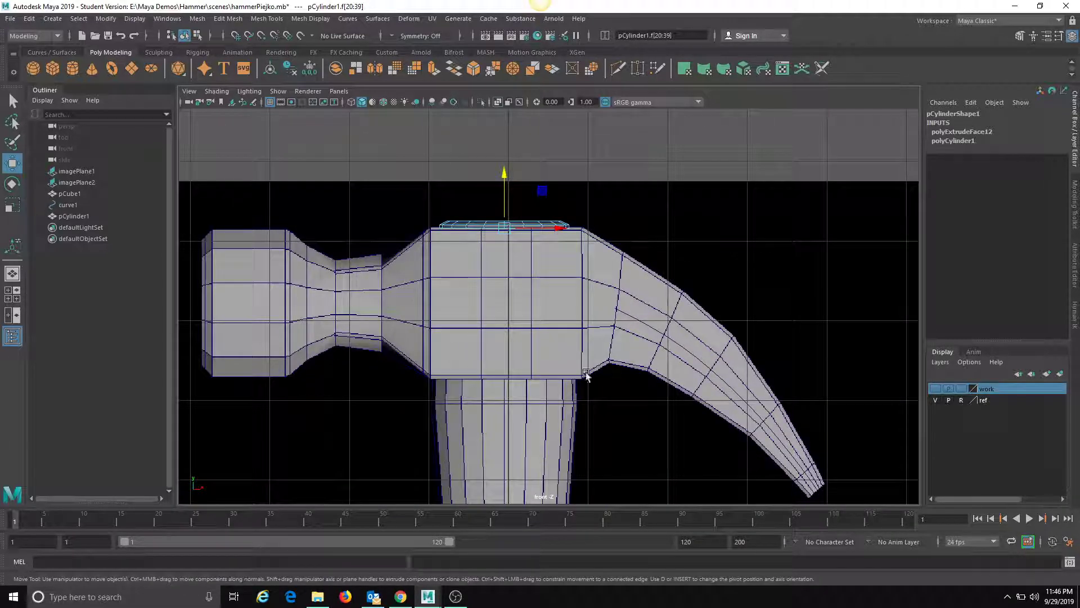
left_click_drag(502, 171, 505, 394, "shift")
scroll(313, 393, "up", 2)
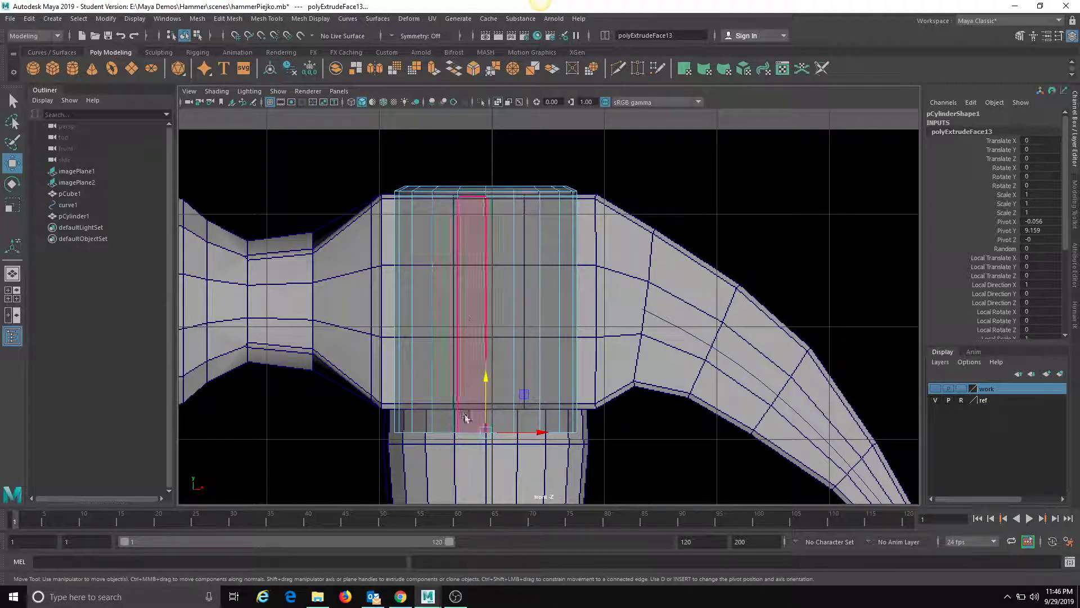
middle_click_drag(511, 502, 518, 332, "alt")
scroll(485, 268, "up", 1)
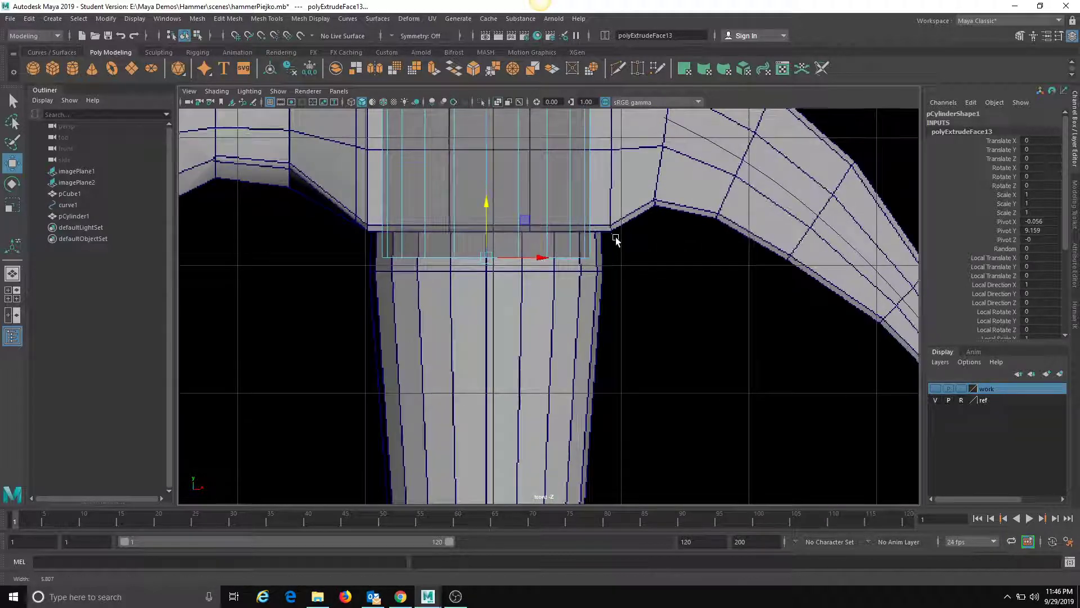
Step: Scale the extruded bottom faces outward to the width of the reference neck and lower them slightly to its edge line
key("r")
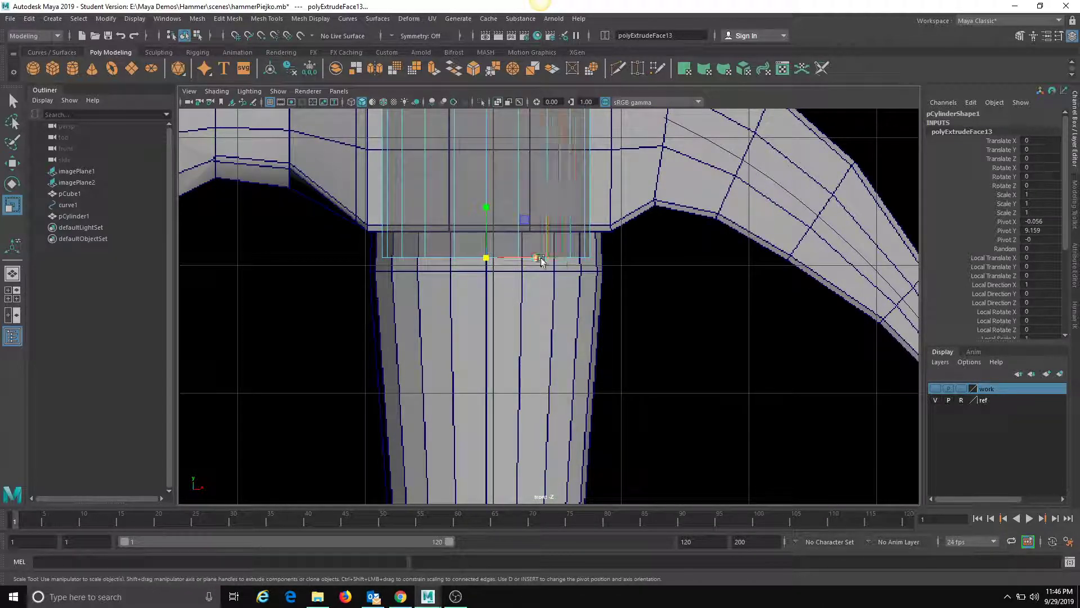
left_click_drag(540, 261, 538, 254)
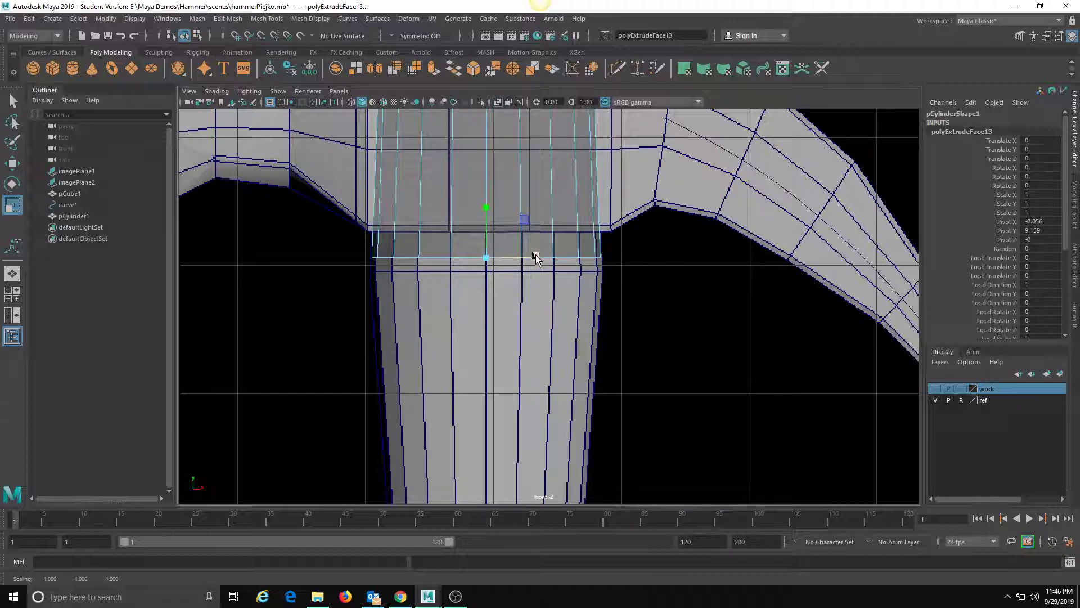
left_click_drag(535, 255, 536, 256)
key("w")
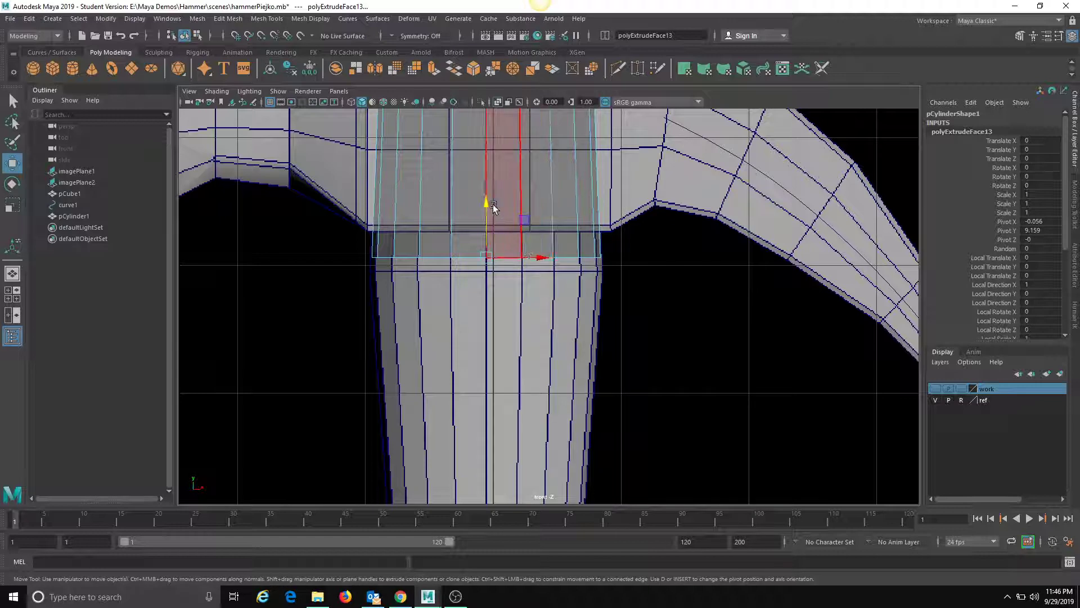
left_click_drag(493, 208, 491, 219)
Step: Extrude the bottom faces downward to form the upper section of the handle below the head
scroll(569, 313, "down", 5)
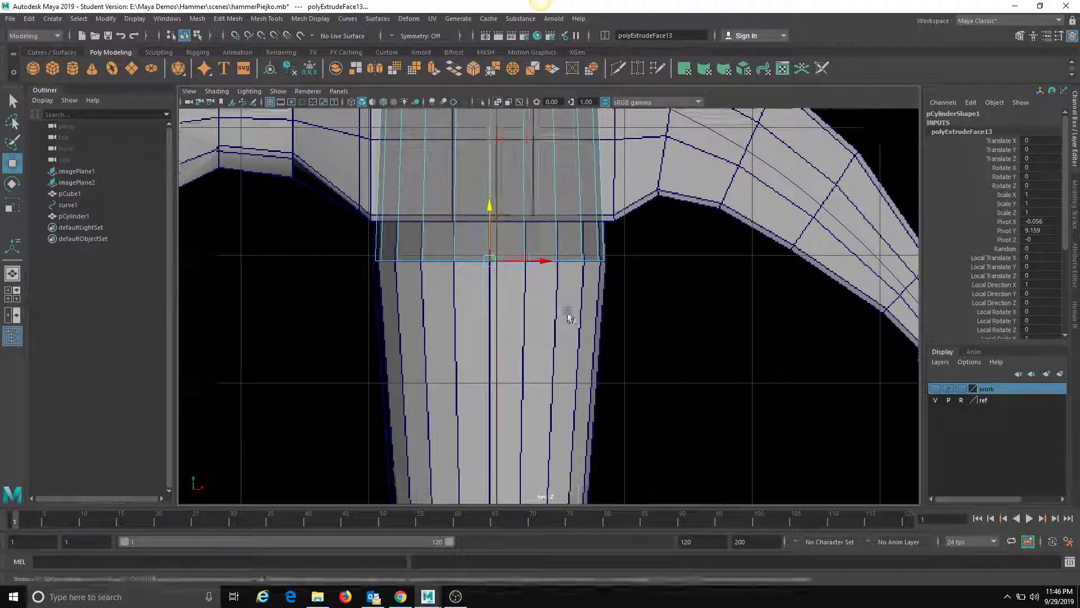
scroll(521, 319, "up", 2)
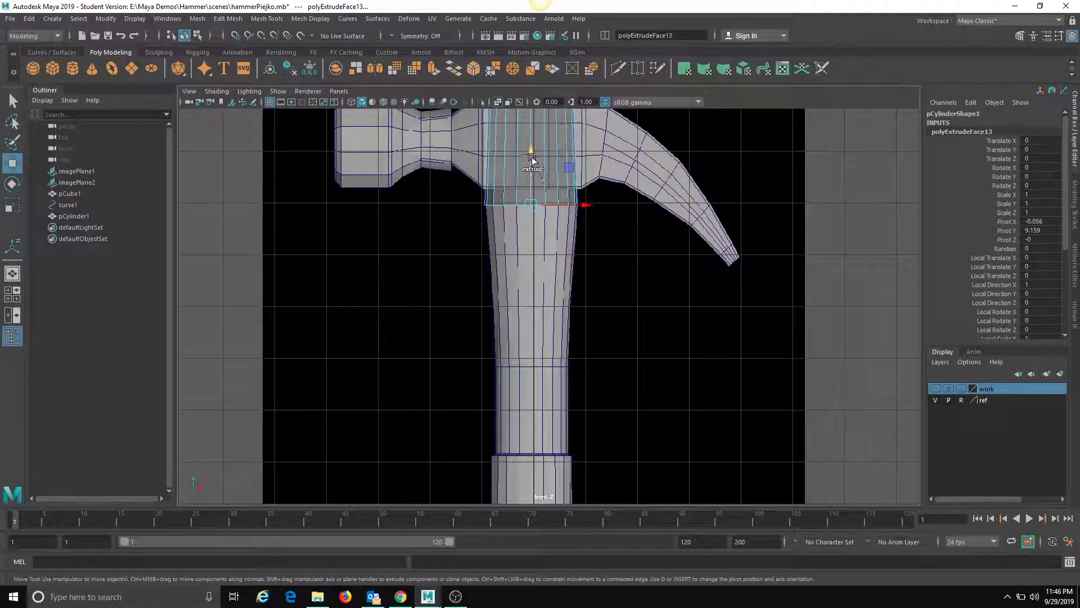
left_click_drag(532, 159, 533, 263, "shift")
Step: Hide the grid in the front view
left_click(278, 91)
left_click(282, 93)
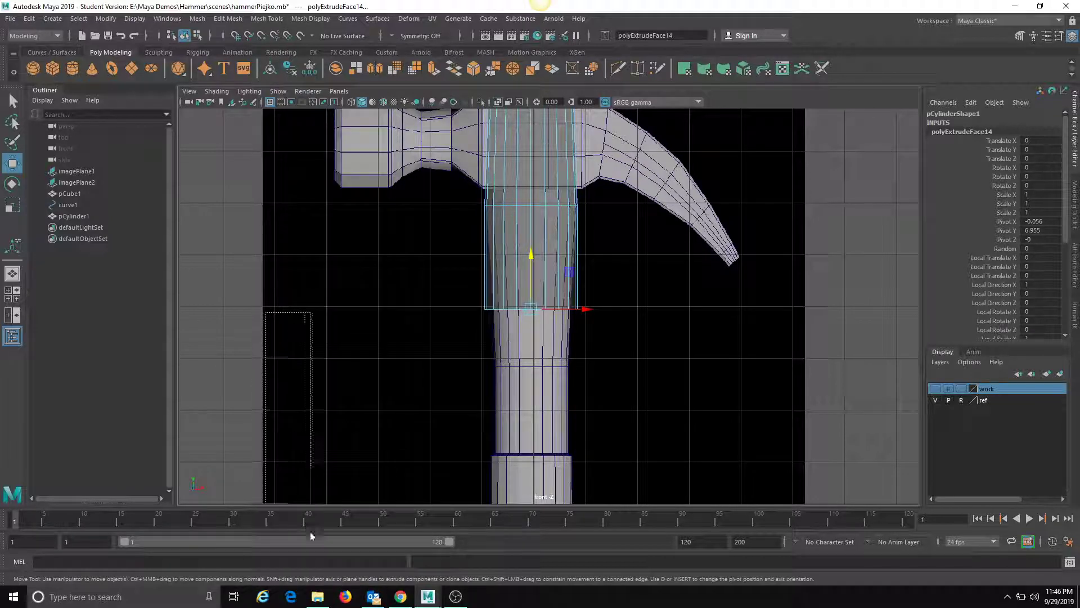
left_click(292, 424)
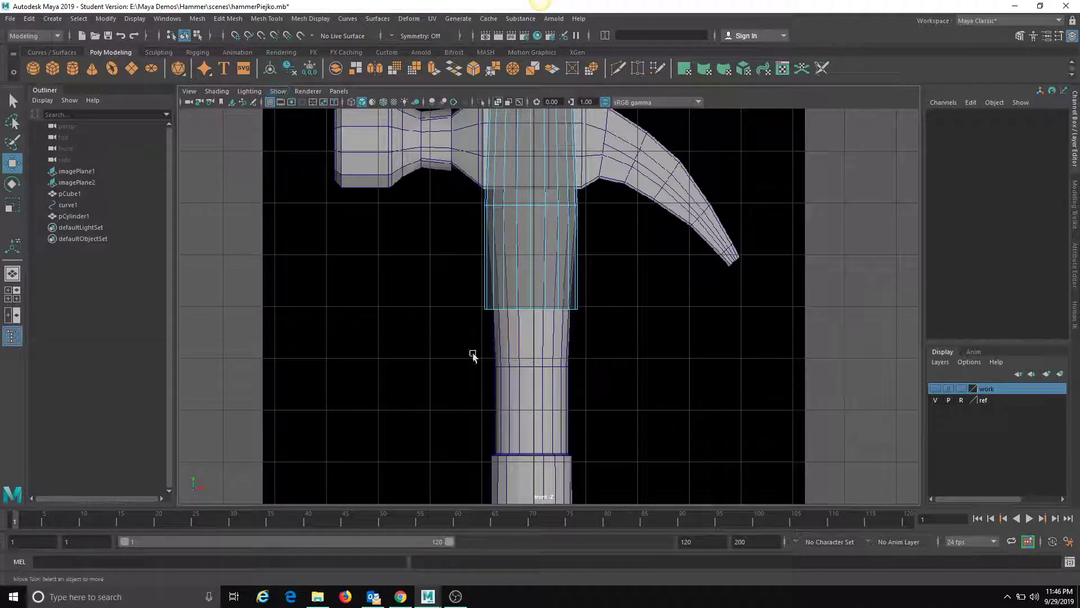
scroll(451, 313, "up", 3)
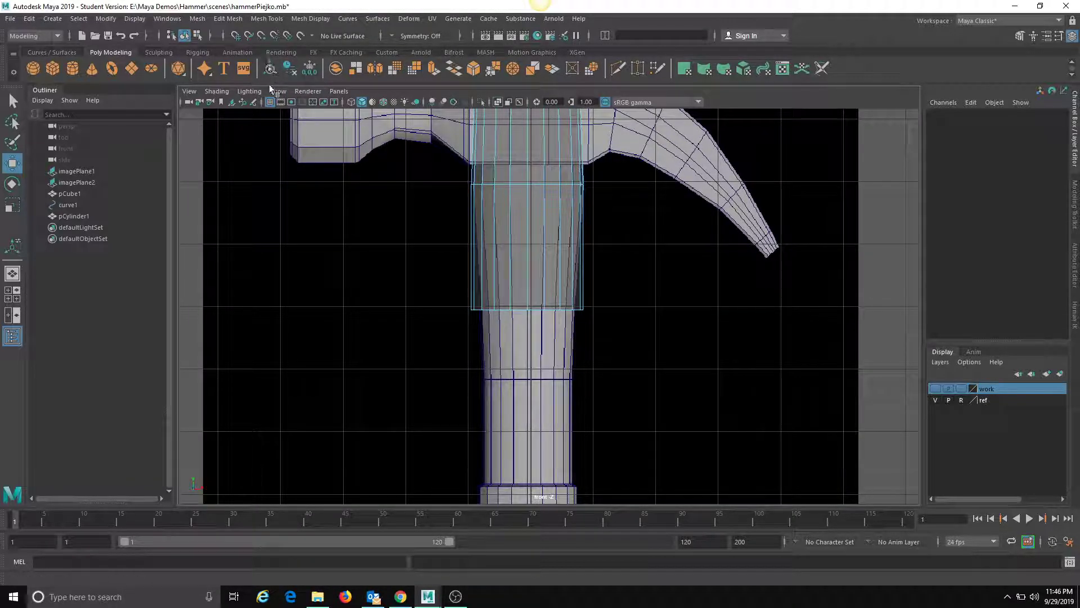
left_click(276, 91)
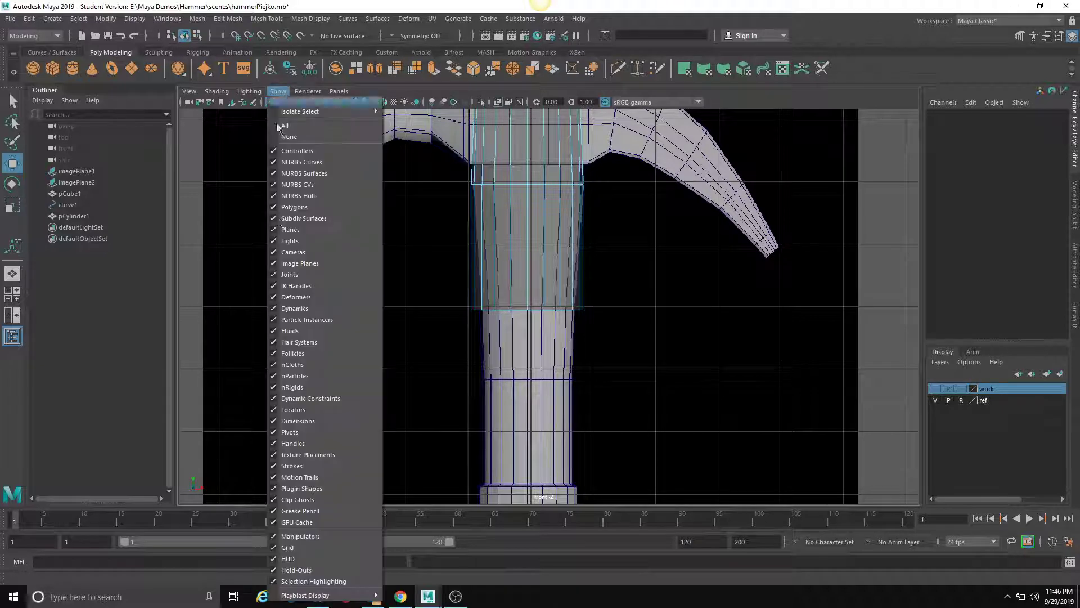
left_click(301, 557)
Step: Reselect only the handle's bottom cap faces, scale them inward to follow the reference taper, and adjust their height slightly
scroll(499, 379, "up", 2)
right_click_drag(516, 236, 515, 280)
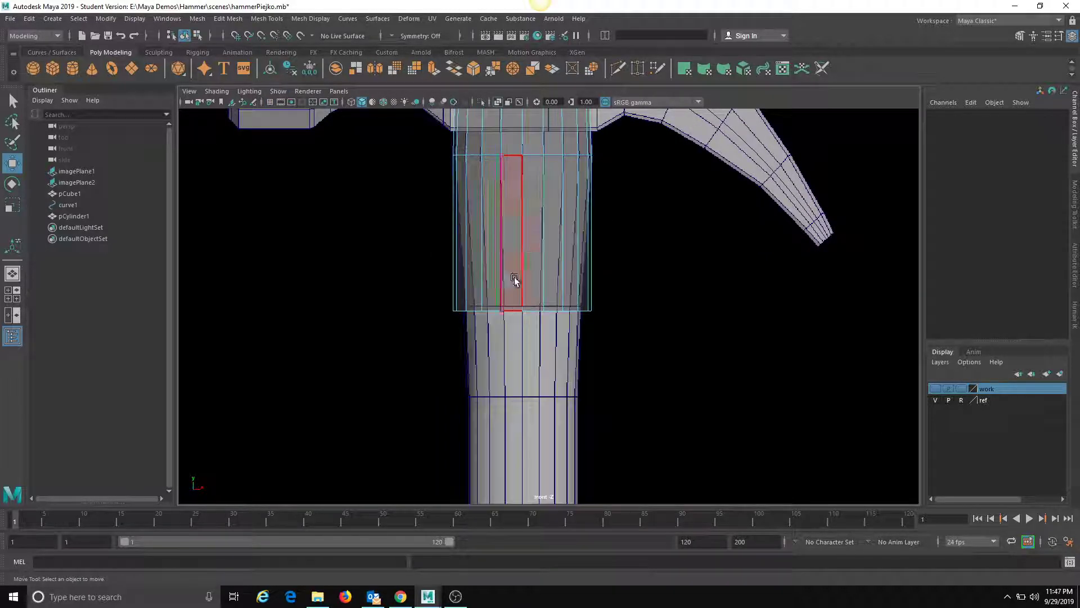
left_click_drag(262, 275, 723, 333)
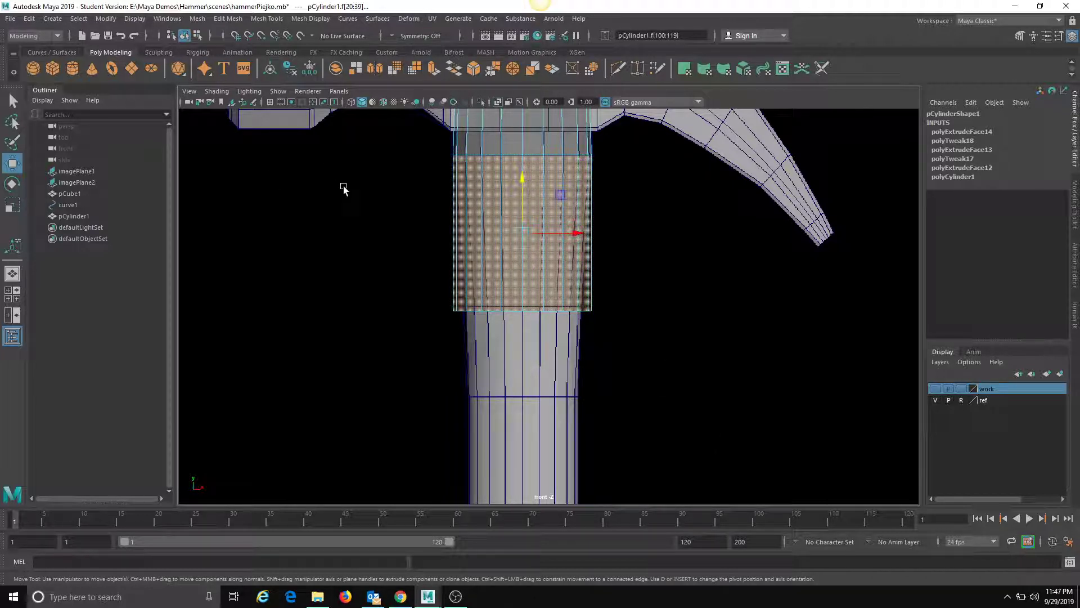
left_click_drag(693, 193, 765, 191, "ctrl")
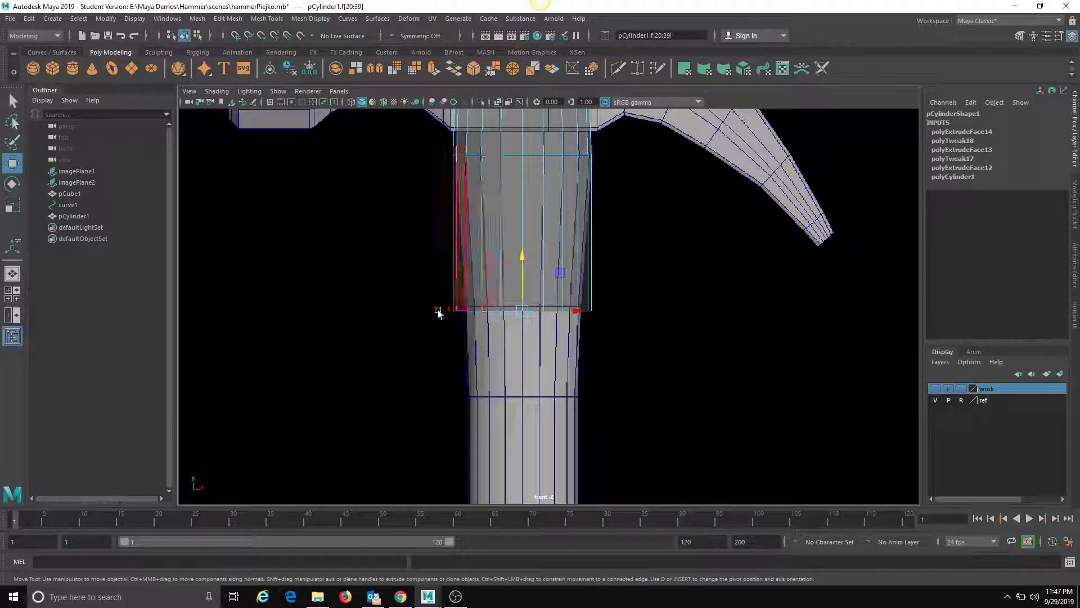
right_click_drag(438, 311, 721, 319, "alt")
key("r")
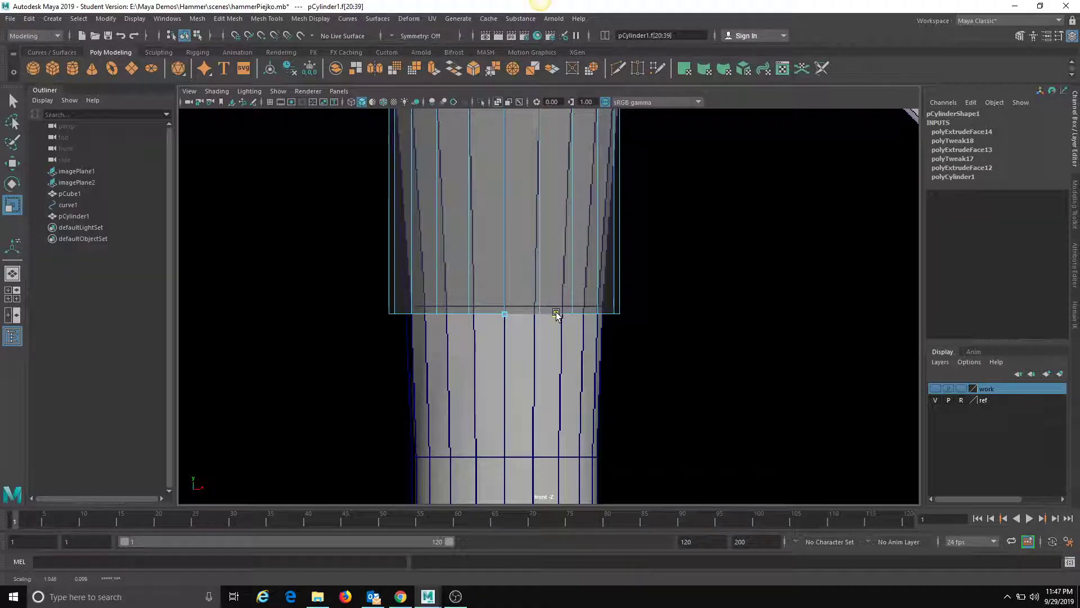
left_click_drag(557, 313, 551, 313)
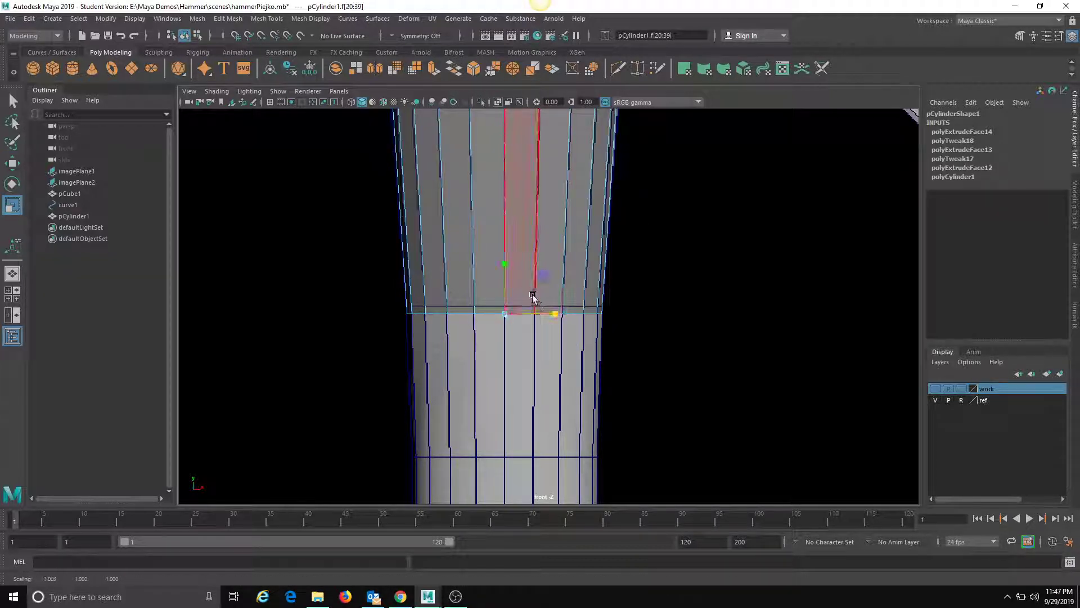
key("w")
left_click_drag(506, 260, 505, 258)
Step: Extrude the bottom faces further down the handle and scale them slightly inward to match the narrower reference section
scroll(505, 257, "down", 5)
scroll(641, 381, "up", 1)
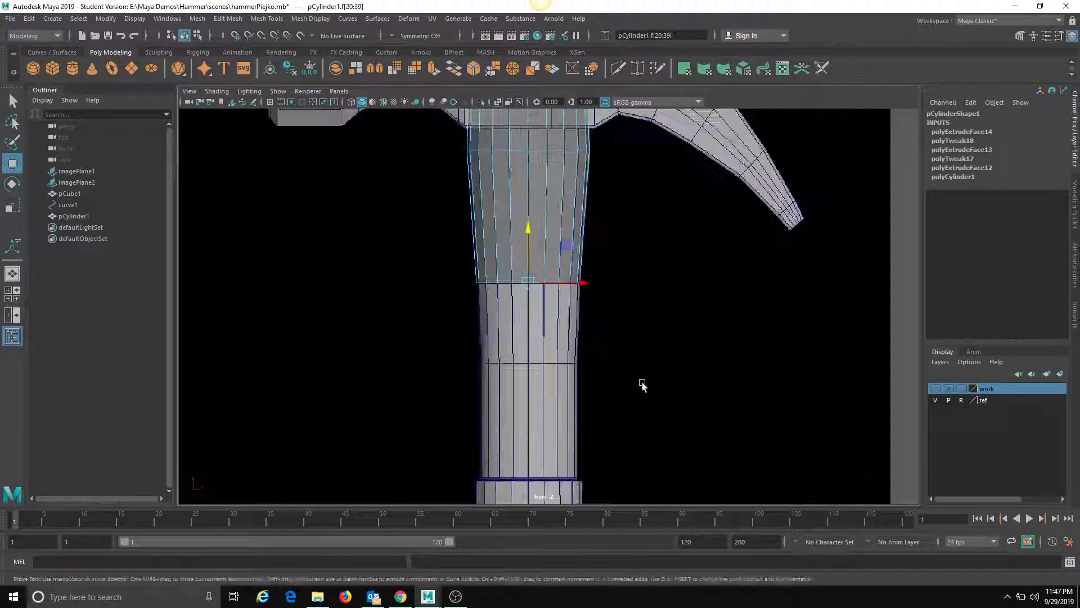
left_click_drag(527, 234, 533, 314, "shift")
scroll(649, 379, "up", 2)
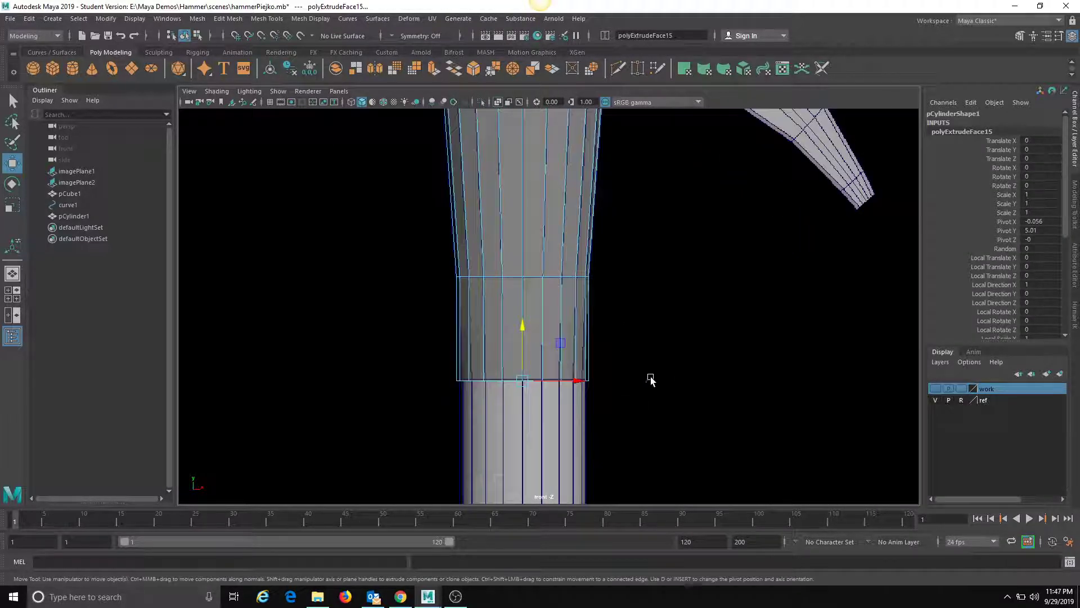
key("r")
left_click_drag(572, 382, 569, 383)
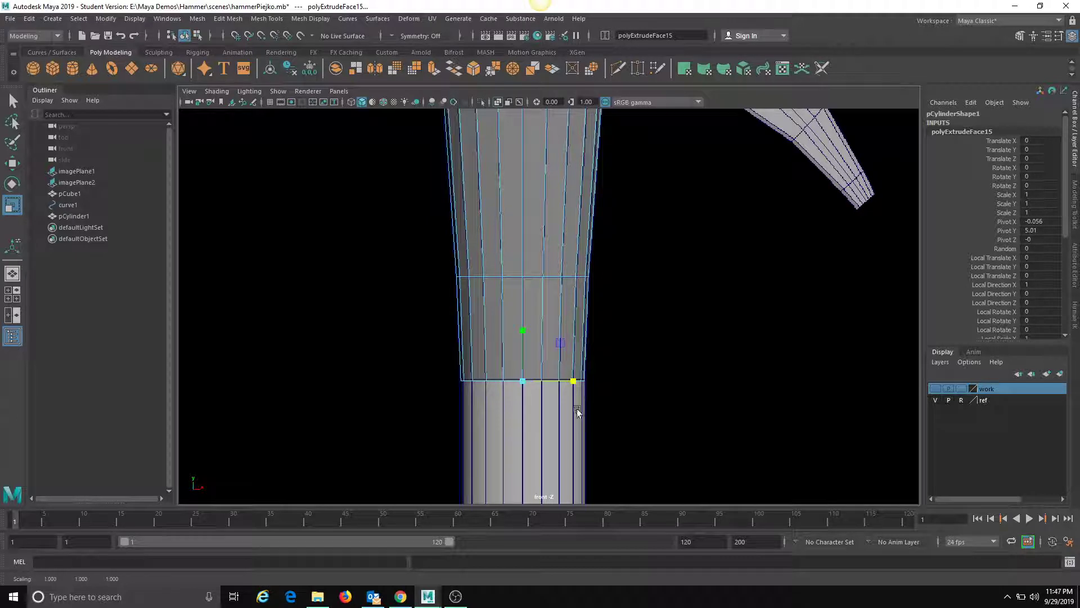
Step: Extrude the bottom faces straight down to just above the reference grip's upper edge and fine-tune their height
middle_click_drag(577, 411, 567, 316, "alt")
key("w")
left_click_drag(512, 235, 512, 381, "shift")
scroll(640, 355, "up", 4)
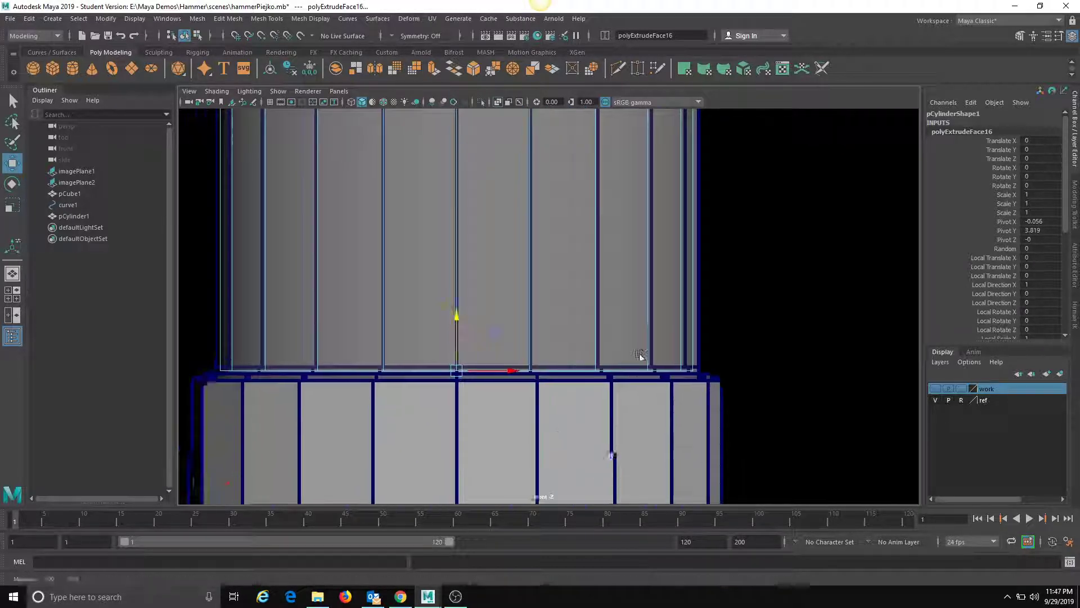
middle_click_drag(640, 354, 666, 328, "alt")
mouse_move(482, 293)
left_mouse_down()
mouse_move(480, 274)
mouse_move(481, 290)
left_mouse_up()
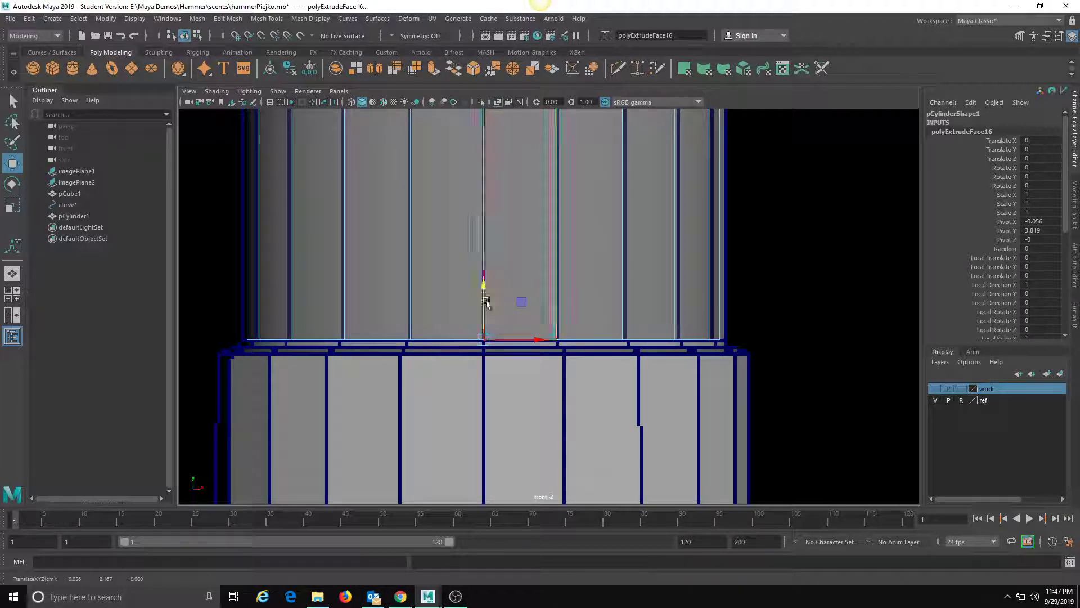
Step: Extrude the bottom faces down a tiny amount to add a supporting edge loop above the grip
key("ctrl+e")
left_click_drag(482, 289, 480, 294)
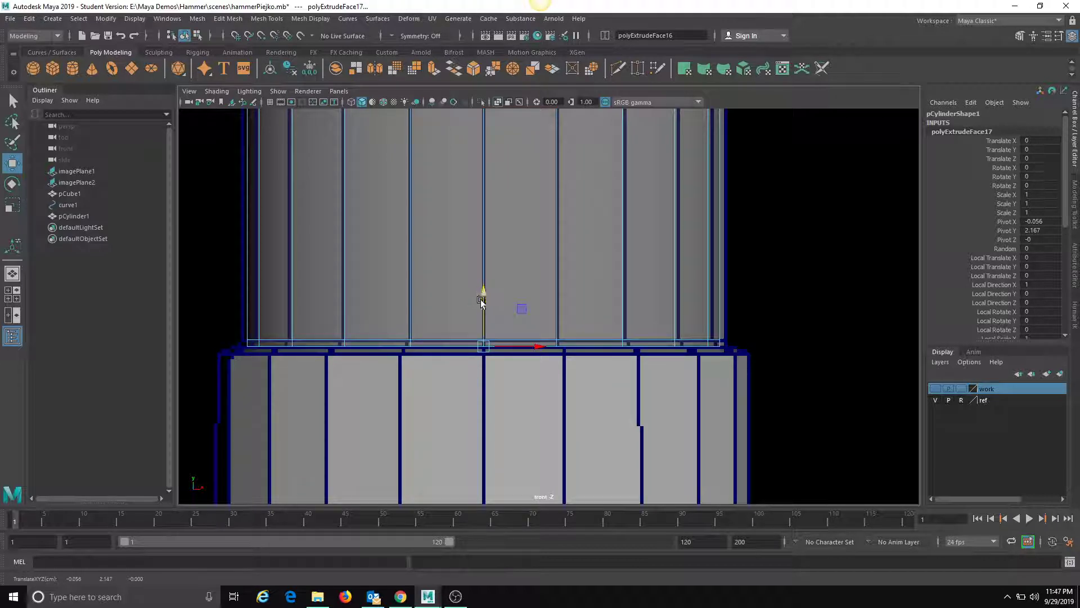
key("r")
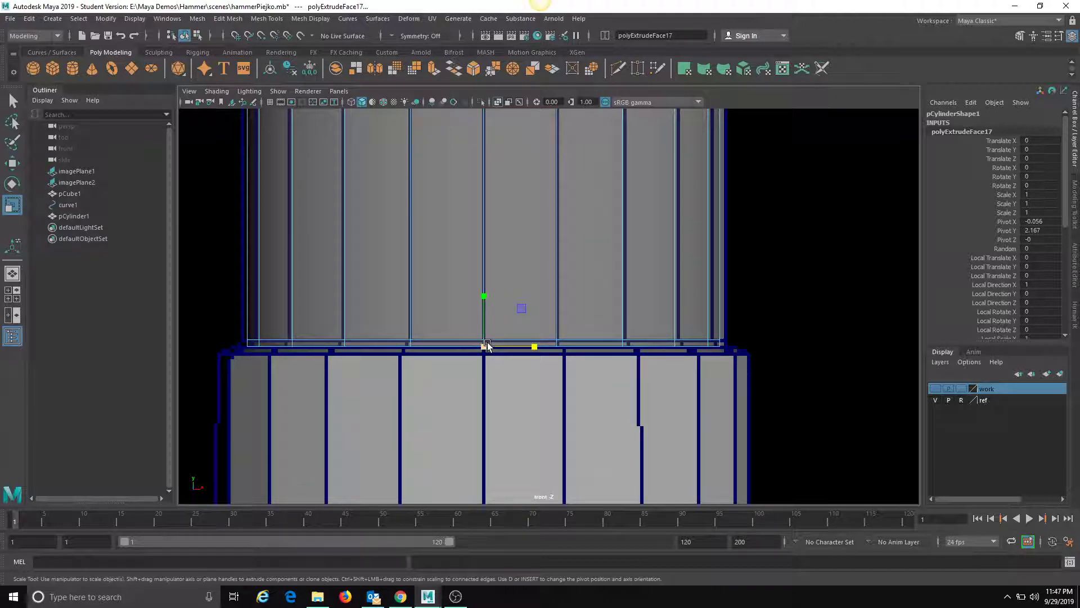
key("w")
Step: Extrude the bottom faces slightly down to the grip's upper edge and scale them outward to the grip's width
left_click_drag(484, 293, 484, 302, "shift")
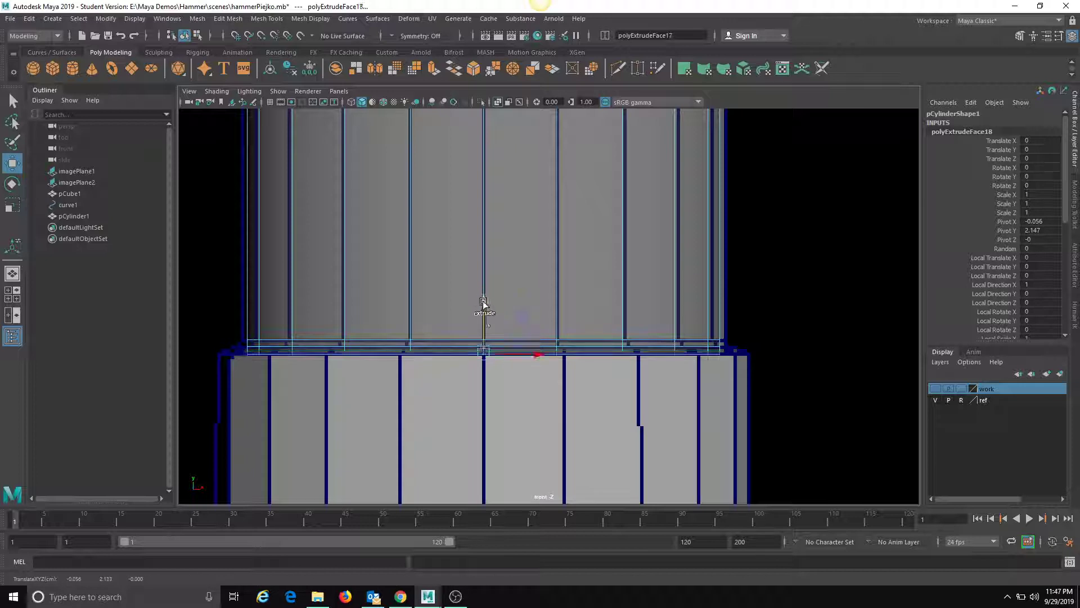
key("r")
left_click_drag(486, 356, 525, 358)
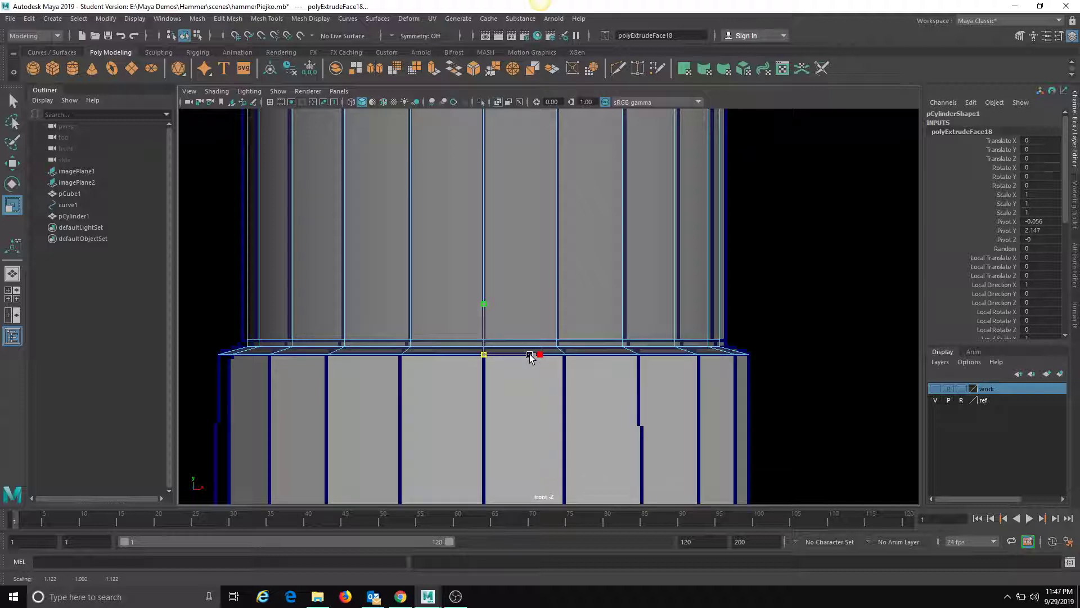
Step: Extrude the widened bottom faces down a tiny amount to start the grip's side with a tight edge loop
scroll(574, 360, "down", 3)
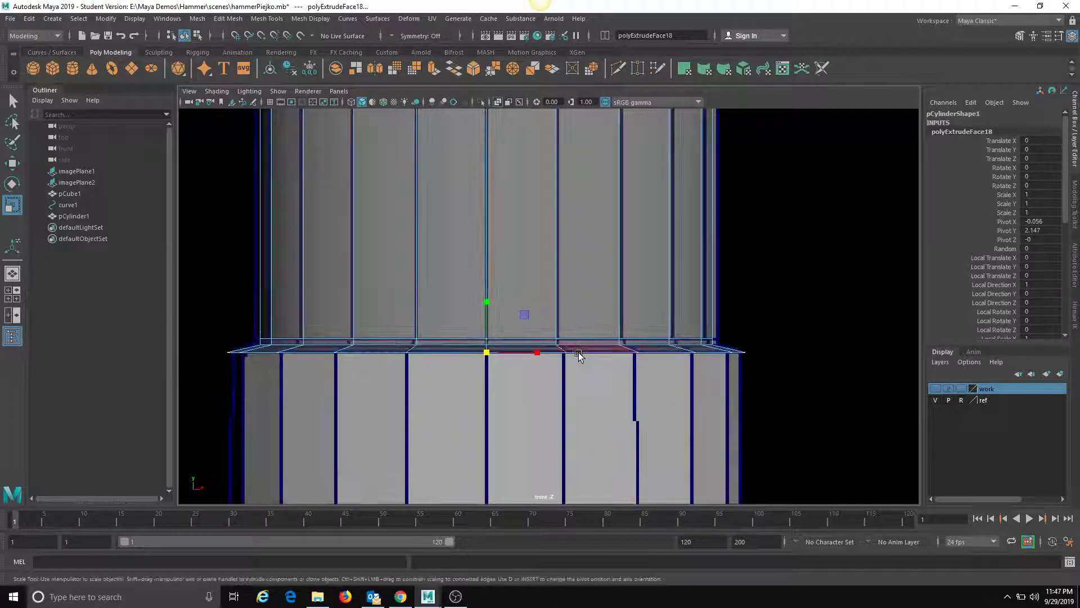
key("w")
scroll(577, 358, "down", 2)
middle_click_drag(548, 333, 565, 292, "alt")
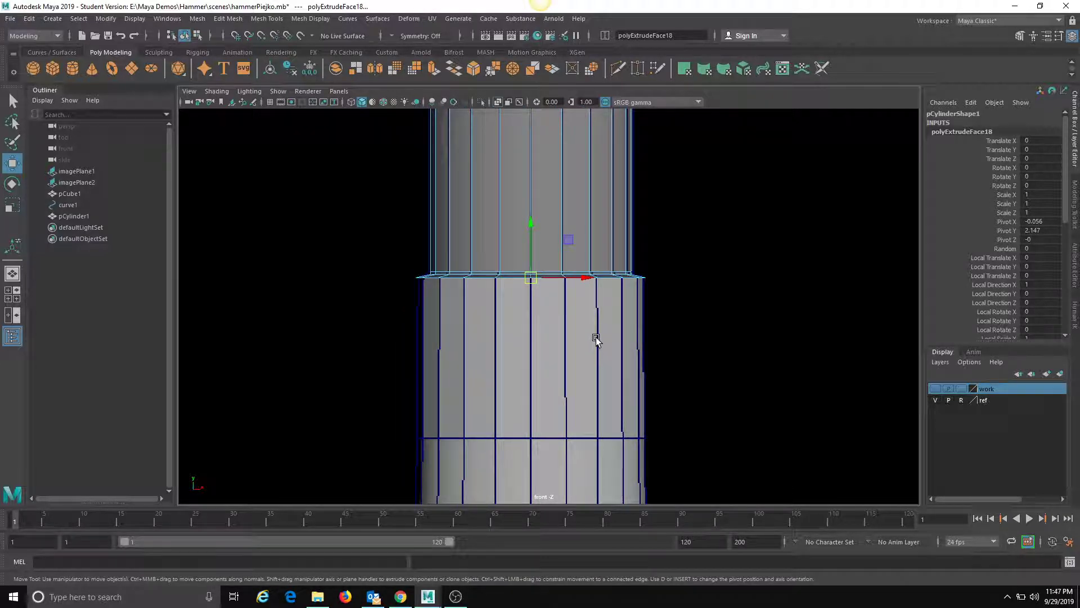
scroll(568, 377, "up", 1)
scroll(532, 357, "up", 2)
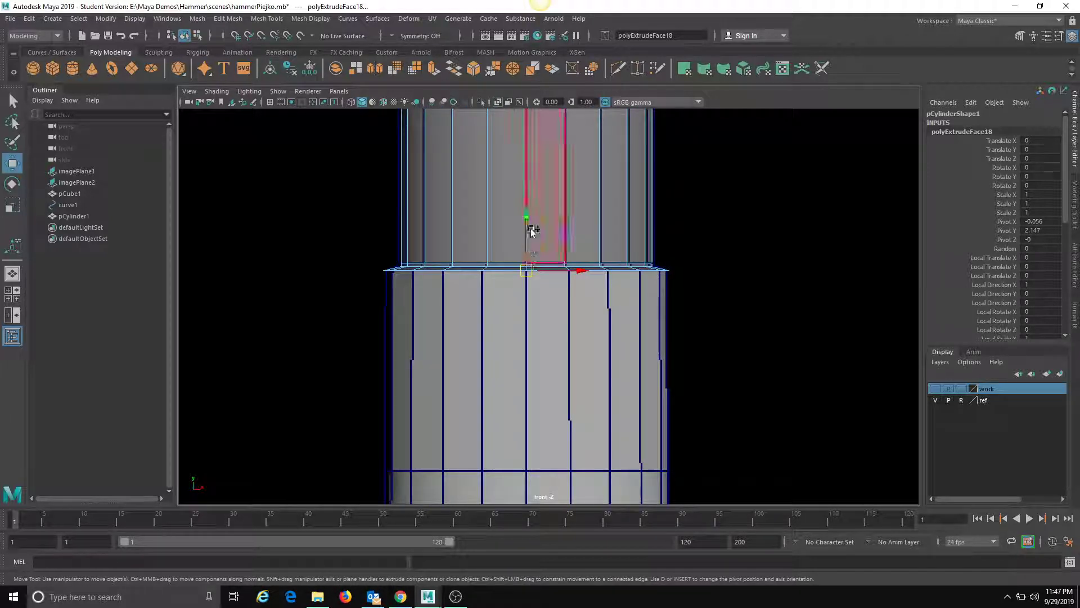
left_click_drag(525, 220, 524, 222, "shift")
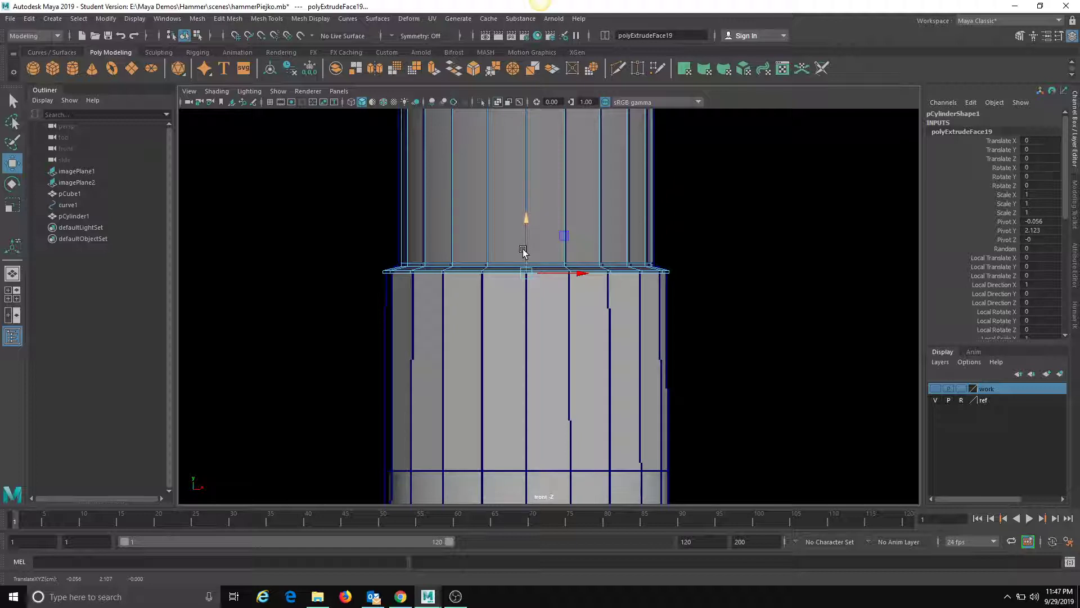
scroll(784, 337, "up", 2)
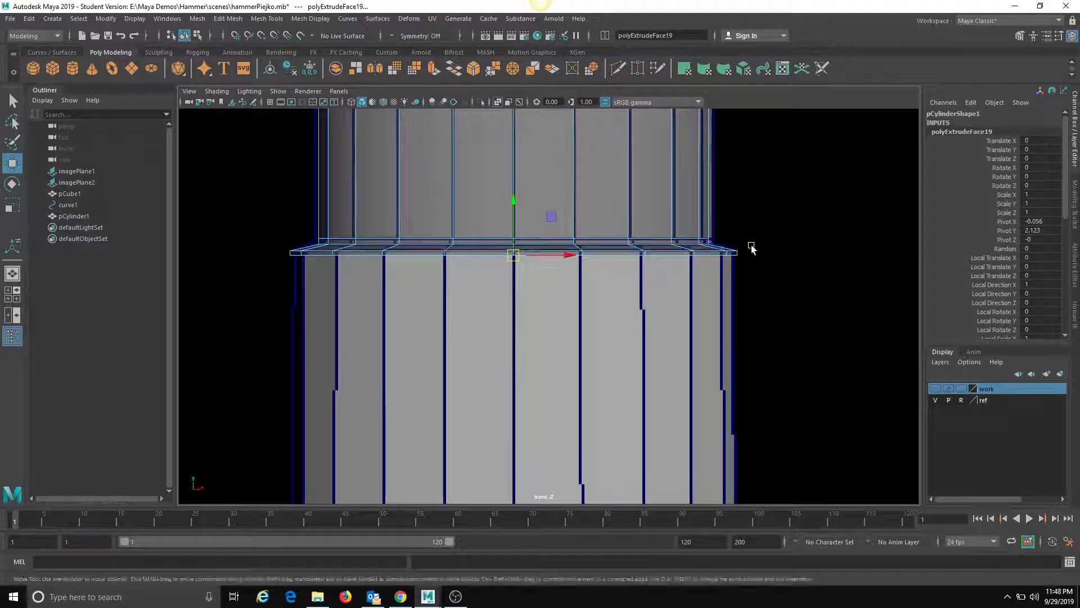
Step: Extrude the bottom faces down from the grip's top edge to the first horizontal line on the reference grip
right_click_drag(704, 273, 569, 315, "alt")
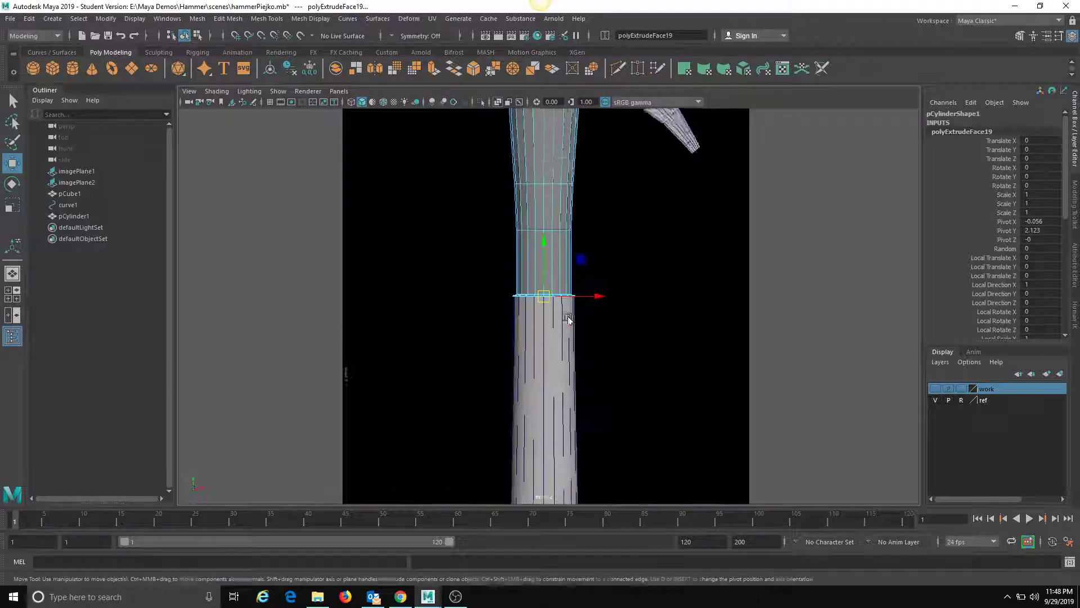
middle_click_drag(569, 316, 574, 259, "alt")
right_click_drag(573, 260, 861, 398, "alt")
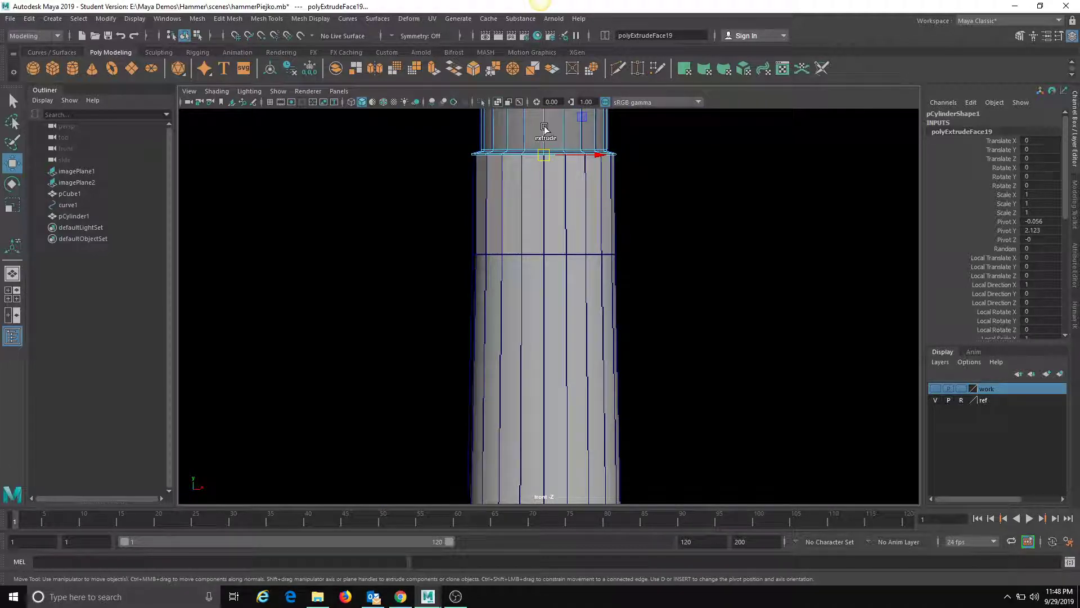
left_click_drag(544, 128, 567, 229, "shift")
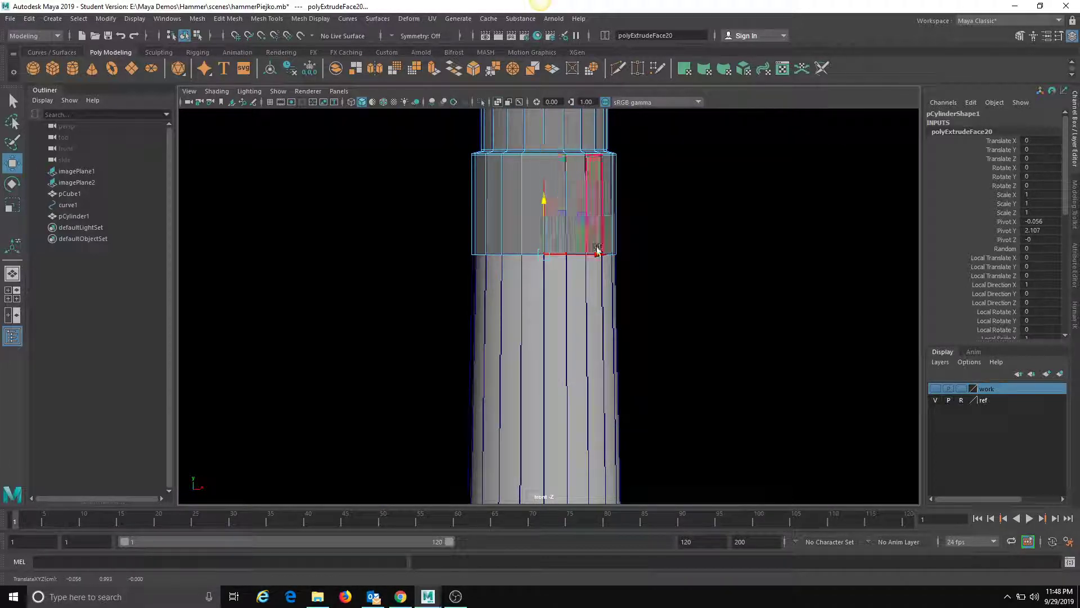
scroll(631, 338, "down", 3)
scroll(474, 321, "down", 3)
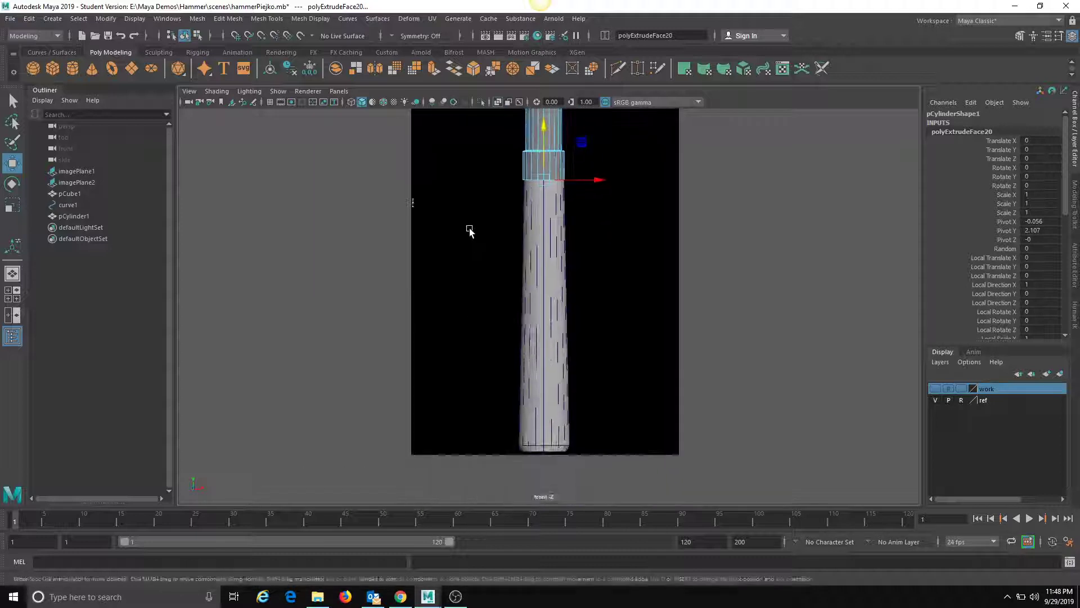
Step: Extrude the bottom faces straight down along the grip, covering most of its remaining length in the reference
right_click_drag(470, 231, 729, 414, "alt")
middle_click_drag(729, 414, 713, 159, "alt")
middle_click_drag(499, 362, 541, 230, "alt")
right_click_drag(589, 295, 489, 276, "alt")
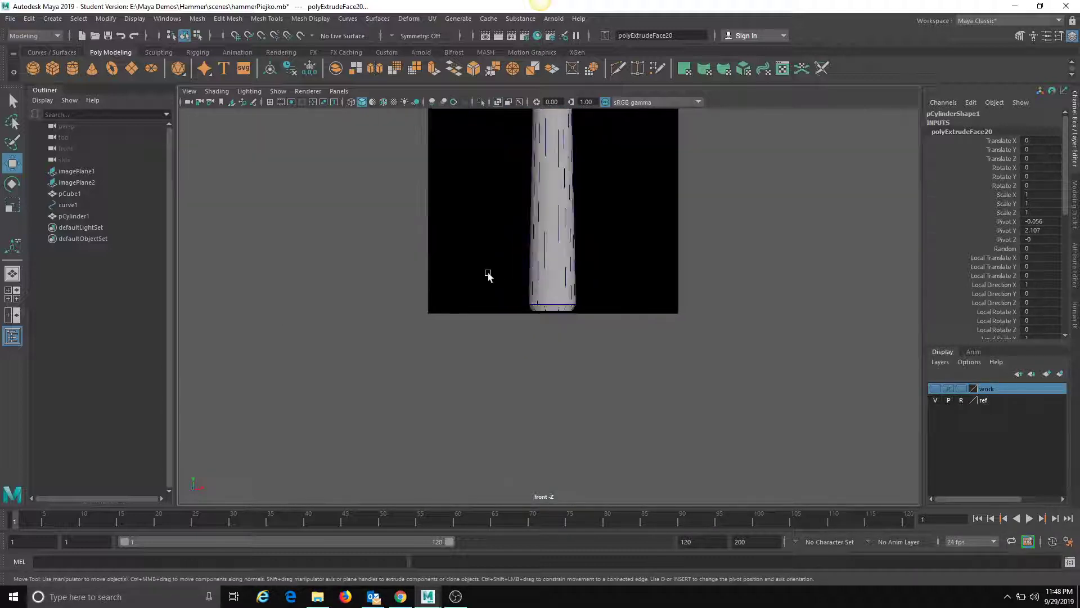
middle_click_drag(488, 276, 497, 317, "alt")
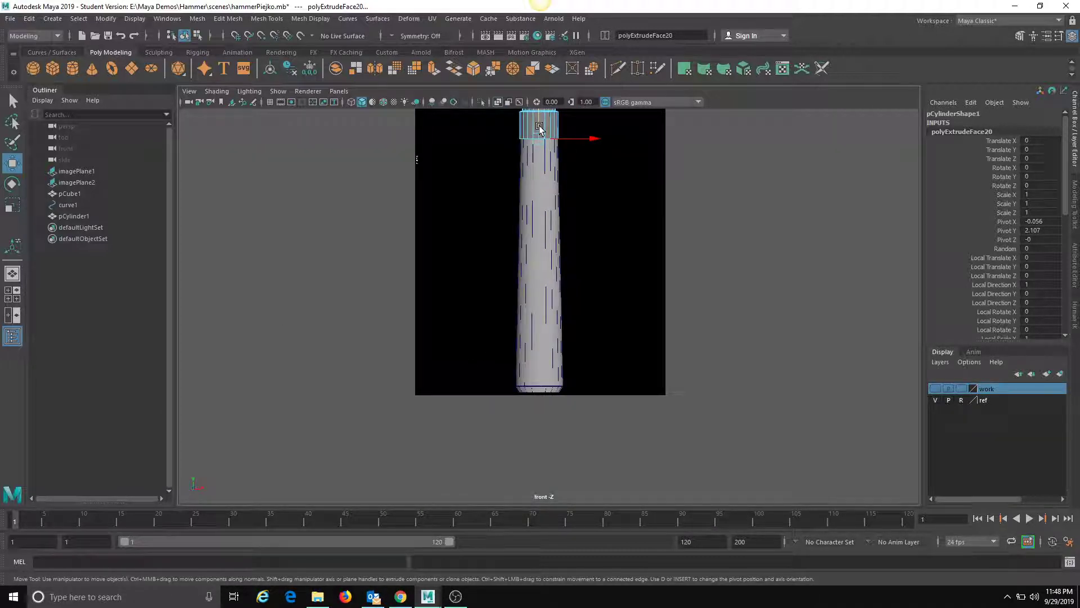
middle_click_drag(530, 197, 542, 325, "alt")
right_click_drag(563, 337, 732, 422, "alt")
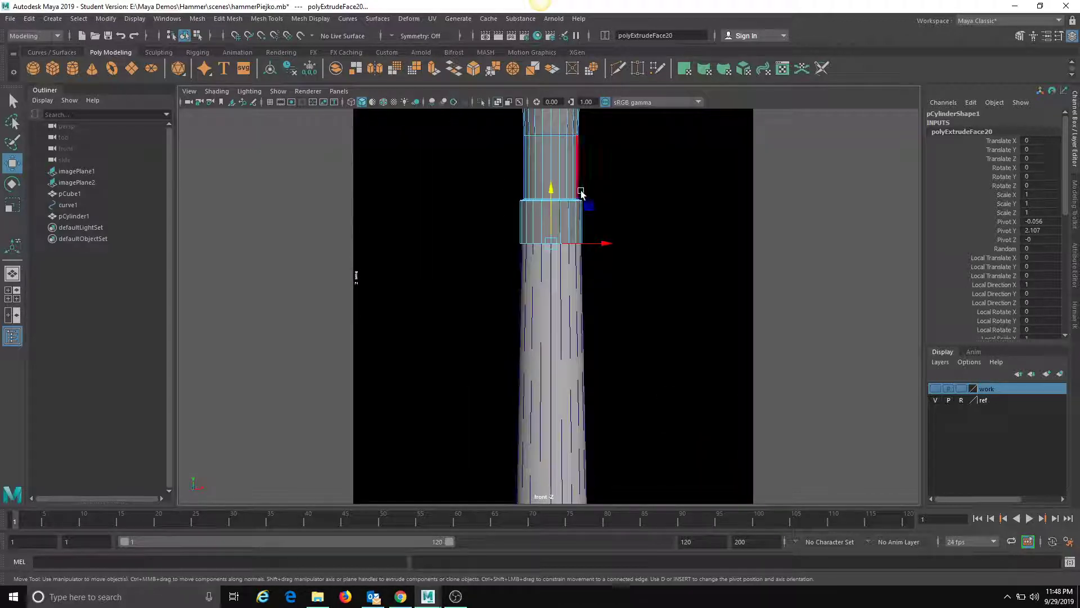
left_click_drag(550, 201, 548, 503)
middle_click_drag(546, 444, 558, 221, "alt")
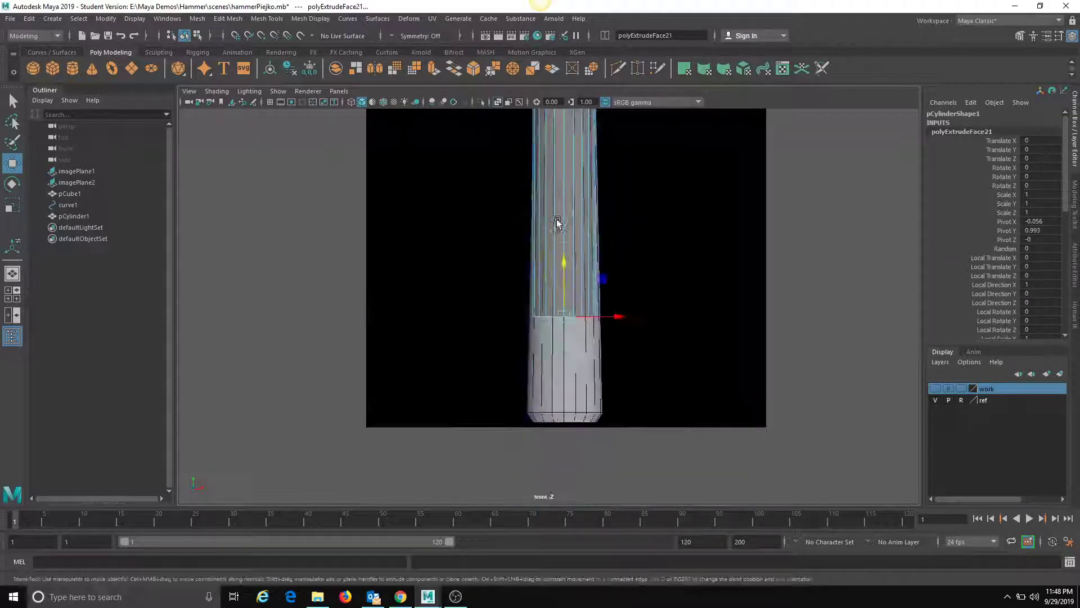
Step: Lower the extruded faces to just above the reference grip's bottom bevel and scale them outward to the grip's width
right_click_drag(563, 327, 592, 358, "alt")
middle_click_drag(592, 357, 586, 246, "alt")
right_click_drag(586, 246, 617, 305, "alt")
middle_click_drag(576, 211, 586, 265, "alt")
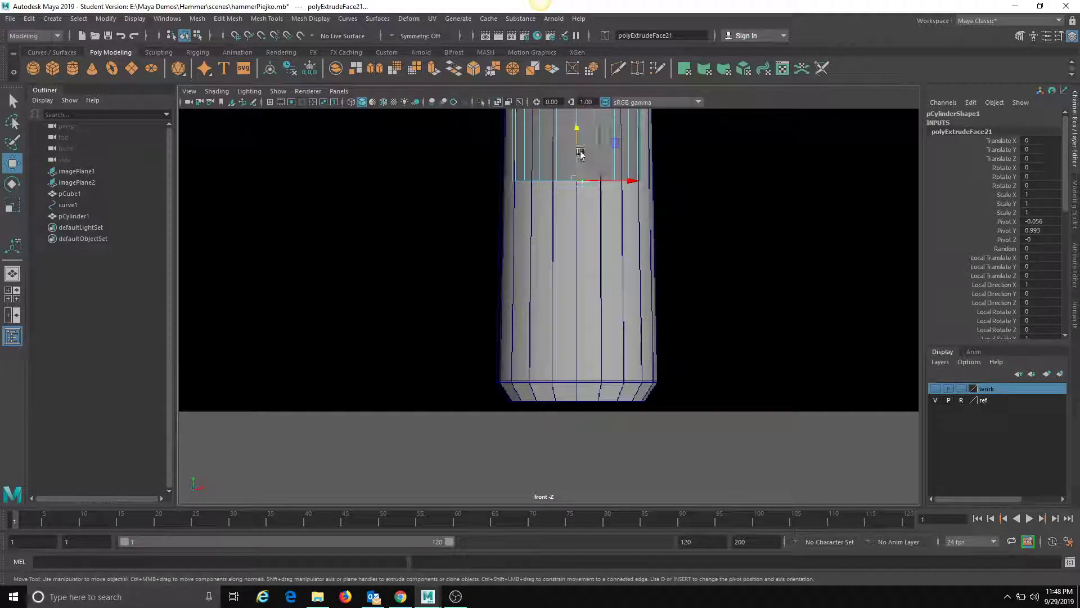
left_click_drag(579, 141, 587, 355)
right_click_drag(587, 356, 667, 444, "alt")
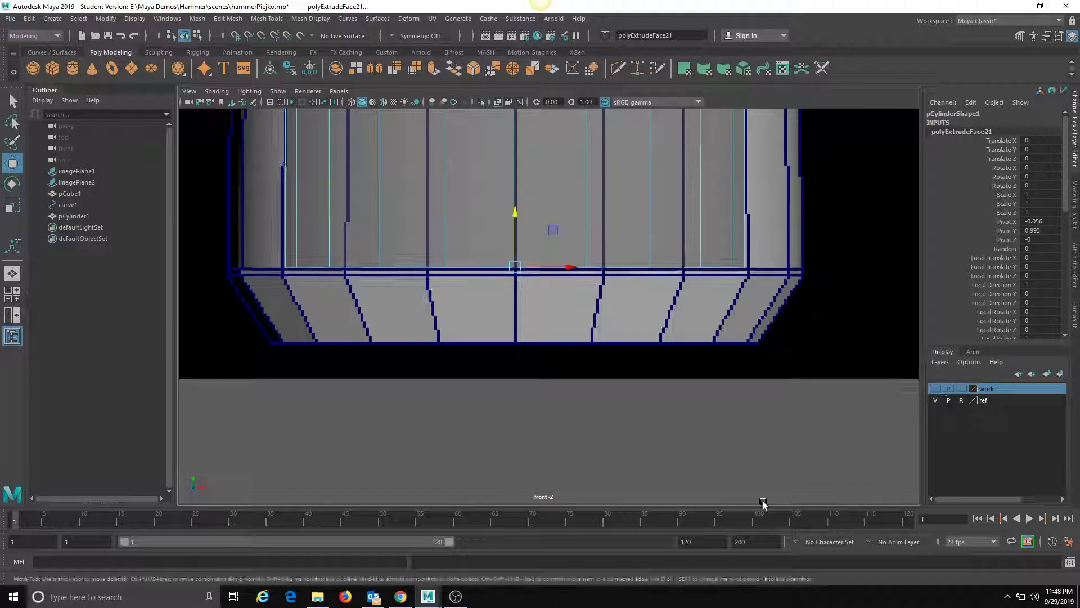
key("r")
left_click_drag(518, 267, 606, 285)
key("w")
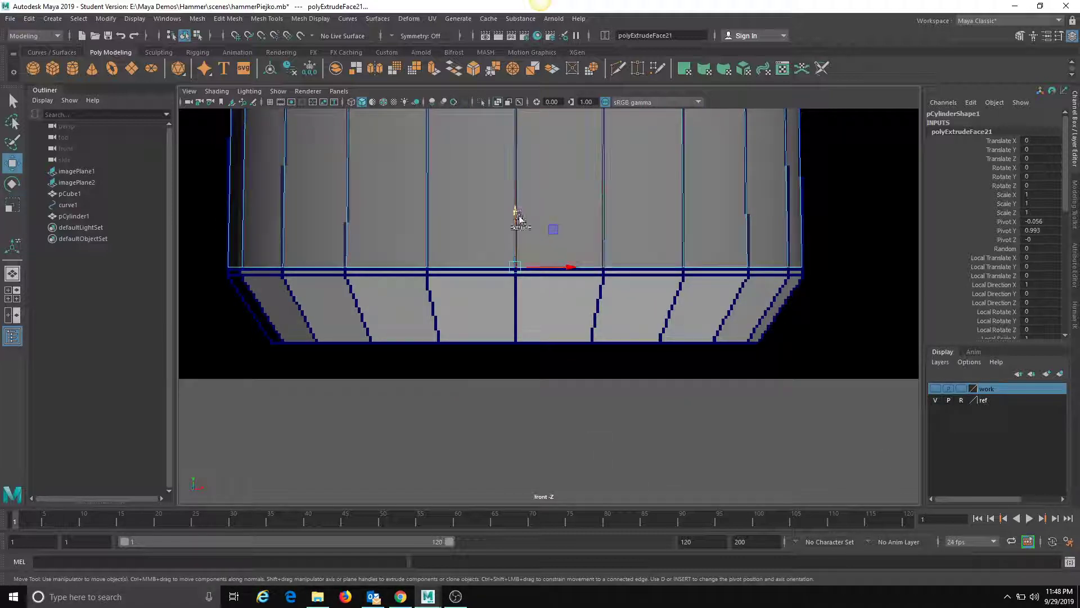
Step: Extrude a thin edge loop and another section down to the reference's bottom edge, and scale the end faces inward to form the bevel
left_click_drag(516, 212, 525, 289, "shift")
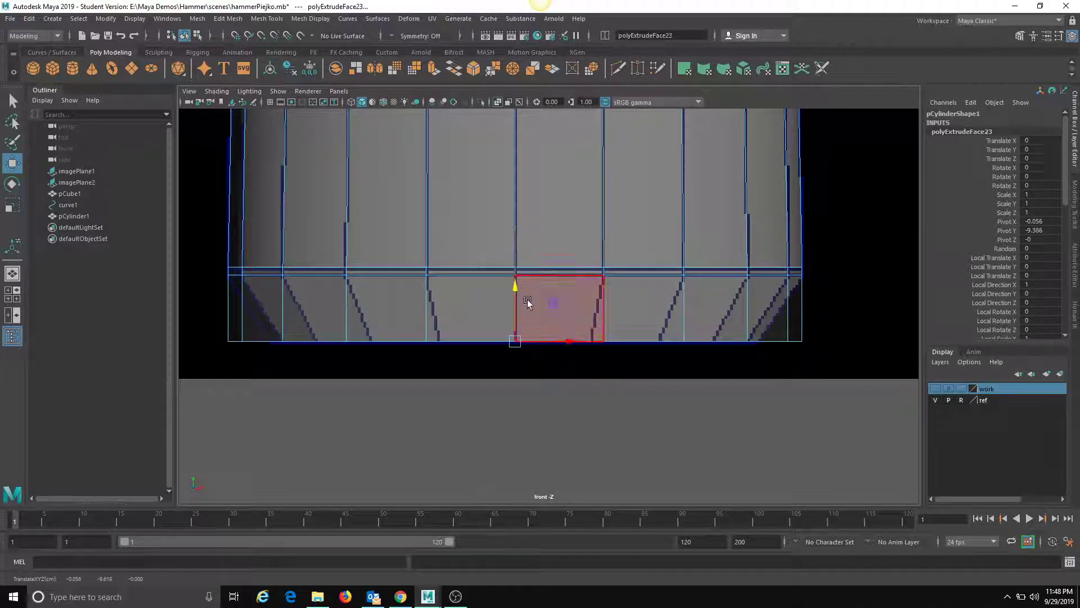
key("r")
left_click_drag(512, 345, 445, 337)
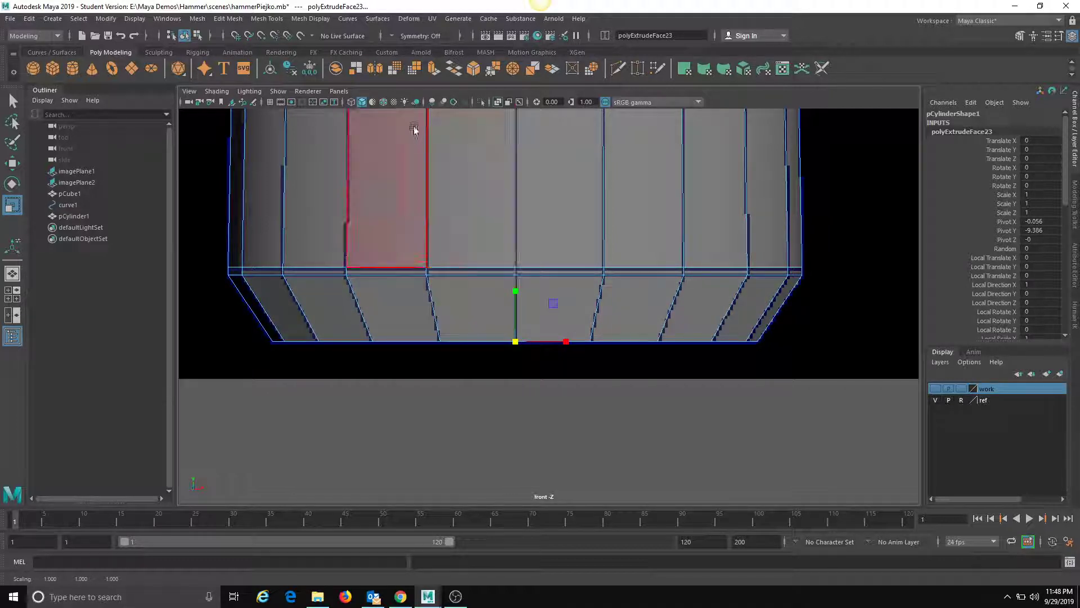
Step: Switch to the perspective view and select the whole handle in object mode
left_click(339, 91)
mouse_move(366, 102)
left_click(472, 103)
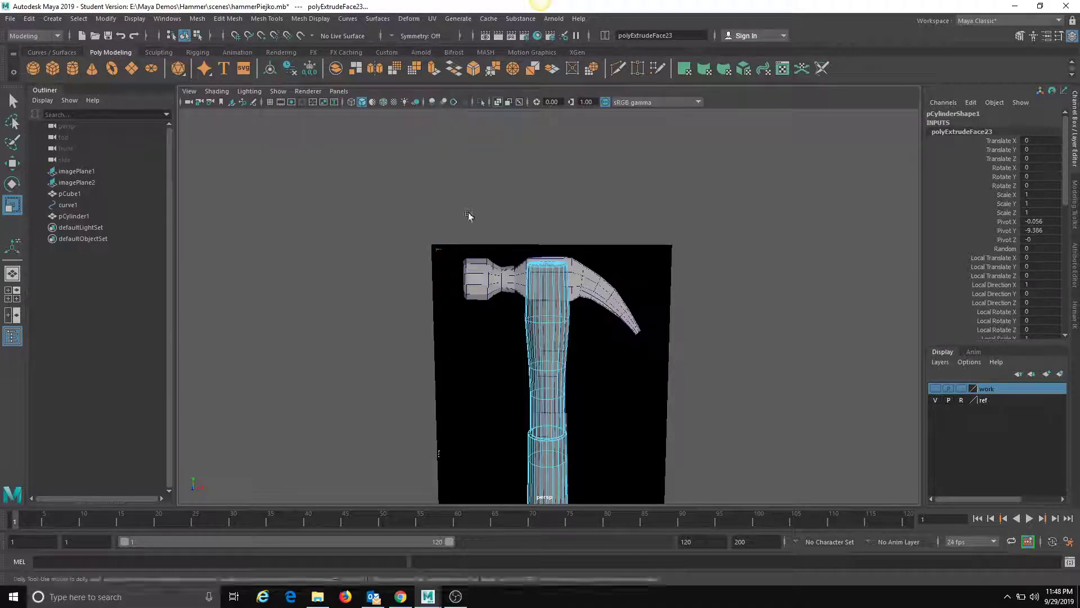
right_click_drag(473, 369, 521, 304)
mouse_move(533, 253)
left_mouse_down("alt")
mouse_move(518, 300)
mouse_move(531, 244)
left_mouse_up("alt")
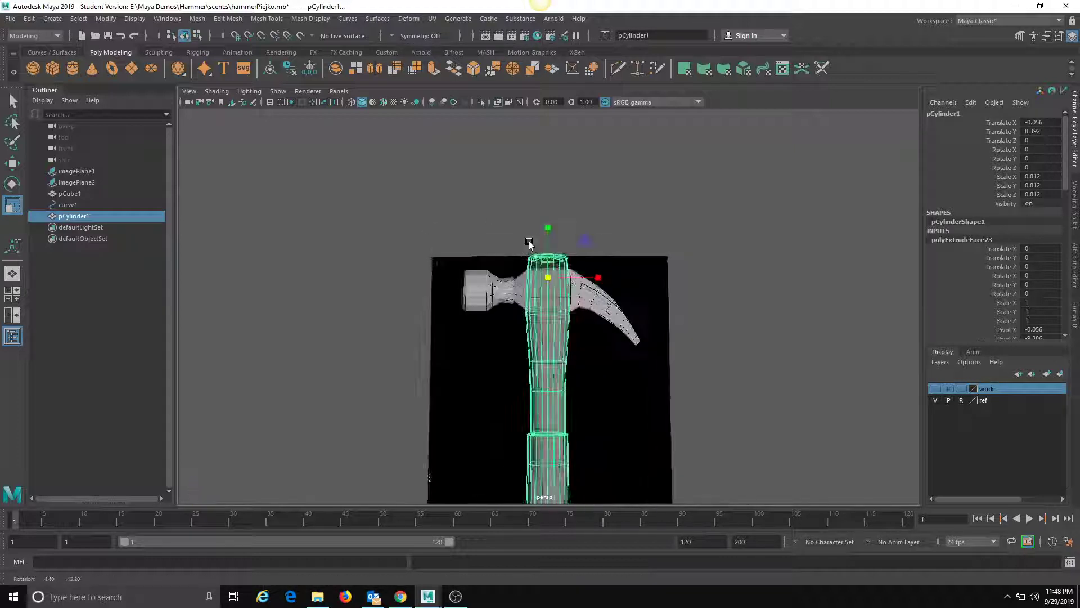
Step: Show the work layer, hide the ref layer and turn off X-ray shading to display only the solid hammer
left_click(935, 388)
left_click_drag(544, 207, 528, 265, "alt")
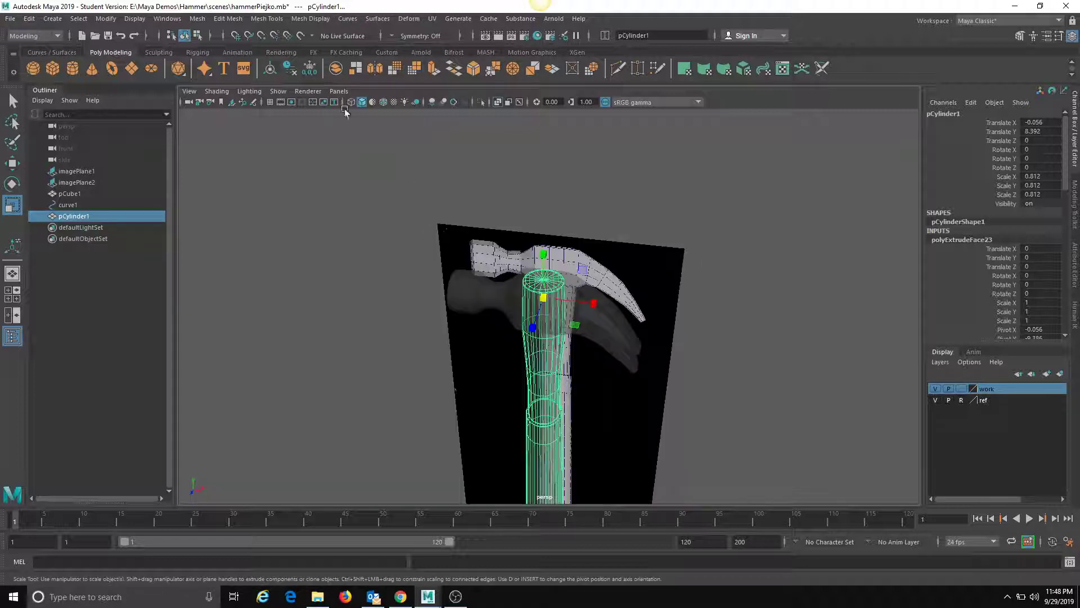
left_click(217, 91)
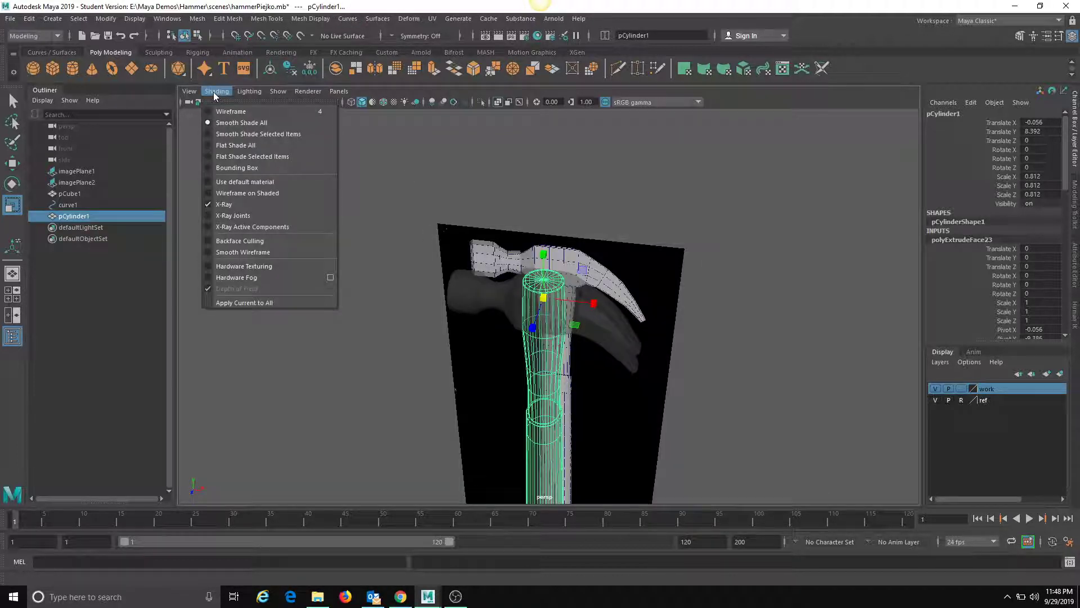
left_click(226, 207)
left_click(935, 400)
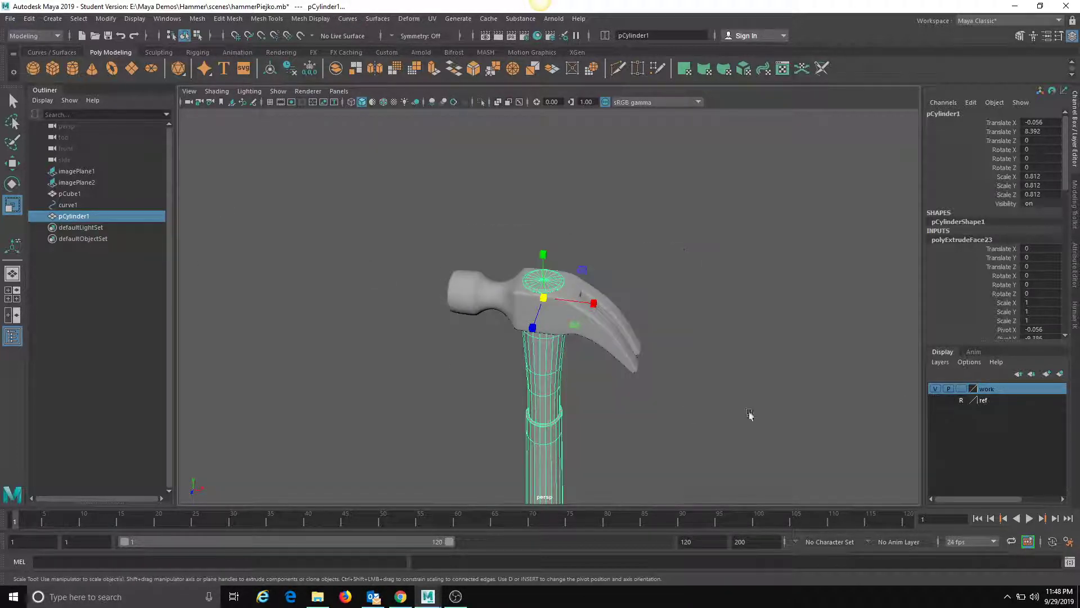
Step: Turn on smooth mesh preview for the handle and clear the selection
left_click_drag(749, 410, 713, 365, "alt")
key("3")
left_click(713, 368)
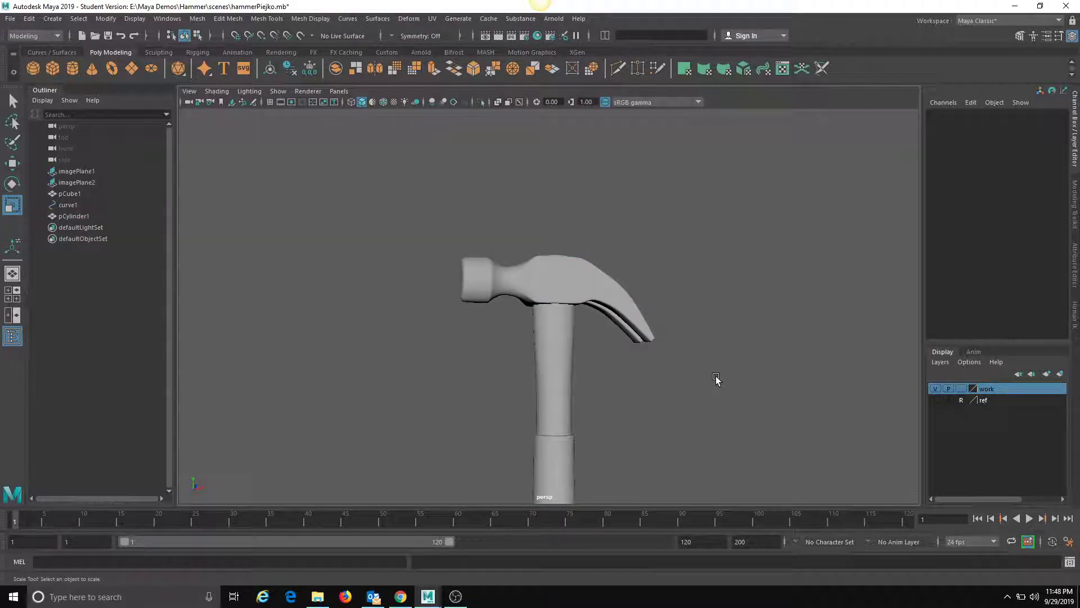
Step: Examine the smoothed hammer from several angles, checking the grip's raised edge and the handle's fit in the head
middle_click_drag(656, 392, 720, 178, "alt")
left_click_drag(728, 237, 553, 304, "alt")
middle_click_drag(553, 304, 565, 324, "alt")
right_click_drag(632, 333, 974, 400, "alt")
left_click_drag(667, 240, 646, 278, "alt")
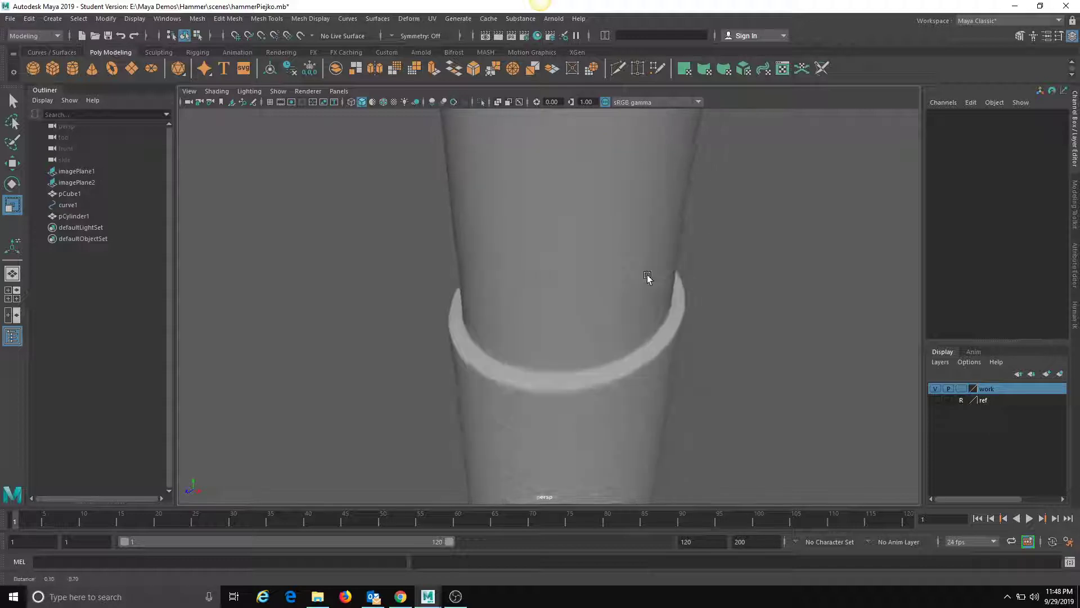
right_click_drag(646, 278, 386, 220, "alt")
left_click_drag(386, 220, 535, 329, "alt")
left_click(626, 297)
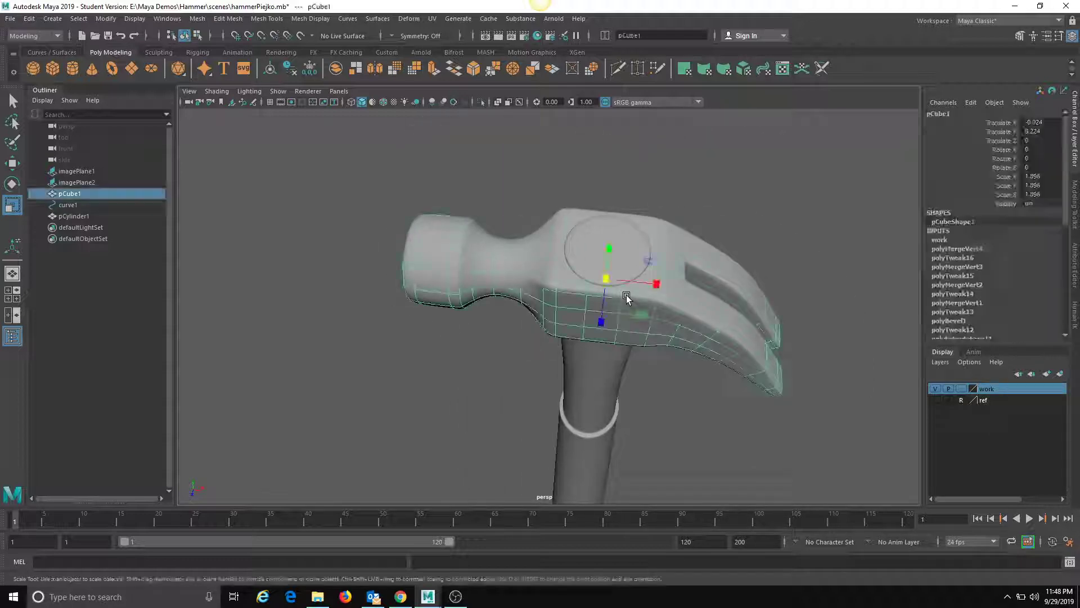
left_click(705, 387)
left_click_drag(646, 424, 698, 402, "alt")
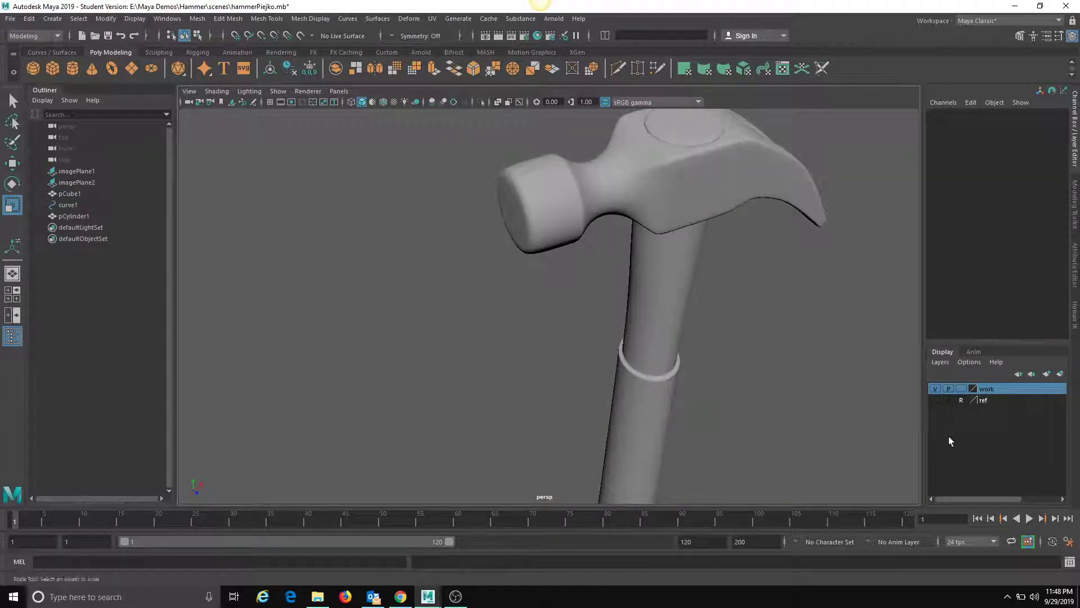
Step: Hide the work layer, show the ref layer again and select the handle seen from above
left_click(933, 388)
left_click(933, 398)
left_click_drag(734, 343, 525, 224, "alt")
left_click(615, 300)
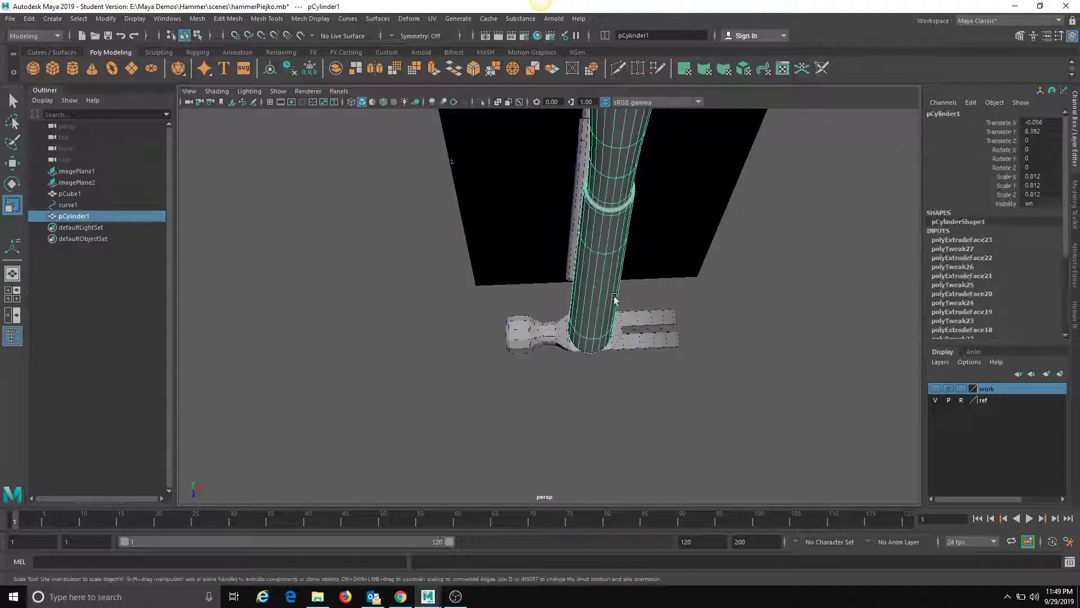
Step: Move the handle sideways to expose the handle socket in the top-view reference, and undo the move
key("w")
middle_click_drag(624, 307, 599, 343, "alt")
right_click_drag(599, 343, 559, 273, "alt")
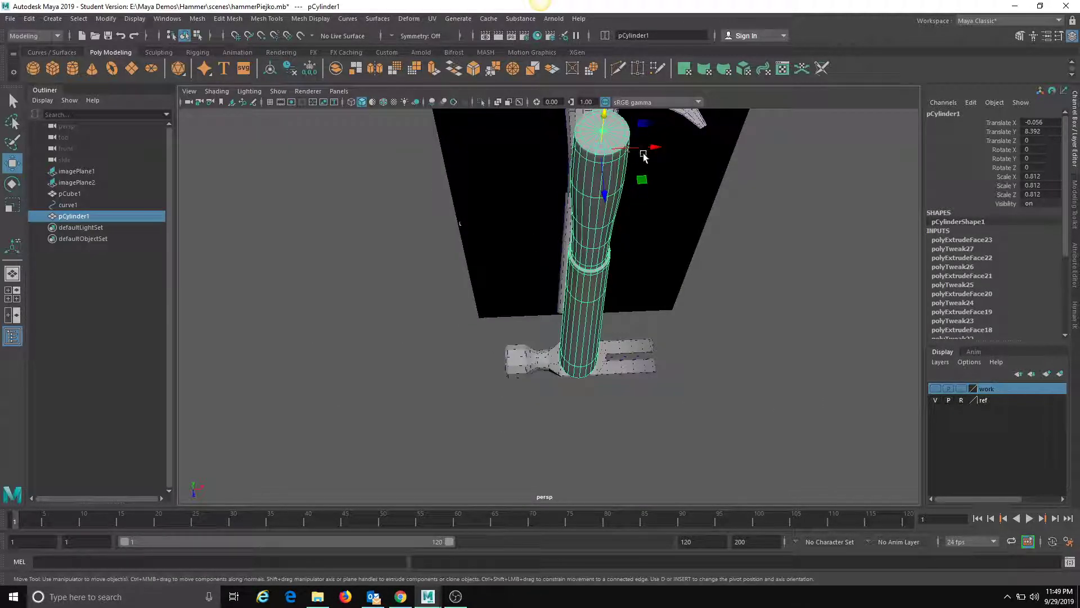
left_click_drag(655, 148, 797, 144)
middle_click_drag(698, 290, 630, 285, "alt")
right_click_drag(630, 284, 725, 319, "alt")
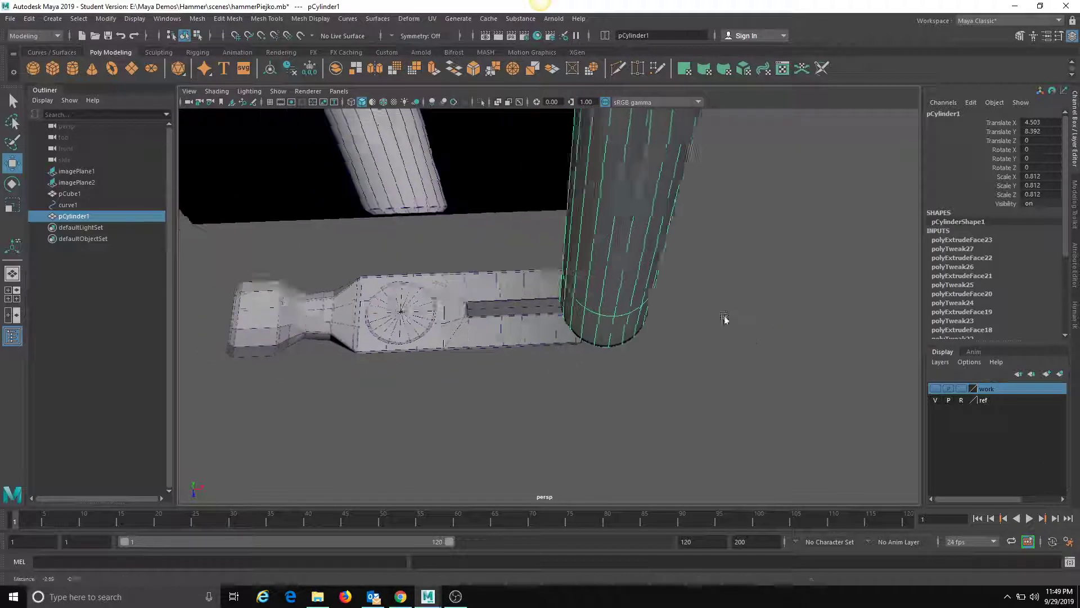
left_click_drag(724, 318, 888, 320, "alt")
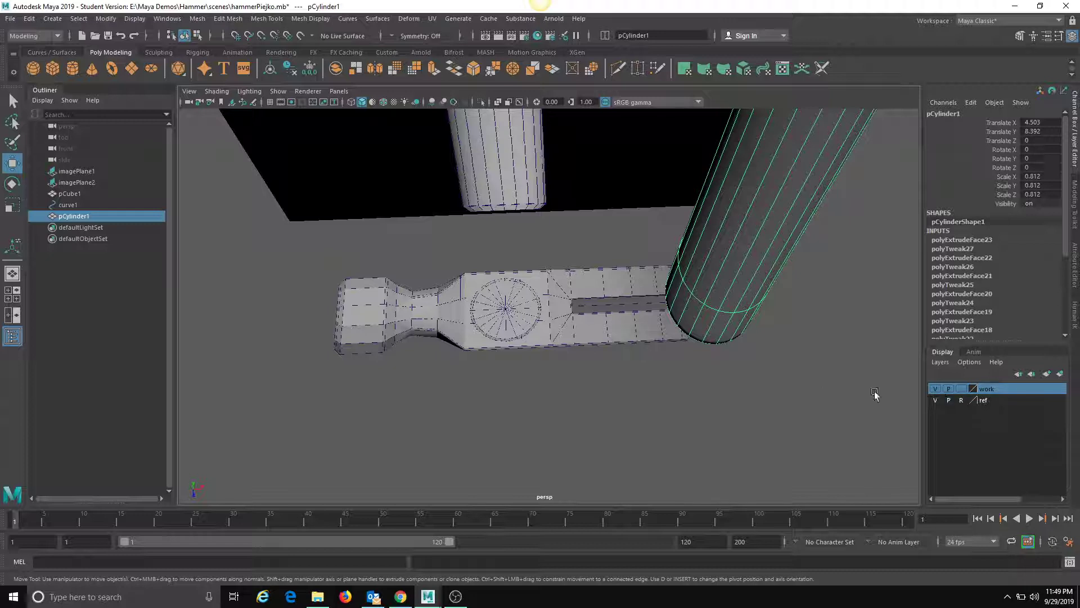
key("ctrl+z")
right_click_drag(640, 324, 315, 332, "alt")
left_click_drag(316, 332, 478, 185, "alt")
right_click_drag(478, 185, 745, 292, "alt")
left_click_drag(847, 392, 647, 355, "alt")
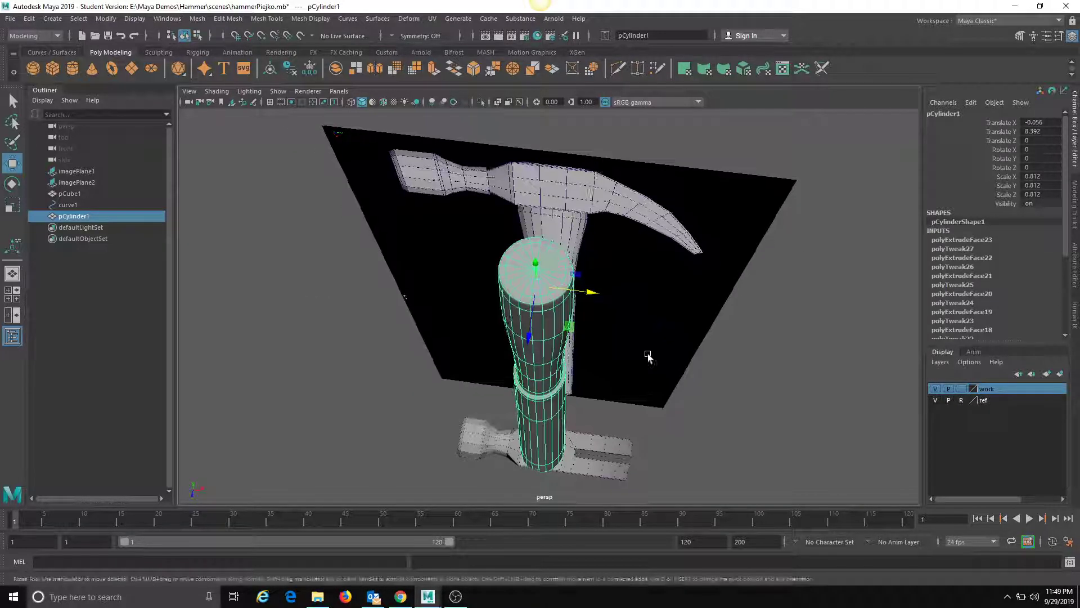
Step: Show the work layer and scale the handle narrower in depth, to a Scale Z of about 0.695
left_click(936, 389)
scroll(616, 256, "up", 5)
key("r")
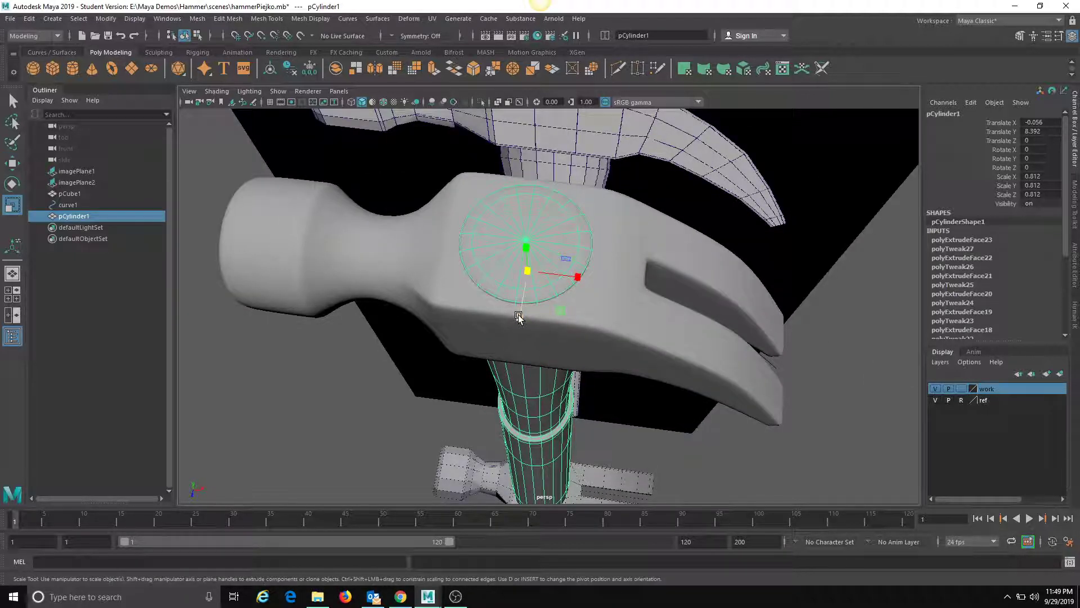
left_click_drag(519, 317, 461, 299)
scroll(723, 284, "up", 3)
scroll(732, 256, "up", 2)
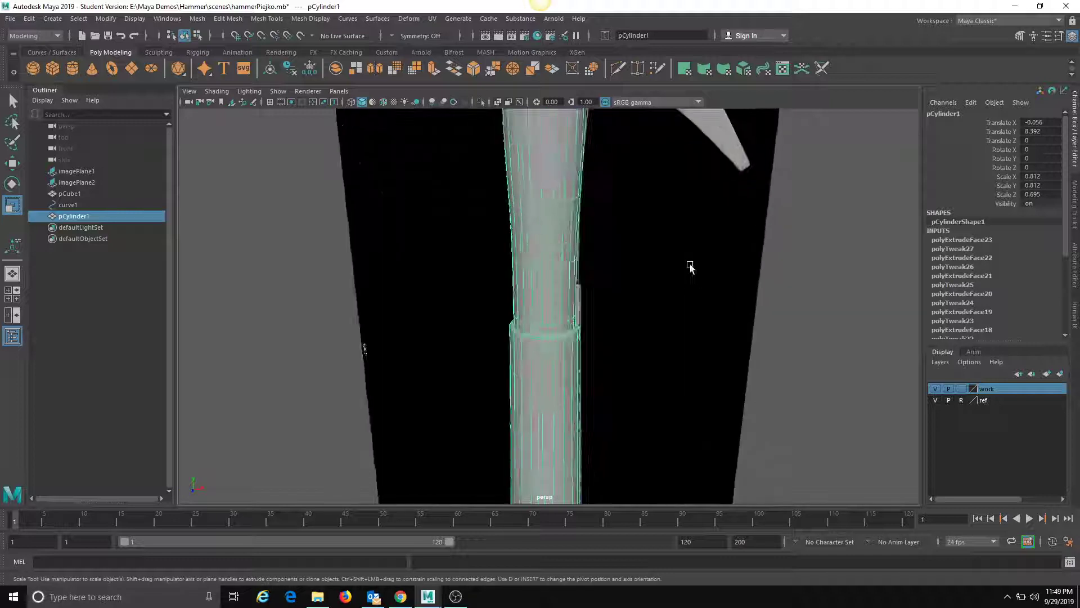
scroll(605, 369, "down", 5)
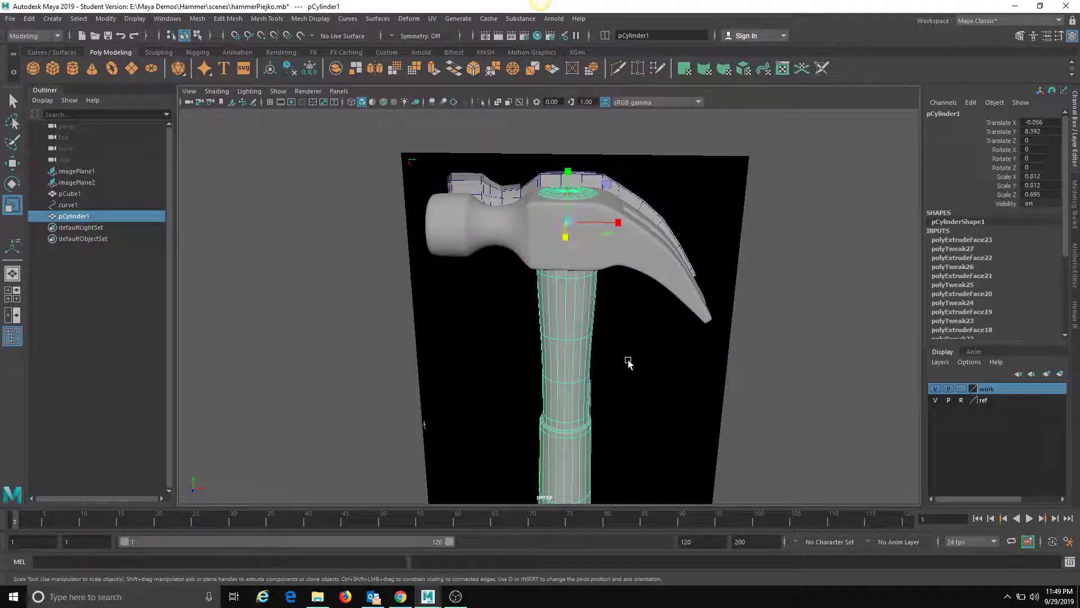
Step: Insert an edge loop around the ledge at the top of the grip with Multi-Cut, and restore the handle's smooth preview
left_click(628, 362)
scroll(509, 231, "up", 6)
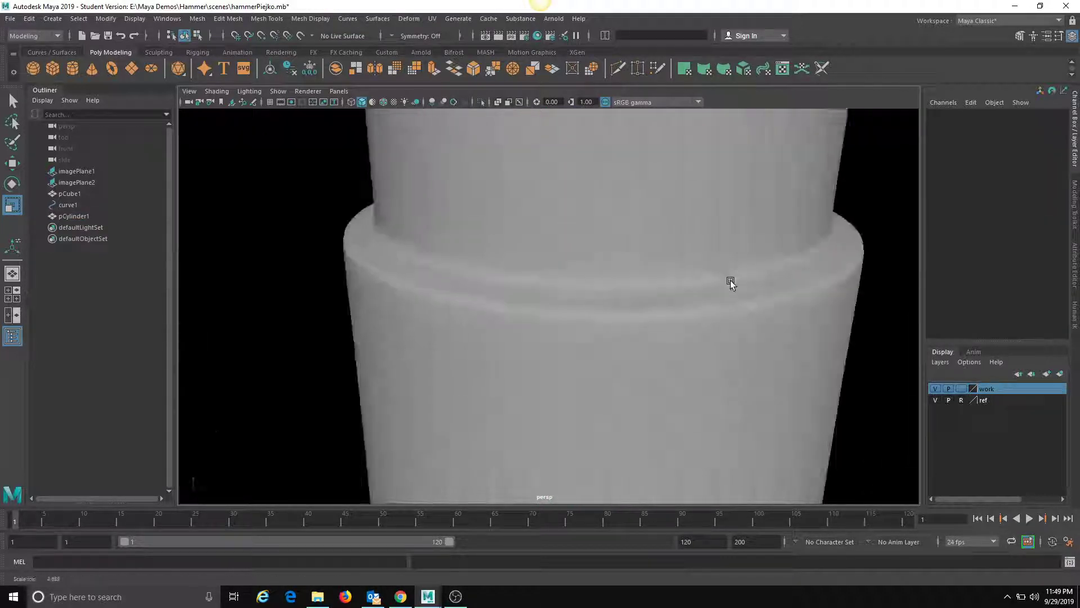
left_click_drag(657, 292, 554, 269, "alt")
middle_click_drag(553, 269, 552, 301, "alt")
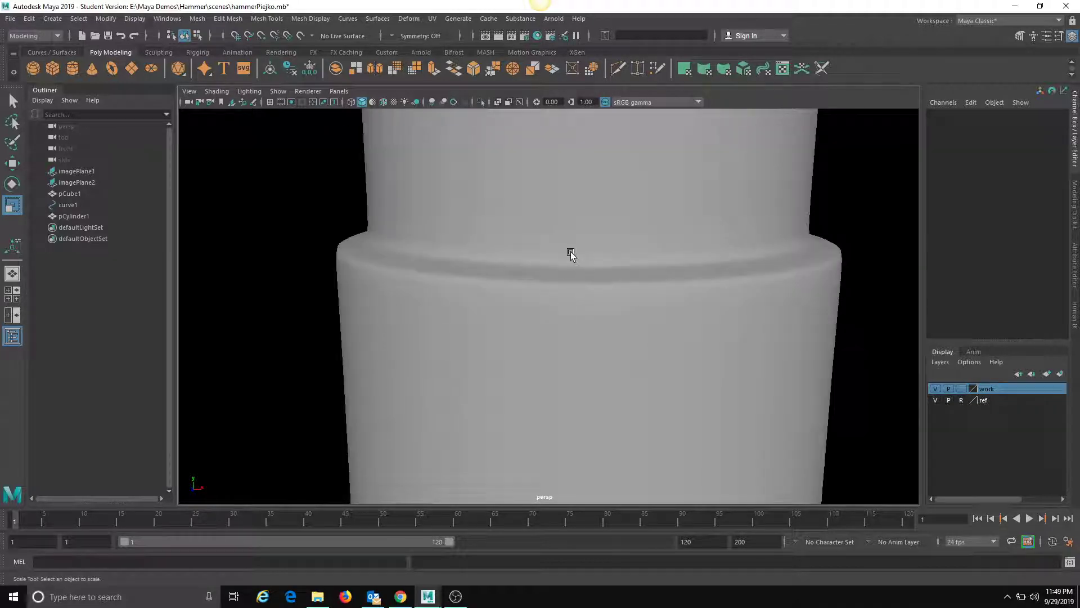
left_click(607, 266)
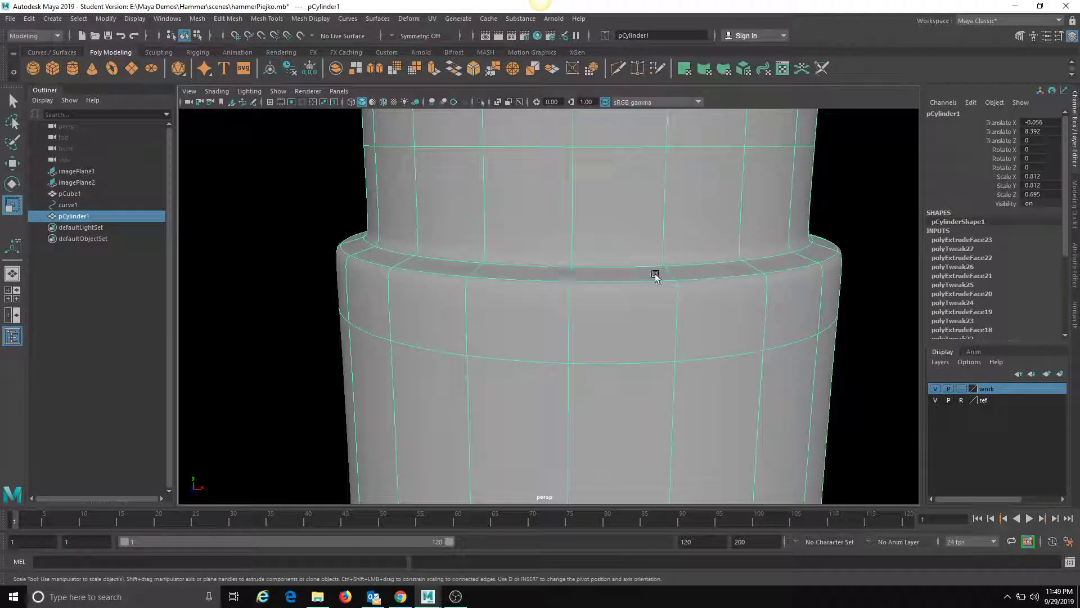
key("1")
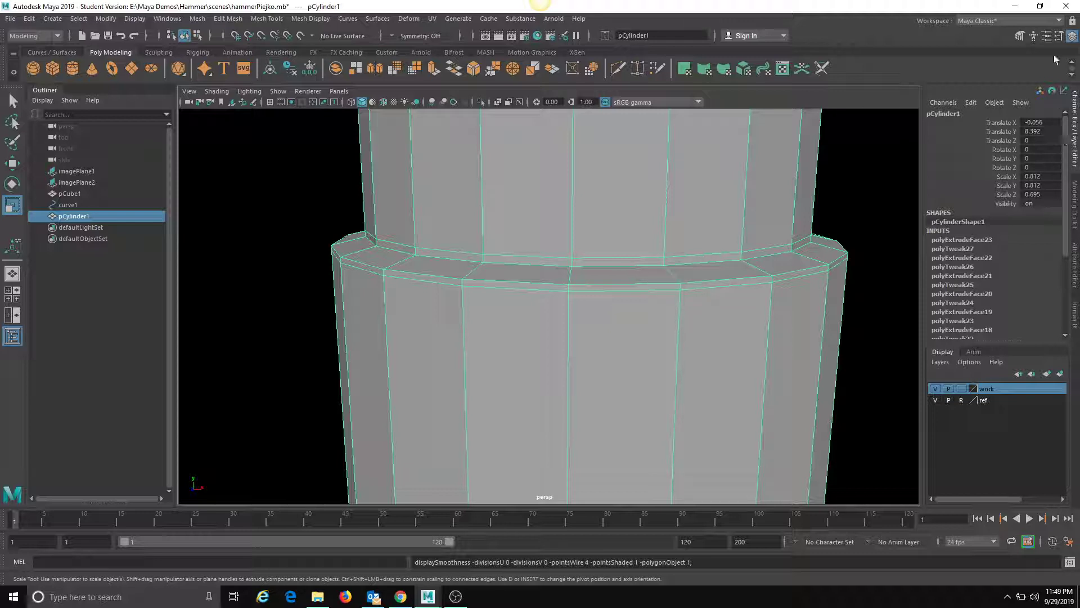
left_click(1020, 36)
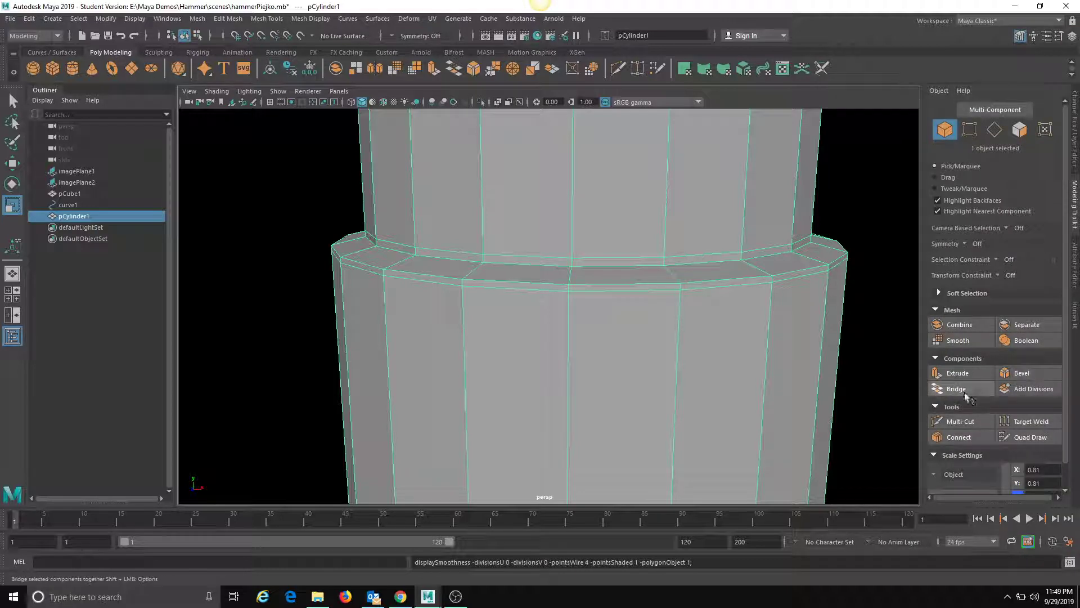
left_click(957, 422)
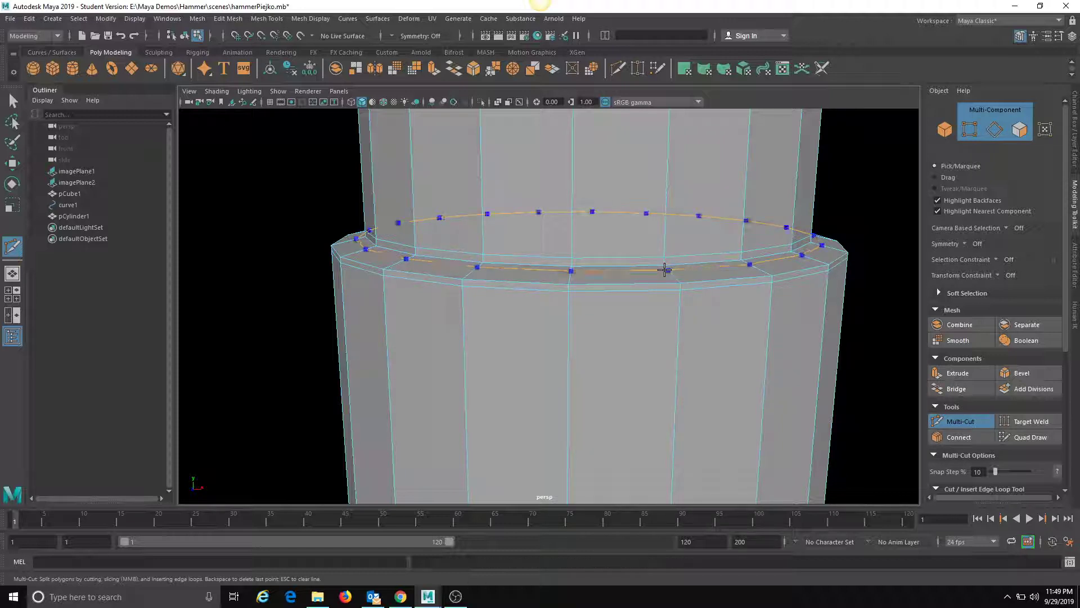
key("w")
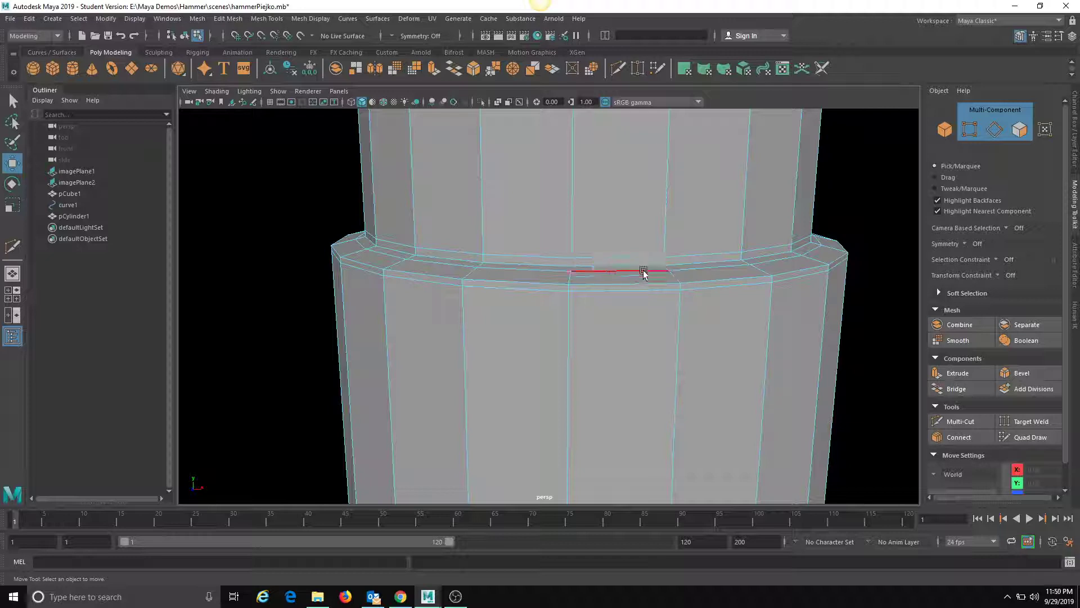
key("F10")
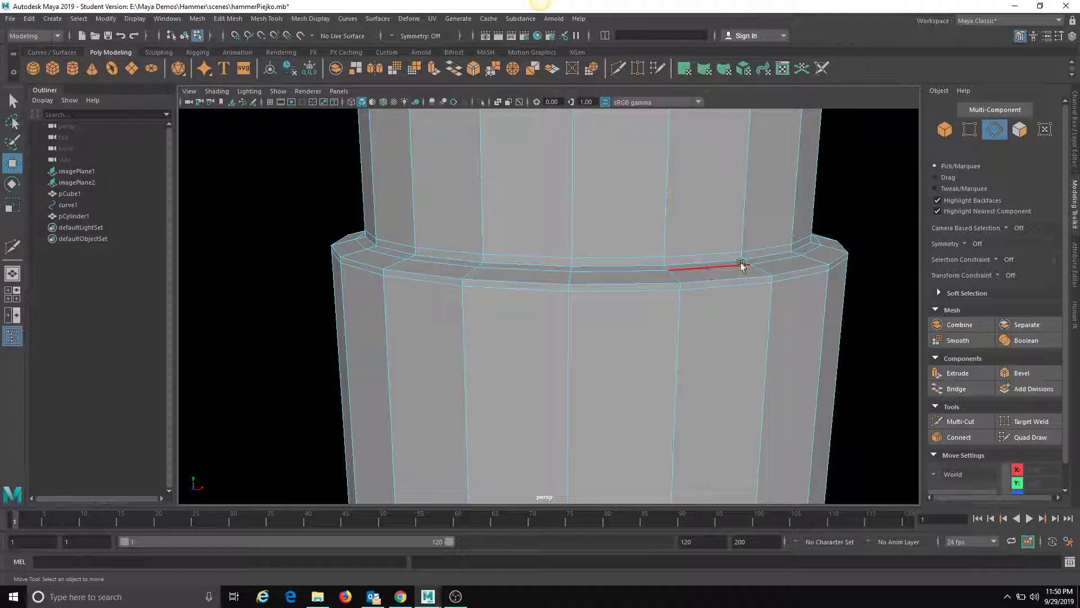
key("3")
key("F8")
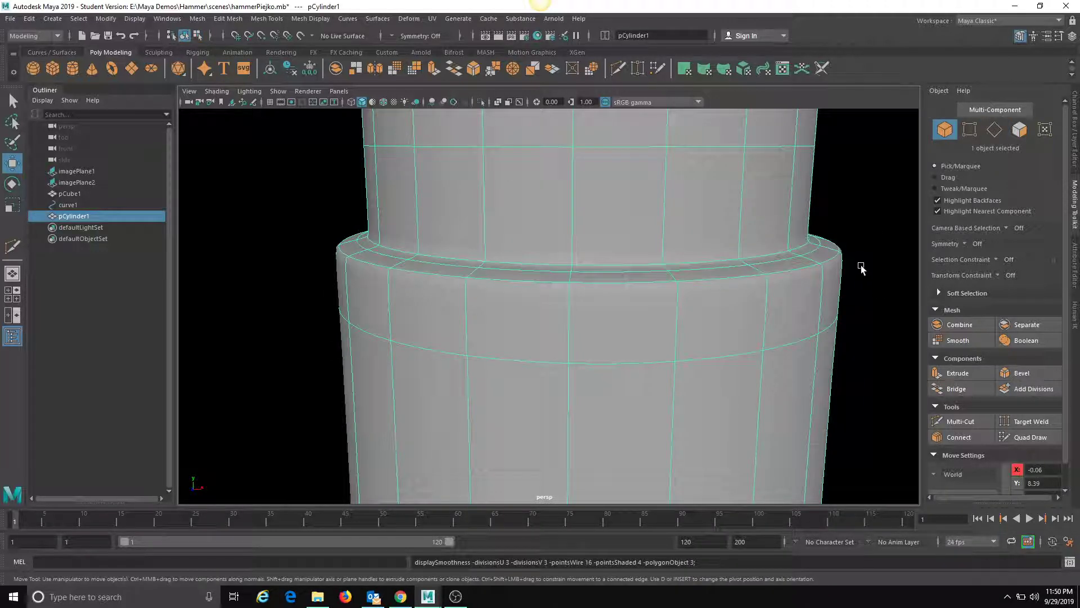
Step: Examine the whole smoothed hammer from several angles, checking the handle, grip edge and head together
left_click(867, 239)
right_click_drag(826, 282, 669, 281, "alt")
left_click_drag(668, 280, 455, 264, "alt")
right_click_drag(455, 264, 345, 231, "alt")
left_click_drag(351, 230, 345, 209, "alt")
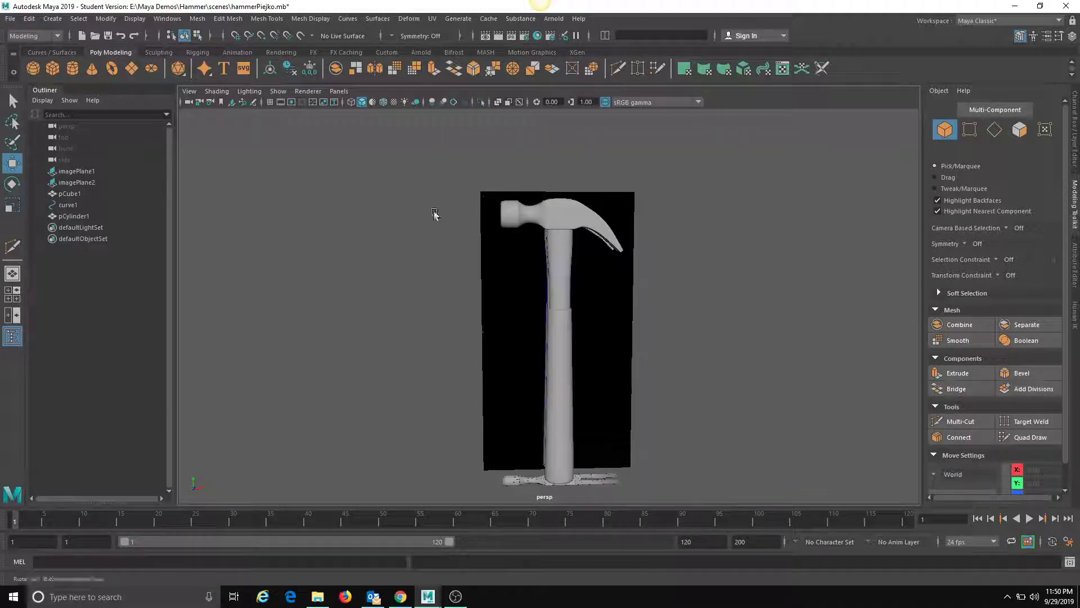
left_click_drag(451, 214, 424, 217, "alt")
right_click_drag(424, 217, 543, 289, "alt")
mouse_move(543, 289)
left_mouse_down("alt")
mouse_move(681, 297)
mouse_move(623, 297)
mouse_move(514, 265)
mouse_move(473, 350)
left_mouse_up("alt")
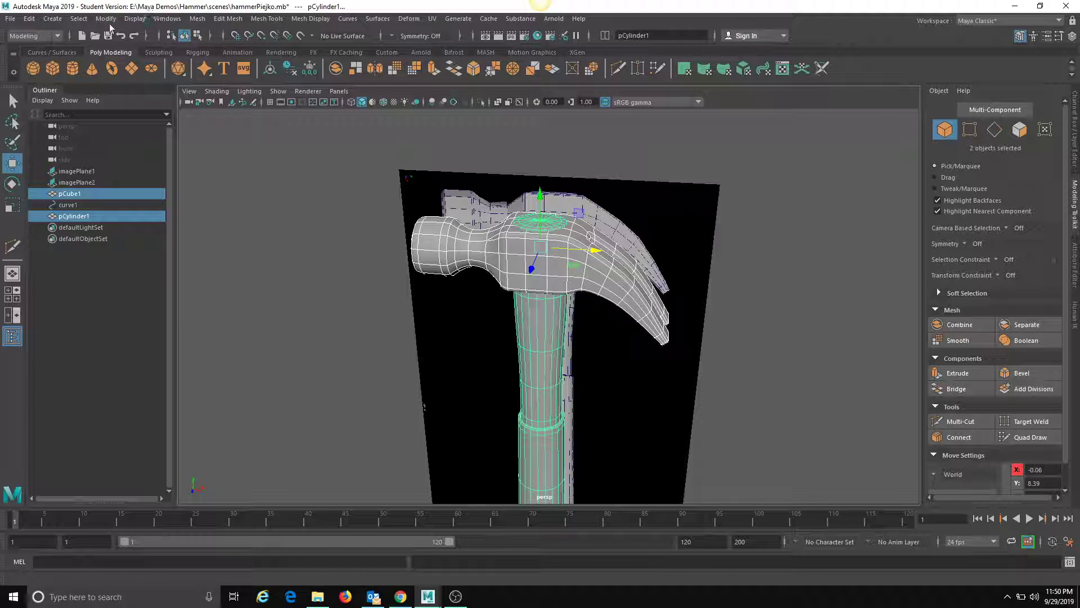
Step: Combine the hammer head and handle into one mesh and delete its construction history
left_click(196, 20)
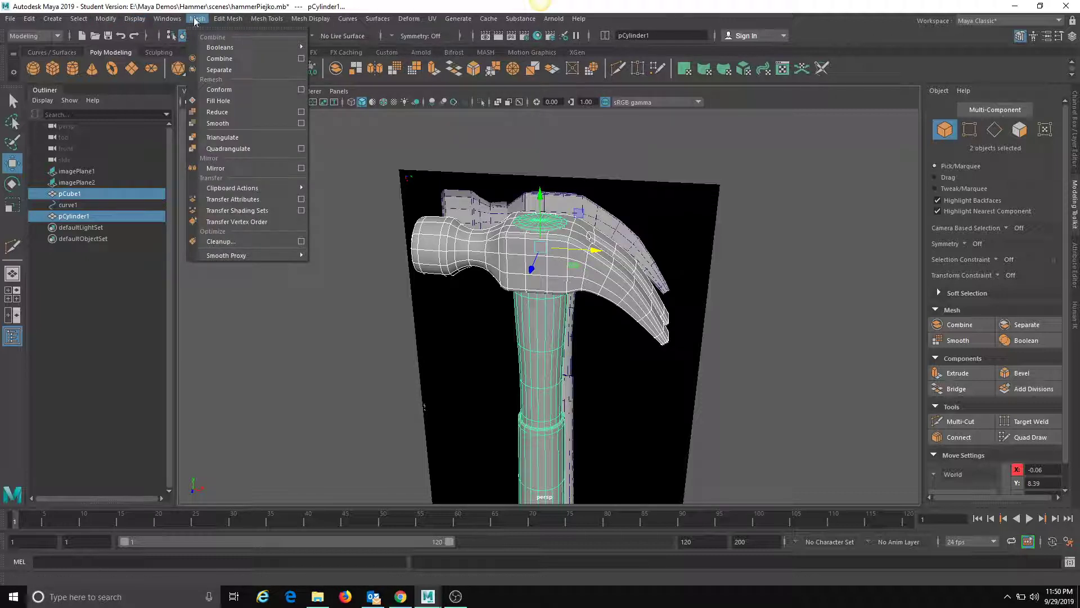
left_click(221, 58)
left_click(32, 19)
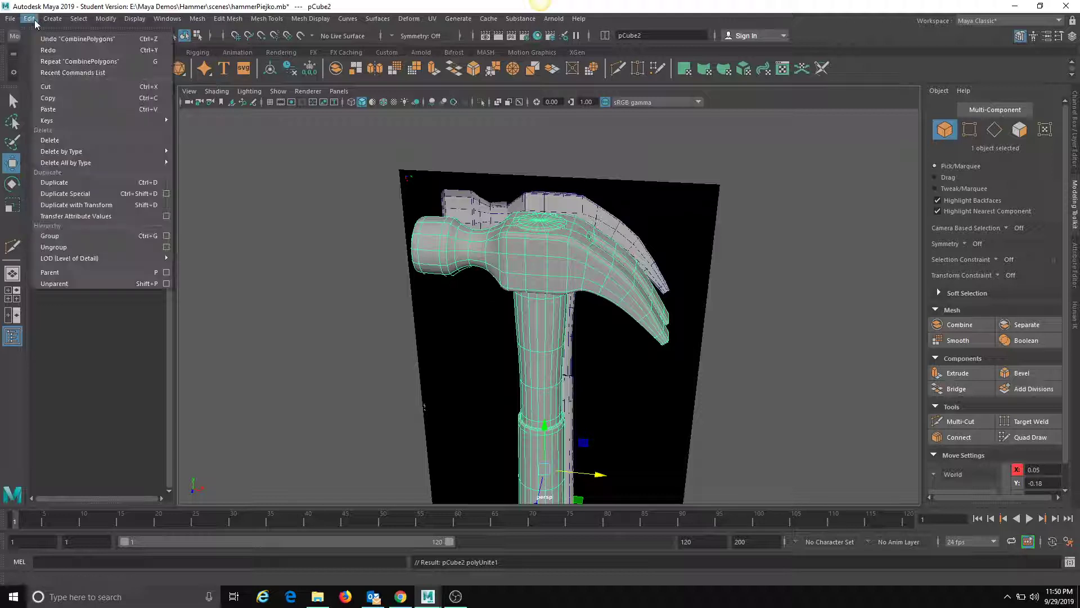
mouse_move(84, 151)
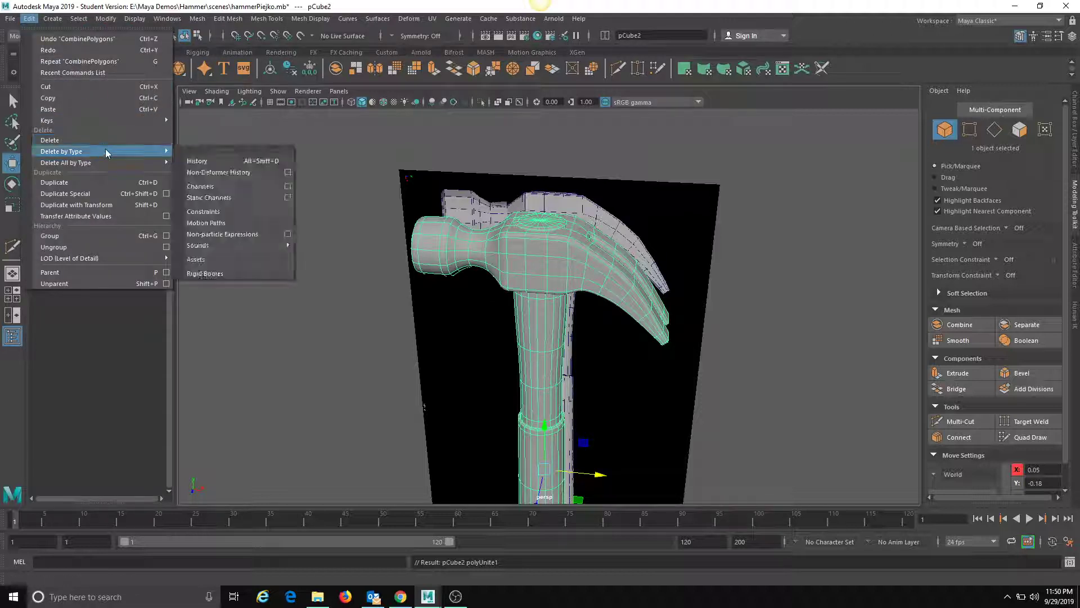
left_click(200, 164)
Step: Rename the combined mesh as hammer
left_click(1076, 161)
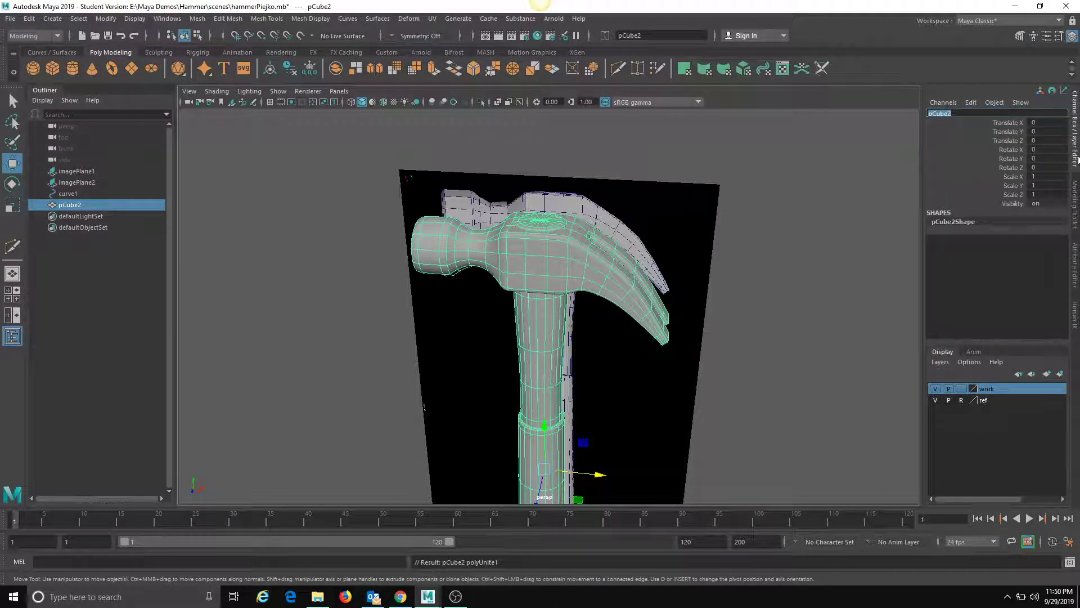
type("hammer")
key("Return")
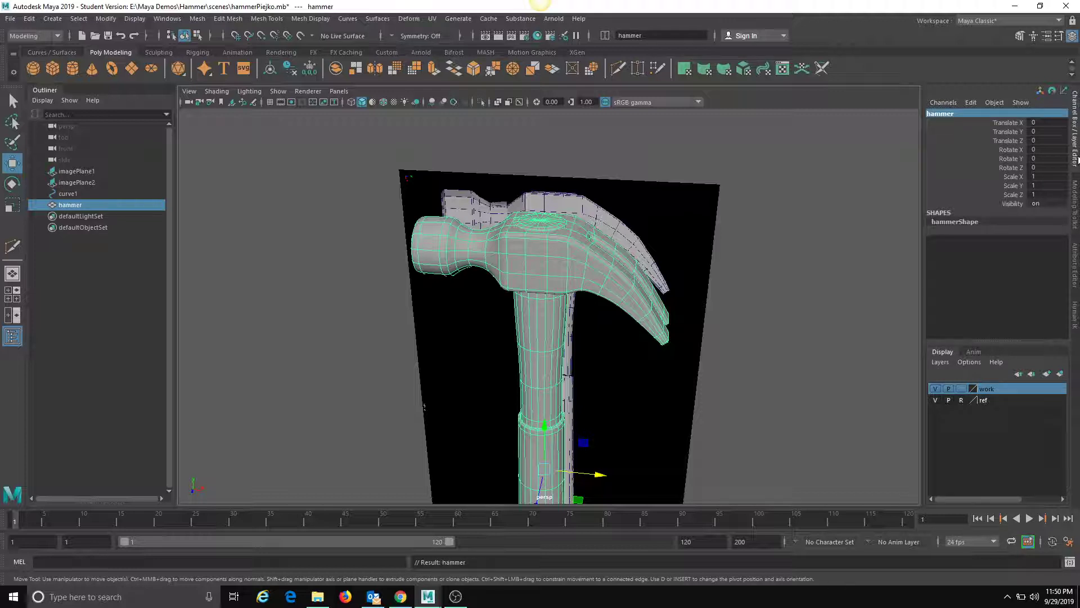
Step: Rename the work display layer as hammerLayer
double_click(1005, 390)
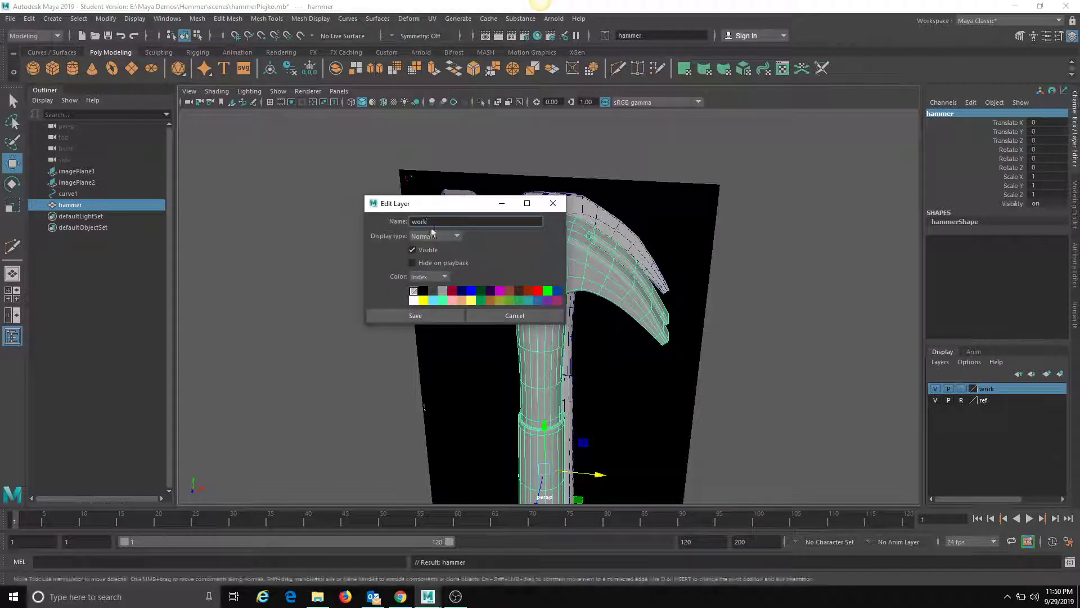
type("hamm")
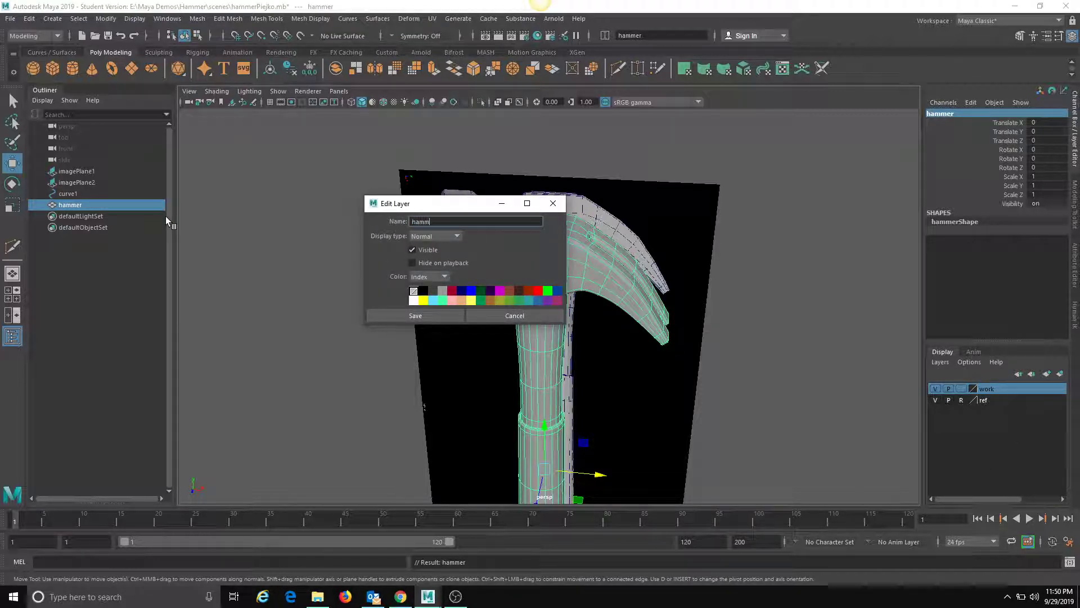
type("erLayer")
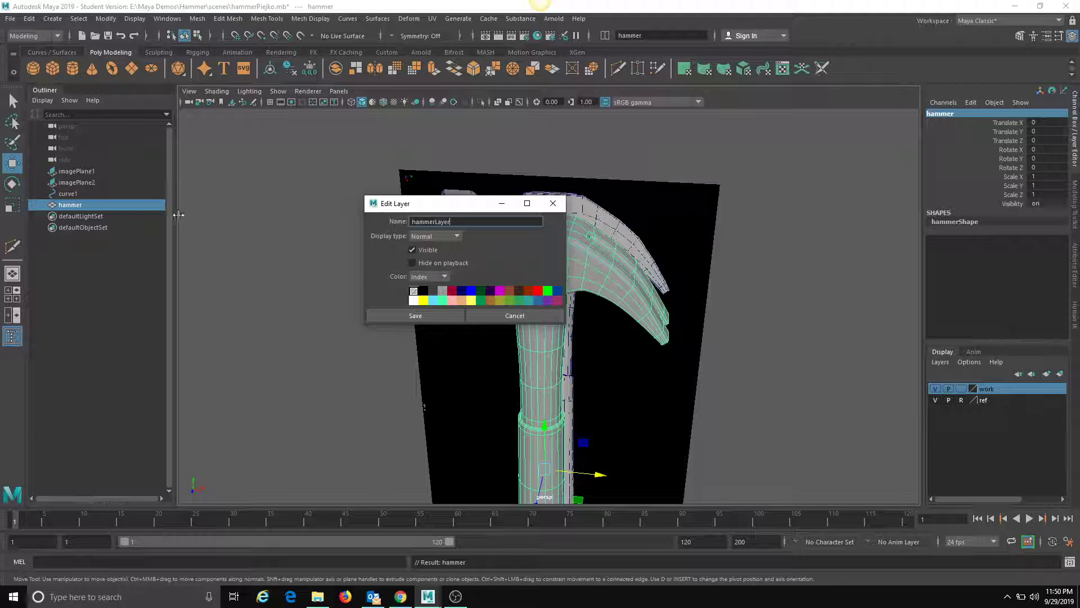
left_click(388, 317)
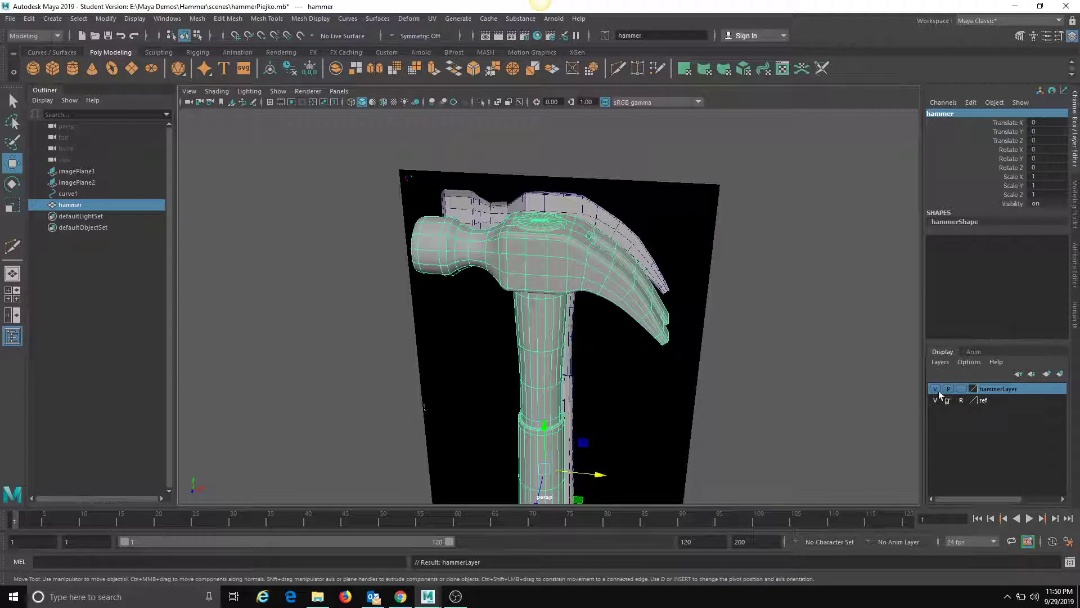
Step: Add the hammer mesh to hammerLayer, check it by toggling the layer's visibility off and on, and deselect the mesh
right_click(1006, 395)
left_click(1009, 417)
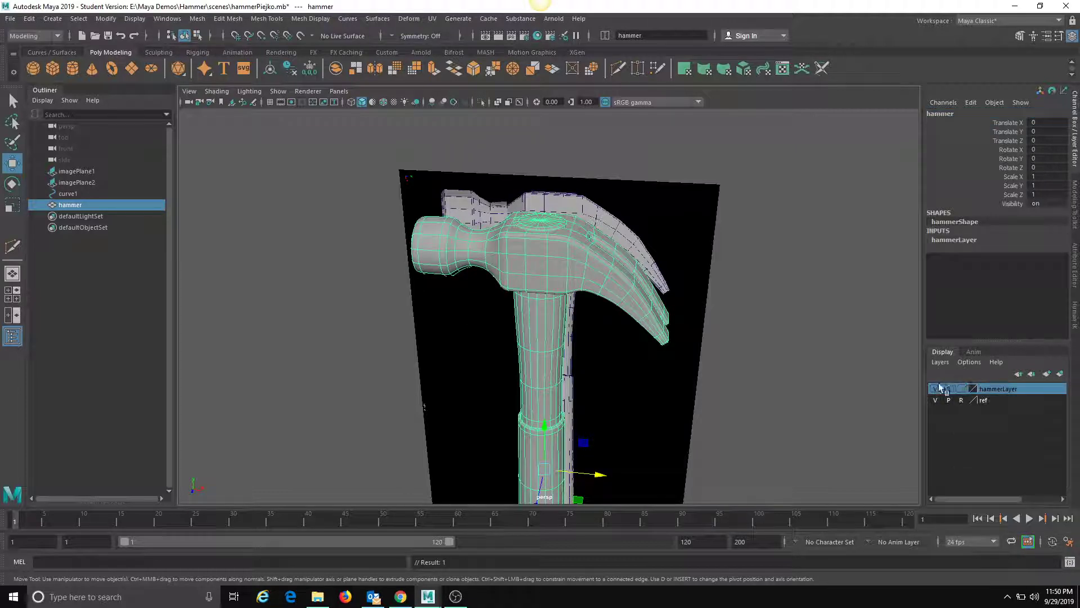
left_click(937, 387)
left_click(937, 388)
left_click(713, 352)
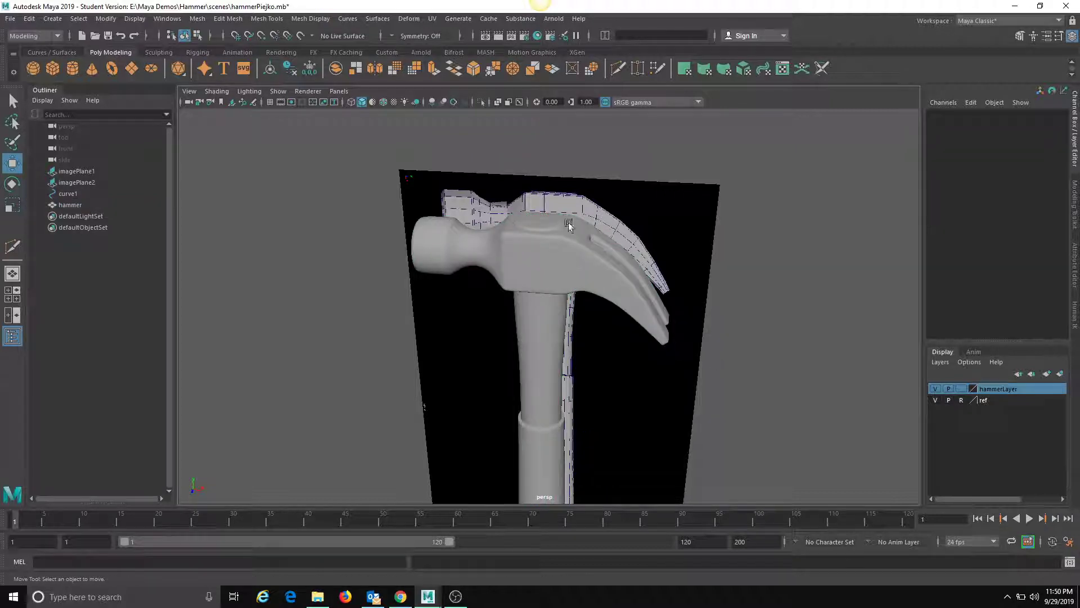
Step: Save the scene under a new name by adding "Finished" to the end of the current file name, accepting the student version notice
left_click(10, 19)
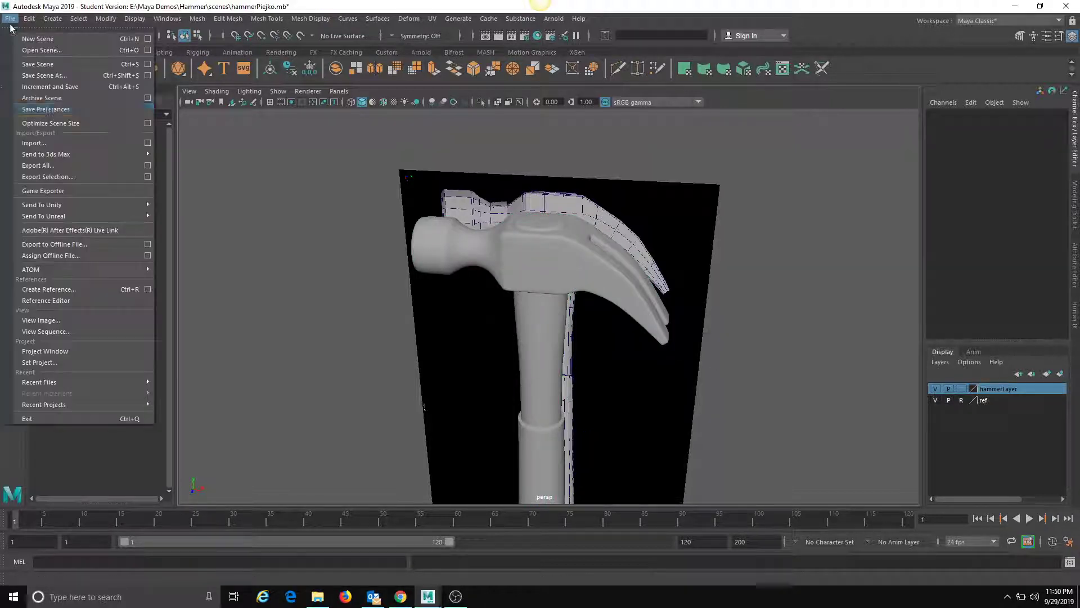
left_click(45, 75)
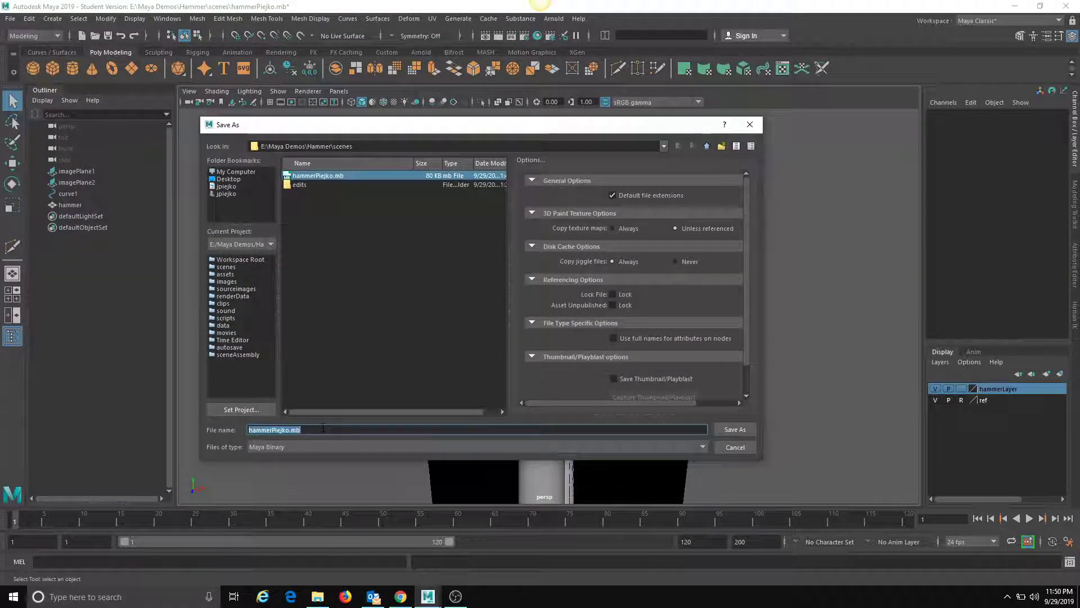
left_click(294, 430)
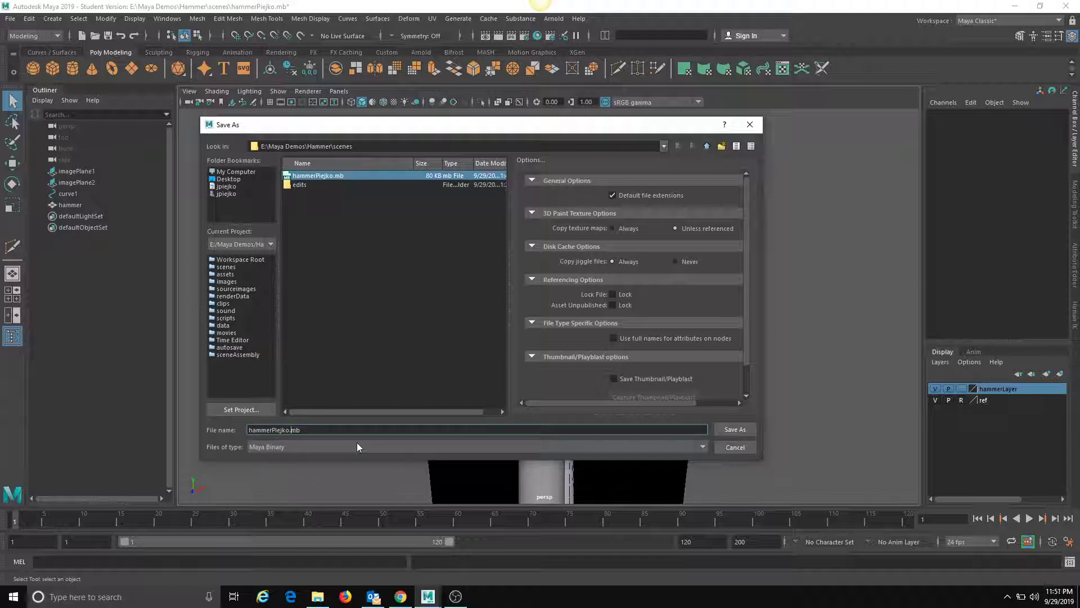
type("Finishe")
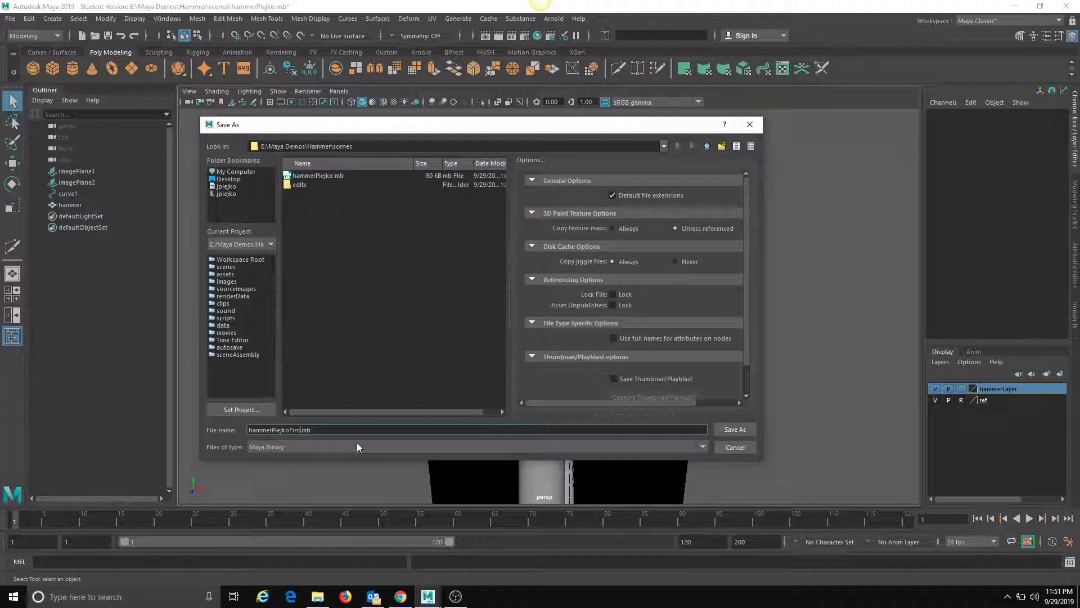
type("d")
key("Return")
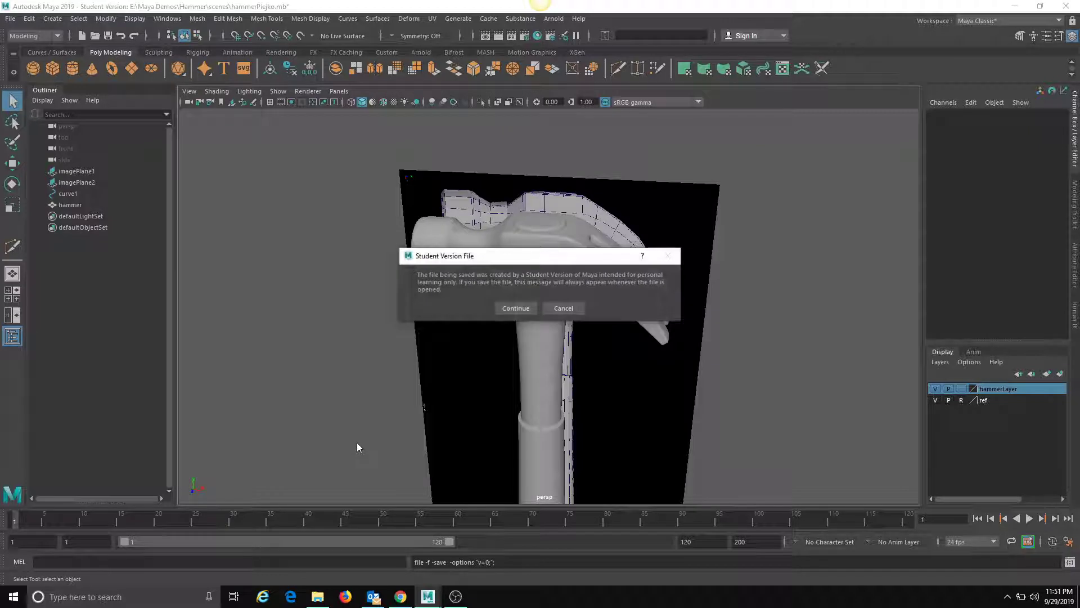
left_click(516, 309)
key("w")
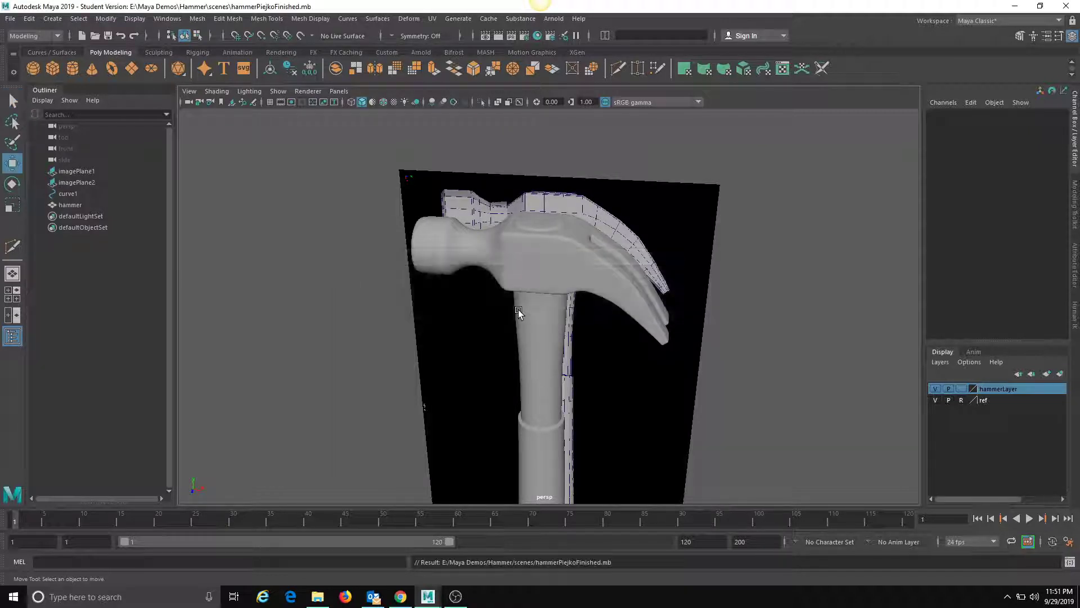